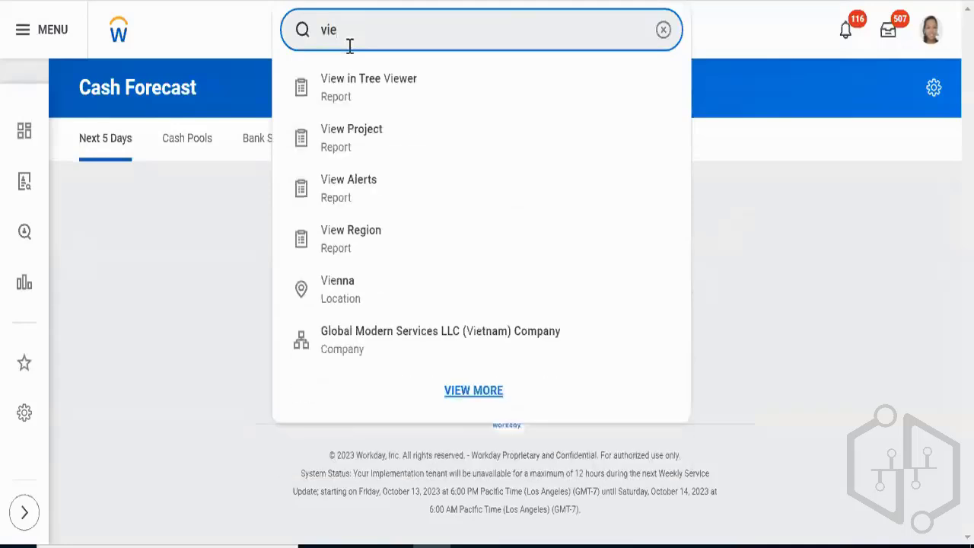
Search for "view cus rep" and open the View Custom Report task.
{"action": "type", "text": "w cus rep"}
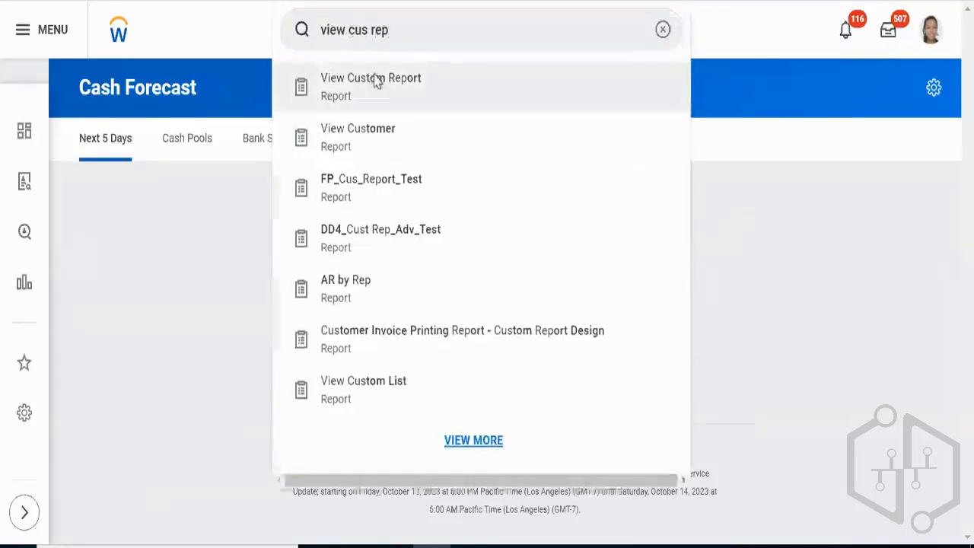
{"action": "left_click", "coordinate": [373, 79]}
Open the definition of the custom report SR_Adv Report 1010 and review its column fields.
{"action": "left_click", "coordinate": [371, 223]}
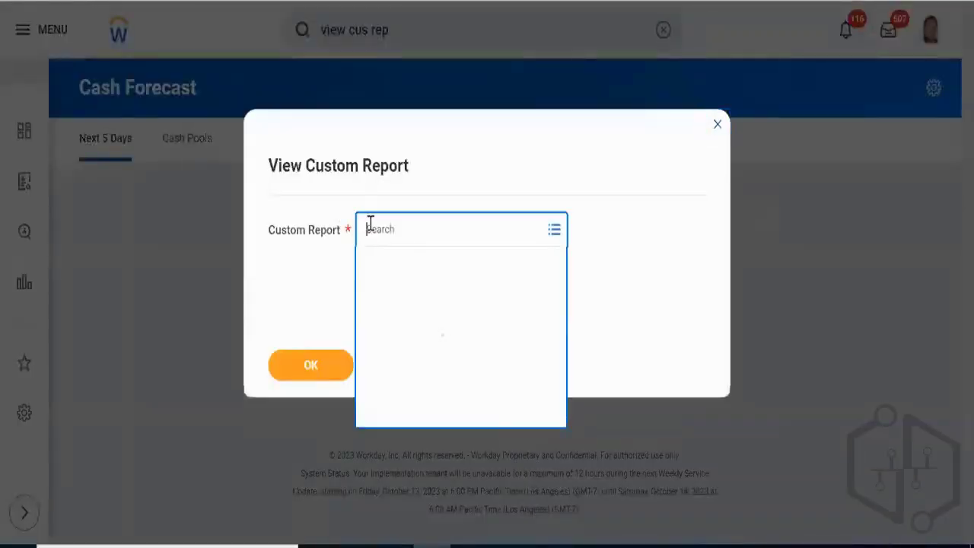
{"action": "type", "text": "10"}
{"action": "key", "text": "Return"}
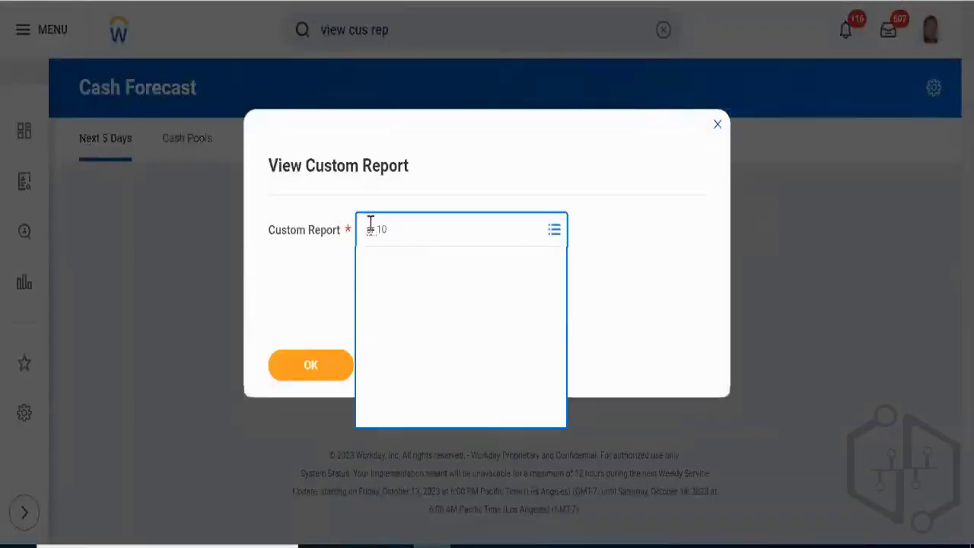
{"action": "left_click", "coordinate": [312, 372]}
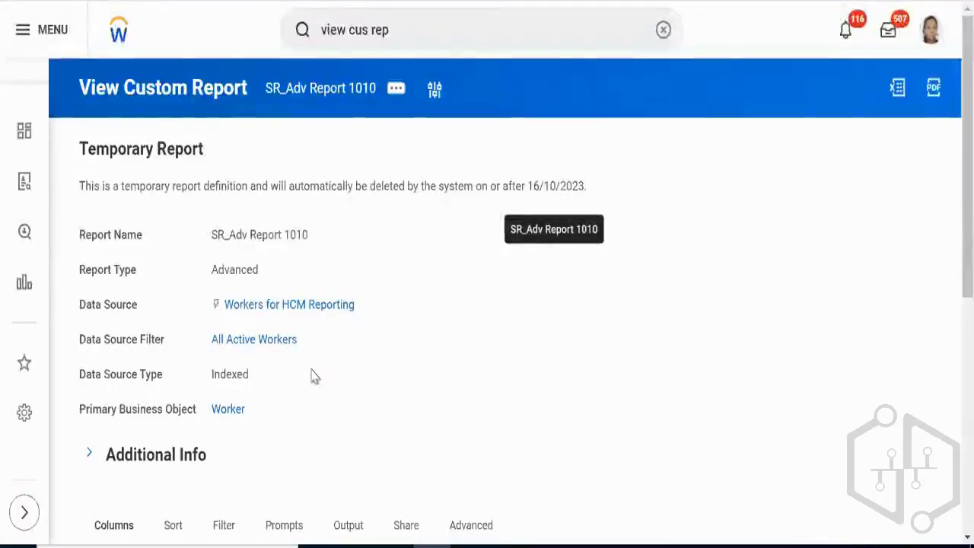
{"action": "scroll", "coordinate": [312, 376], "scroll_direction": "down", "scroll_amount": 5}
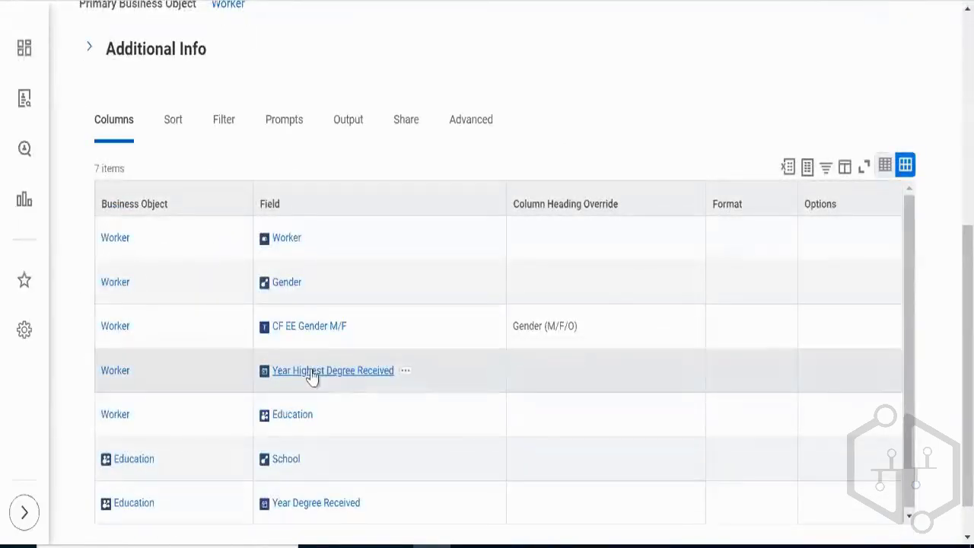
{"action": "scroll", "coordinate": [313, 377], "scroll_direction": "down", "scroll_amount": 1}
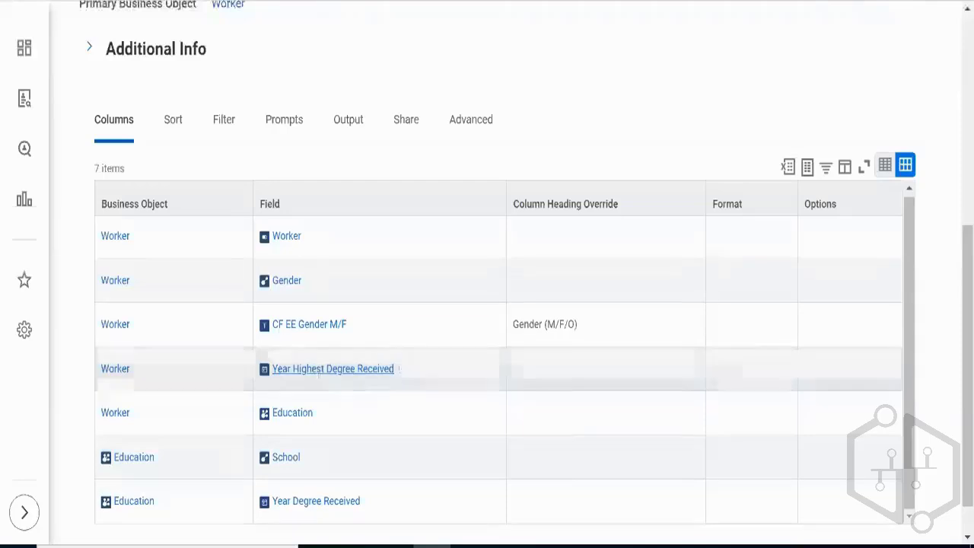
Duplicate the browser tab that shows the SR_Adv Report 1010 definition.
{"action": "right_click", "coordinate": [283, 0]}
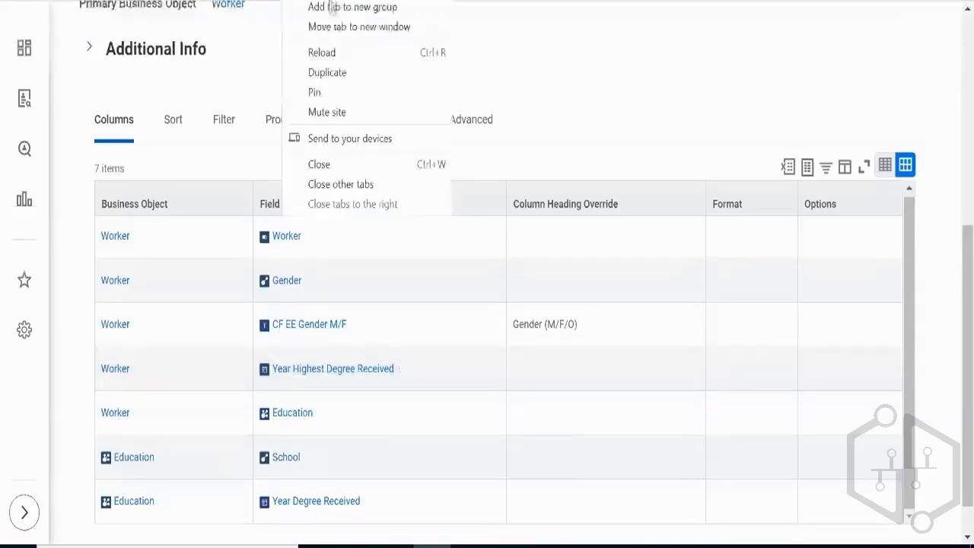
{"action": "left_click", "coordinate": [355, 76]}
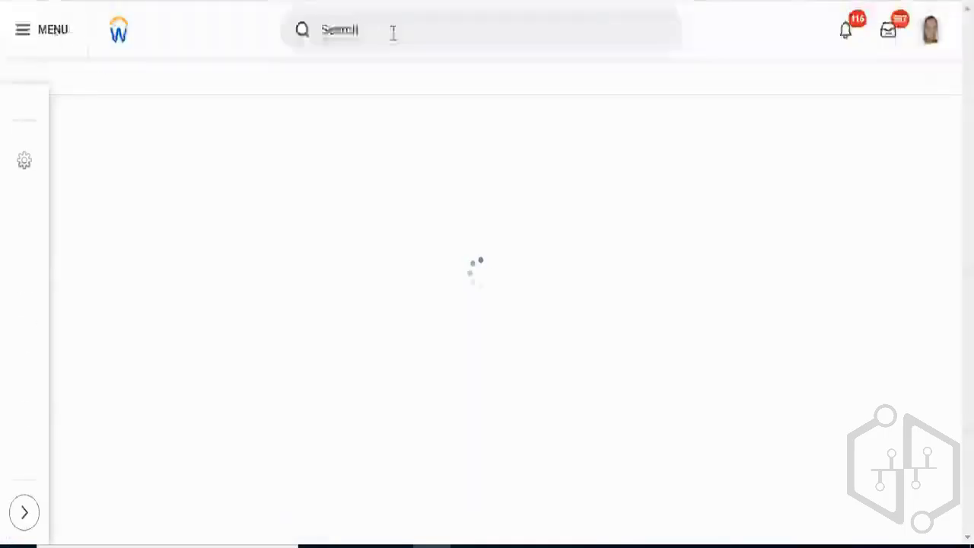
{"action": "left_click", "coordinate": [369, 32]}
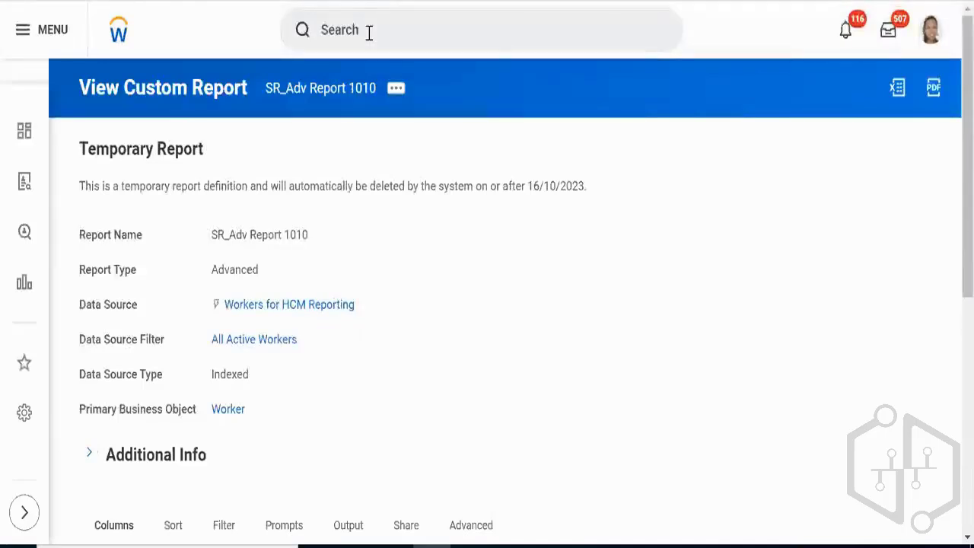
Search for "create calc field" and open the Create Calculated Field task.
{"action": "right_click", "coordinate": [369, 39]}
{"action": "left_click", "coordinate": [370, 35]}
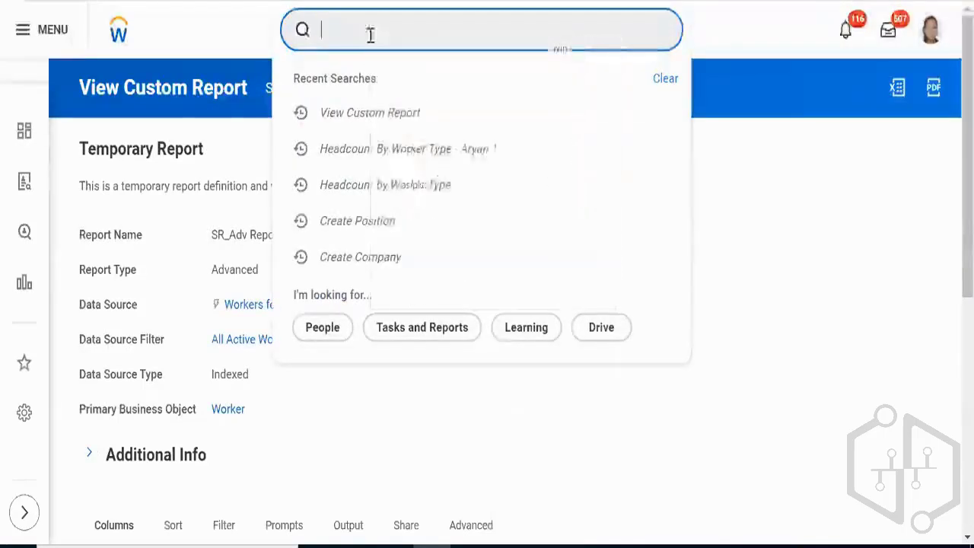
{"action": "type", "text": "ate"}
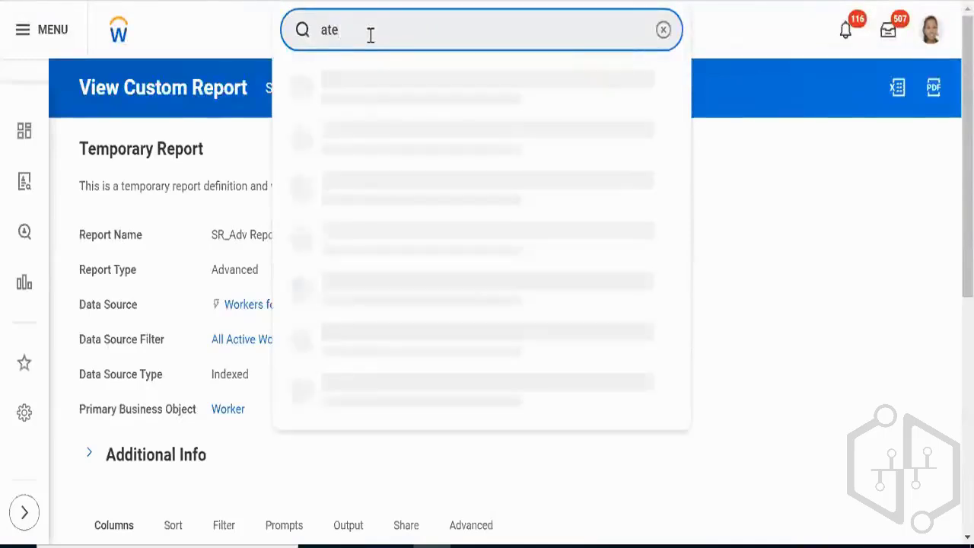
{"action": "key", "text": "BackSpace"}
{"action": "key", "text": "BackSpace"}
{"action": "key", "text": "BackSpace"}
{"action": "type", "text": "c"}
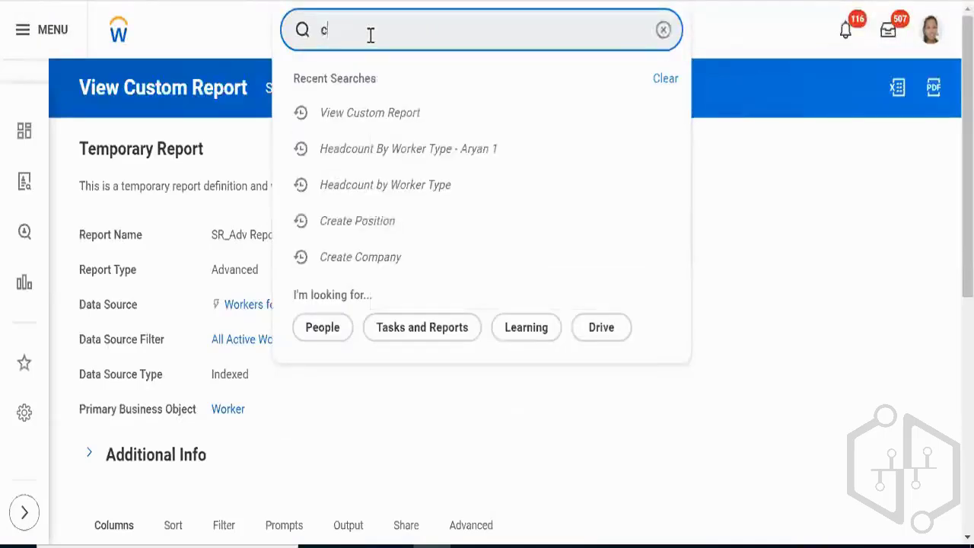
{"action": "key", "text": "super+period"}
{"action": "key", "text": "Escape"}
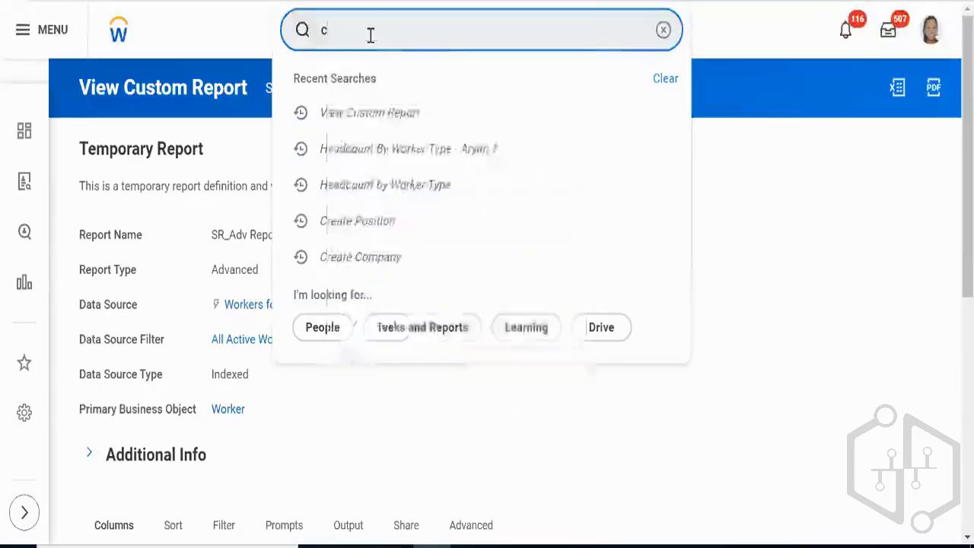
{"action": "type", "text": "reate "}
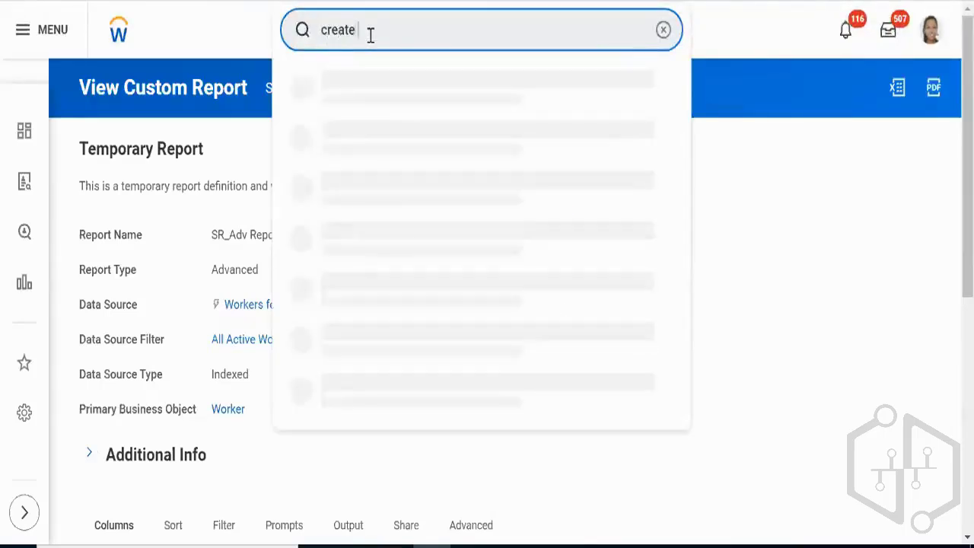
{"action": "type", "text": "calc field"}
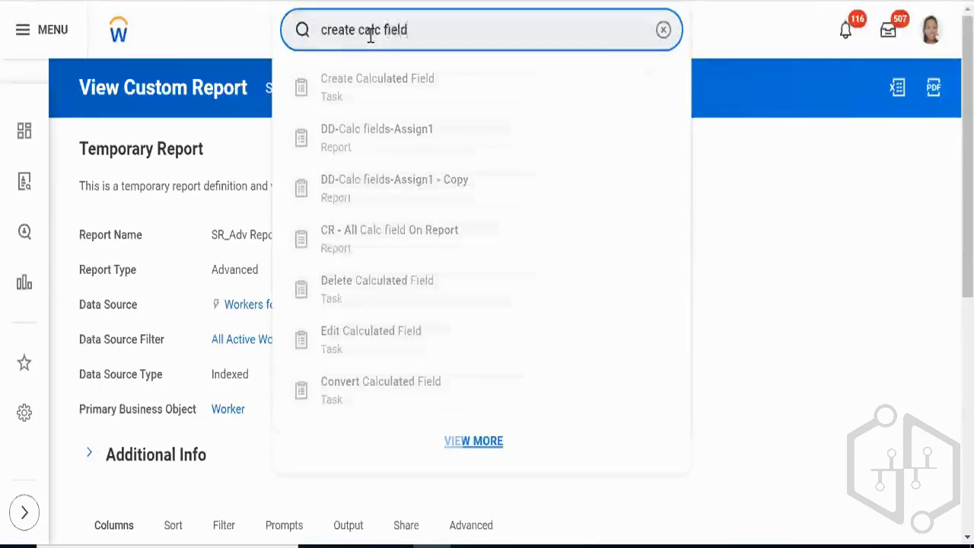
{"action": "left_click", "coordinate": [370, 92]}
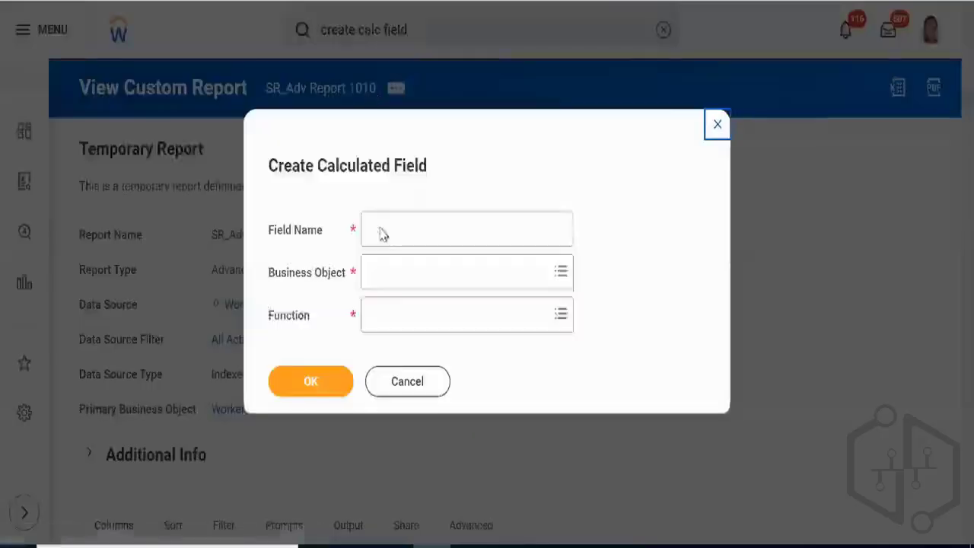
Set the calculated field's function to Count Related Instances.
{"action": "left_click", "coordinate": [387, 319]}
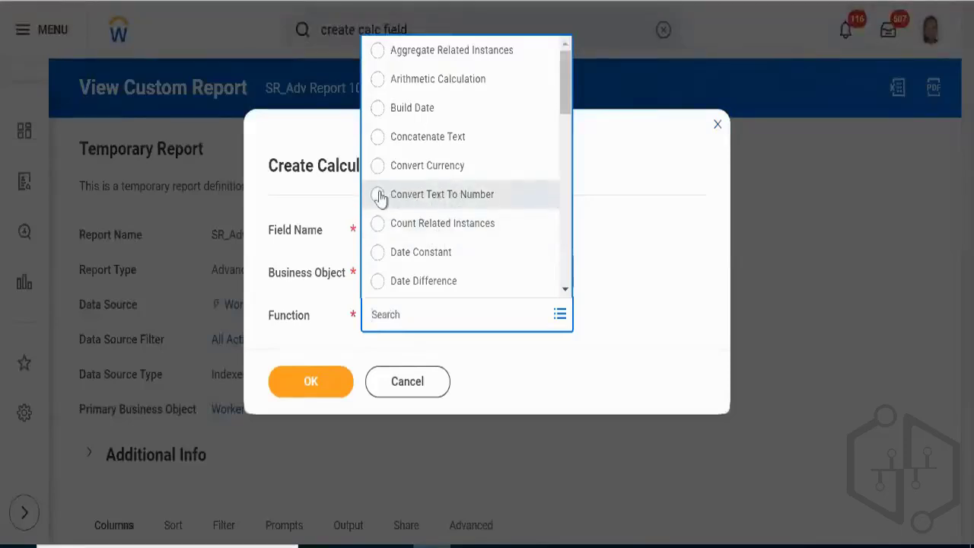
{"action": "right_click", "coordinate": [469, 235]}
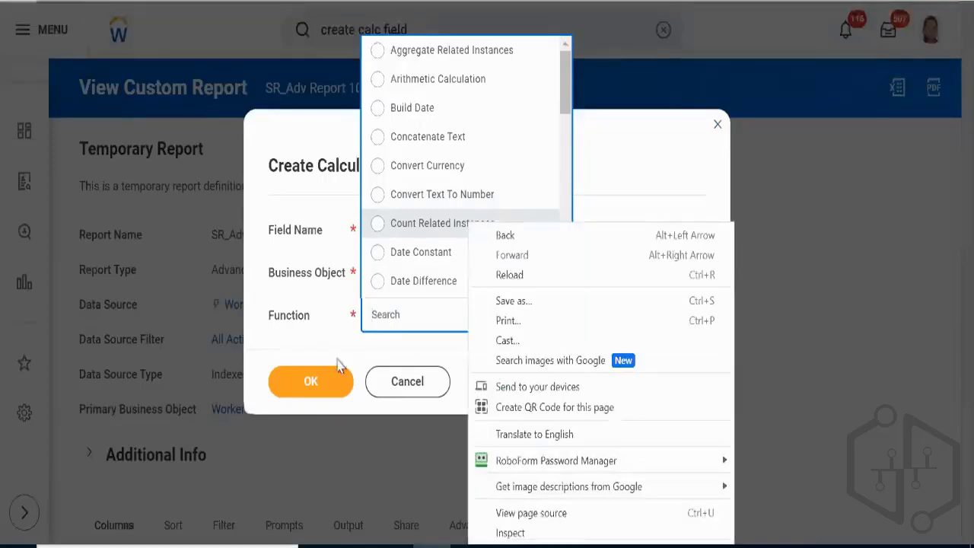
{"action": "left_click", "coordinate": [418, 224]}
{"action": "left_click", "coordinate": [419, 225]}
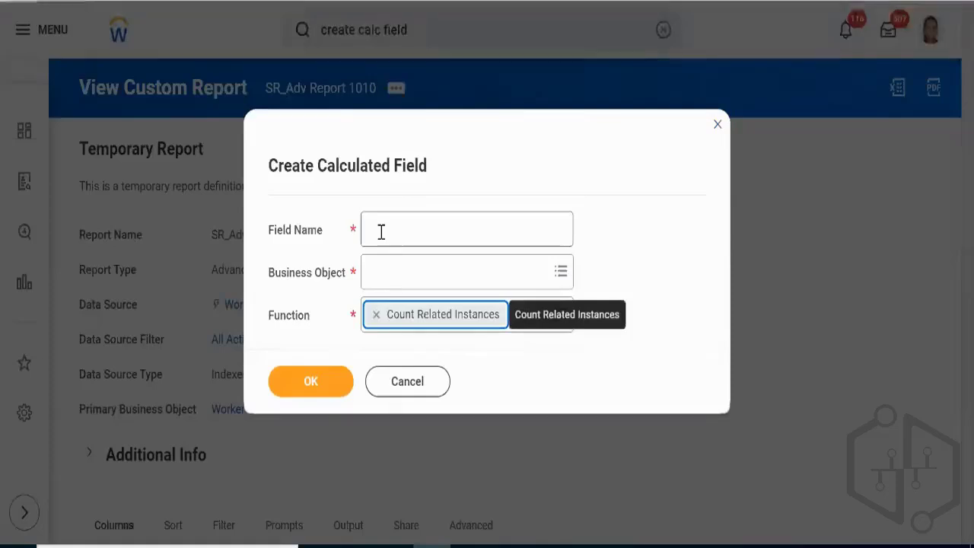
Name the calculated field "CF CRI Number of employee".
{"action": "right_click", "coordinate": [381, 234]}
{"action": "left_click", "coordinate": [381, 233]}
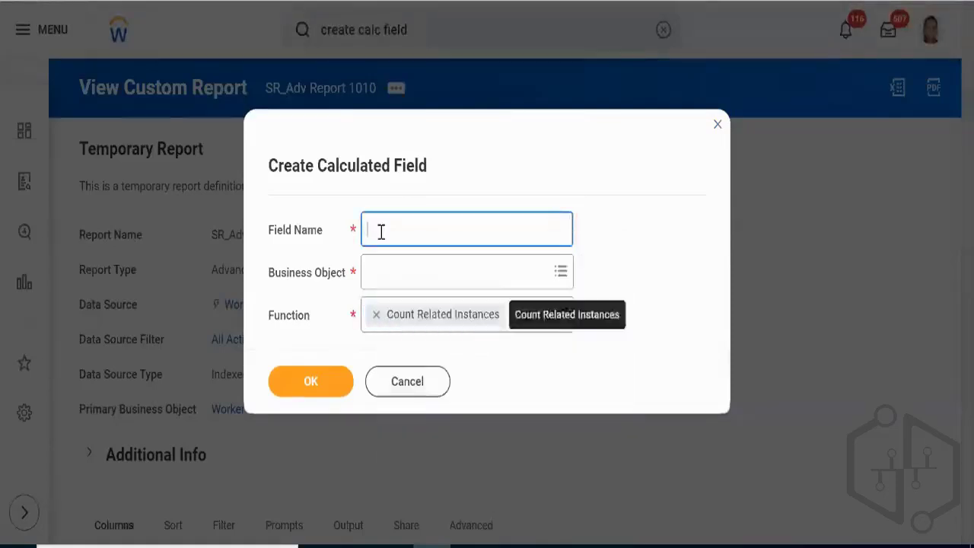
{"action": "right_click", "coordinate": [381, 236]}
{"action": "left_click", "coordinate": [381, 233]}
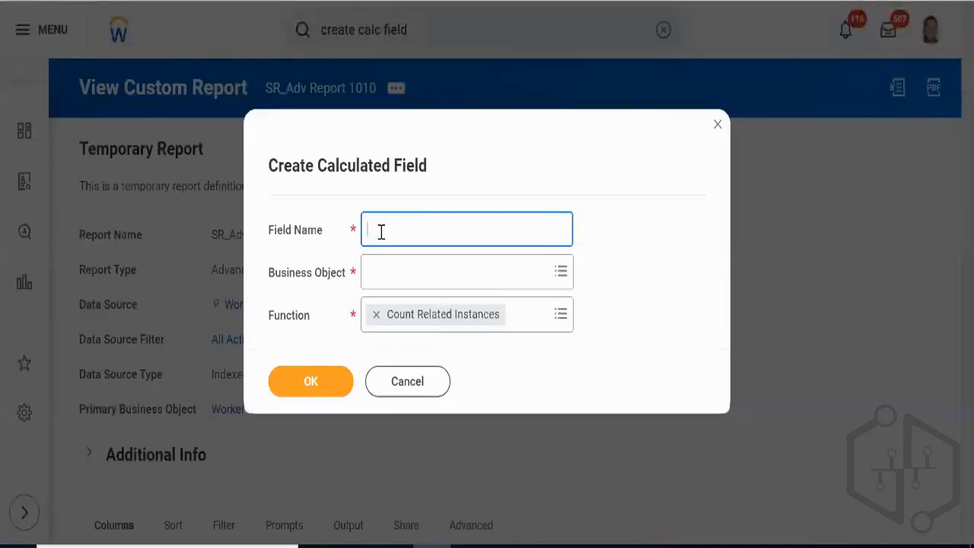
{"action": "type", "text": "CF Test"}
{"action": "key", "text": "BackSpace"}
{"action": "type", "text": "empl"}
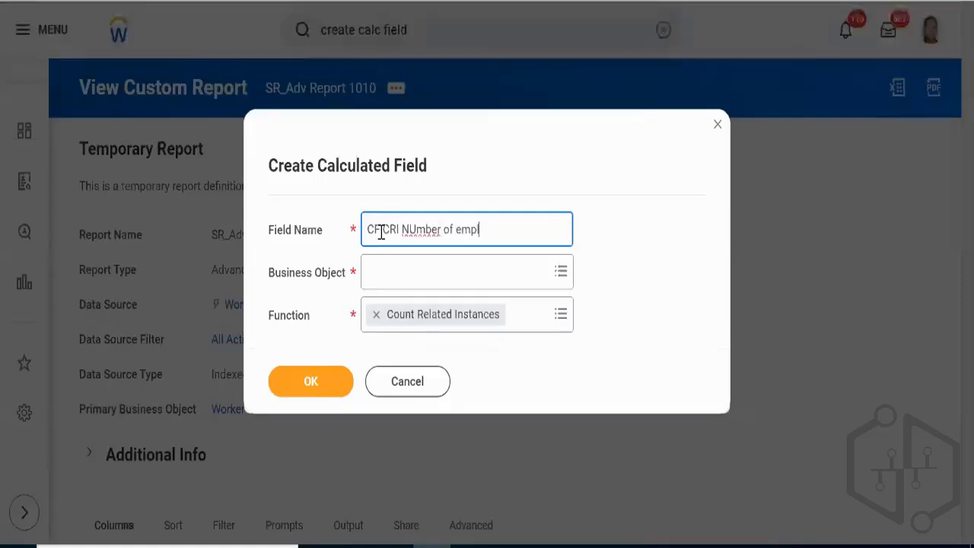
{"action": "type", "text": "oyee"}
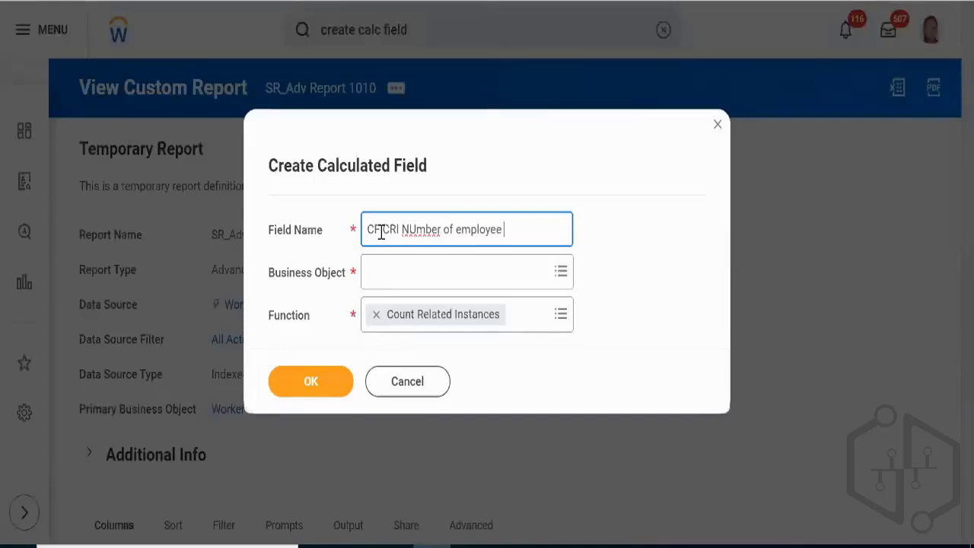
{"action": "left_click", "coordinate": [381, 230]}
{"action": "left_click", "coordinate": [417, 227]}
{"action": "key", "text": "BackSpace"}
{"action": "type", "text": "u"}
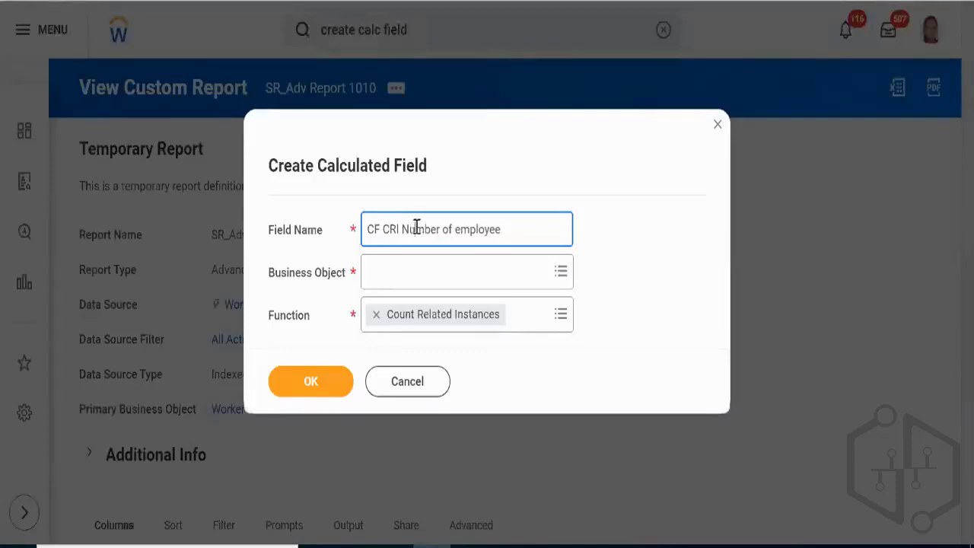
Set the business object to Worker and confirm the new calculated field's basic settings.
{"action": "left_click", "coordinate": [424, 281]}
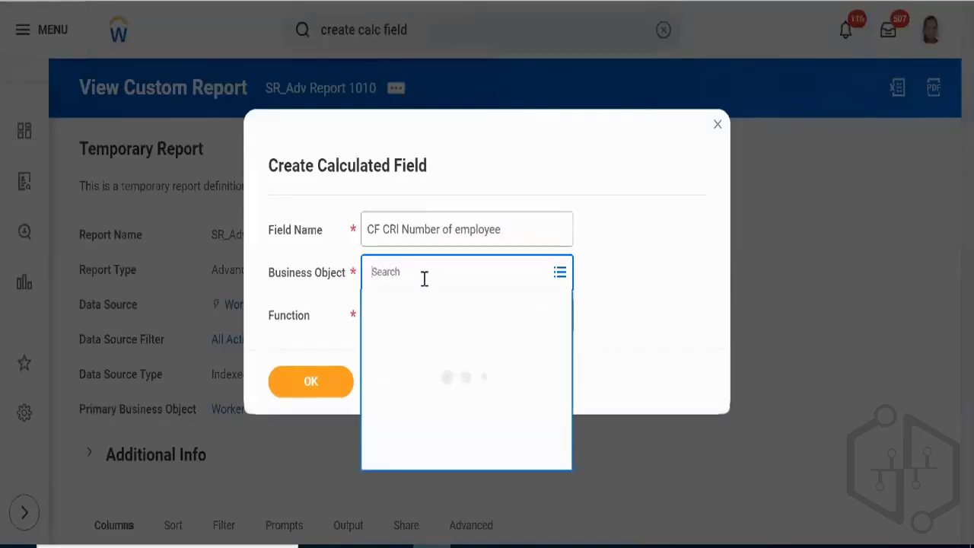
{"action": "type", "text": "worker"}
{"action": "key", "text": "Return"}
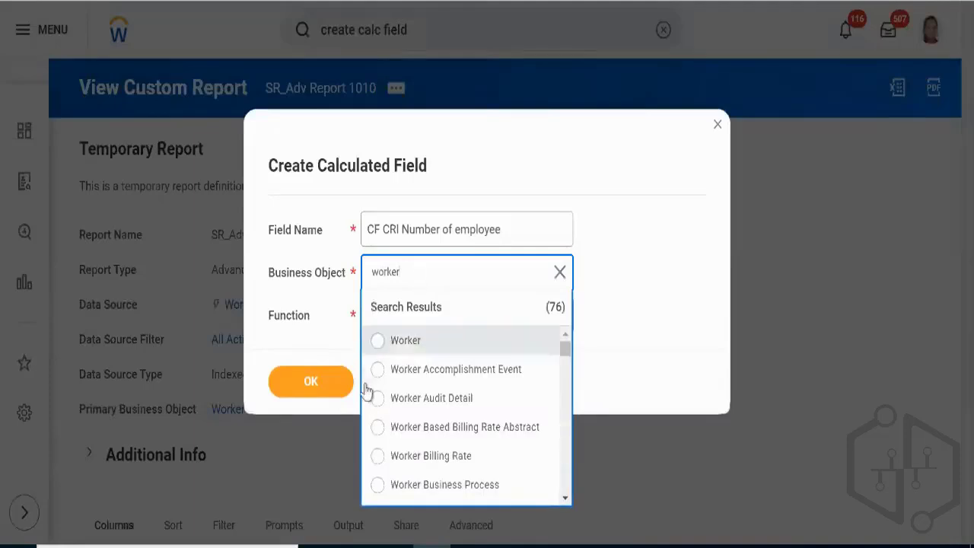
{"action": "left_click", "coordinate": [381, 348]}
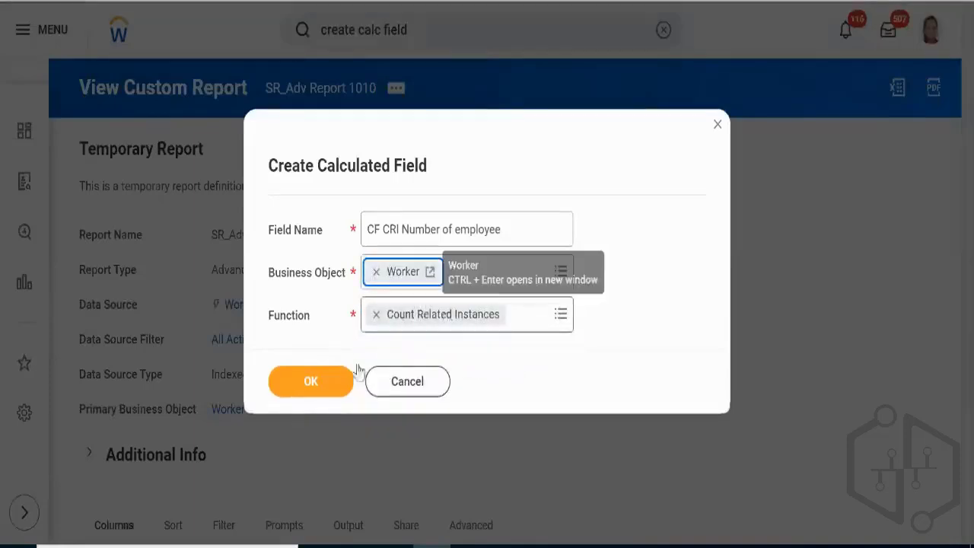
{"action": "left_click", "coordinate": [312, 385]}
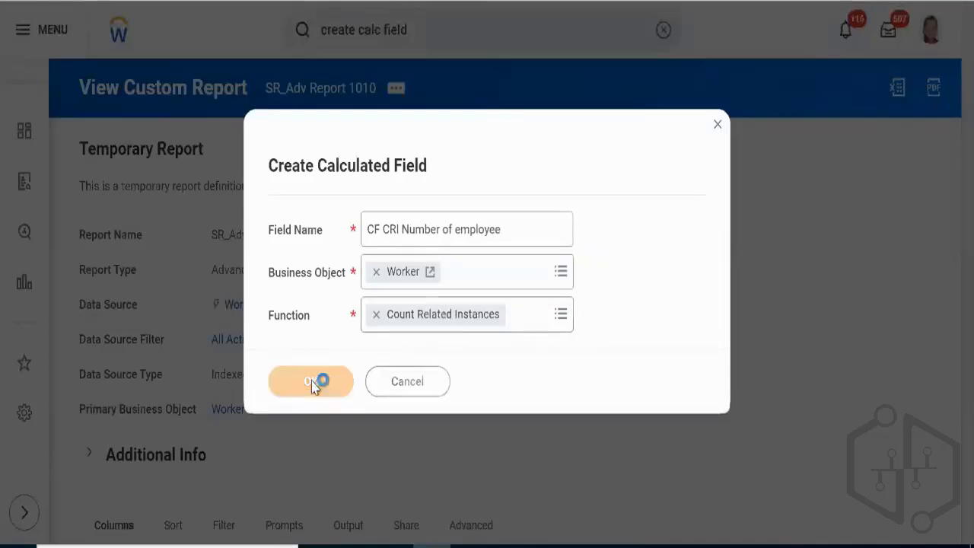
Search for "worker" and set the calculated field's related field to Worker.
{"action": "scroll", "coordinate": [548, 236], "scroll_direction": "down", "scroll_amount": 2}
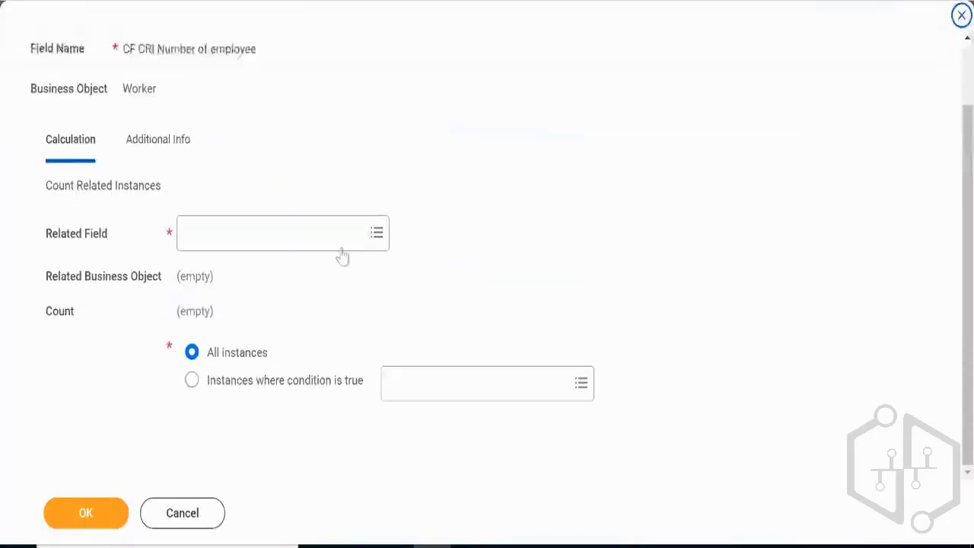
{"action": "left_click", "coordinate": [272, 233]}
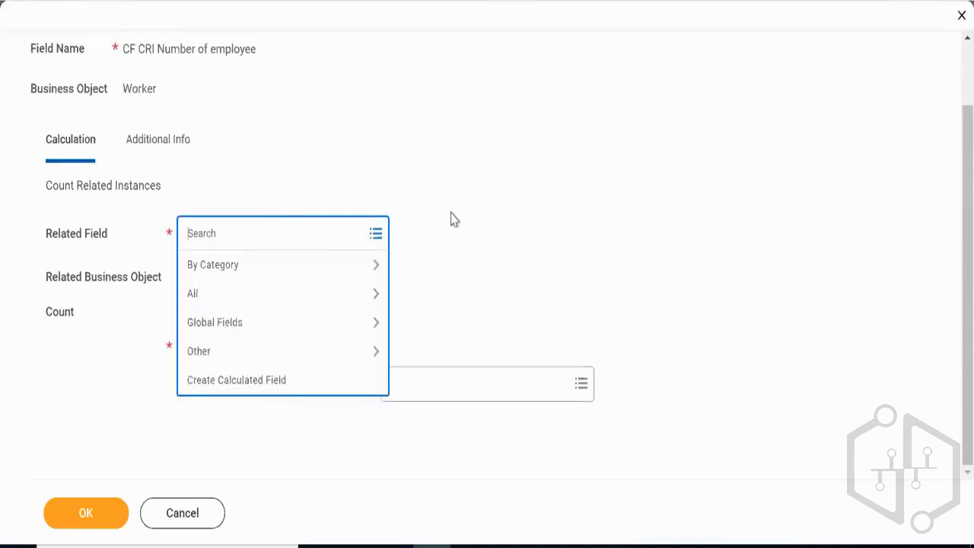
{"action": "scroll", "coordinate": [451, 219], "scroll_direction": "up", "scroll_amount": 2}
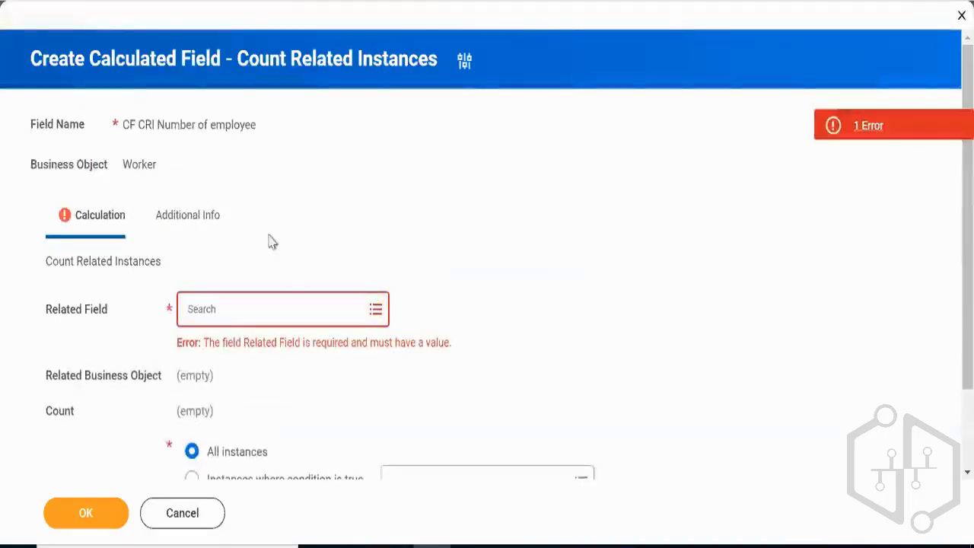
{"action": "left_click", "coordinate": [216, 308]}
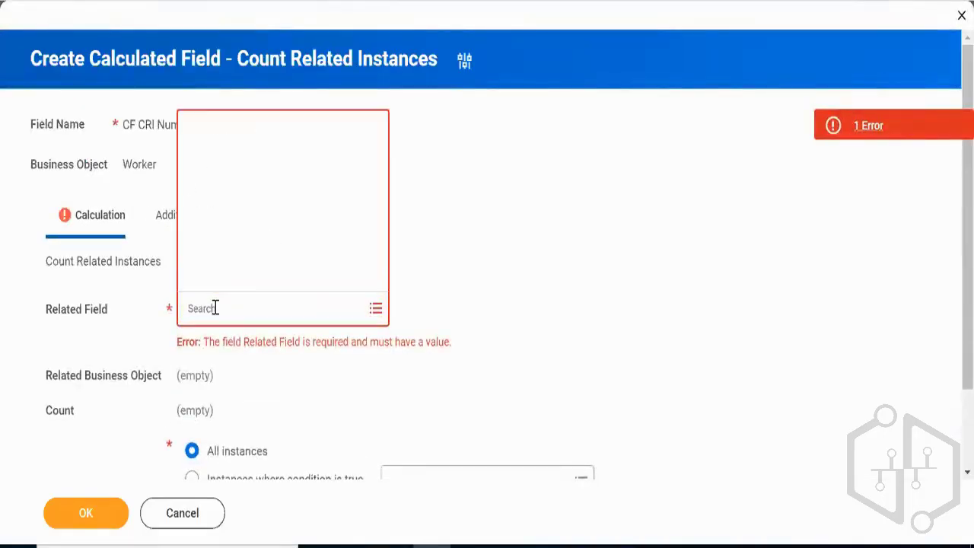
{"action": "type", "text": "empl"}
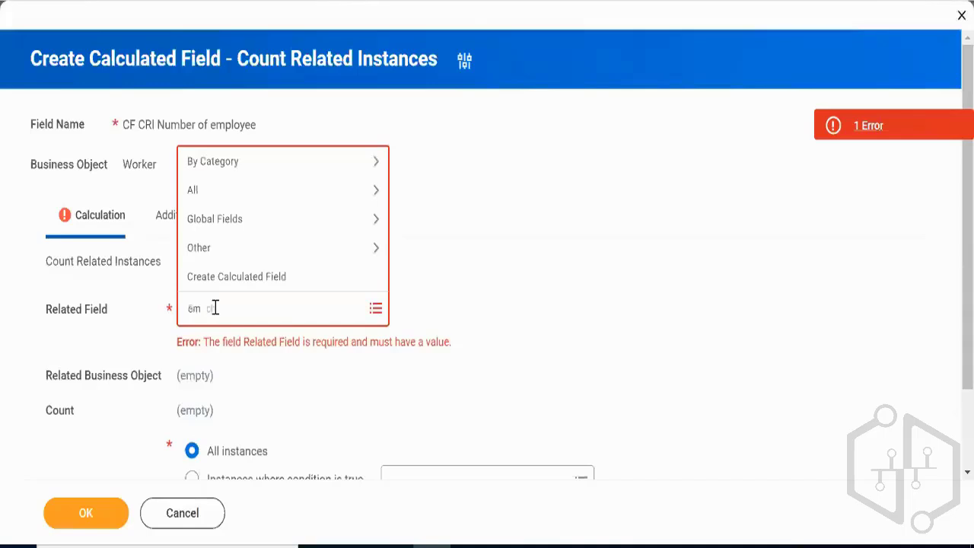
{"action": "key", "text": "BackSpace"}
{"action": "key", "text": "BackSpace"}
{"action": "type", "text": "wo"}
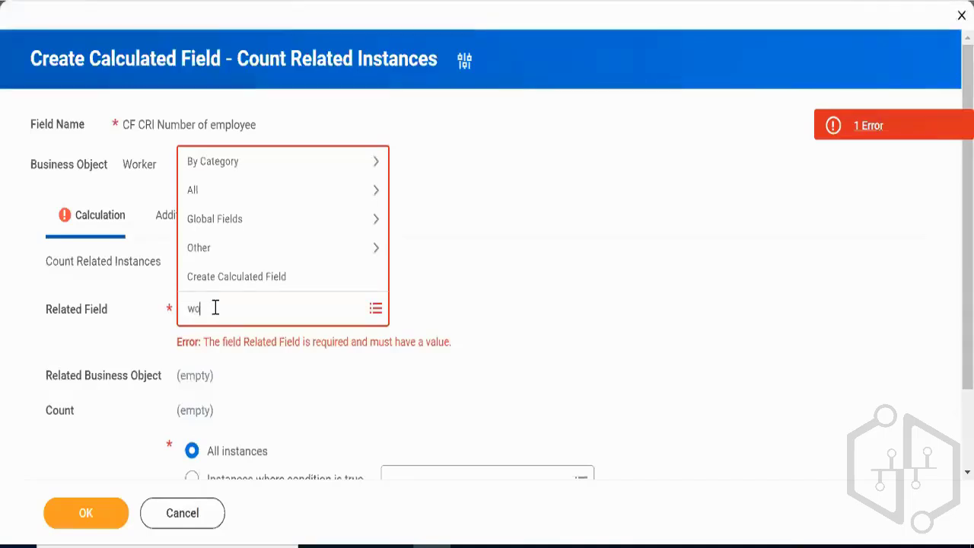
{"action": "type", "text": "rker"}
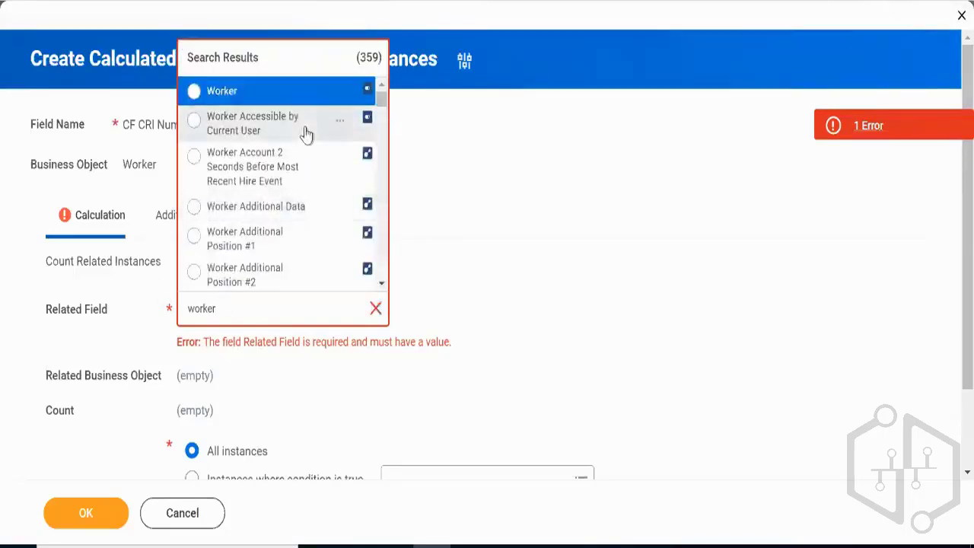
{"action": "left_click", "coordinate": [222, 98]}
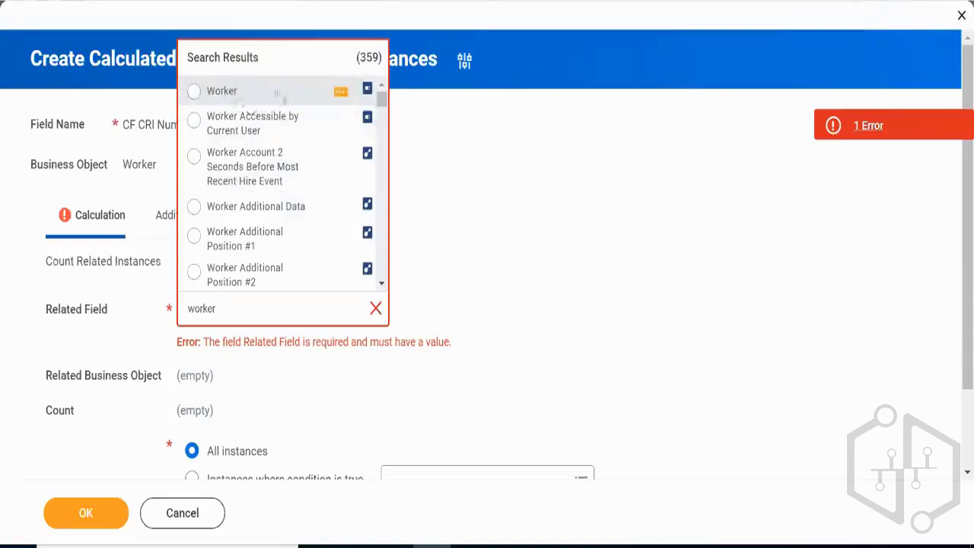
{"action": "left_click", "coordinate": [240, 102]}
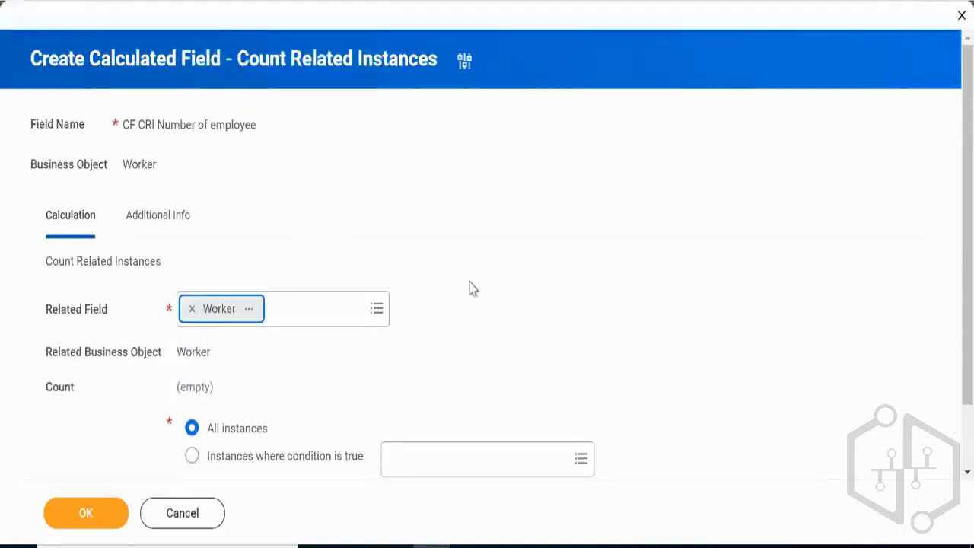
Count only instances where a condition is true, using CF - Country is USA as the condition.
{"action": "scroll", "coordinate": [467, 287], "scroll_direction": "down", "scroll_amount": 1}
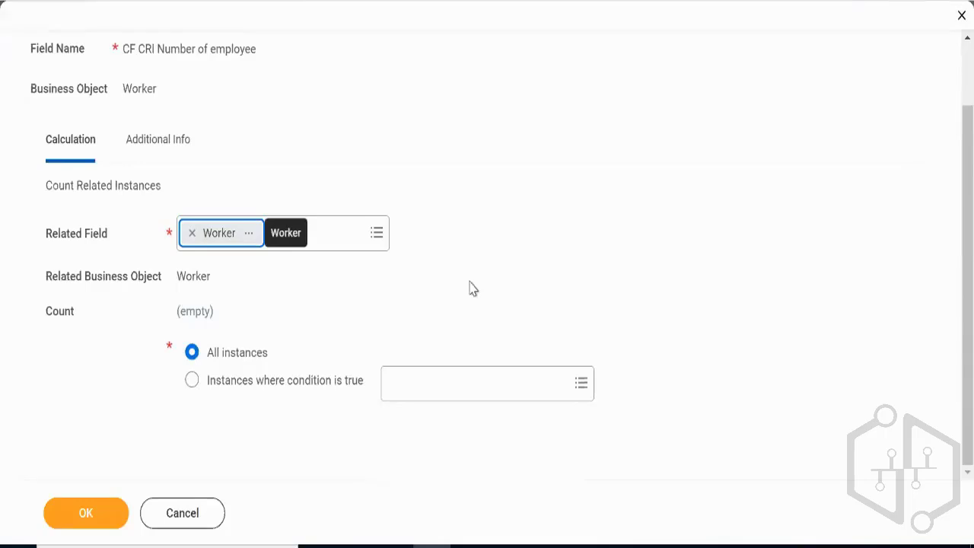
{"action": "left_click", "coordinate": [194, 380]}
{"action": "left_click", "coordinate": [543, 301]}
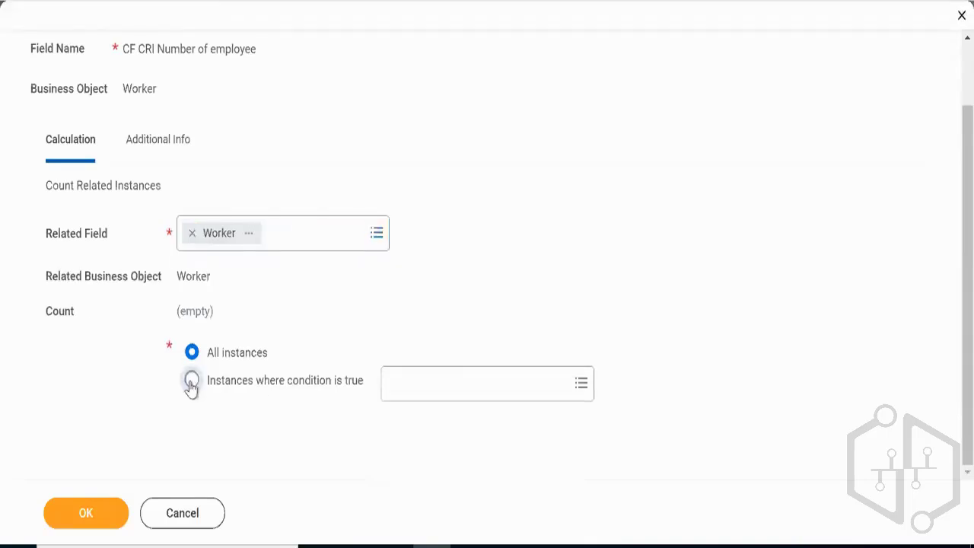
{"action": "left_click", "coordinate": [191, 383]}
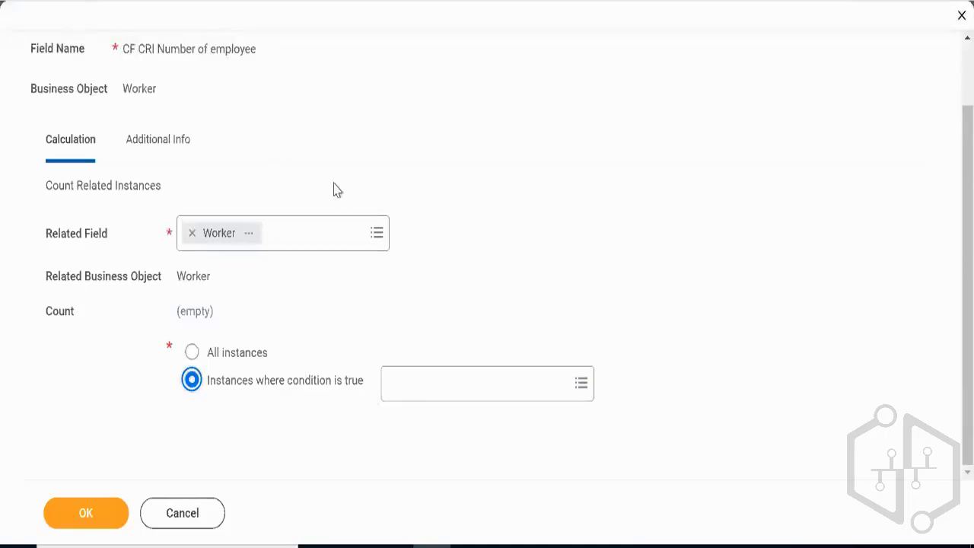
{"action": "left_click", "coordinate": [433, 390]}
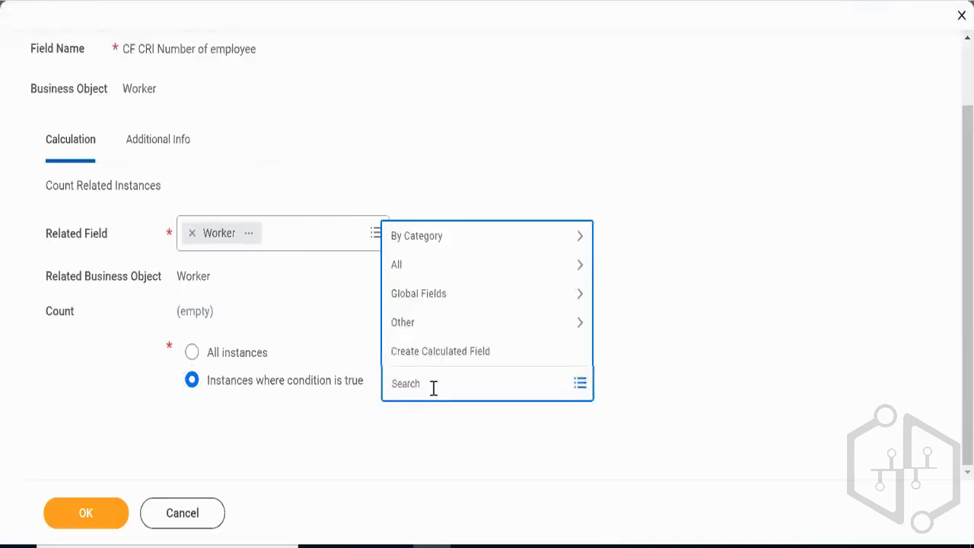
{"action": "type", "text": "usa"}
{"action": "key", "text": "Return"}
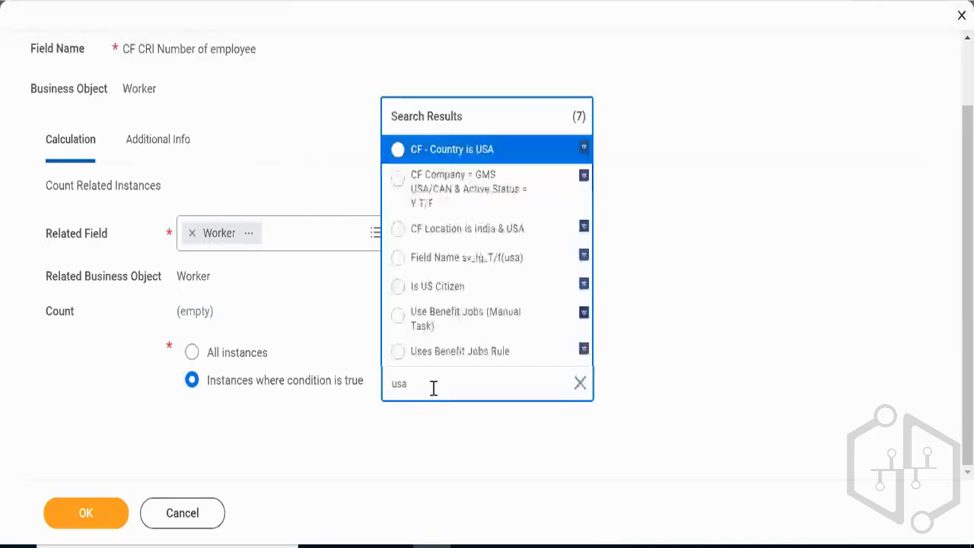
{"action": "left_click", "coordinate": [452, 150]}
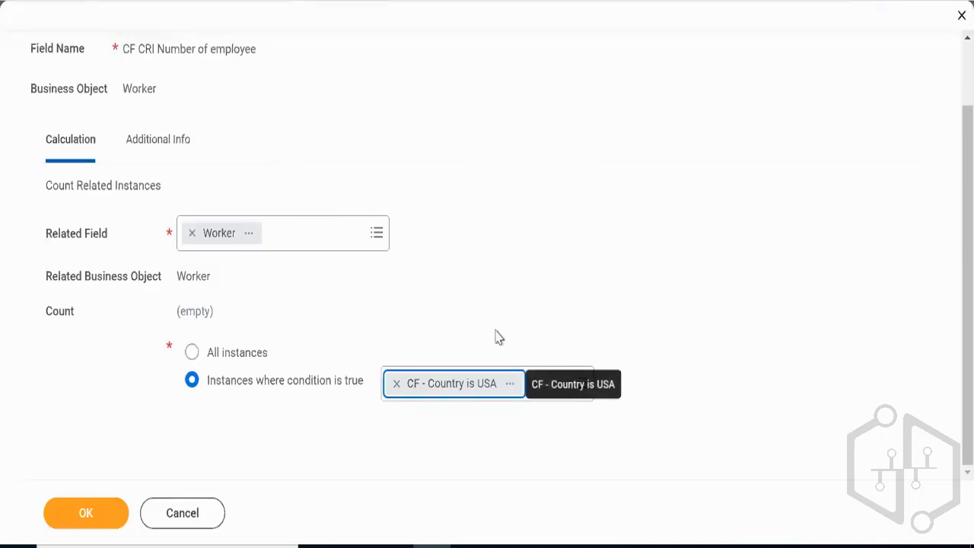
Discard the Count Related Instances settings, change the calculated field's function to Date Constant, and confirm.
{"action": "scroll", "coordinate": [459, 246], "scroll_direction": "up", "scroll_amount": 1}
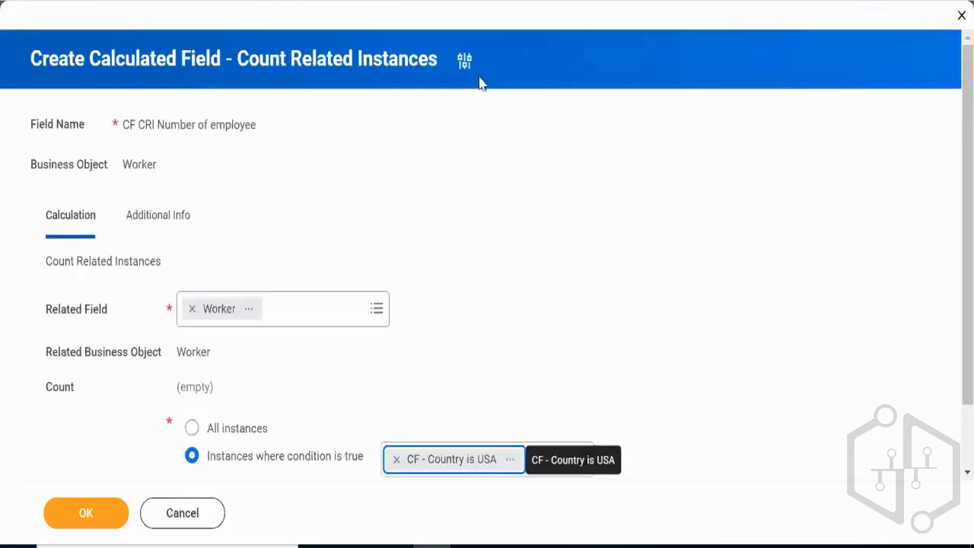
{"action": "left_click", "coordinate": [464, 60]}
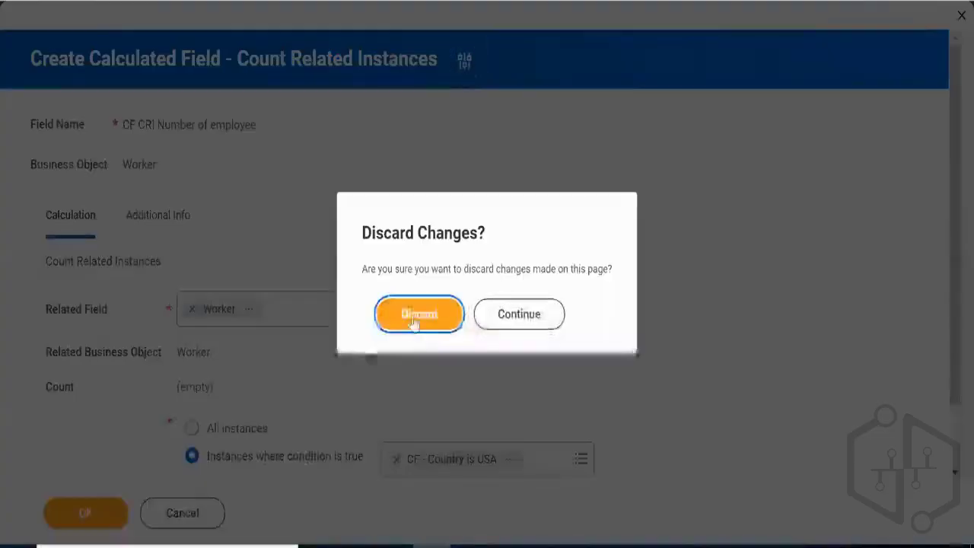
{"action": "left_click", "coordinate": [418, 313]}
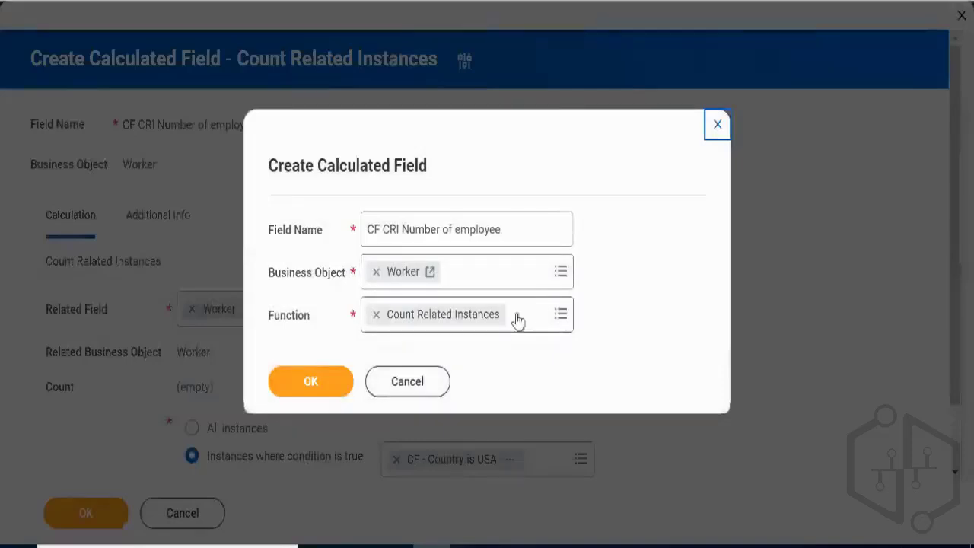
{"action": "left_click", "coordinate": [524, 314]}
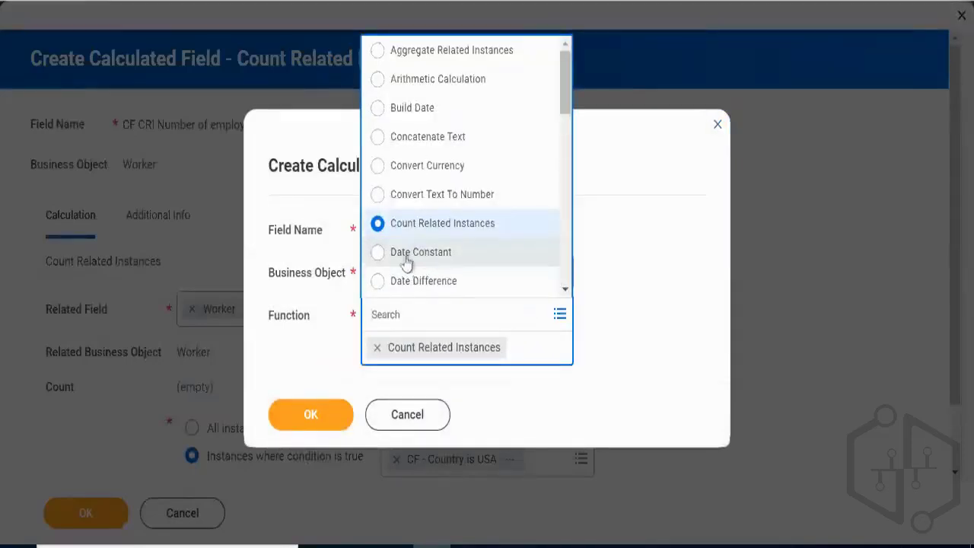
{"action": "left_click", "coordinate": [424, 259]}
{"action": "left_click", "coordinate": [321, 388]}
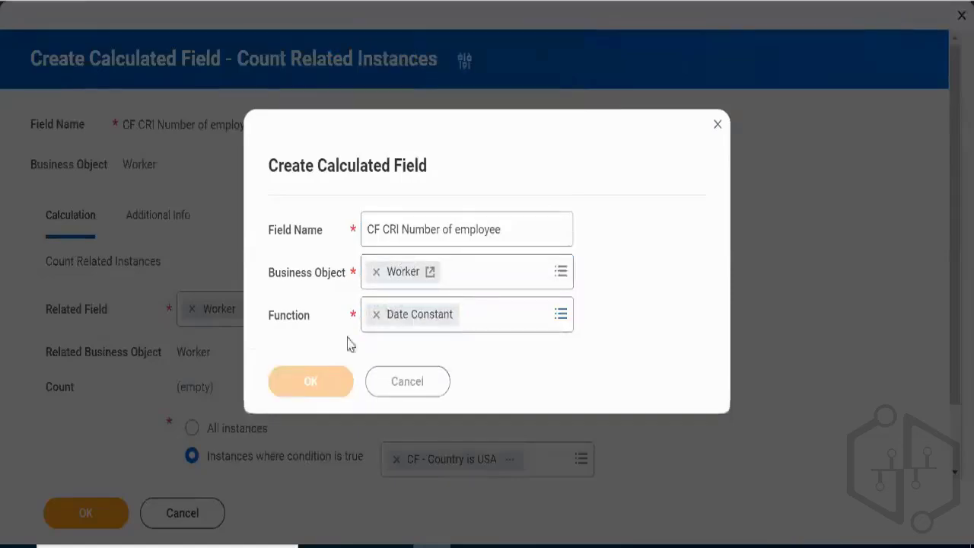
{"action": "scroll", "coordinate": [403, 380], "scroll_direction": "down", "scroll_amount": 1}
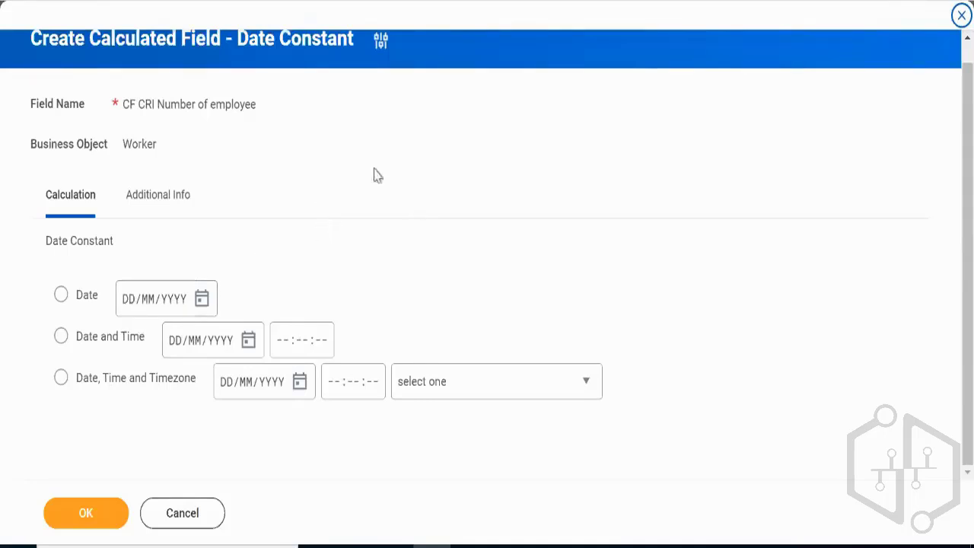
Reopen the calculated field's basic settings and change the function to Date Difference.
{"action": "scroll", "coordinate": [374, 175], "scroll_direction": "up", "scroll_amount": 1}
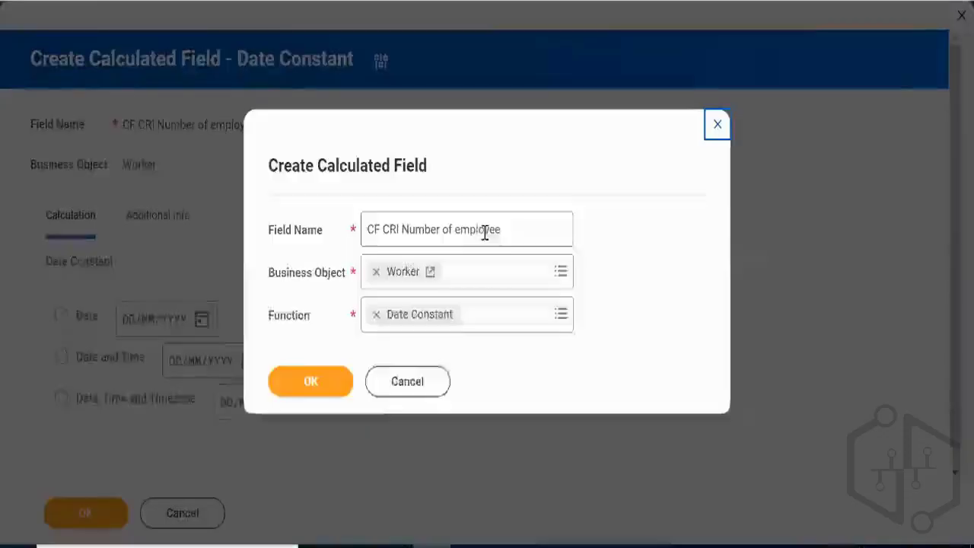
{"action": "left_click", "coordinate": [495, 314]}
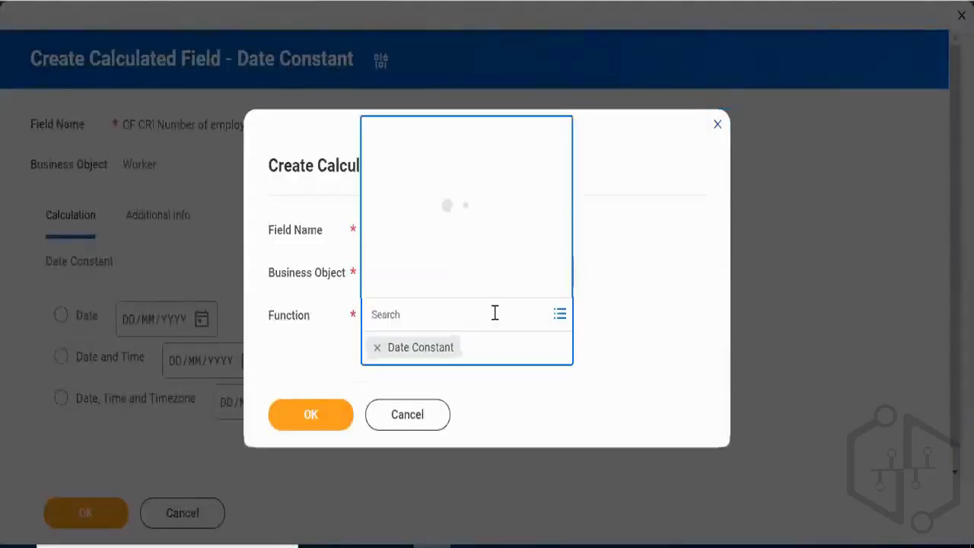
{"action": "scroll", "coordinate": [494, 278], "scroll_direction": "down", "scroll_amount": 3}
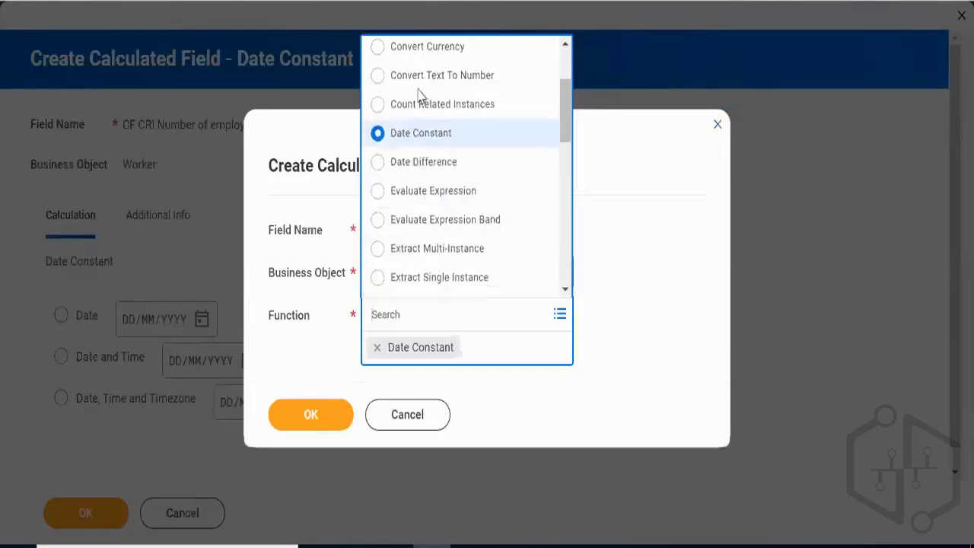
{"action": "left_click", "coordinate": [423, 163]}
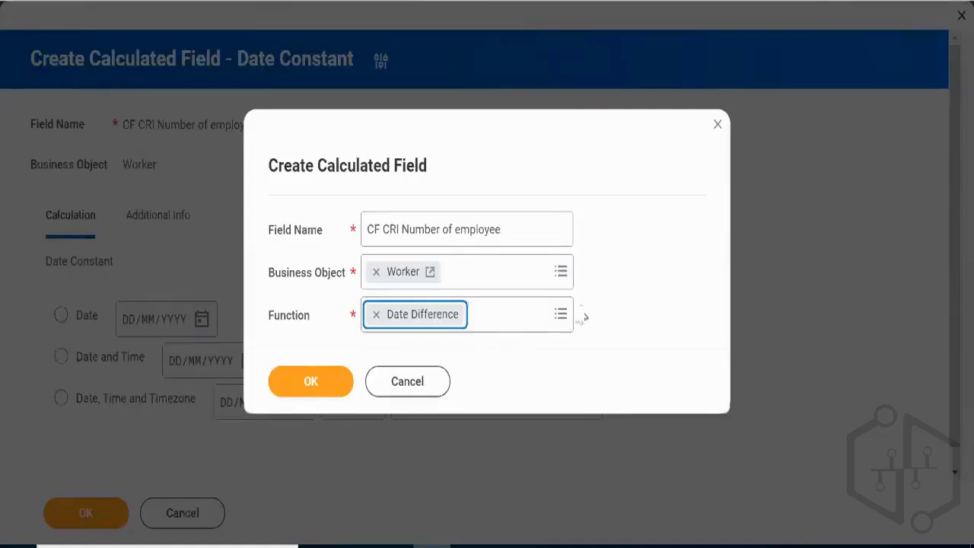
Change the function to Extract Multi-Instance and look over the column fields of the custom report.
{"action": "left_click", "coordinate": [527, 320]}
{"action": "scroll", "coordinate": [483, 272], "scroll_direction": "down", "scroll_amount": 5}
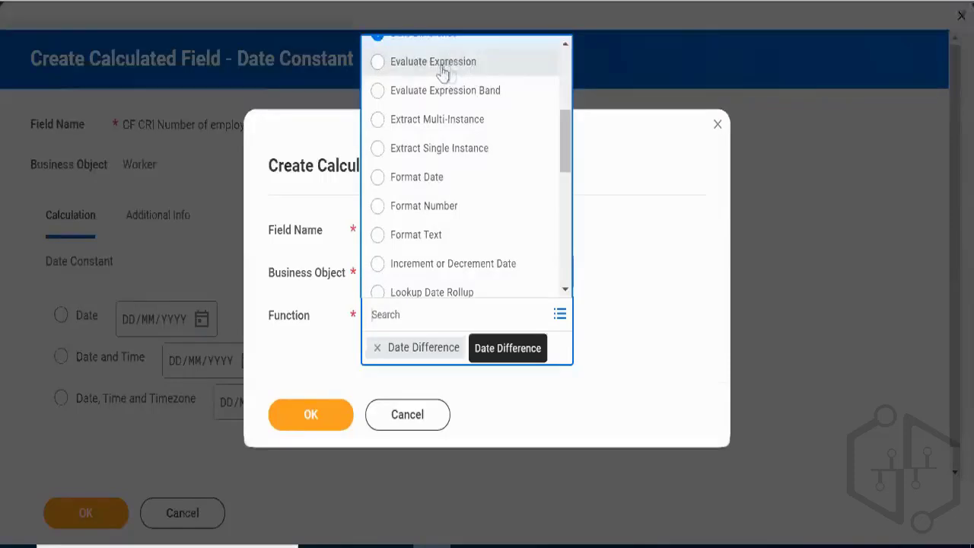
{"action": "left_click", "coordinate": [454, 130]}
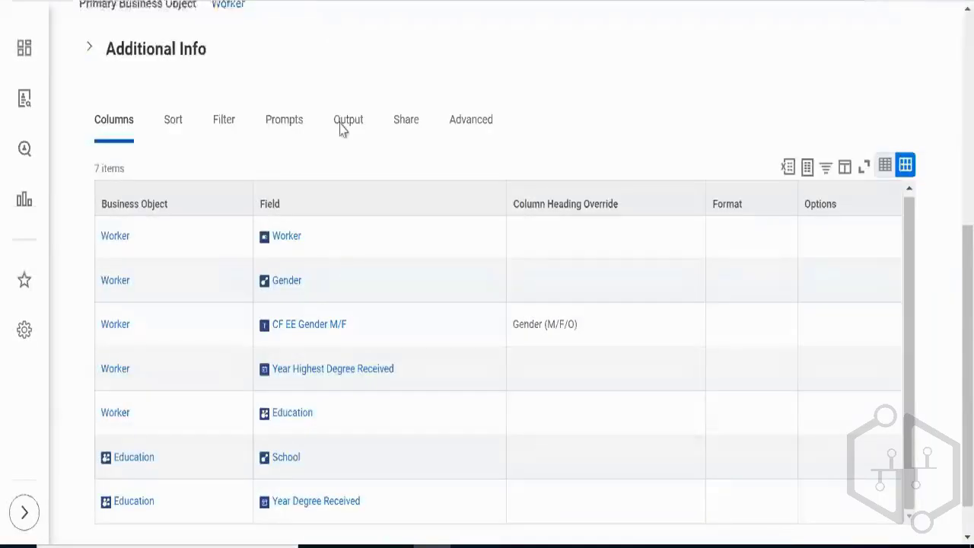
{"action": "scroll", "coordinate": [353, 244], "scroll_direction": "down", "scroll_amount": 1}
{"action": "scroll", "coordinate": [316, 337], "scroll_direction": "down", "scroll_amount": 1}
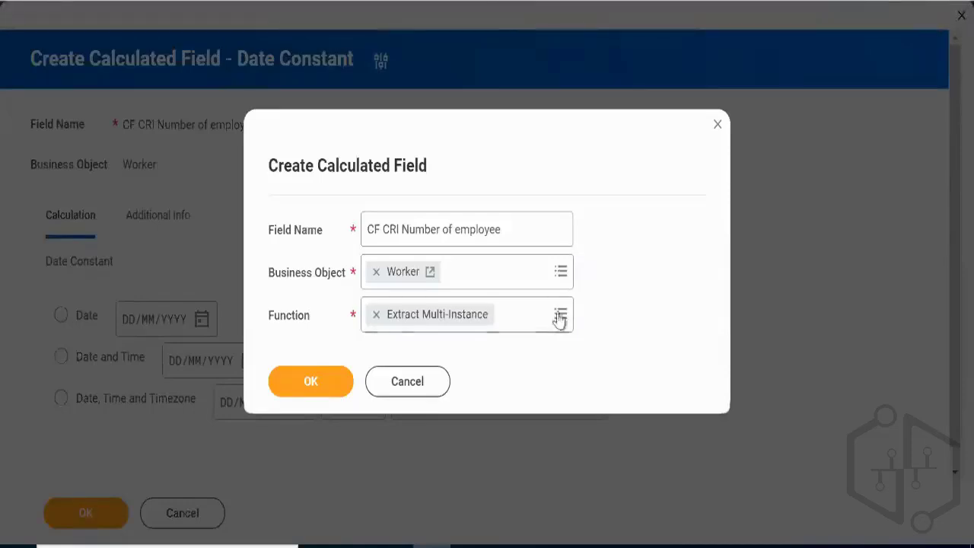
Change the function to Extract Single Instance, confirm, and look over its calculation settings.
{"action": "left_click", "coordinate": [560, 314]}
{"action": "left_click", "coordinate": [559, 316]}
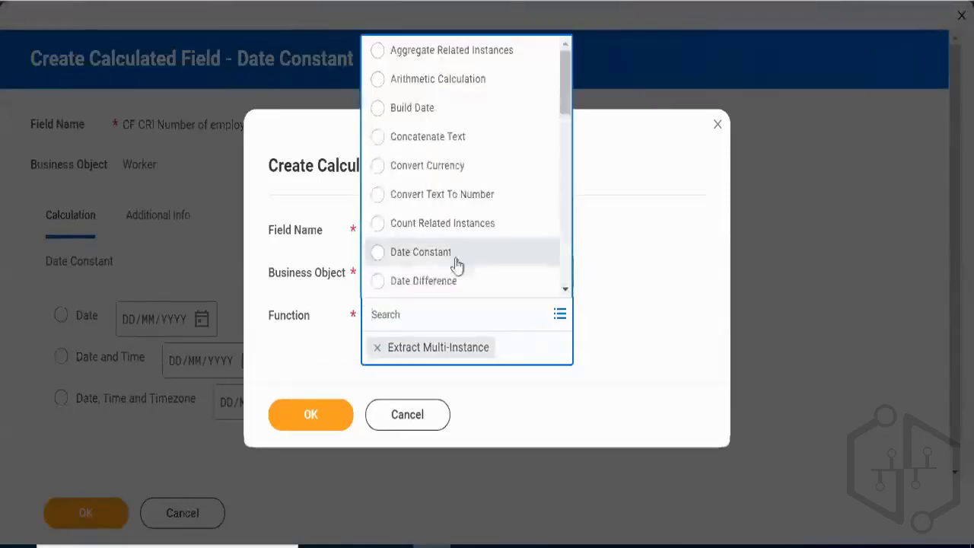
{"action": "scroll", "coordinate": [455, 265], "scroll_direction": "down", "scroll_amount": 5}
{"action": "scroll", "coordinate": [455, 265], "scroll_direction": "down", "scroll_amount": 5}
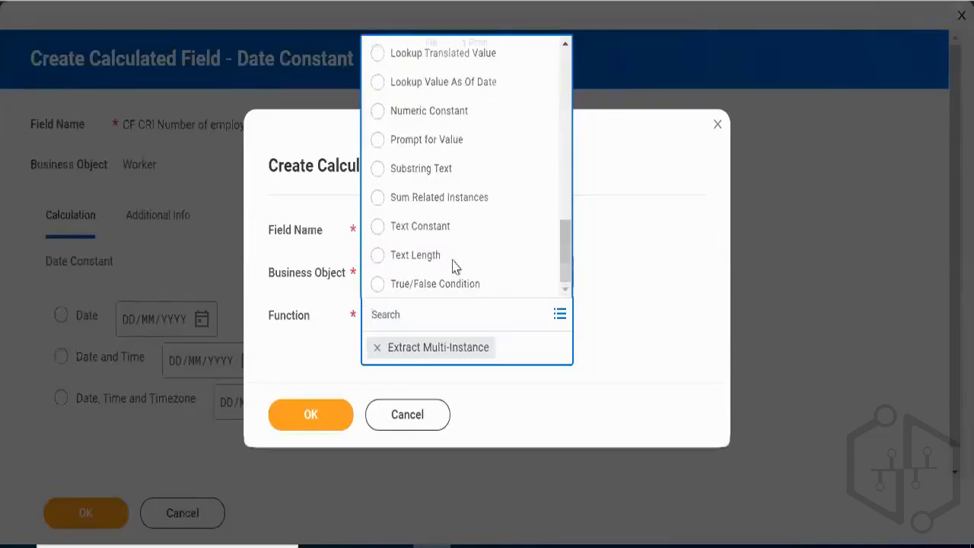
{"action": "scroll", "coordinate": [455, 267], "scroll_direction": "up", "scroll_amount": 5}
{"action": "scroll", "coordinate": [455, 265], "scroll_direction": "up", "scroll_amount": 5}
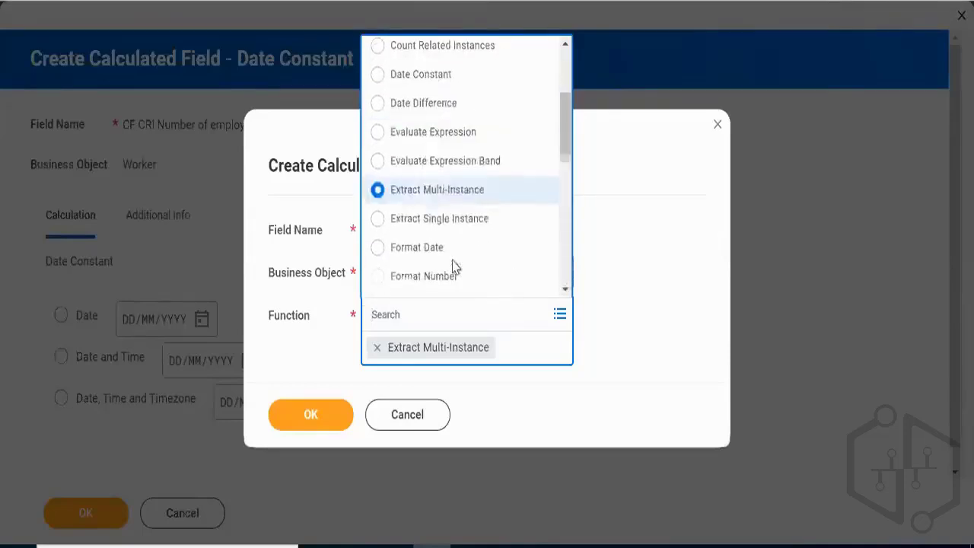
{"action": "scroll", "coordinate": [455, 265], "scroll_direction": "down", "scroll_amount": 2}
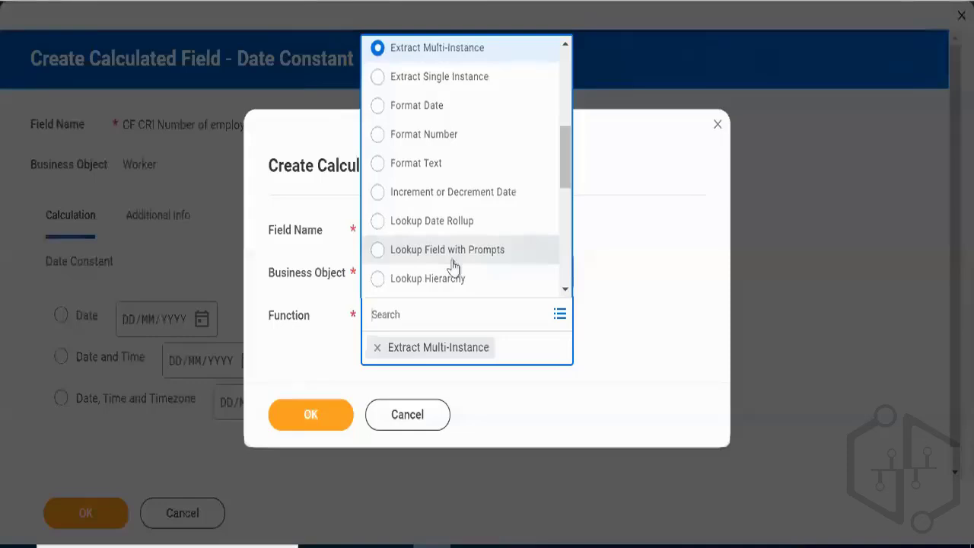
{"action": "left_click", "coordinate": [411, 77]}
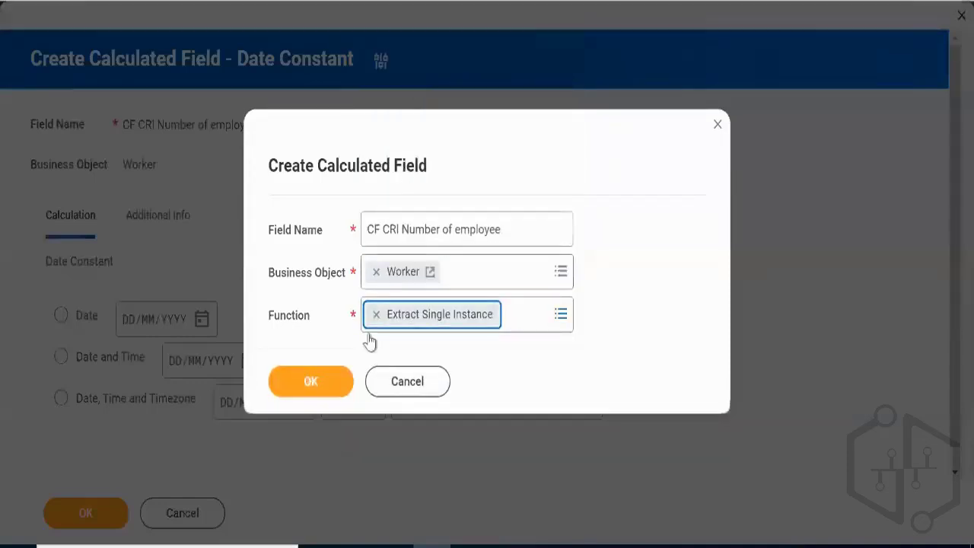
{"action": "left_click", "coordinate": [318, 389]}
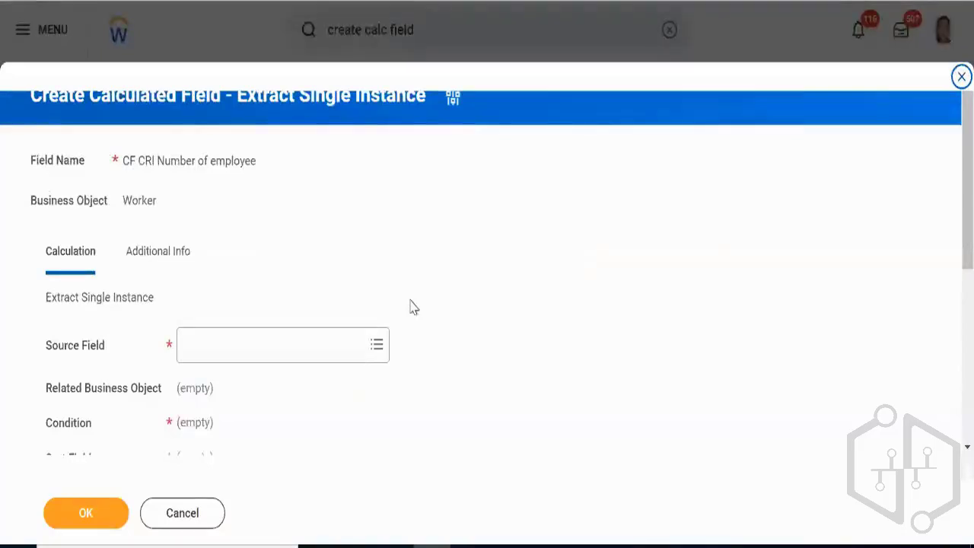
{"action": "scroll", "coordinate": [411, 307], "scroll_direction": "down", "scroll_amount": 3}
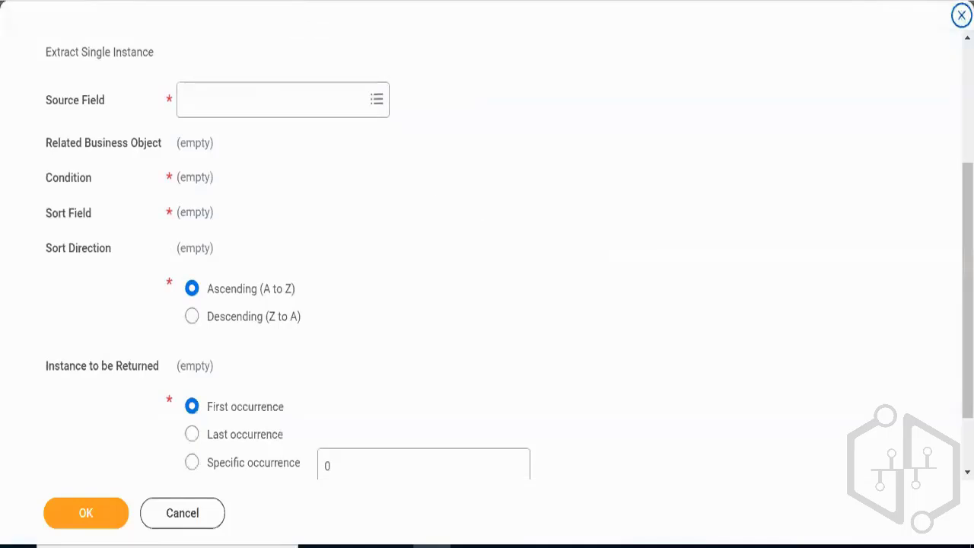
Search the source fields for education and set Education as the source field.
{"action": "left_click", "coordinate": [269, 104]}
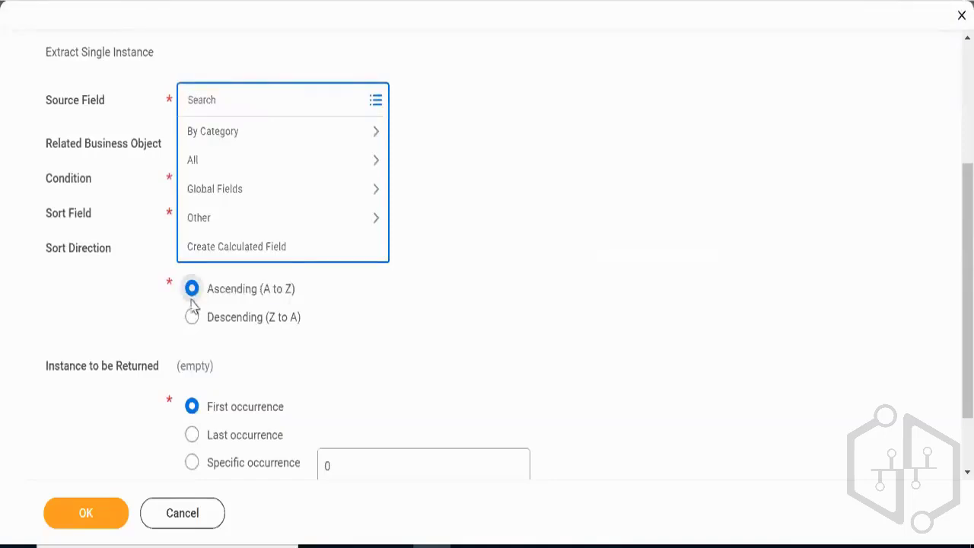
{"action": "left_click", "coordinate": [118, 318]}
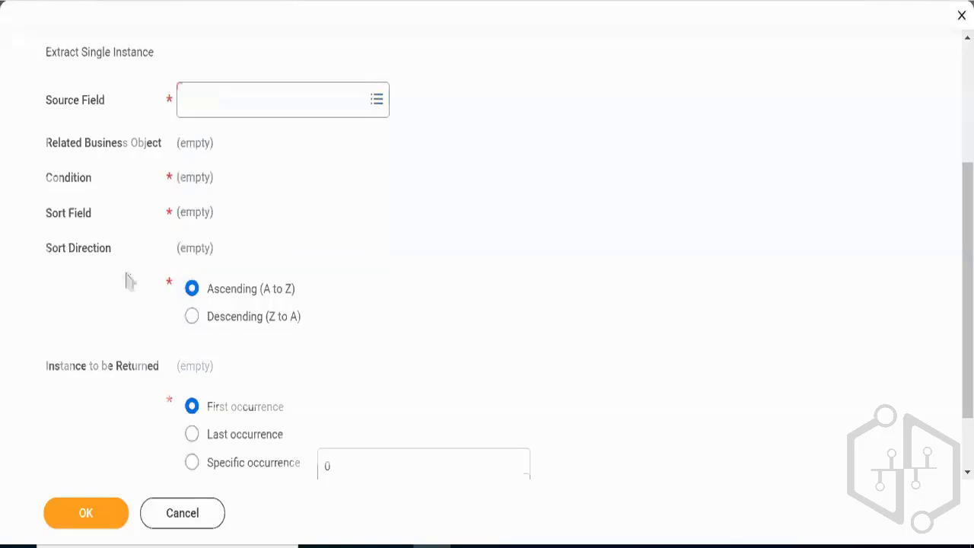
{"action": "left_click", "coordinate": [224, 99]}
{"action": "type", "text": "educatio"}
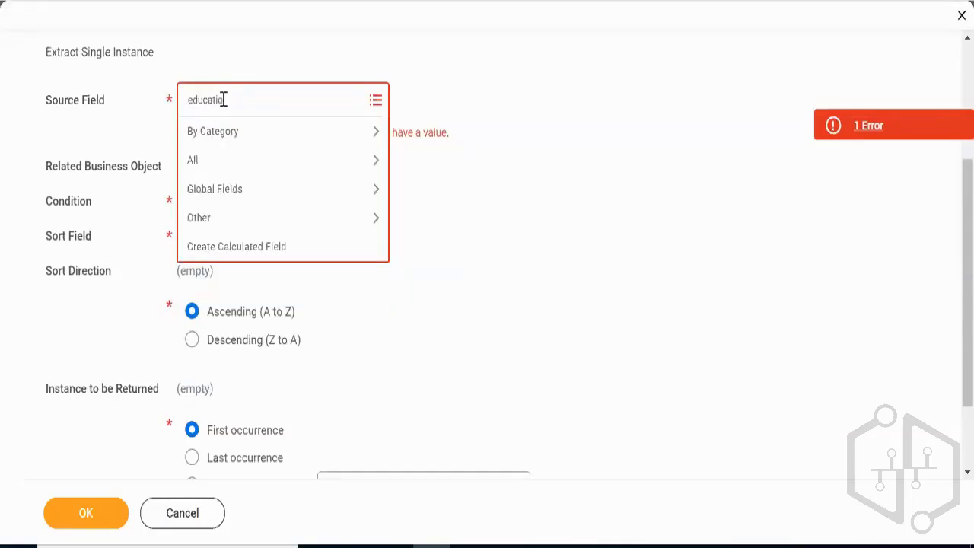
{"action": "key", "text": "Return"}
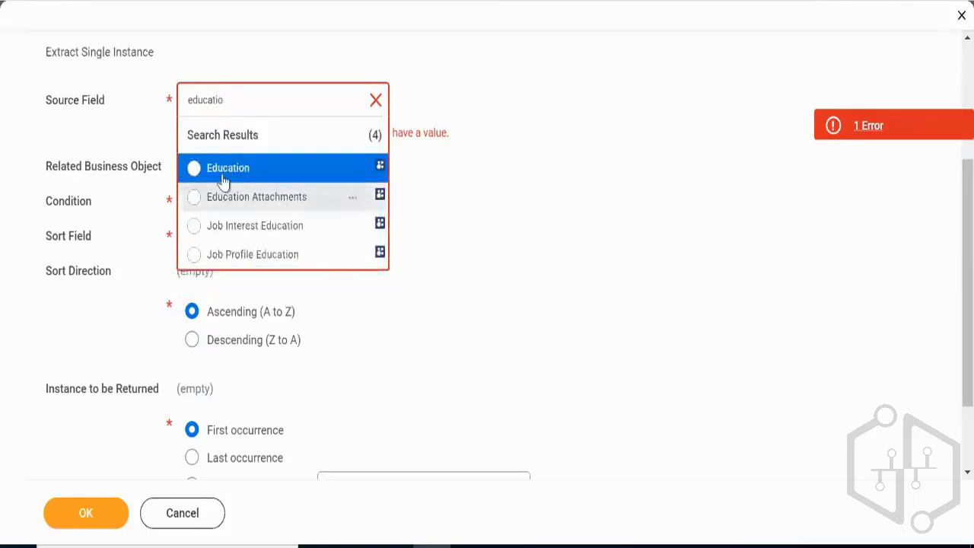
{"action": "left_click", "coordinate": [223, 178]}
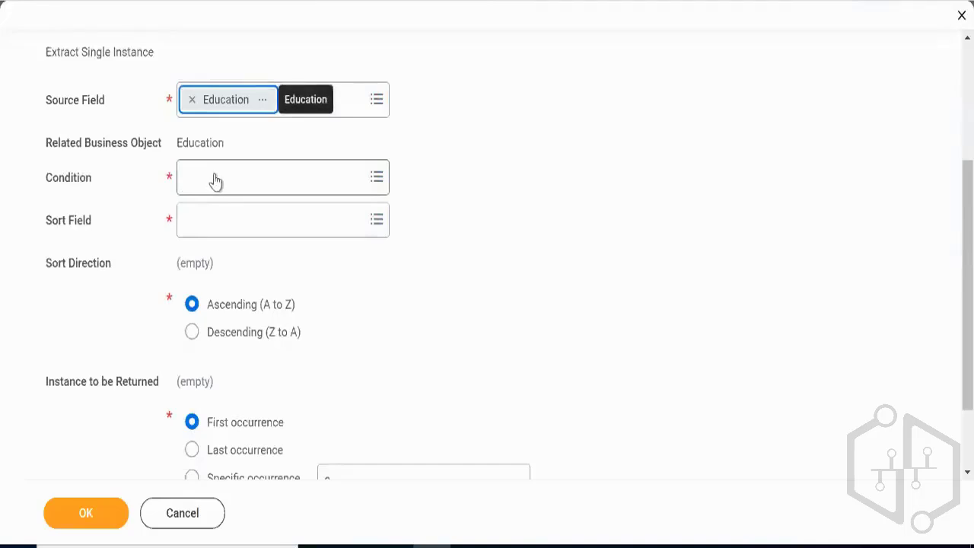
Set the condition of the Extract Single Instance calculation to Any is True.
{"action": "left_click", "coordinate": [215, 176]}
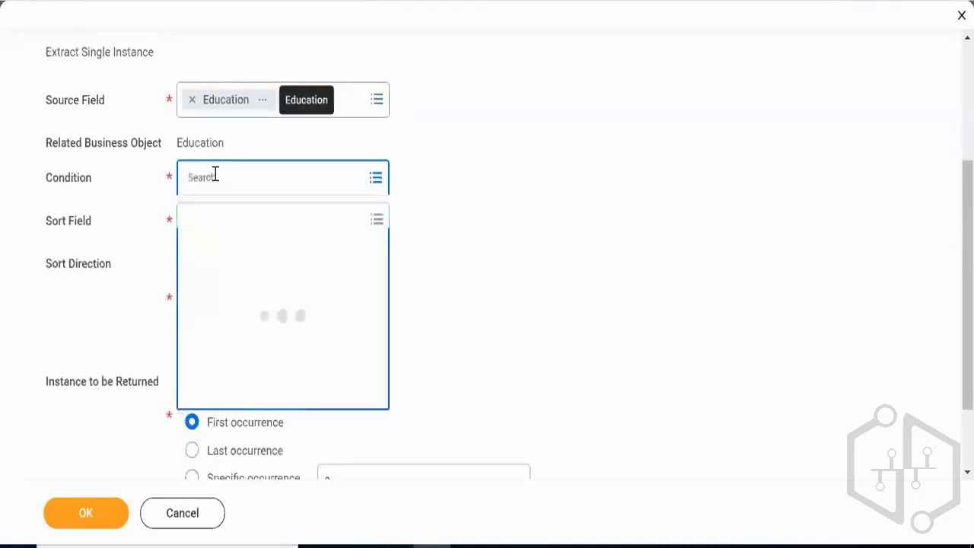
{"action": "type", "text": "any is"}
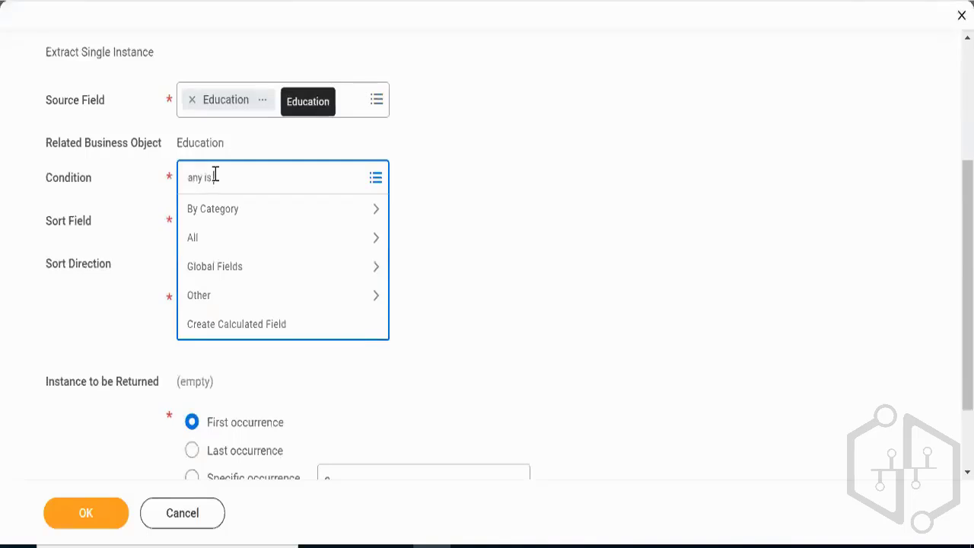
{"action": "type", "text": " true"}
{"action": "key", "text": "Return"}
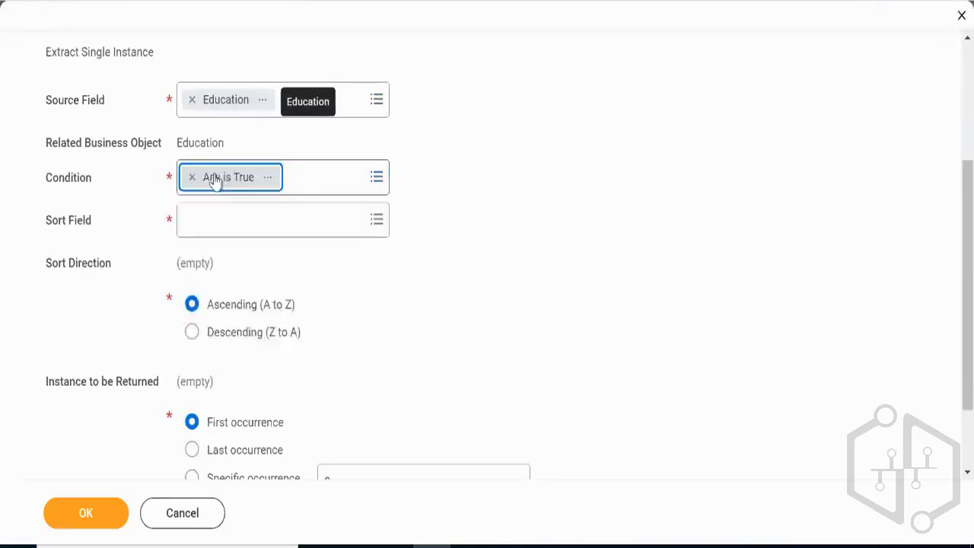
Search the sort fields for year and set the sort field to Year Degree Received.
{"action": "left_click", "coordinate": [224, 226]}
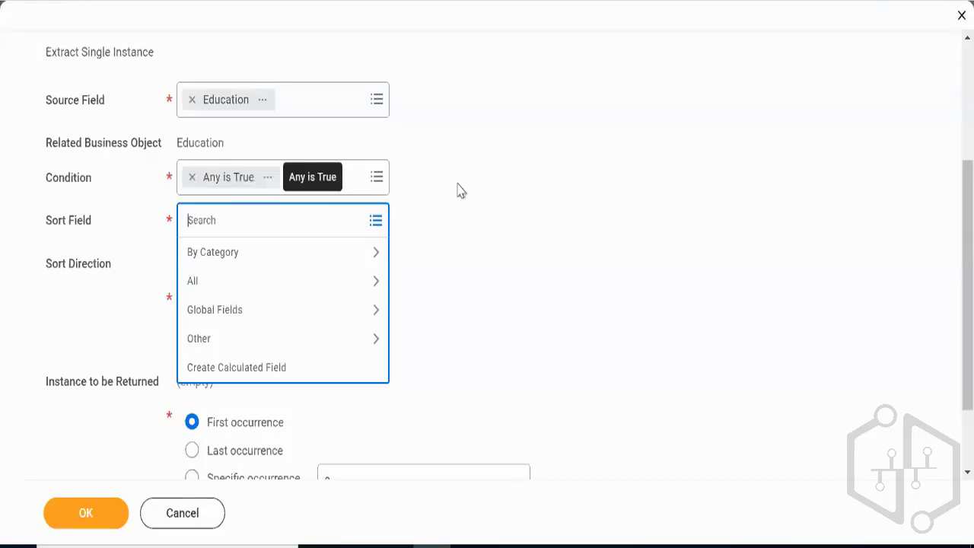
{"action": "type", "text": "Y"}
{"action": "key", "text": "BackSpace"}
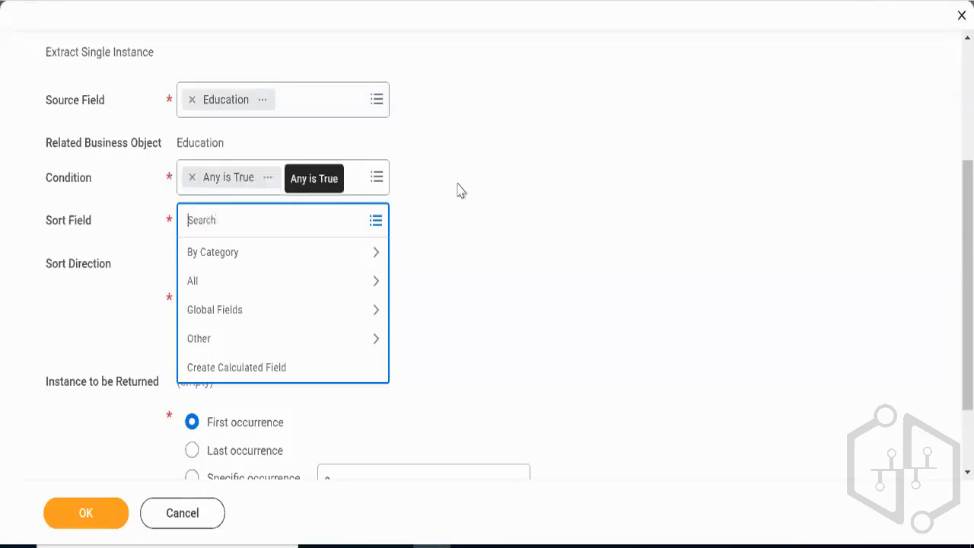
{"action": "type", "text": "year"}
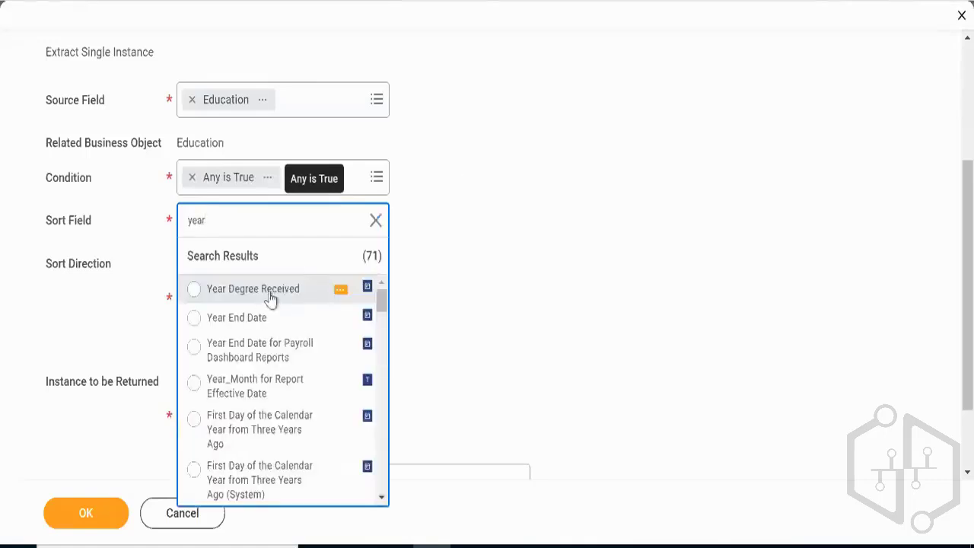
{"action": "left_click", "coordinate": [269, 300]}
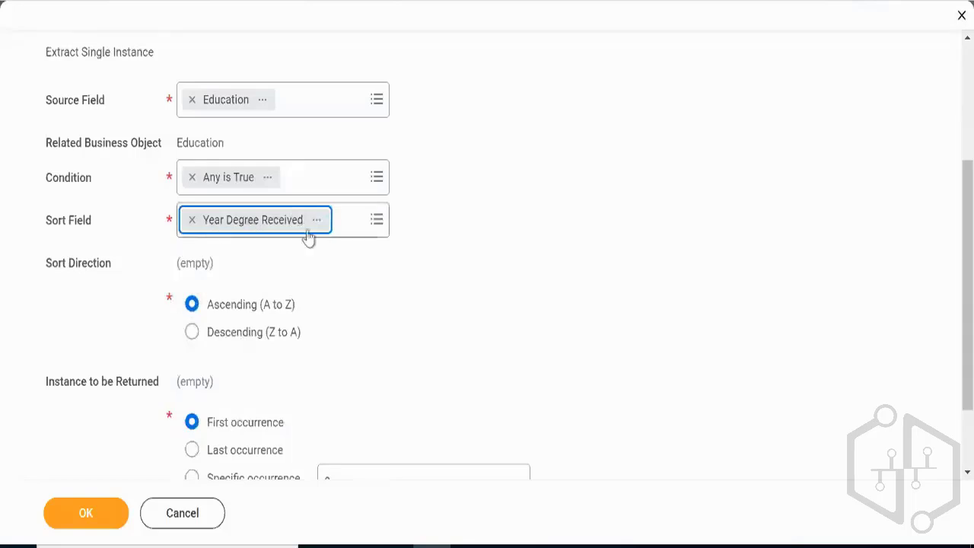
Set the sort direction to Descending (Z to A) and return the specific occurrence 3.
{"action": "scroll", "coordinate": [290, 373], "scroll_direction": "down", "scroll_amount": 2}
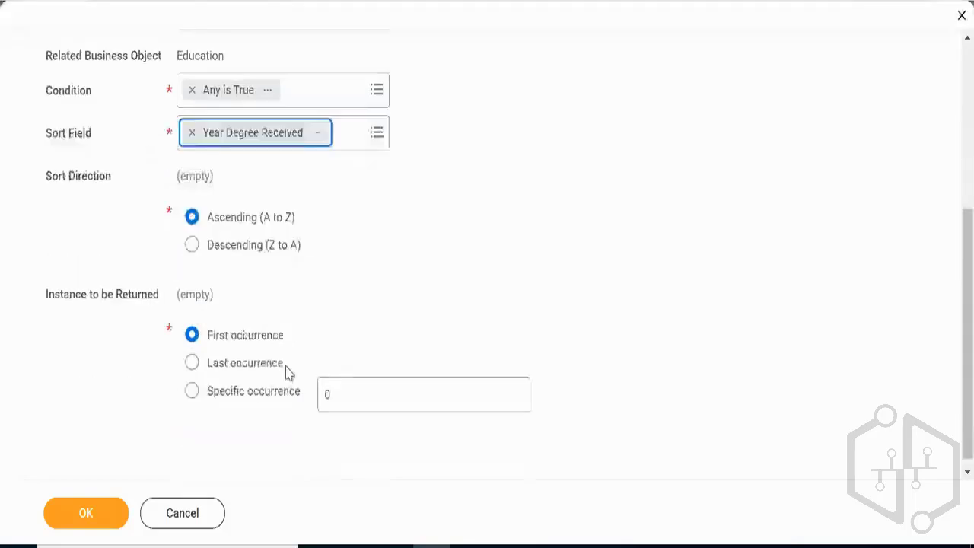
{"action": "left_click", "coordinate": [192, 237]}
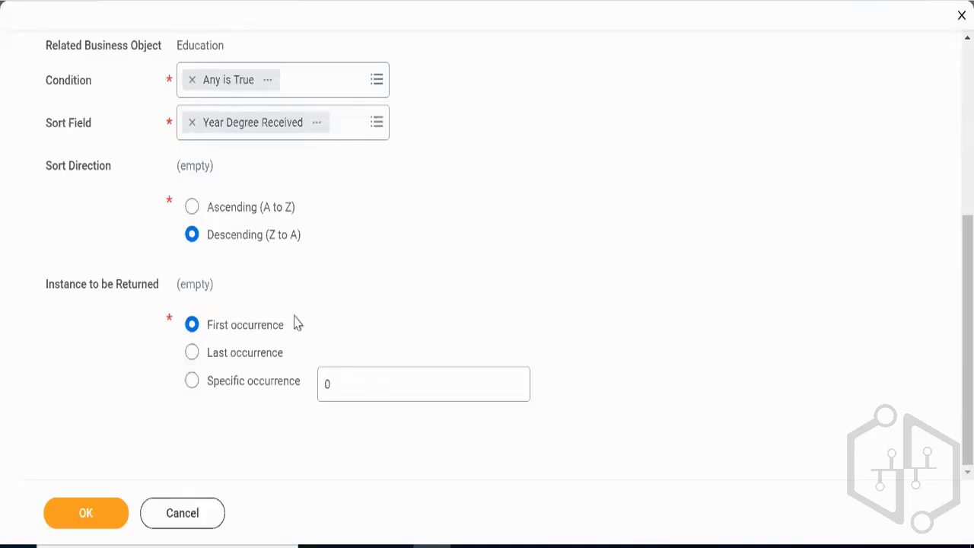
{"action": "left_click", "coordinate": [242, 387]}
{"action": "left_click", "coordinate": [379, 383]}
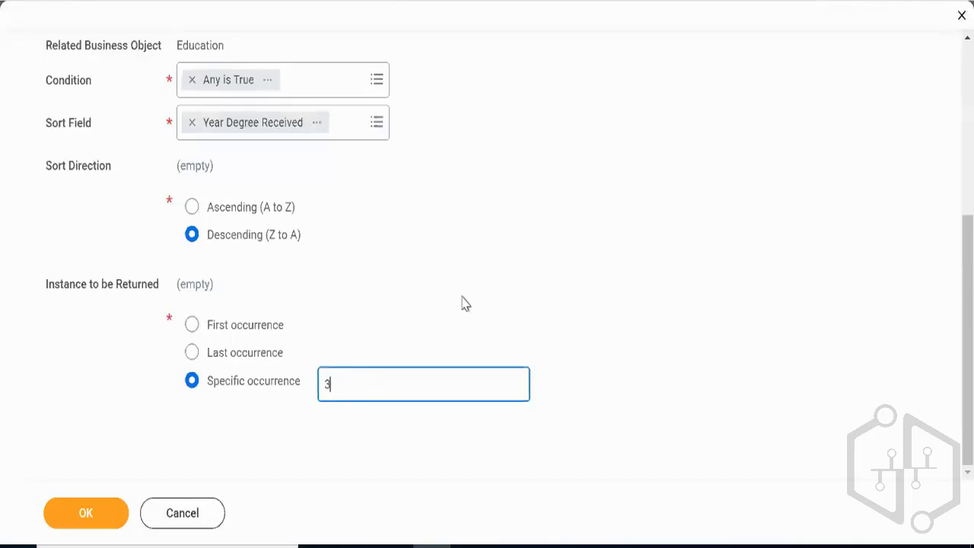
Discard the Extract Single Instance settings, change the calculated field's function to Format Date, and confirm.
{"action": "scroll", "coordinate": [495, 174], "scroll_direction": "up", "scroll_amount": 3}
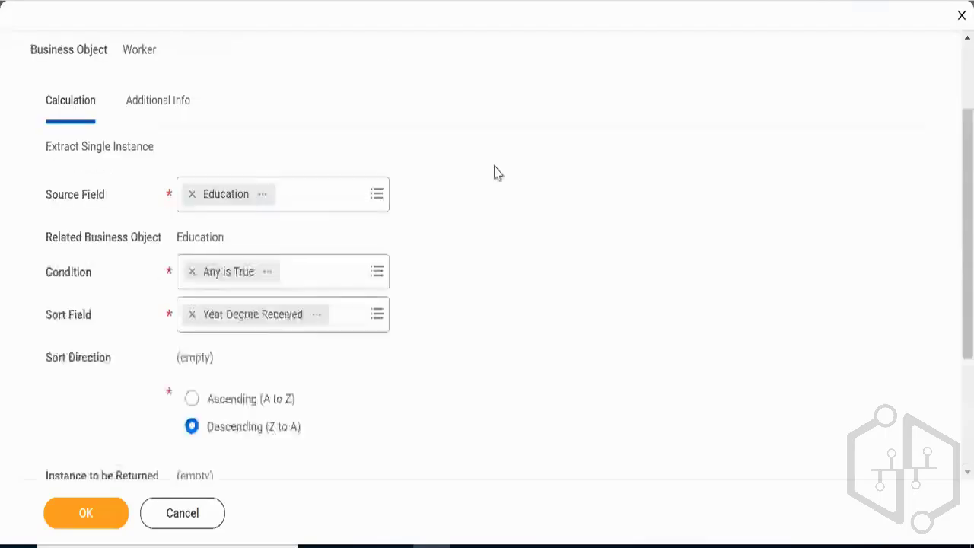
{"action": "scroll", "coordinate": [487, 160], "scroll_direction": "up", "scroll_amount": 2}
{"action": "left_click", "coordinate": [452, 61]}
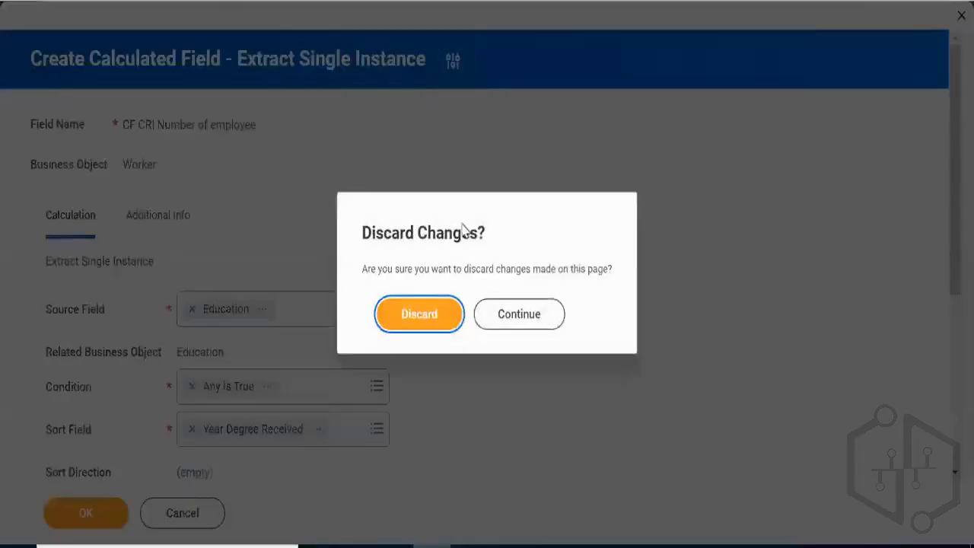
{"action": "left_click", "coordinate": [422, 313]}
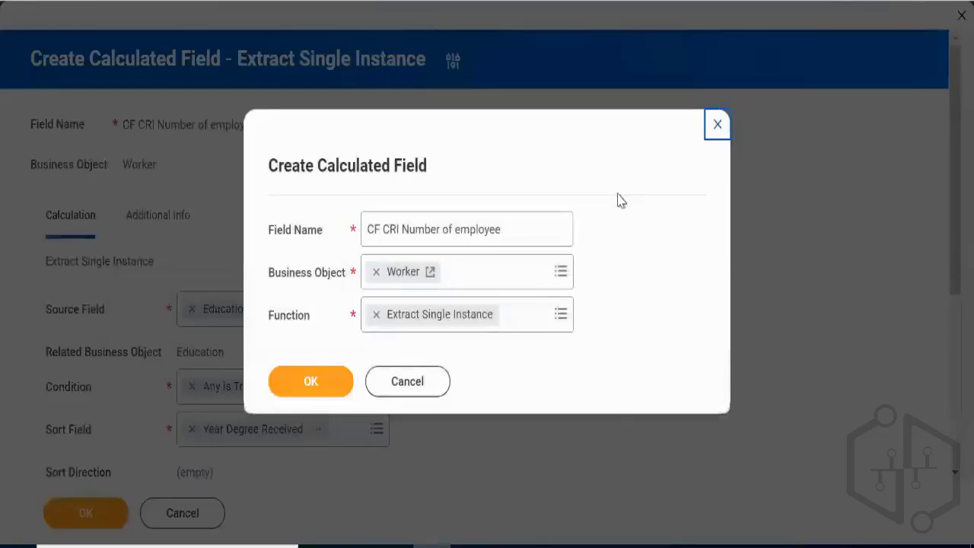
{"action": "left_click", "coordinate": [560, 314]}
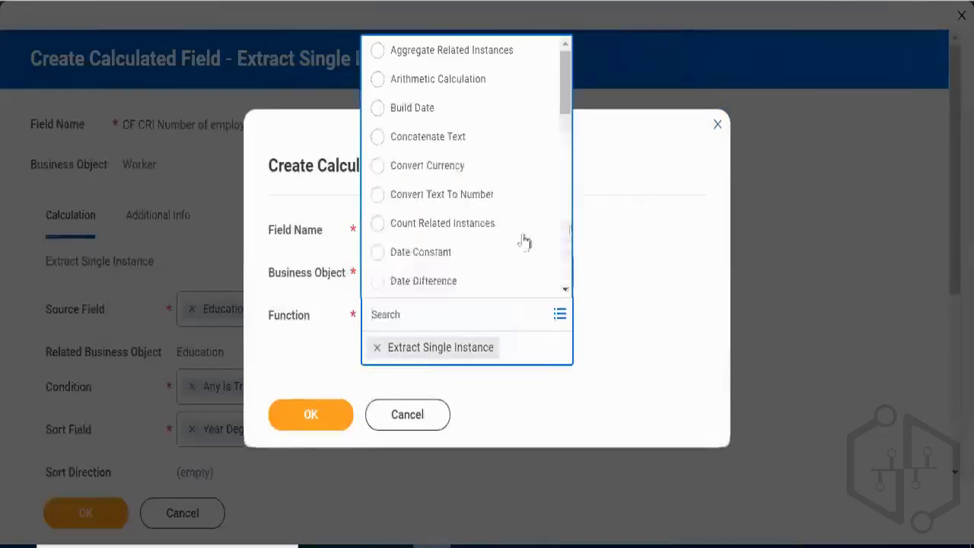
{"action": "scroll", "coordinate": [463, 246], "scroll_direction": "down", "scroll_amount": 3}
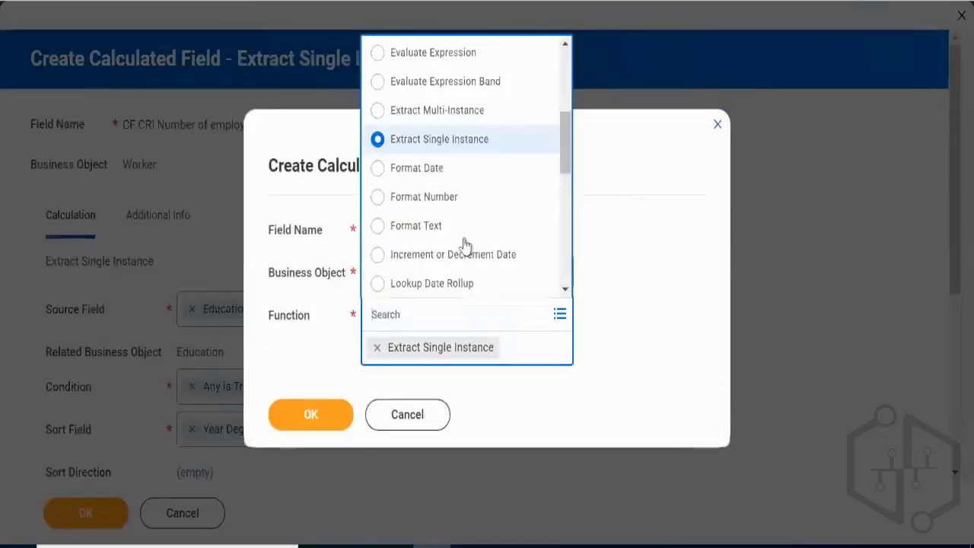
{"action": "left_click", "coordinate": [419, 172]}
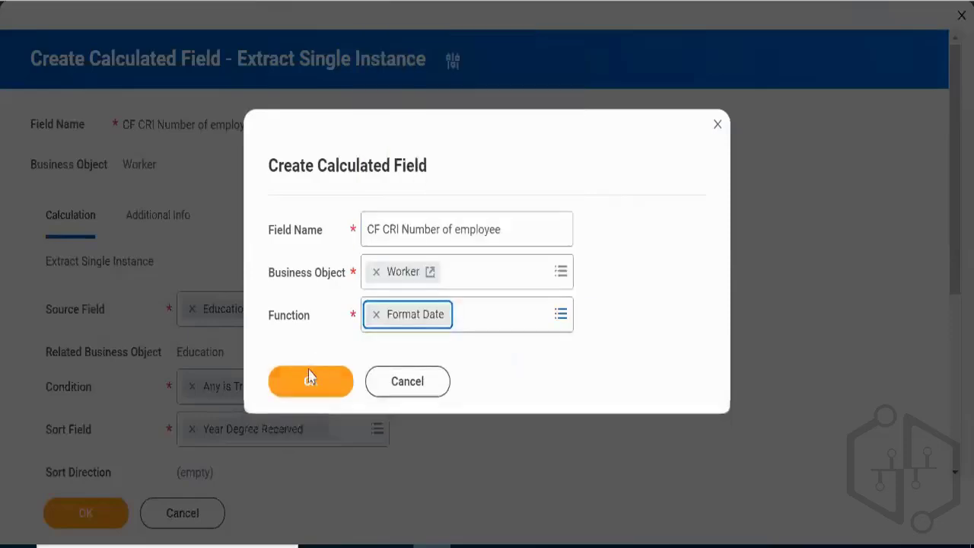
{"action": "left_click", "coordinate": [309, 378]}
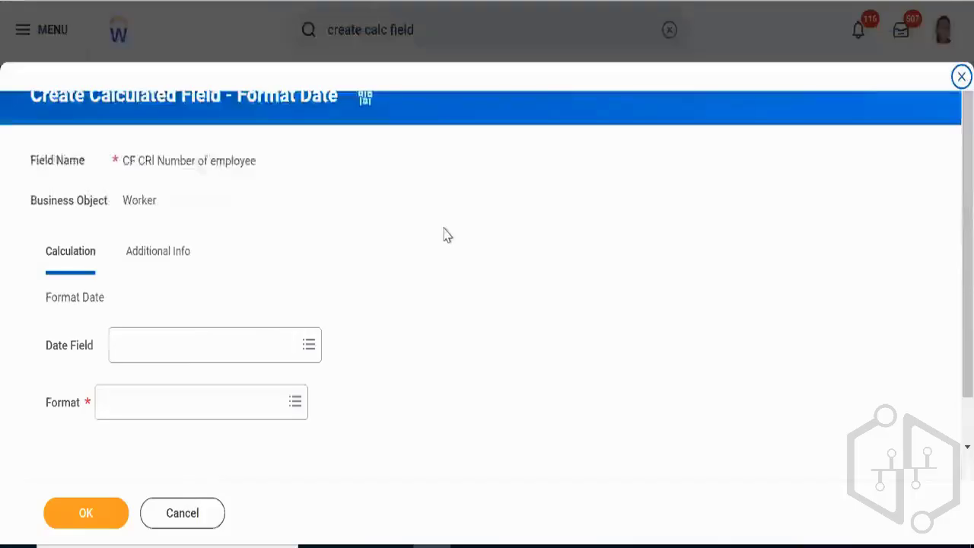
Search for hire date and set Hire Date as the date field of the Format Date calculation.
{"action": "left_click", "coordinate": [185, 342]}
{"action": "type", "text": "h"}
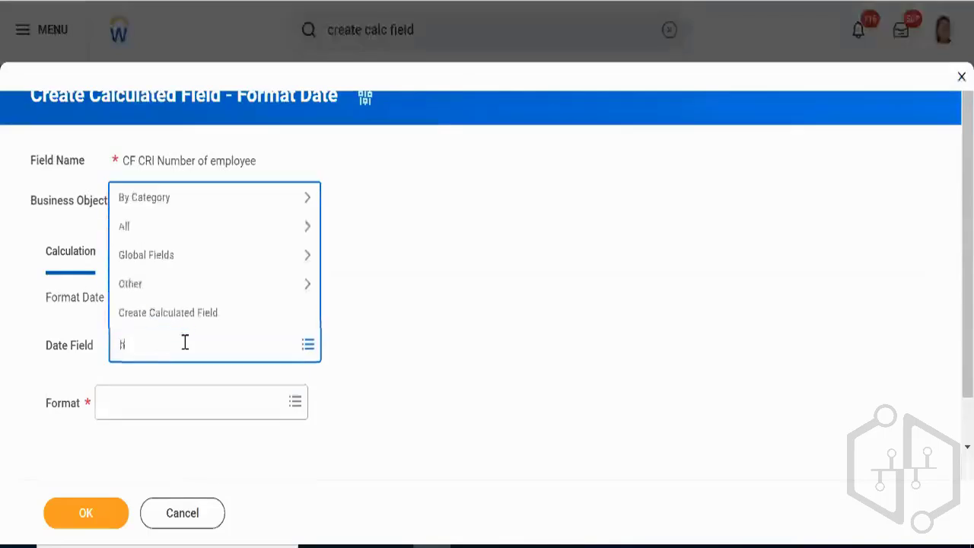
{"action": "type", "text": "ire date"}
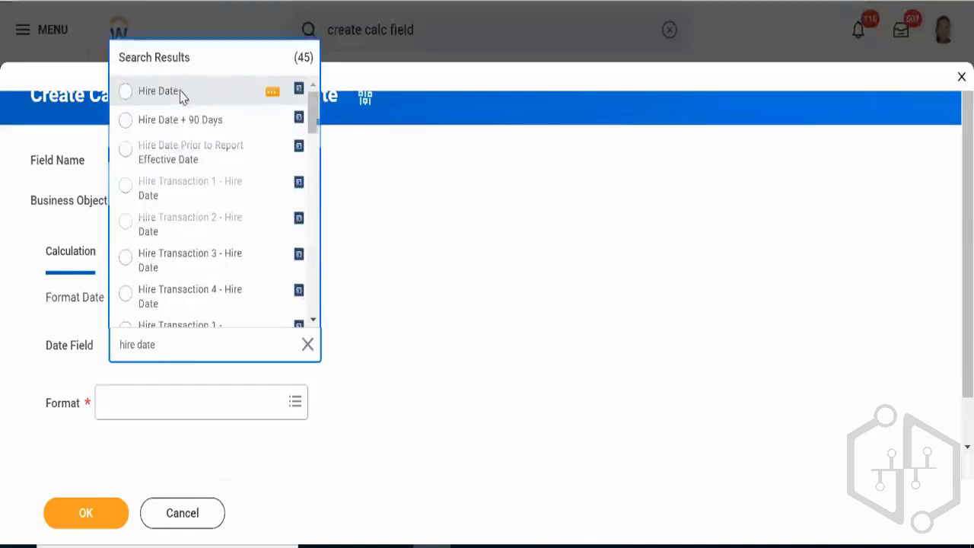
{"action": "left_click", "coordinate": [181, 93]}
Look through the available date formats and set the format to Format Mask.
{"action": "left_click", "coordinate": [159, 399]}
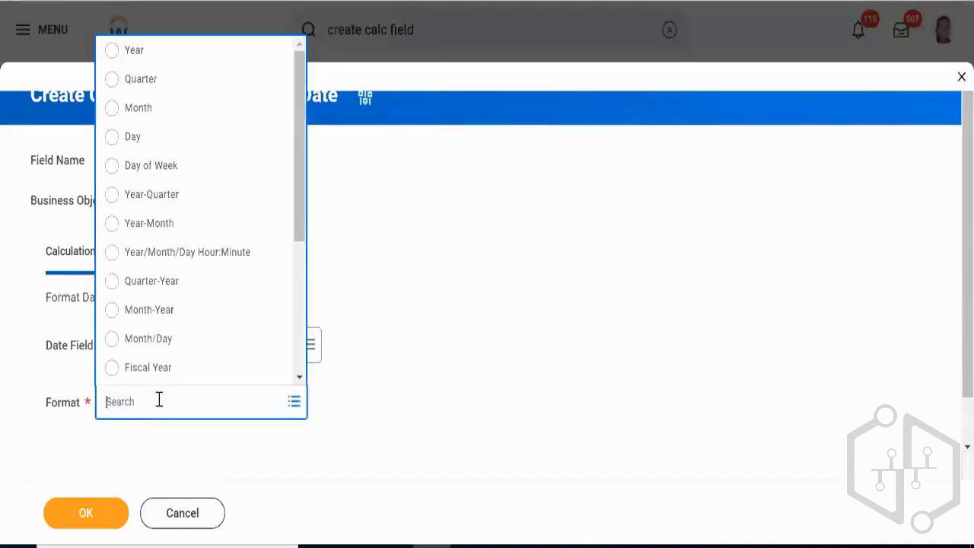
{"action": "type", "text": "dd"}
{"action": "key", "text": "BackSpace"}
{"action": "key", "text": "BackSpace"}
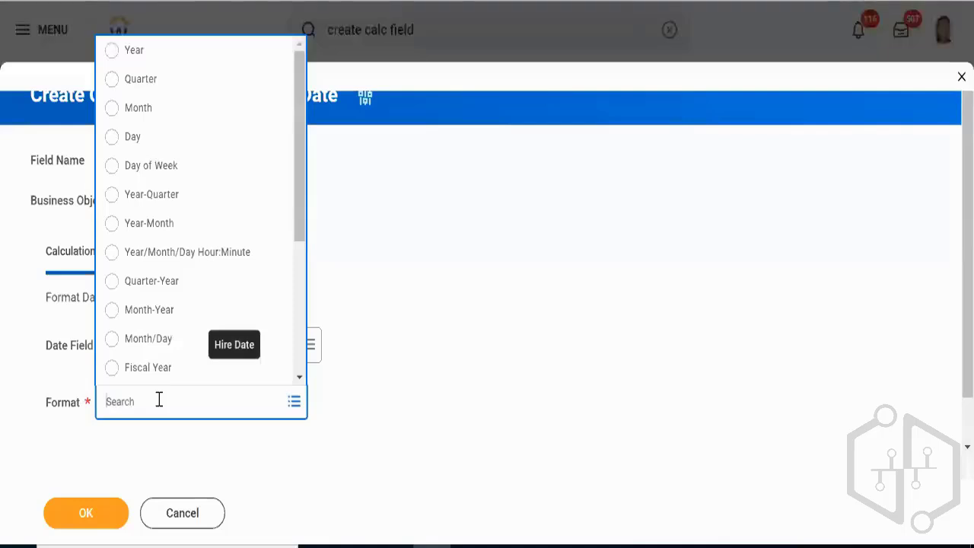
{"action": "right_click", "coordinate": [298, 177]}
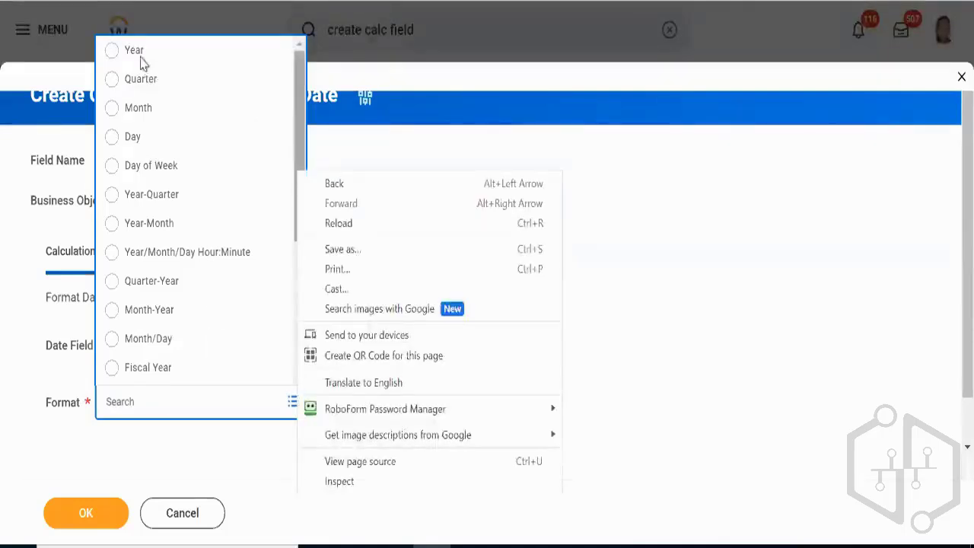
{"action": "left_click", "coordinate": [298, 123]}
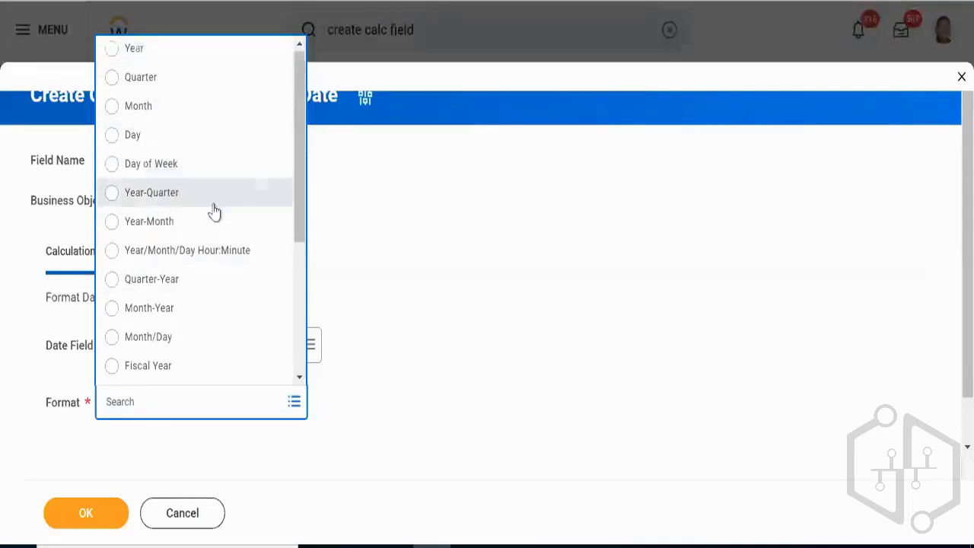
{"action": "scroll", "coordinate": [214, 212], "scroll_direction": "down", "scroll_amount": 3}
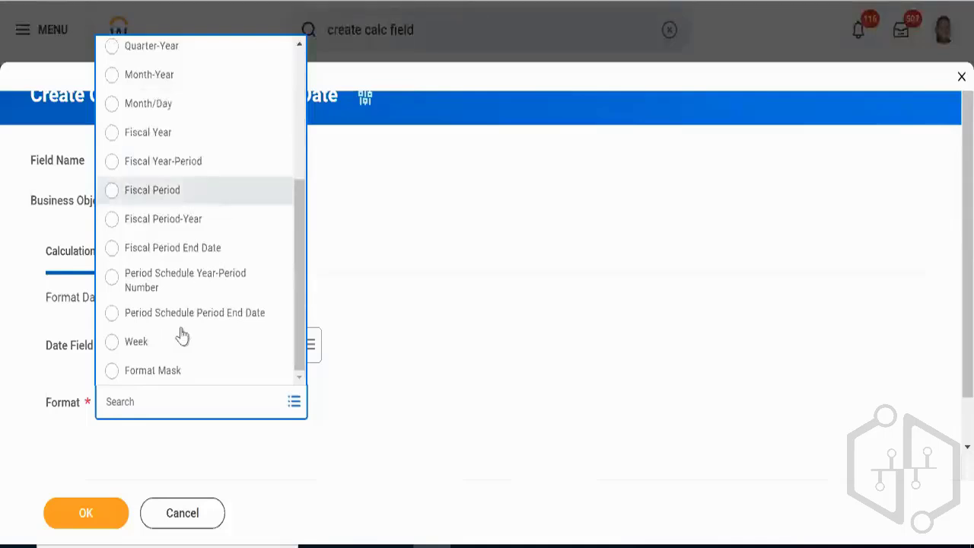
{"action": "left_click", "coordinate": [166, 371]}
{"action": "scroll", "coordinate": [492, 362], "scroll_direction": "down", "scroll_amount": 1}
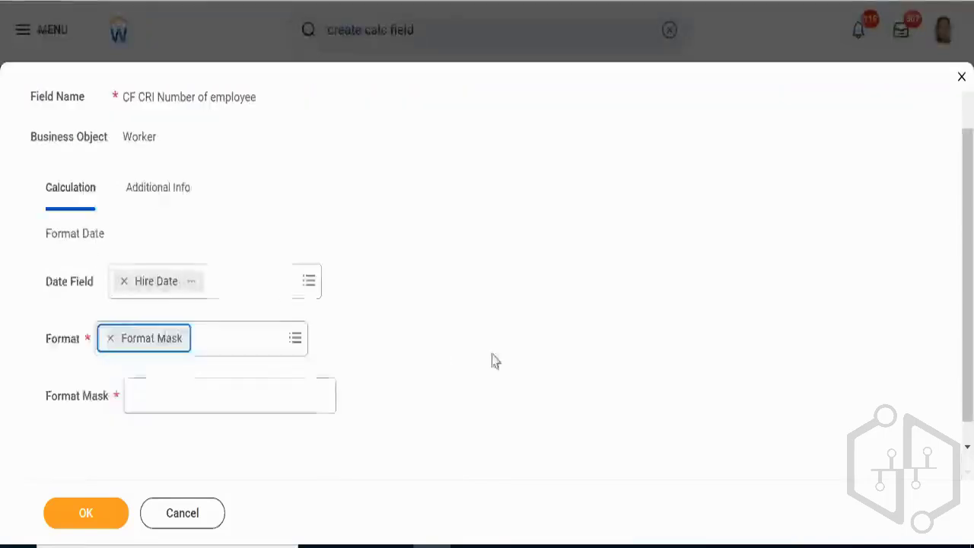
Check the valid mask values and set the format mask of the Hire Date calculation to yyyy-MMM-dd.
{"action": "left_click", "coordinate": [261, 407]}
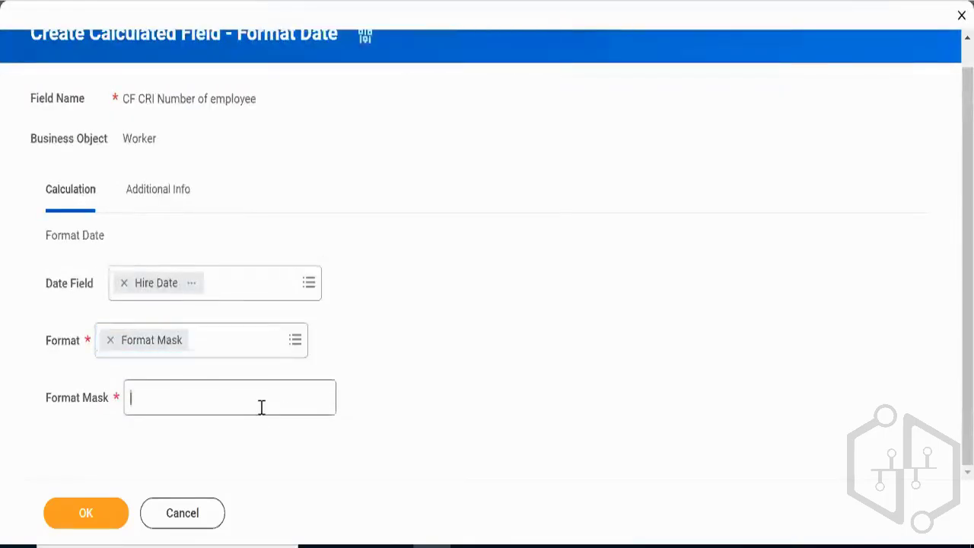
{"action": "right_click", "coordinate": [261, 407]}
{"action": "left_click", "coordinate": [192, 404]}
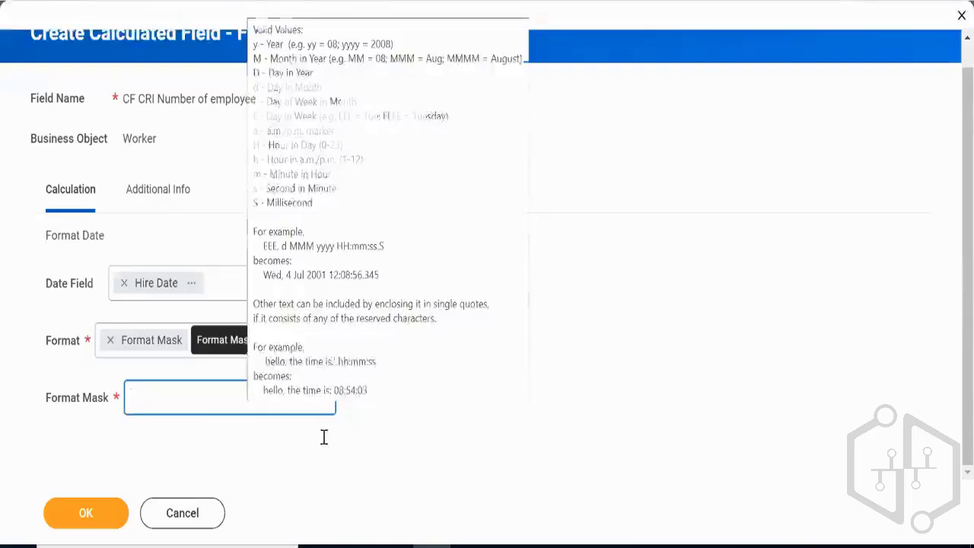
{"action": "mouse_move", "coordinate": [204, 397]}
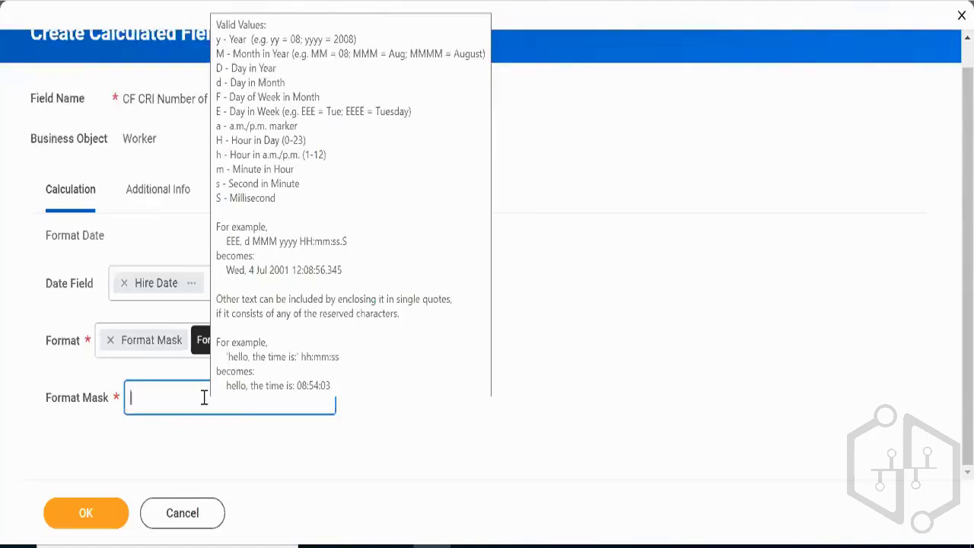
{"action": "type", "text": "yyyy"}
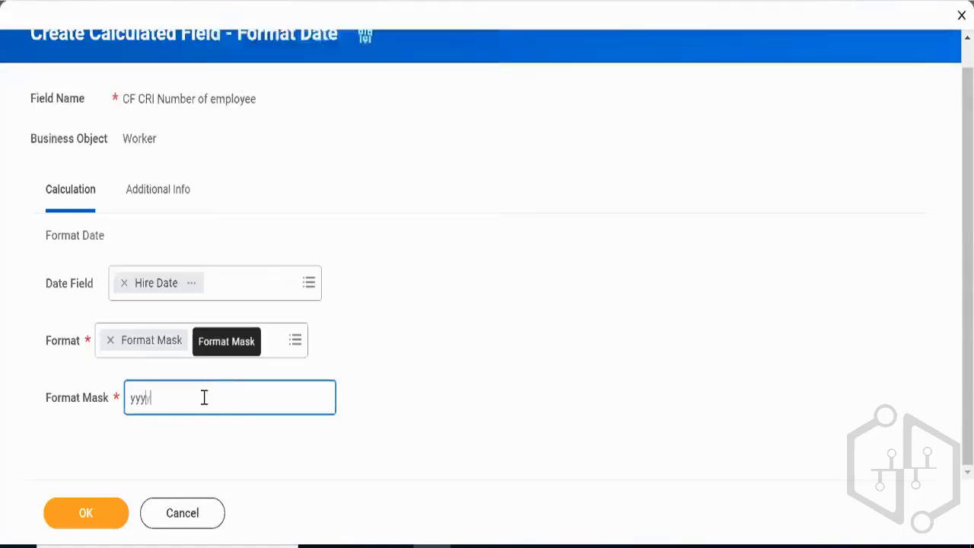
{"action": "type", "text": "-MM"}
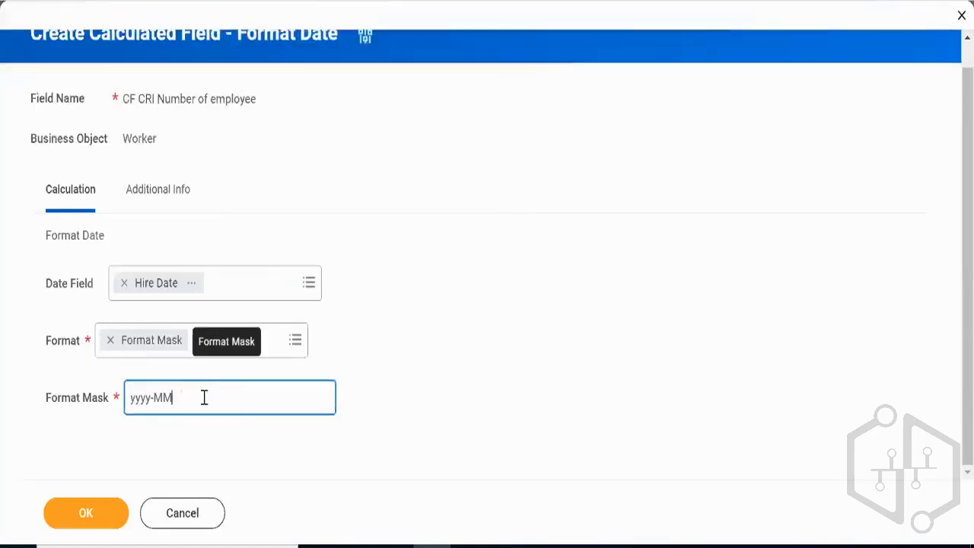
{"action": "type", "text": "M-dd"}
{"action": "left_click_drag", "start_coordinate": [155, 397], "coordinate": [183, 398]}
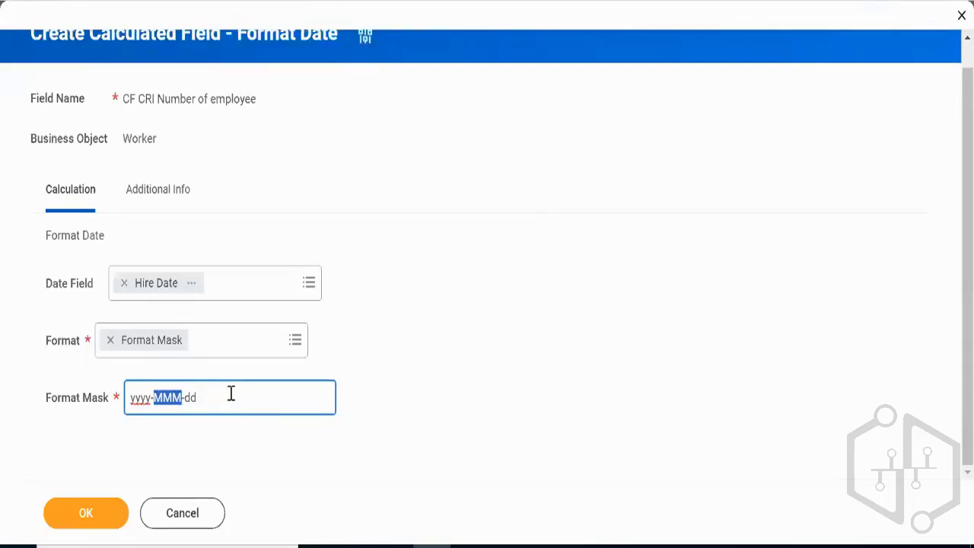
Discard the Format Date settings, change the calculated field's function to Format Number, and confirm.
{"action": "scroll", "coordinate": [361, 134], "scroll_direction": "up", "scroll_amount": 1}
{"action": "left_click", "coordinate": [363, 70]}
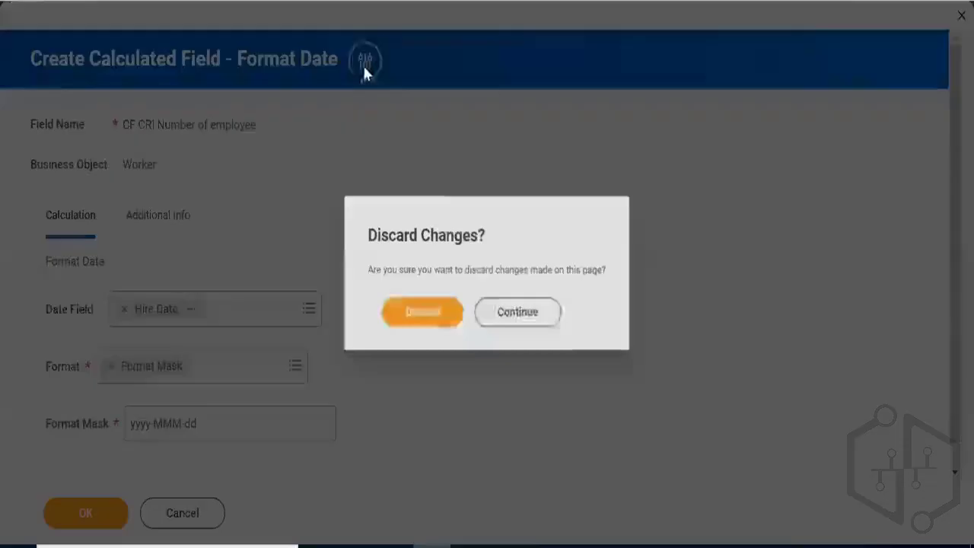
{"action": "left_click", "coordinate": [415, 323]}
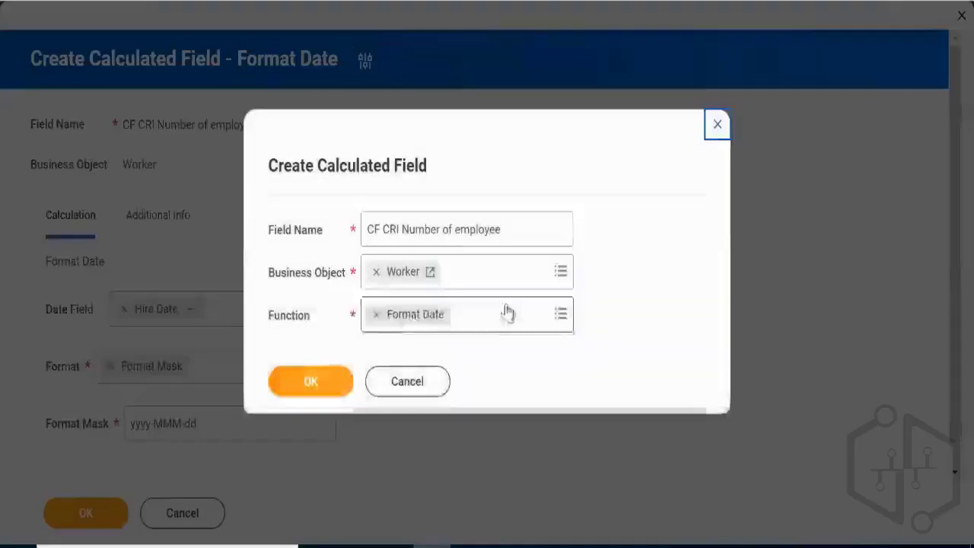
{"action": "left_click", "coordinate": [509, 304]}
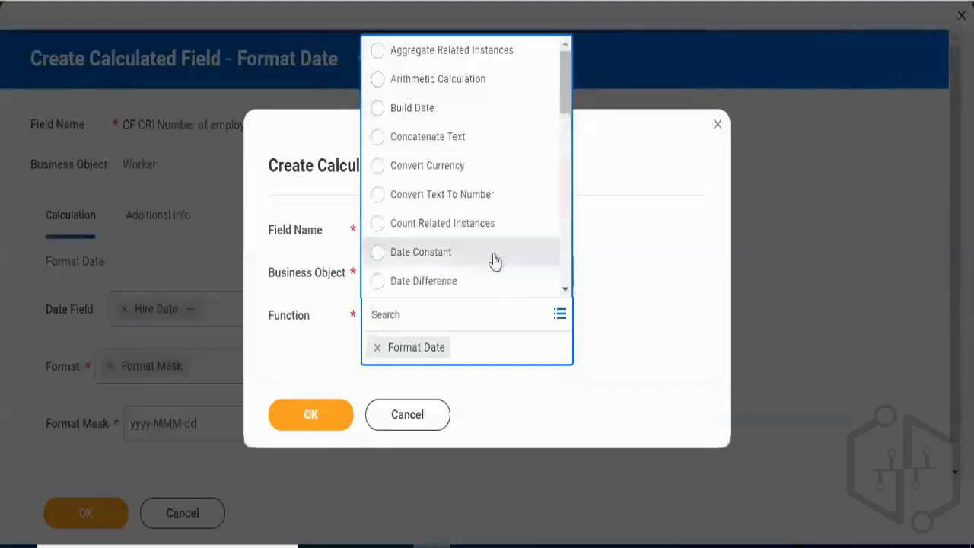
{"action": "scroll", "coordinate": [496, 261], "scroll_direction": "down", "scroll_amount": 3}
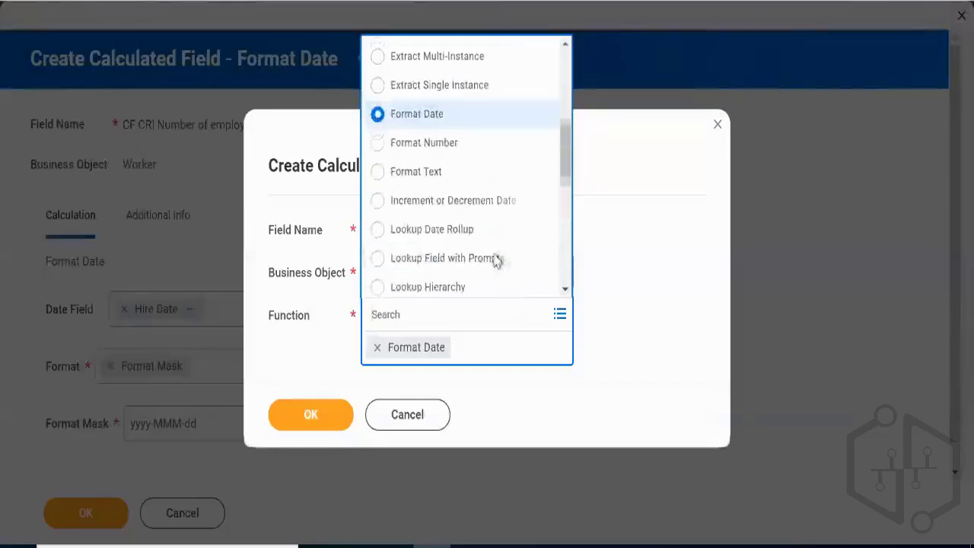
{"action": "left_click", "coordinate": [414, 144]}
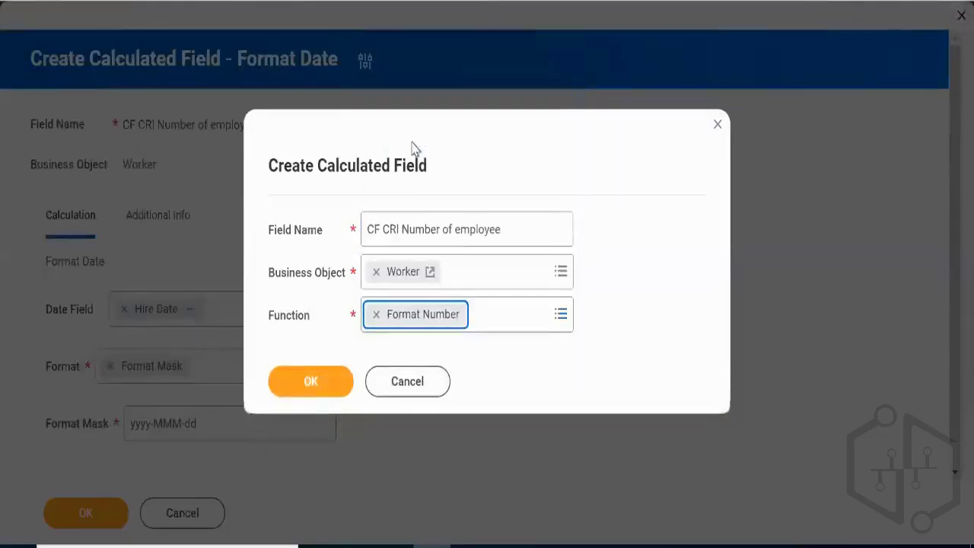
{"action": "left_click", "coordinate": [313, 384]}
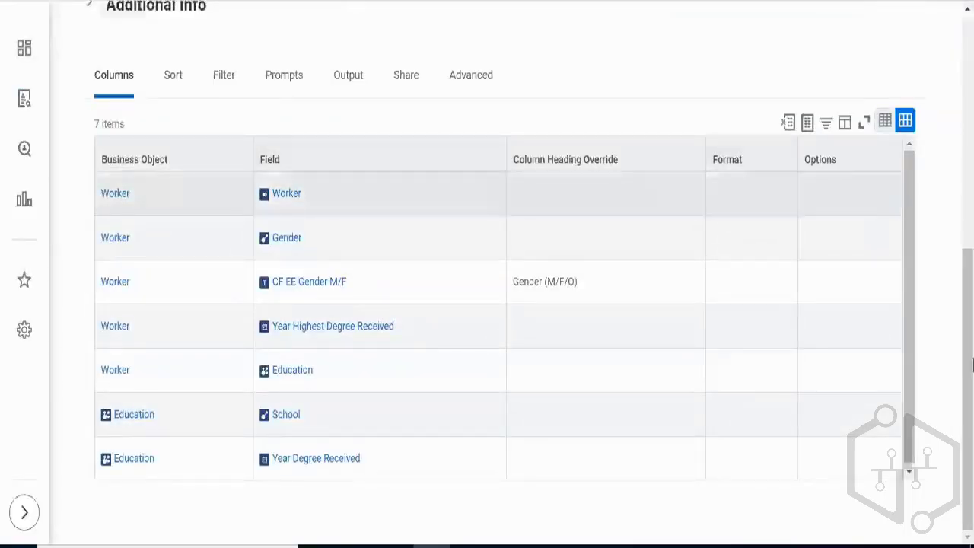
Examine the report name, report type and data source of the custom report SR_Adv Report 1010.
{"action": "right_click", "coordinate": [972, 265]}
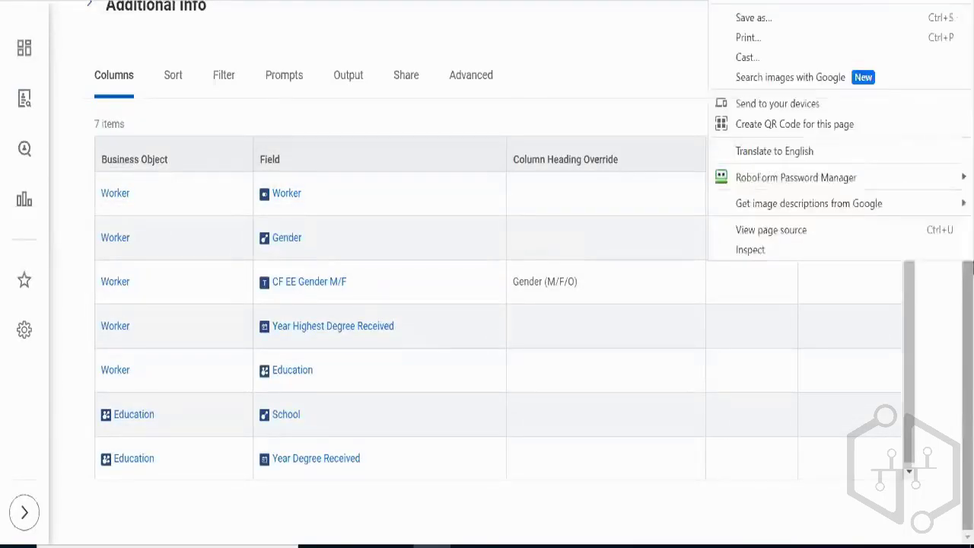
{"action": "left_click", "coordinate": [971, 324]}
{"action": "left_click_drag", "start_coordinate": [971, 325], "coordinate": [964, 81]}
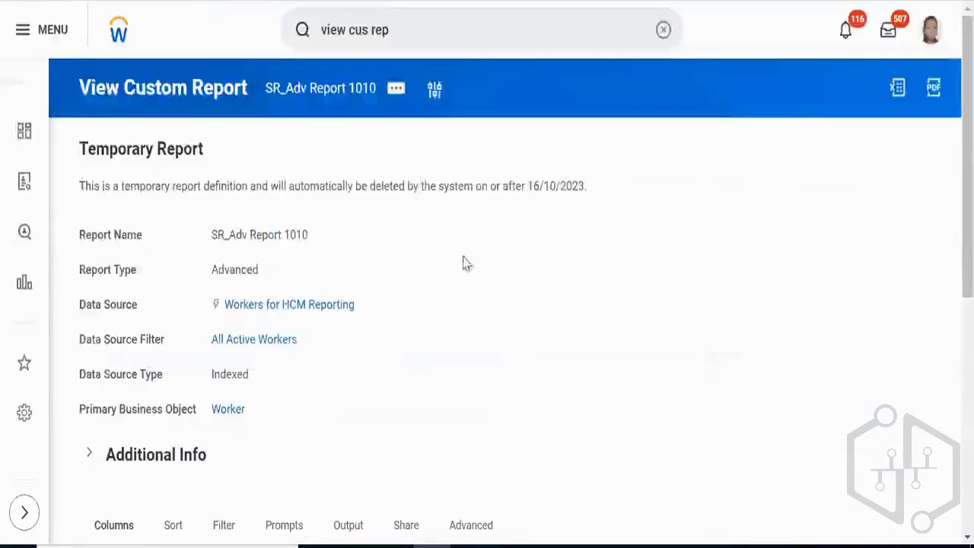
{"action": "left_click_drag", "start_coordinate": [79, 311], "coordinate": [148, 313]}
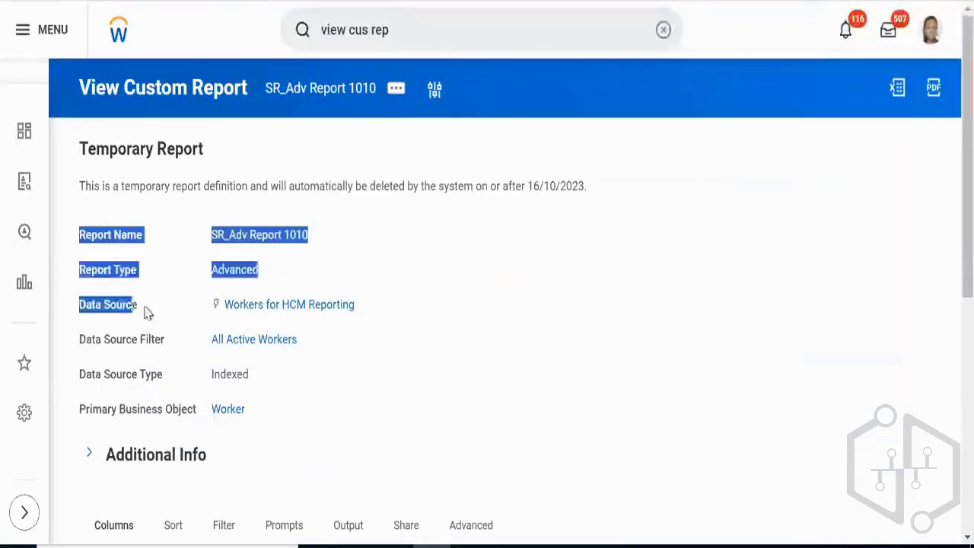
{"action": "left_click", "coordinate": [149, 312]}
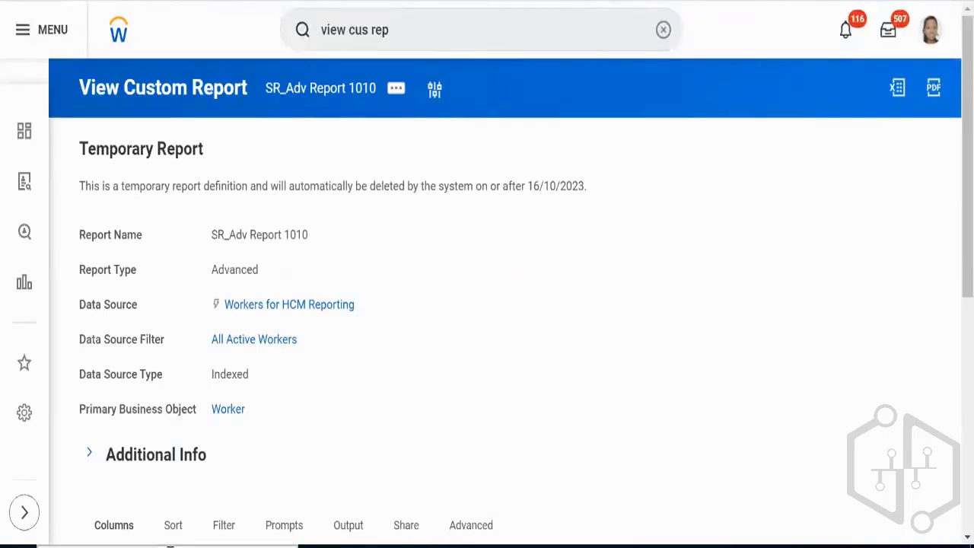
Find and open Notepad with an empty document.
{"action": "left_click", "coordinate": [167, 546]}
{"action": "type", "text": "notepad"}
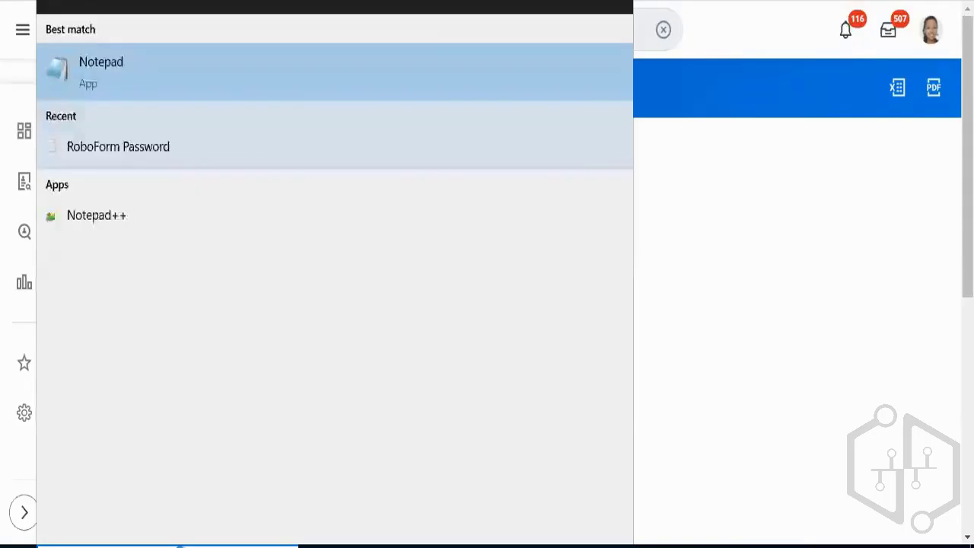
{"action": "key", "text": "Return"}
{"action": "type", "text": "M"}
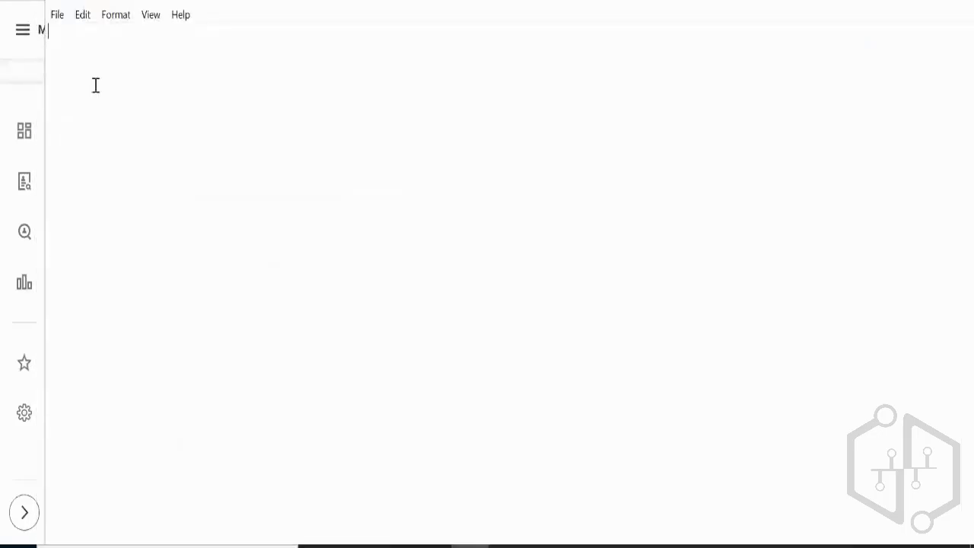
{"action": "type", "text": "1. If we want to "}
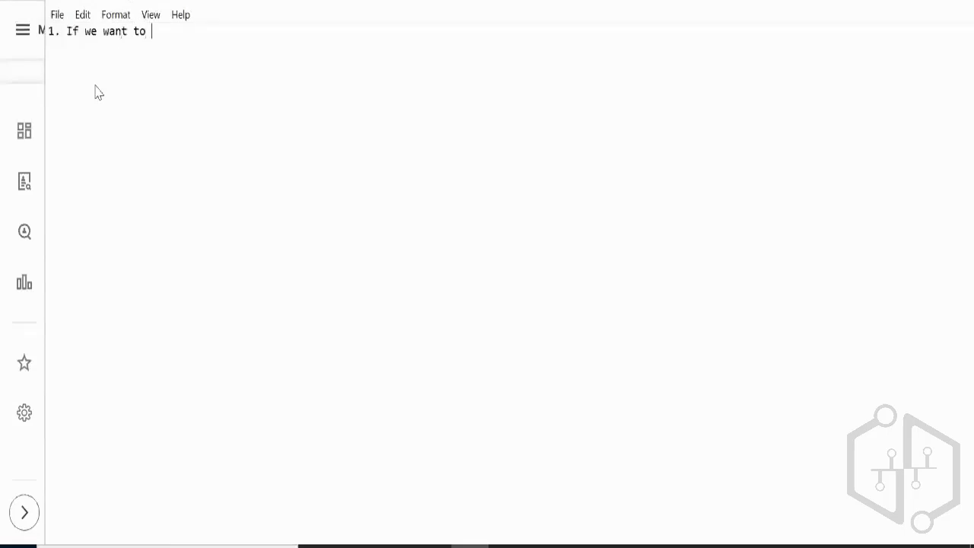
{"action": "type", "text": "get soure dat"}
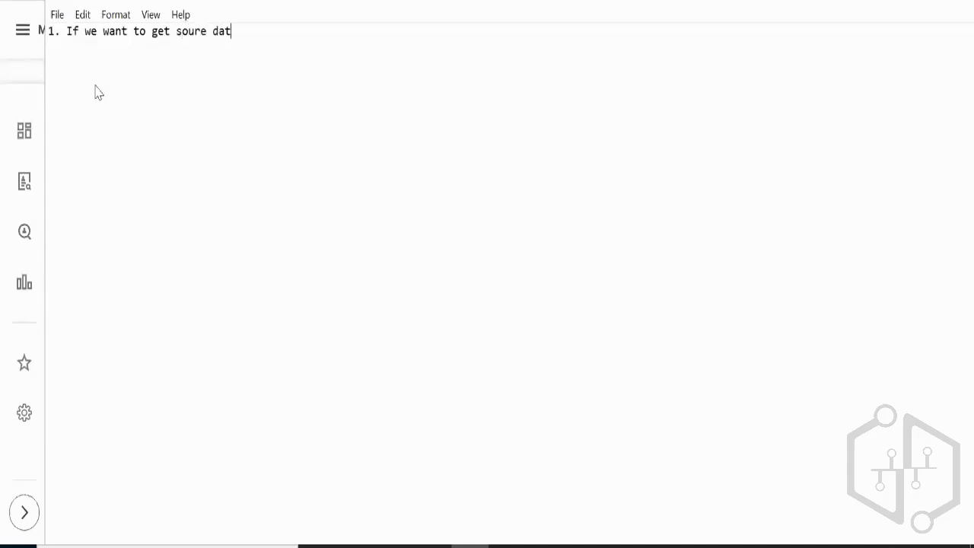
Write the first note line: "1. If we want to get source data anywhere outside of workday.".
{"action": "key", "text": "BackSpace"}
{"action": "key", "text": "BackSpace"}
{"action": "key", "text": "BackSpace"}
{"action": "key", "text": "BackSpace"}
{"action": "key", "text": "BackSpace"}
{"action": "type", "text": "ce data anywhere outside "}
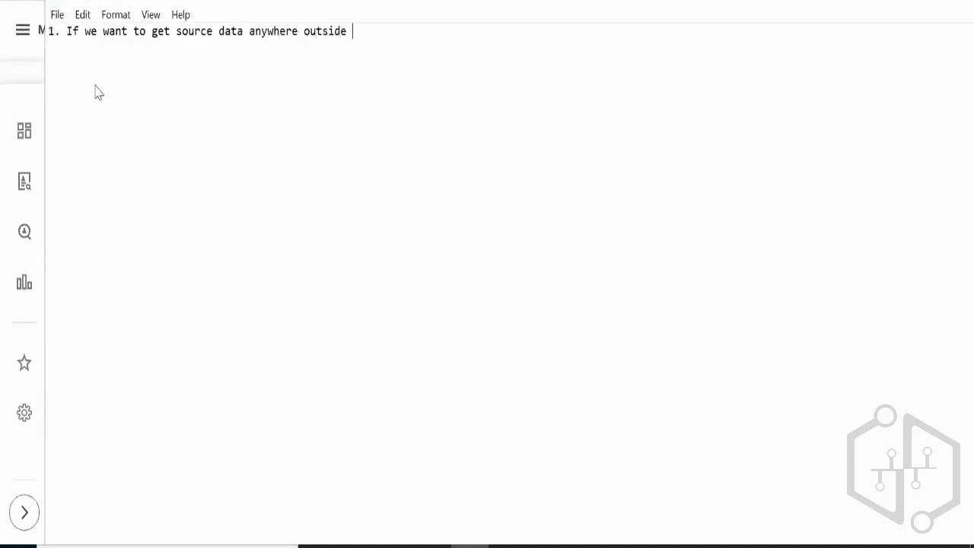
{"action": "type", "text": "of workday."}
Add the second note line: "2. If we want to create a data source as per our requirement which Workday does not provide.".
{"action": "key", "text": "Return"}
{"action": "type", "text": "2. If"}
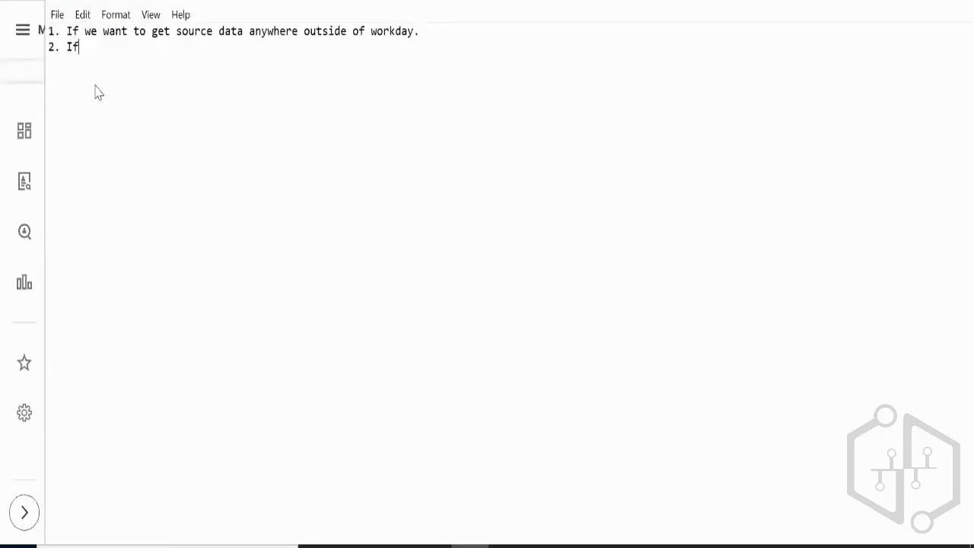
{"action": "type", "text": " we want to create "}
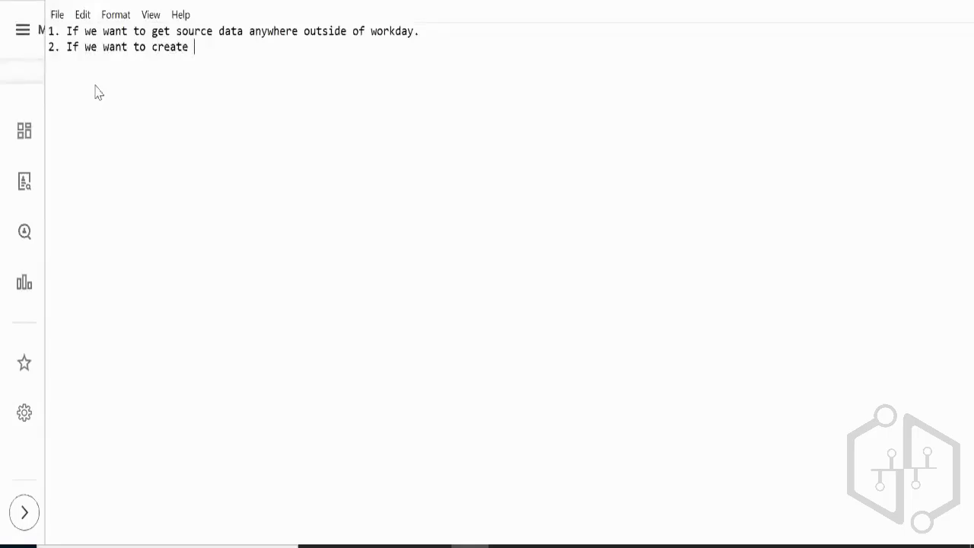
{"action": "type", "text": "a data source as "}
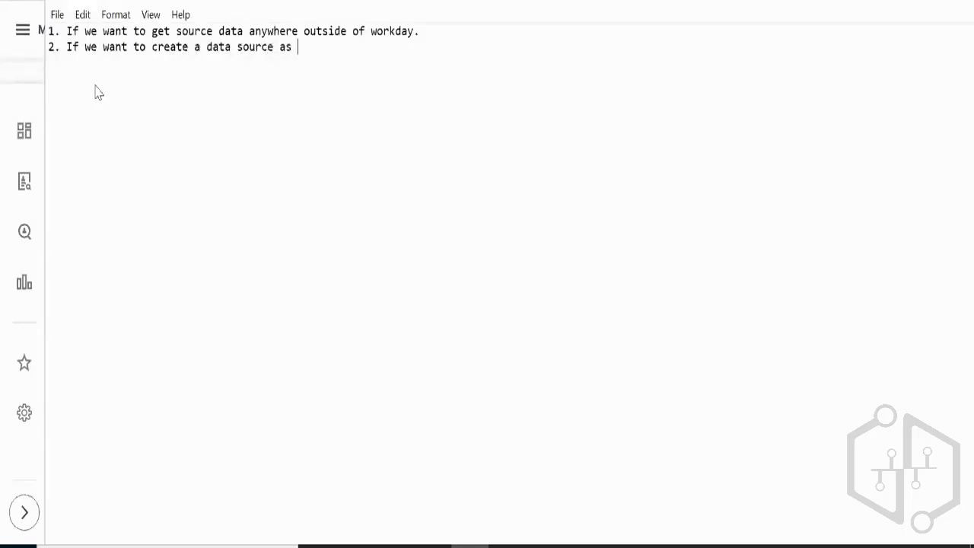
{"action": "type", "text": "per or"}
{"action": "key", "text": "BackSpace"}
{"action": "key", "text": "BackSpace"}
{"action": "type", "text": "ur requireen"}
{"action": "key", "text": "BackSpace"}
{"action": "key", "text": "BackSpace"}
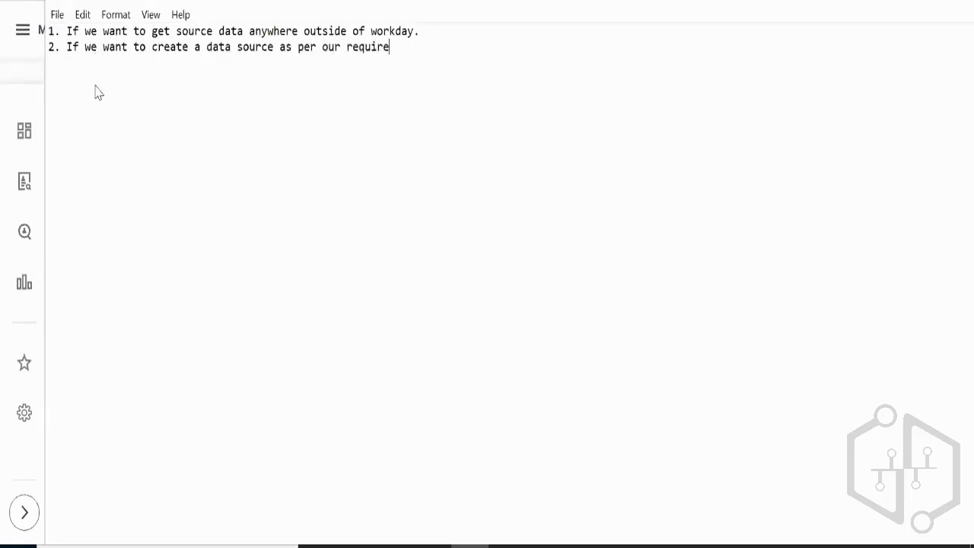
{"action": "type", "text": "ment which Workday do"}
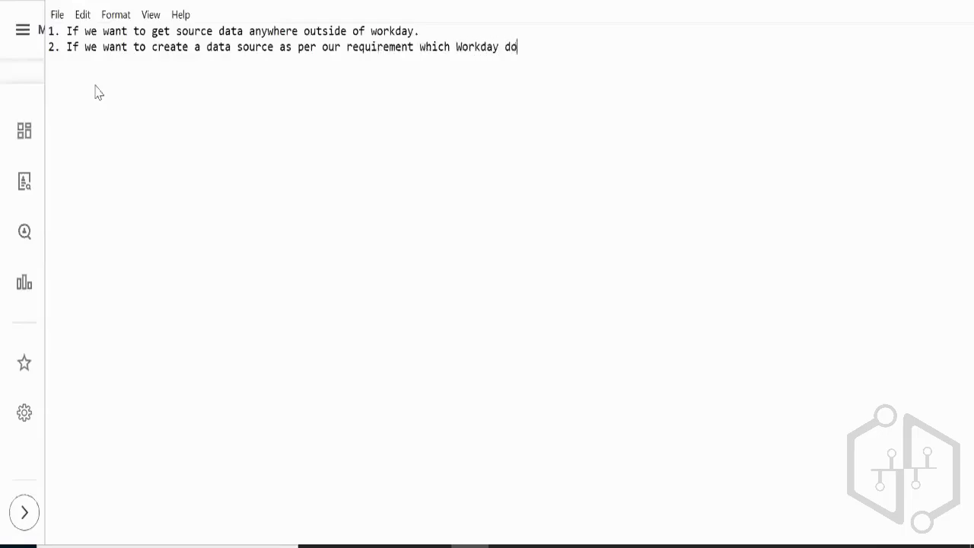
{"action": "type", "text": "es no"}
{"action": "key", "text": "BackSpace"}
{"action": "type", "text": "t provide."}
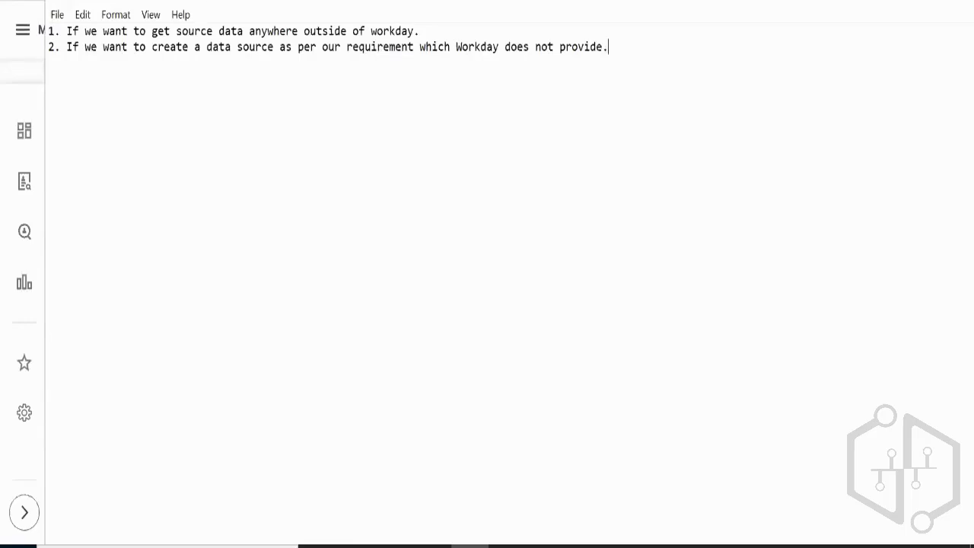
Highlight both lines of the note for review and put the Notepad window away.
{"action": "left_click_drag", "start_coordinate": [609, 48], "coordinate": [201, 47]}
{"action": "left_click_drag", "start_coordinate": [137, 29], "coordinate": [25, 17]}
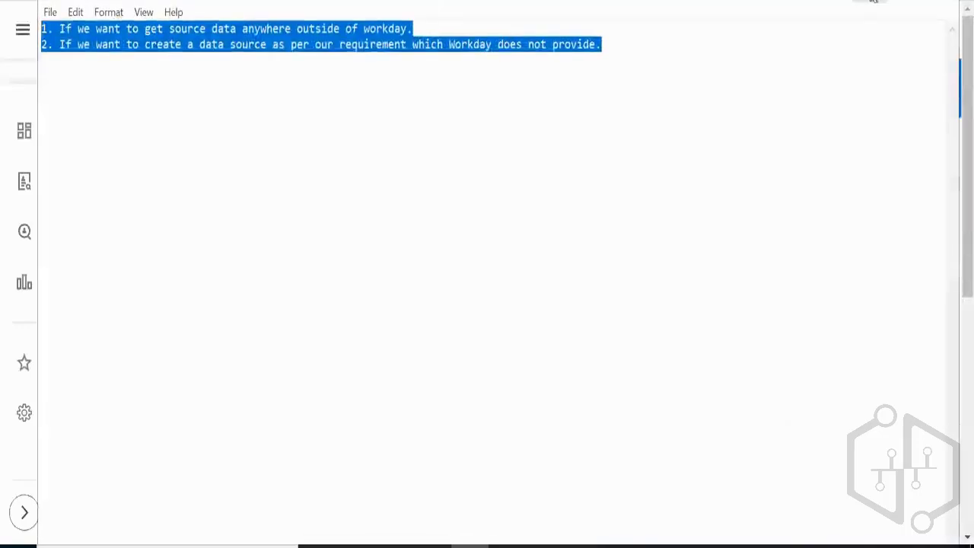
{"action": "left_click", "coordinate": [873, 1]}
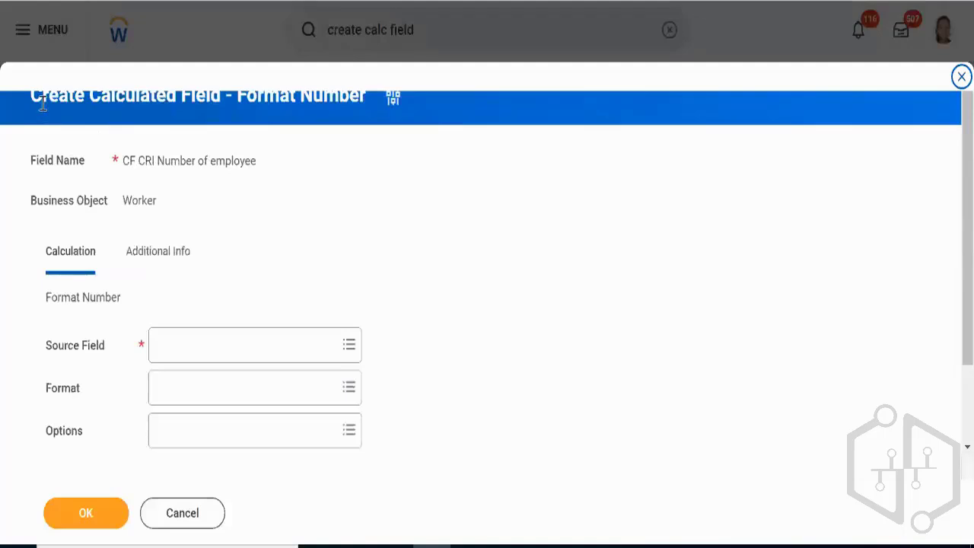
Search for base pay and set Base Pay as of First of the Year as the source field of the Format Number calculation.
{"action": "left_click", "coordinate": [178, 345]}
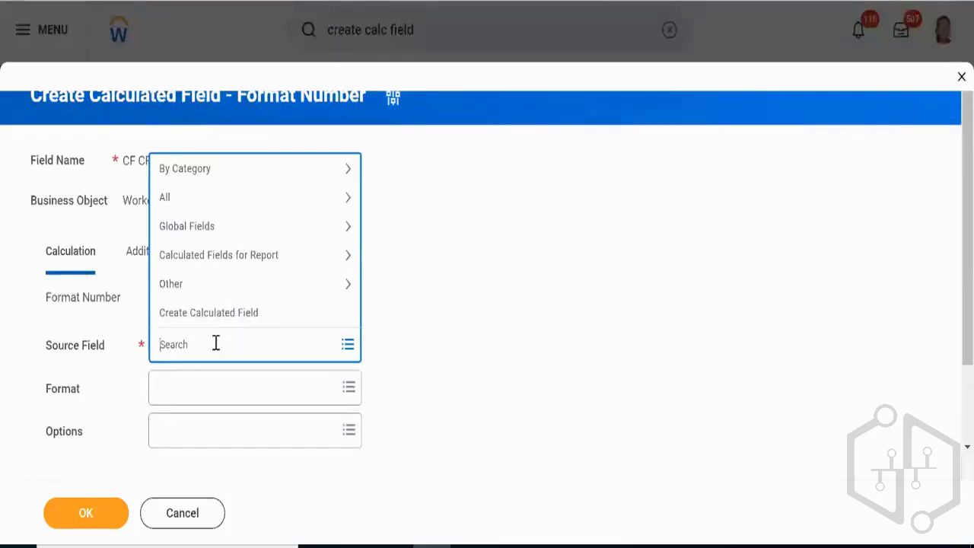
{"action": "type", "text": "base pay"}
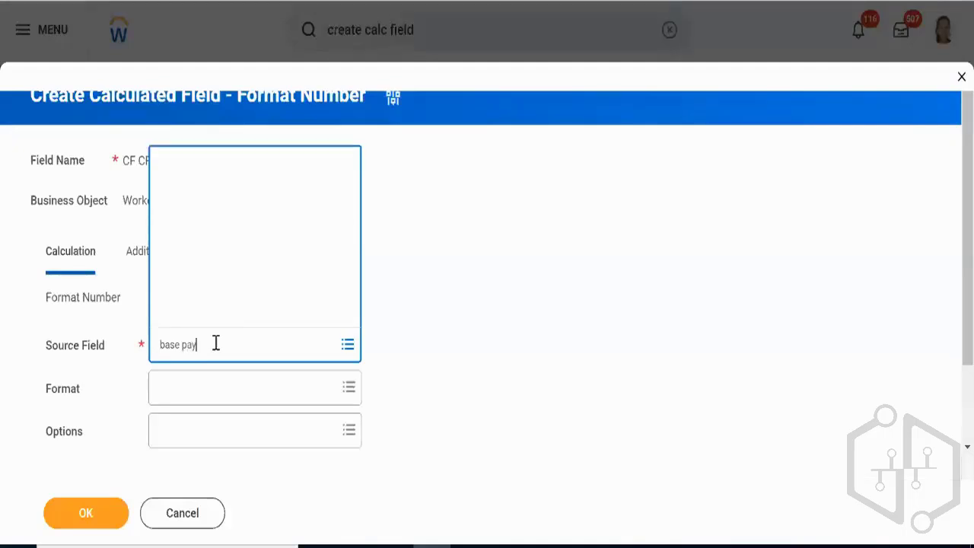
{"action": "key", "text": "Return"}
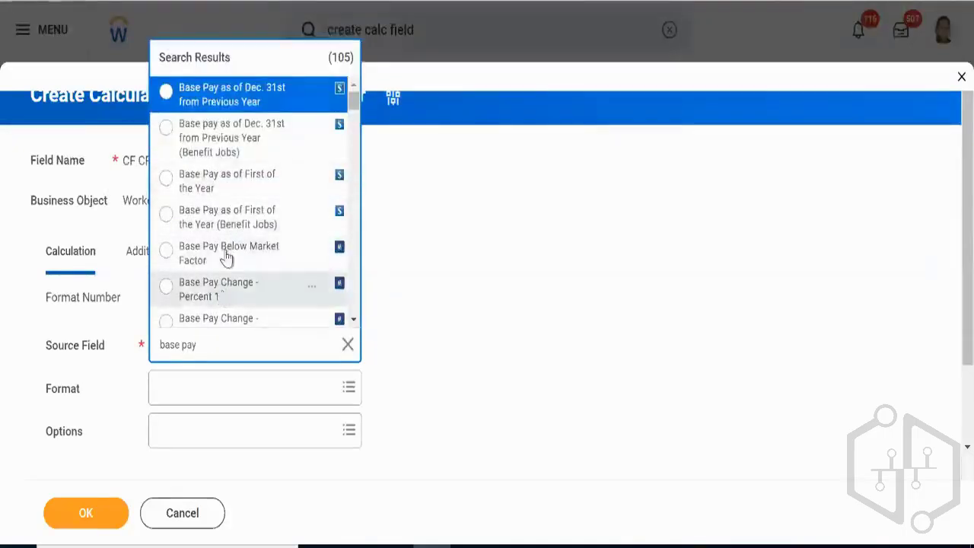
{"action": "left_click", "coordinate": [227, 187]}
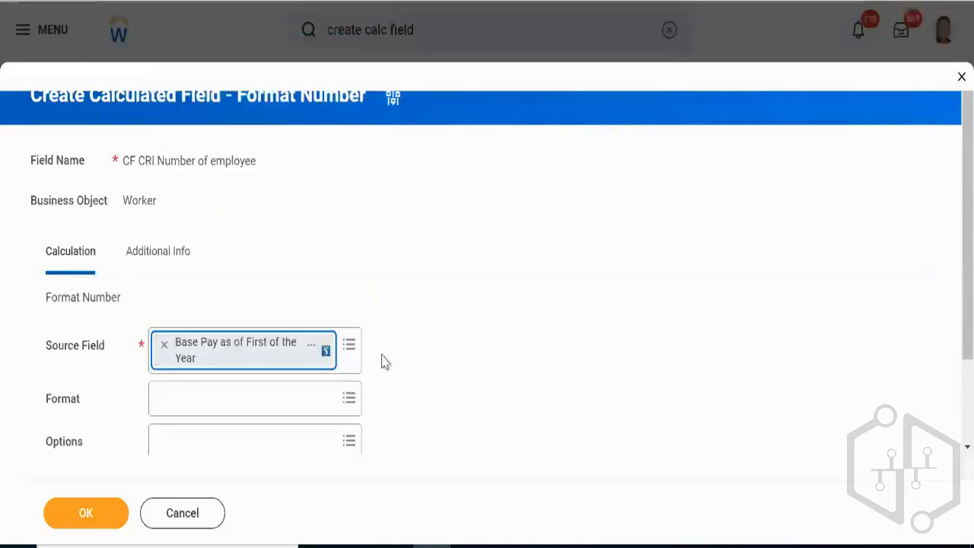
Examine the display options and the full list of number format patterns offered for the Format Number calculation.
{"action": "scroll", "coordinate": [381, 366], "scroll_direction": "down", "scroll_amount": 1}
{"action": "left_click", "coordinate": [213, 358]}
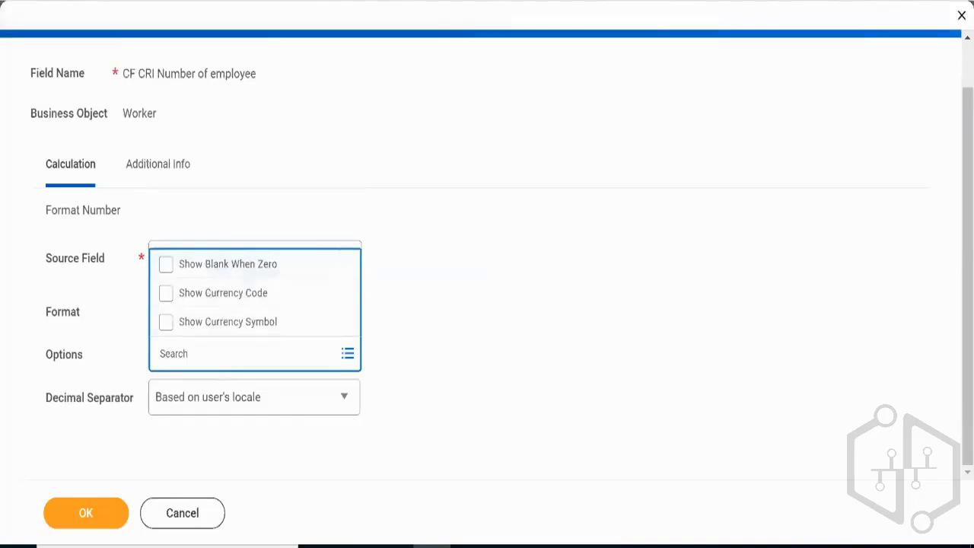
{"action": "left_click", "coordinate": [390, 289]}
{"action": "left_click", "coordinate": [226, 310]}
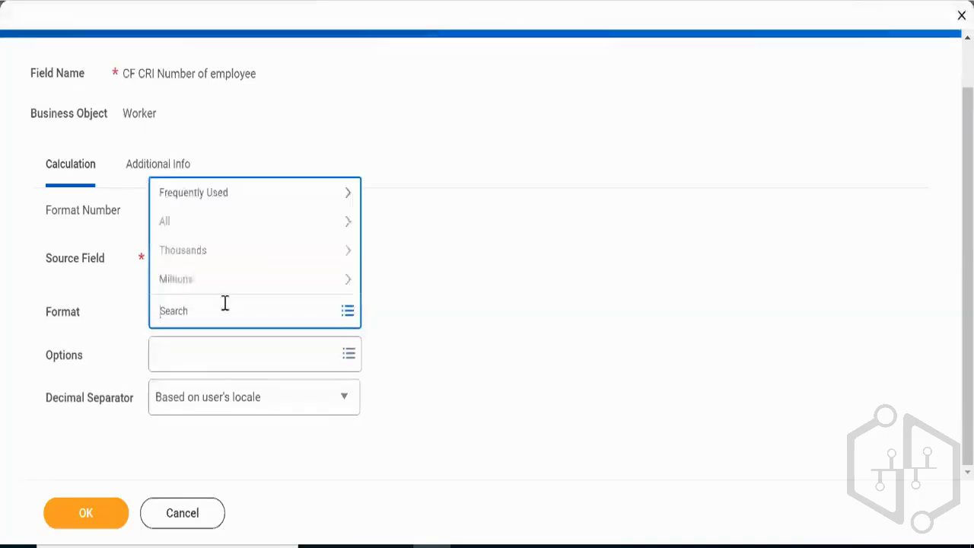
{"action": "left_click", "coordinate": [227, 226]}
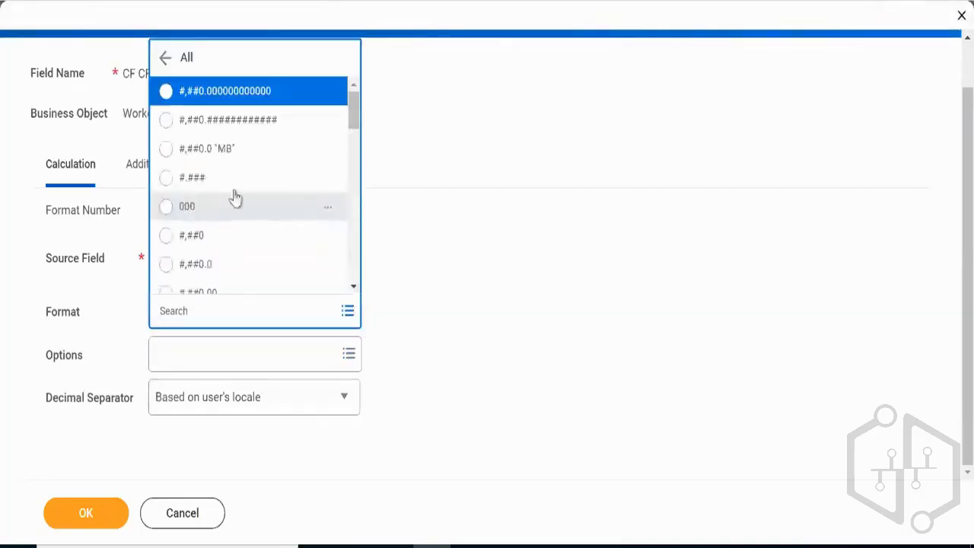
{"action": "scroll", "coordinate": [271, 136], "scroll_direction": "down", "scroll_amount": 5}
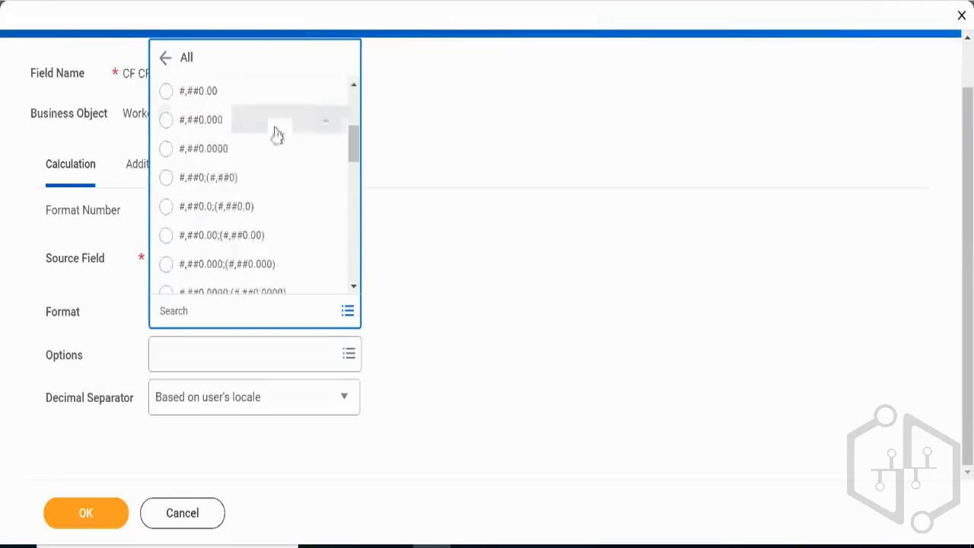
{"action": "scroll", "coordinate": [278, 134], "scroll_direction": "down", "scroll_amount": 8}
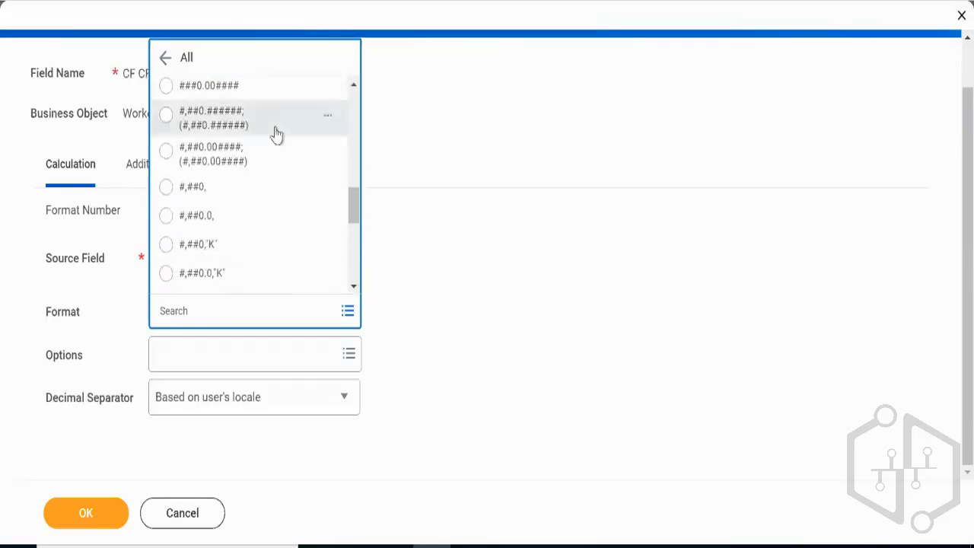
{"action": "scroll", "coordinate": [274, 135], "scroll_direction": "down", "scroll_amount": 6}
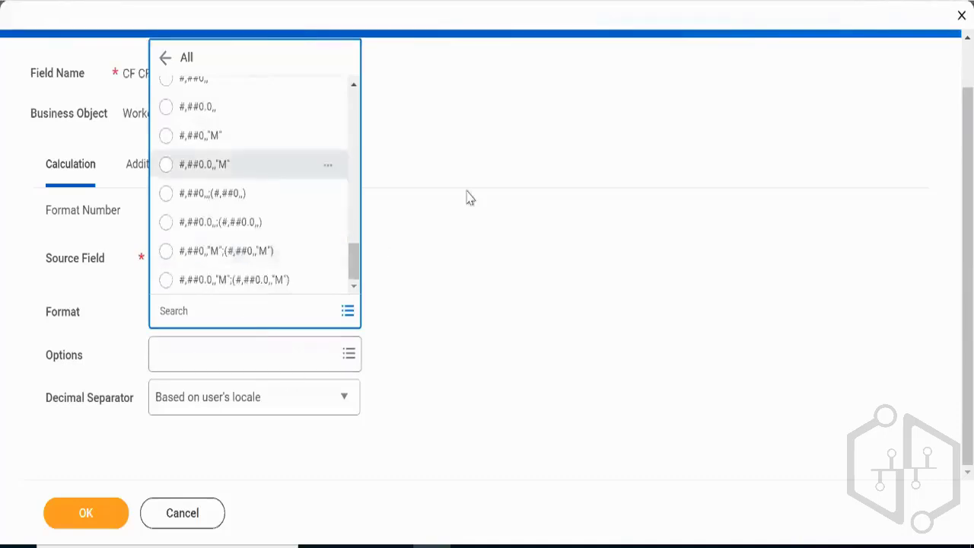
{"action": "scroll", "coordinate": [470, 197], "scroll_direction": "up", "scroll_amount": 2}
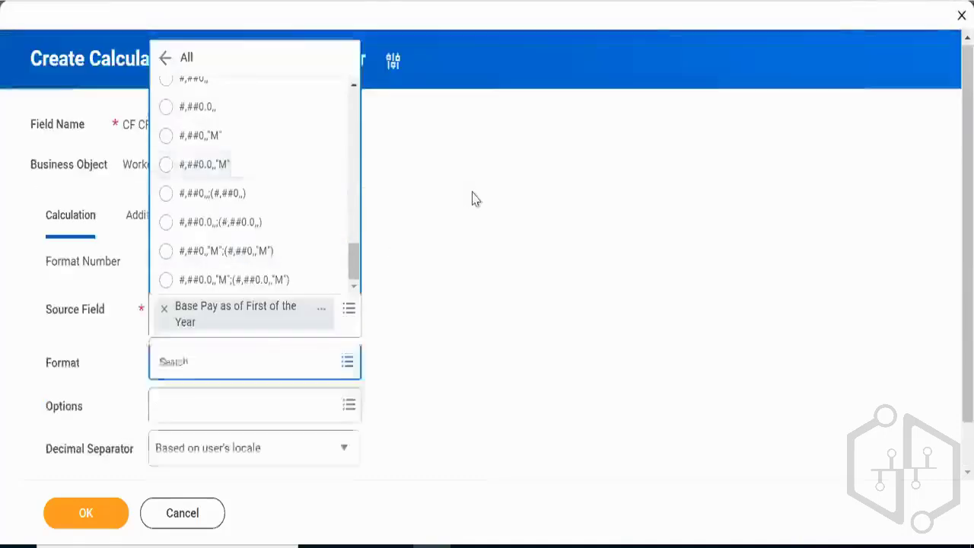
{"action": "left_click", "coordinate": [471, 198]}
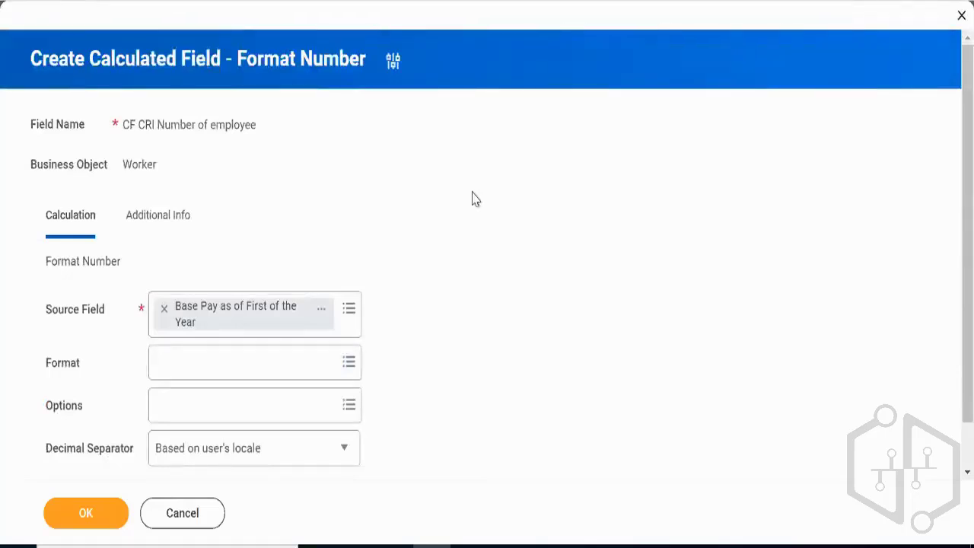
Discard the Format Number setup and change the calculated field's function to Format Text.
{"action": "left_click", "coordinate": [392, 62]}
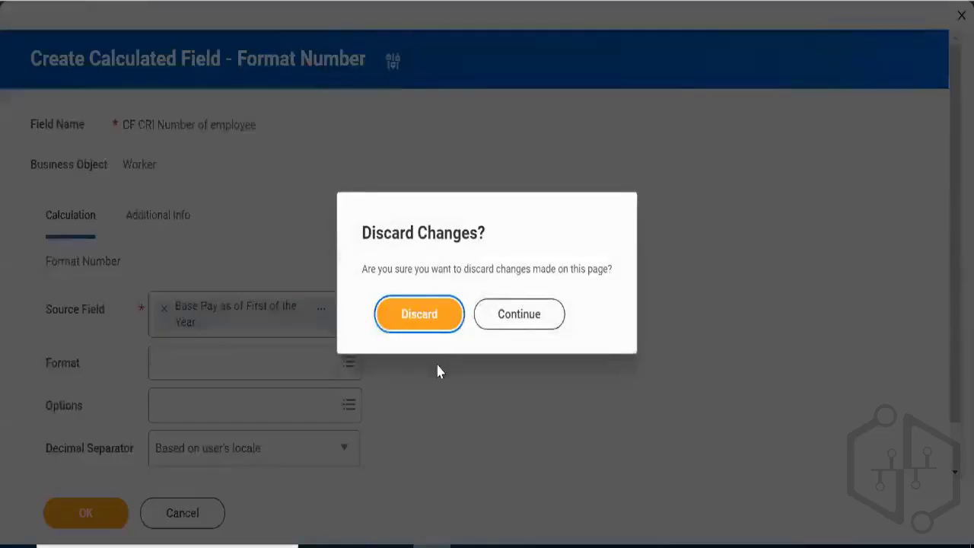
{"action": "left_click", "coordinate": [426, 324]}
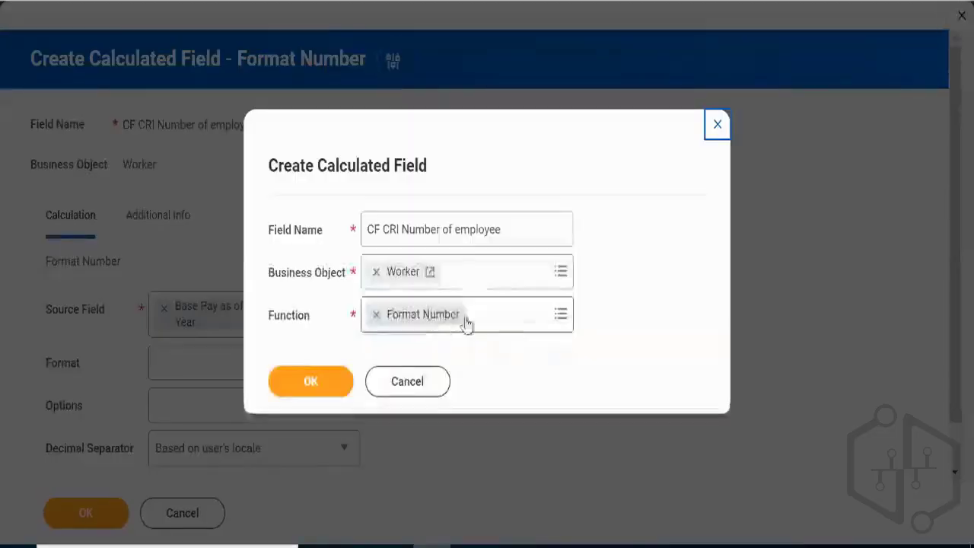
{"action": "left_click", "coordinate": [496, 326]}
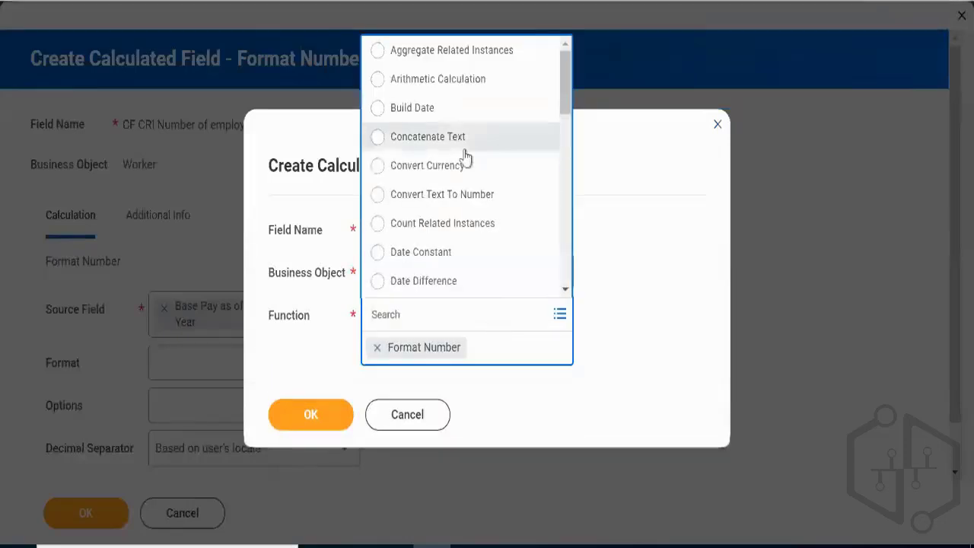
{"action": "scroll", "coordinate": [466, 156], "scroll_direction": "down", "scroll_amount": 5}
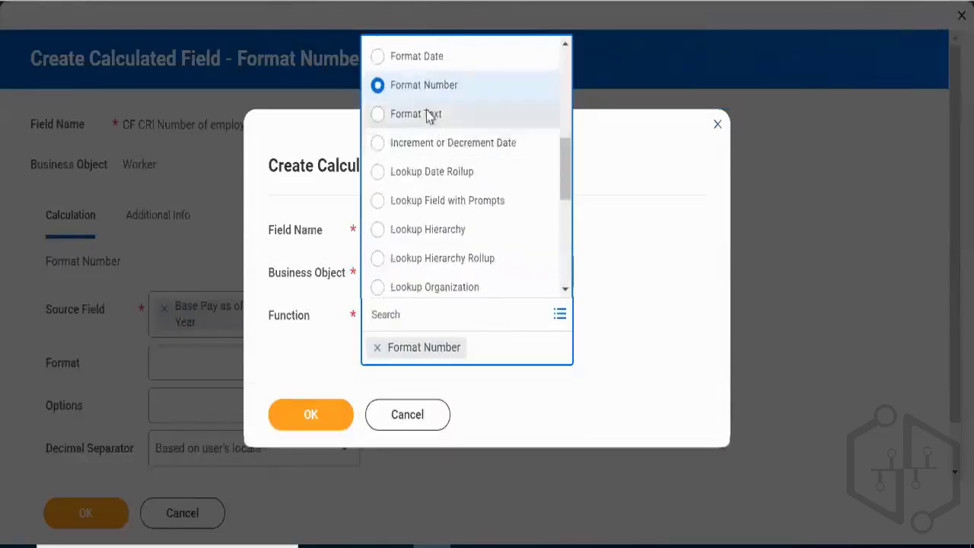
{"action": "left_click", "coordinate": [426, 114]}
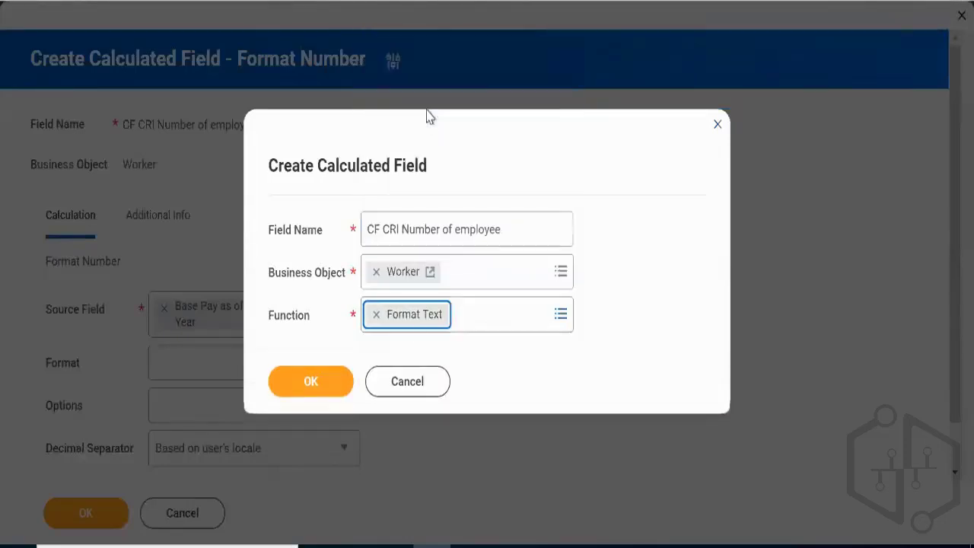
{"action": "left_click", "coordinate": [319, 389]}
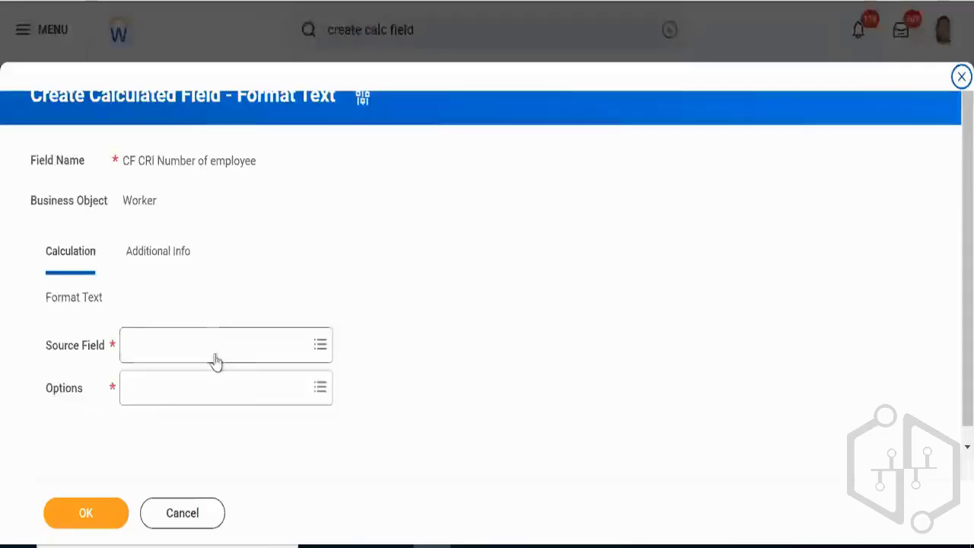
Search for first name, set First Name as the Format Text source field, and open the case options.
{"action": "left_click", "coordinate": [216, 361]}
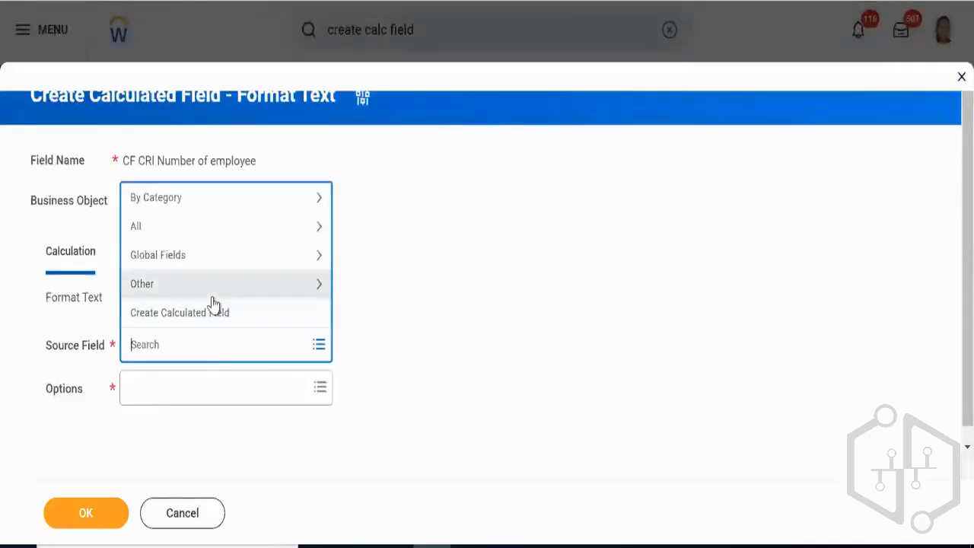
{"action": "type", "text": "first name"}
{"action": "key", "text": "Return"}
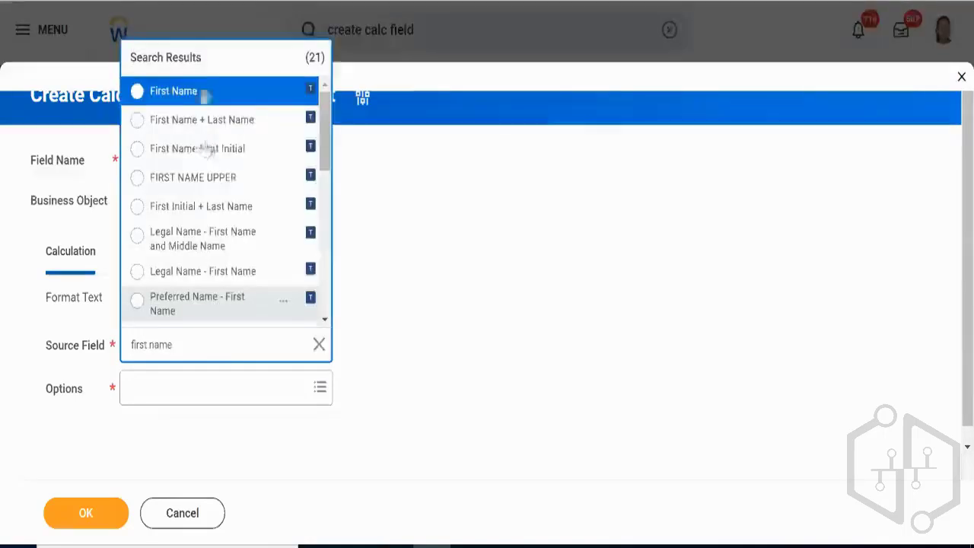
{"action": "left_click", "coordinate": [178, 93]}
{"action": "left_click", "coordinate": [160, 392]}
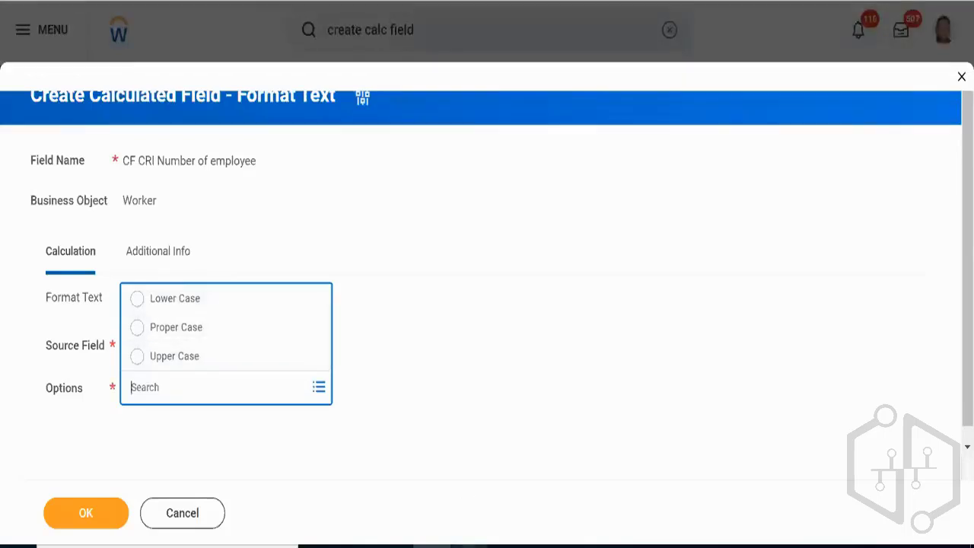
Switch to Notepad and try to start new lines after the second note, removing the misplaced line breaks.
{"action": "left_click", "coordinate": [469, 545]}
{"action": "double_click", "coordinate": [314, 251]}
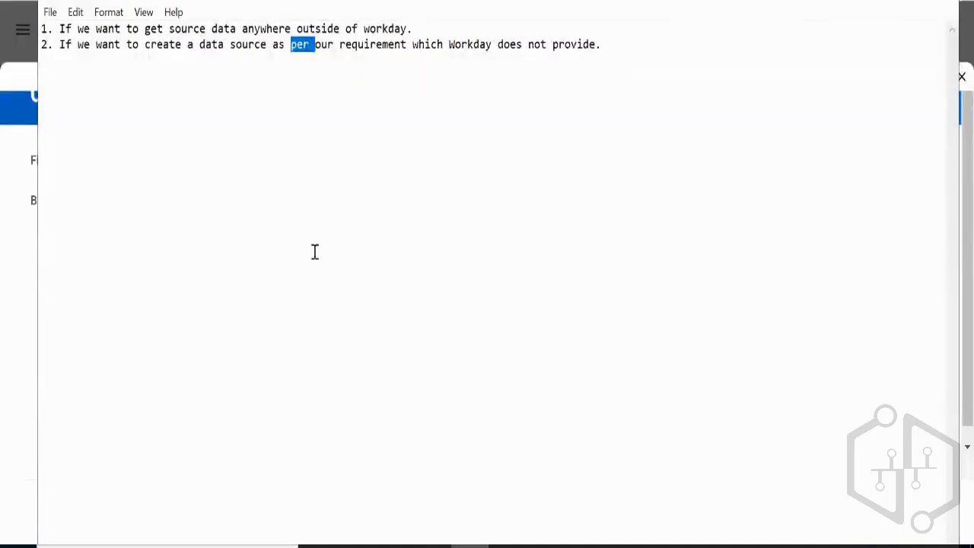
{"action": "left_click", "coordinate": [314, 252]}
{"action": "key", "text": "Return"}
{"action": "key", "text": "Return"}
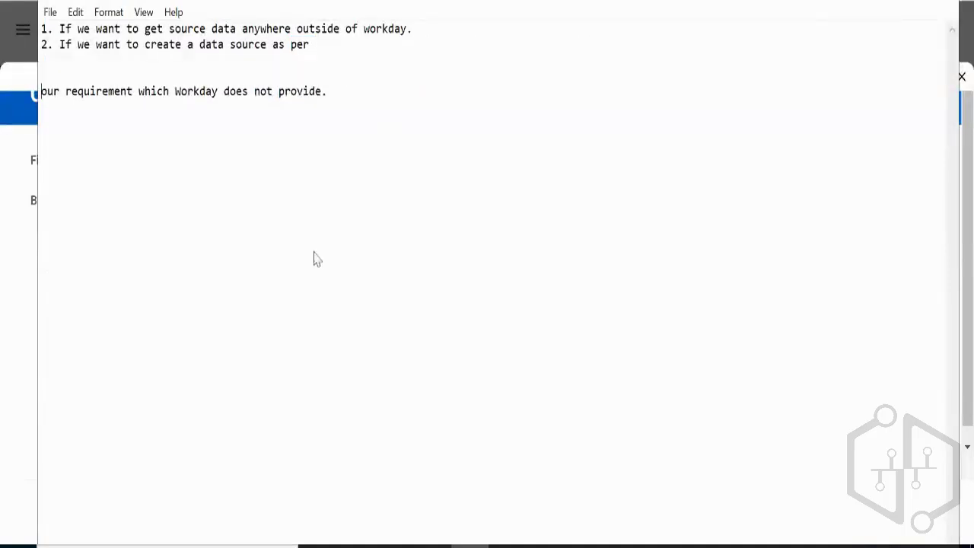
{"action": "key", "text": "BackSpace"}
{"action": "key", "text": "BackSpace"}
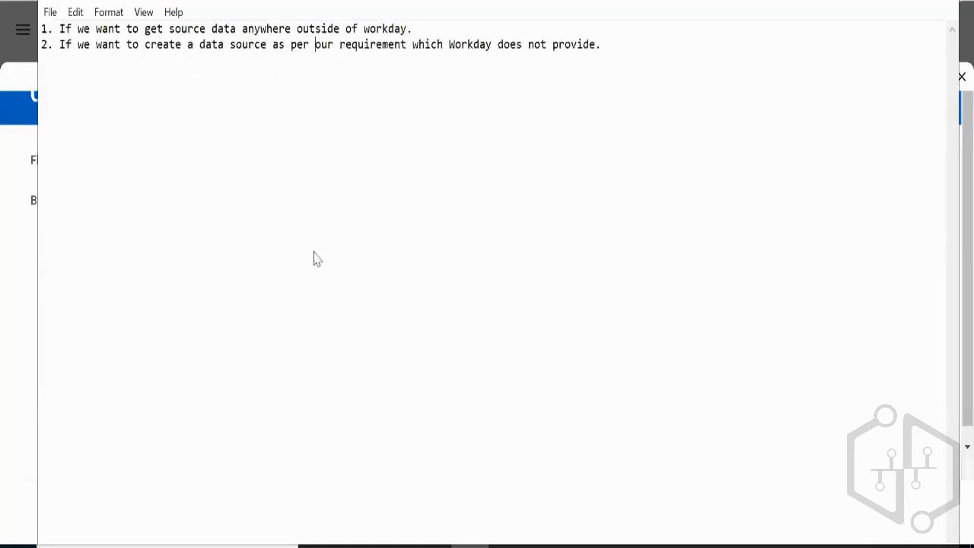
Below the notes, write two example lines pairing a sample first name with its uppercase and lowercase forms.
{"action": "key", "text": "End"}
{"action": "type", "text": "Anu"}
{"action": "type", "text": "- ANUP"}
{"action": "key", "text": "Return"}
{"action": "type", "text": "Anu - "}
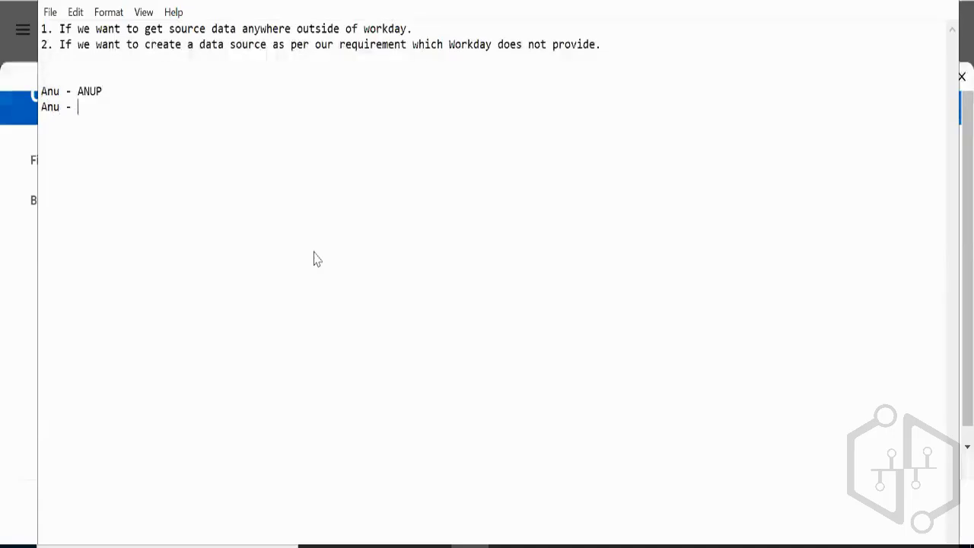
{"action": "type", "text": "anu"}
{"action": "left_click", "coordinate": [143, 92]}
{"action": "key", "text": "BackSpace"}
Add a third example line pairing the same sample first name with its proper-case form.
{"action": "left_click", "coordinate": [107, 109]}
{"action": "key", "text": "Return"}
{"action": "type", "text": "Ani"}
{"action": "key", "text": "BackSpace"}
{"action": "key", "text": "BackSpace"}
{"action": "type", "text": "nu - Anu"}
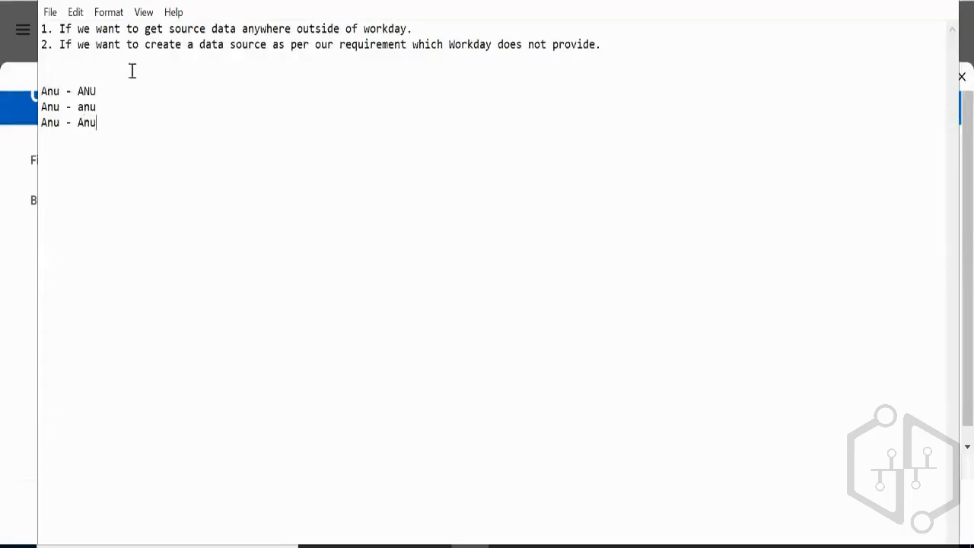
Label the three example lines "- UPPER", "- LOWER" and "- PROPER" in order.
{"action": "left_click", "coordinate": [146, 89]}
{"action": "type", "text": "- UPPER"}
{"action": "left_click", "coordinate": [119, 108]}
{"action": "type", "text": "- LOWER"}
{"action": "left_click", "coordinate": [129, 127]}
{"action": "type", "text": "- POP"}
{"action": "key", "text": "BackSpace"}
{"action": "key", "text": "BackSpace"}
{"action": "type", "text": "ROPER"}
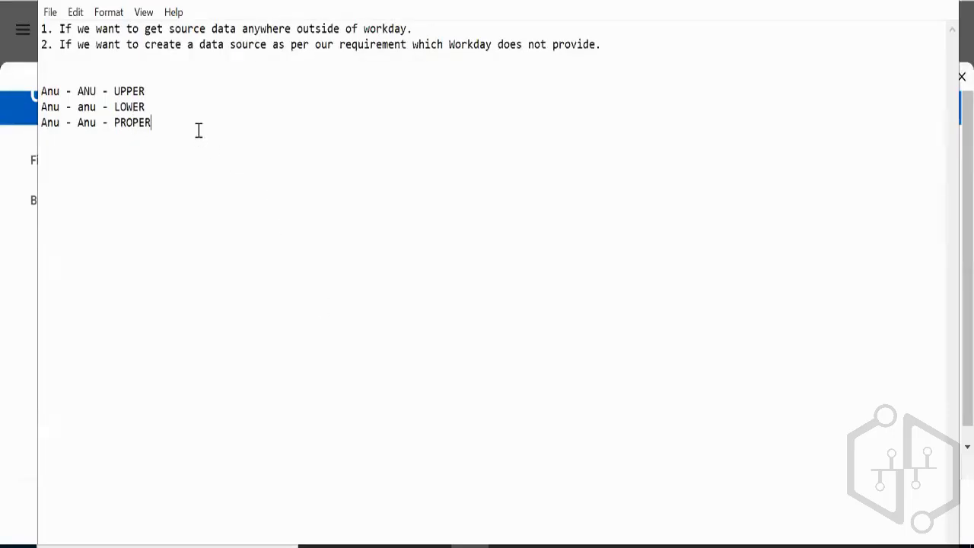
Add the all-lowercase sample text "sachin tendulkar" below the three case examples.
{"action": "key", "text": "Return"}
{"action": "type", "text": "Sachi"}
{"action": "key", "text": "BackSpace"}
{"action": "key", "text": "BackSpace"}
{"action": "key", "text": "BackSpace"}
{"action": "key", "text": "BackSpace"}
{"action": "type", "text": "sahc"}
{"action": "key", "text": "BackSpace"}
{"action": "key", "text": "BackSpace"}
{"action": "type", "text": "chin tendulkar"}
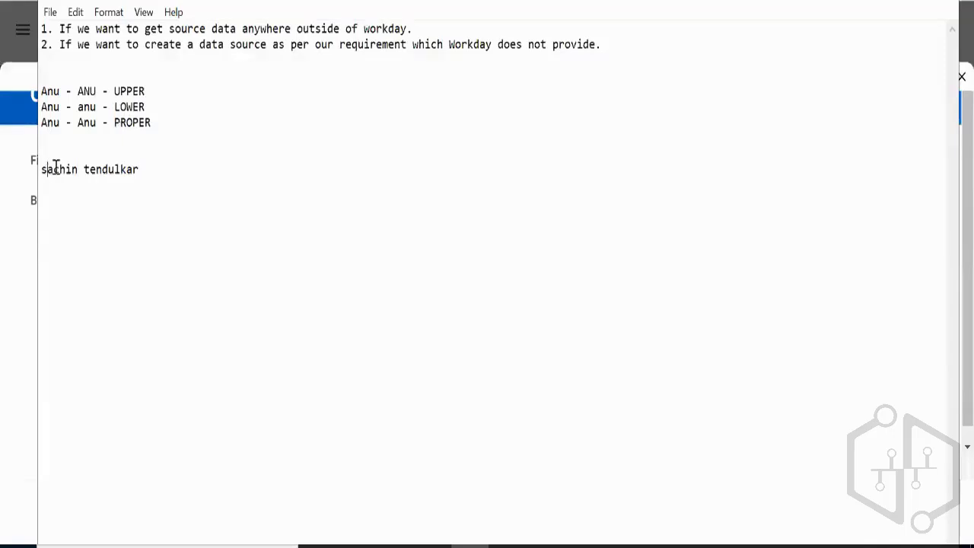
Highlight the first letter of the "sachin tendulkar" sample for review.
{"action": "left_click_drag", "start_coordinate": [46, 169], "coordinate": [11, 172]}
{"action": "left_click", "coordinate": [157, 166]}
{"action": "key", "text": "Home"}
{"action": "key", "text": "shift+Right"}
{"action": "left_click", "coordinate": [202, 168]}
Capitalize the first letter of the converted name in the LOWER example line.
{"action": "left_click", "coordinate": [86, 108]}
{"action": "key", "text": "BackSpace"}
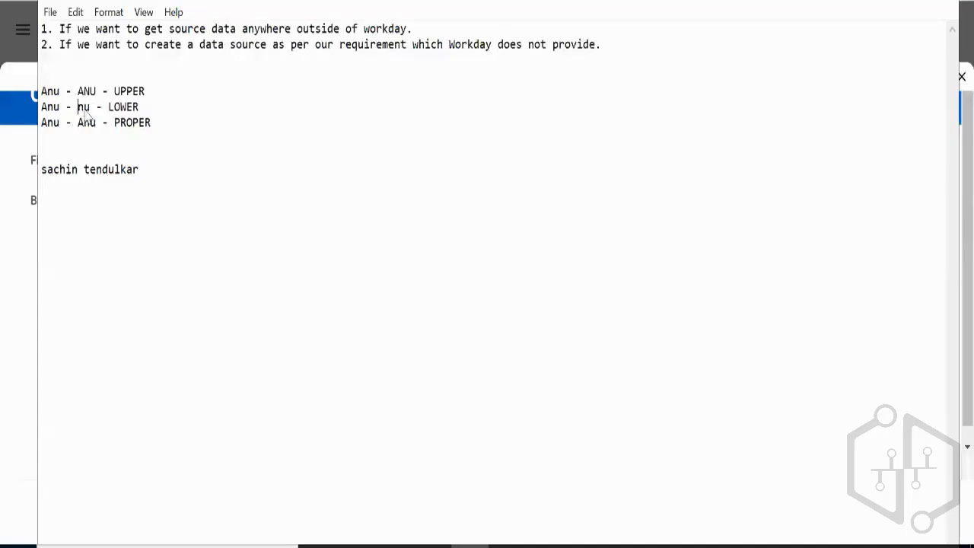
{"action": "type", "text": "A"}
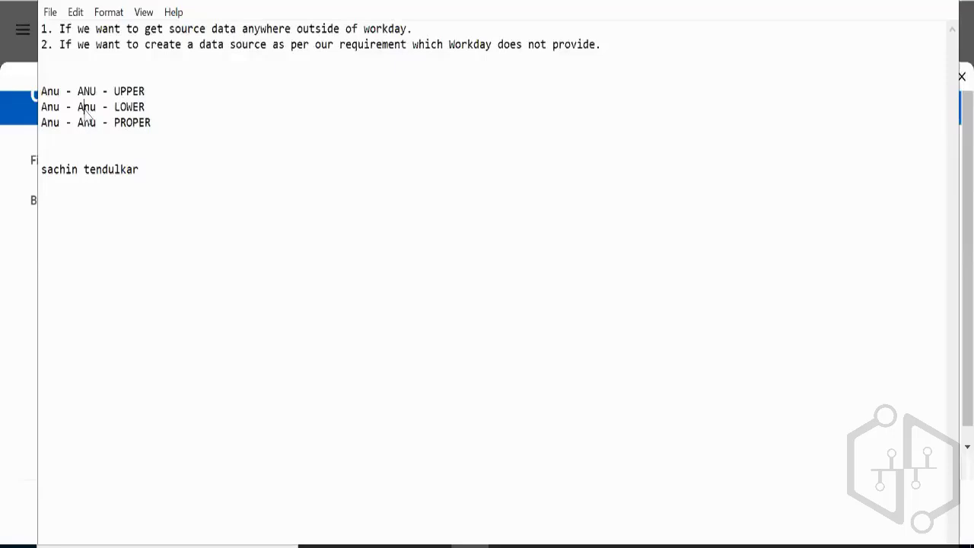
Copy "sachin" and "tendulkar" from the sample text onto separate lines below it.
{"action": "left_click", "coordinate": [165, 170]}
{"action": "left_click", "coordinate": [78, 166], "text": "shift"}
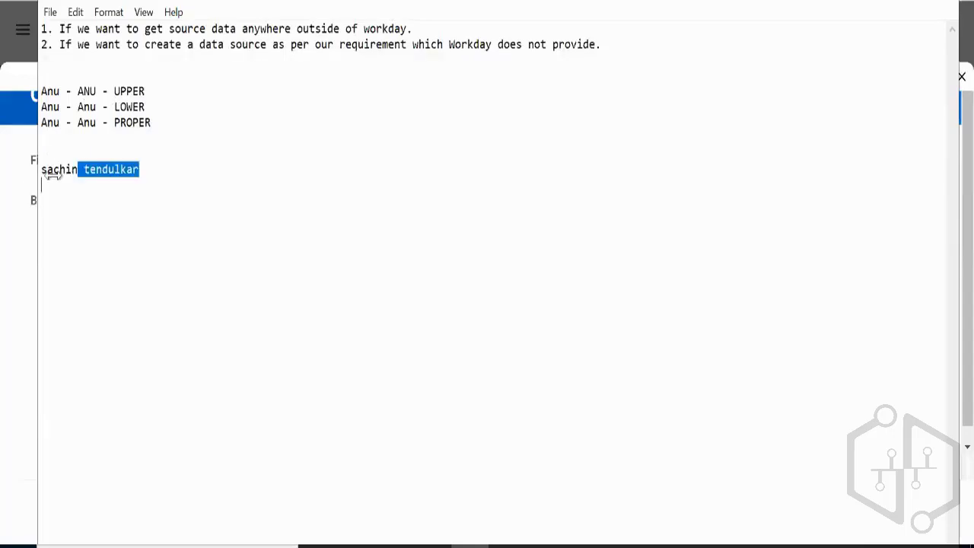
{"action": "left_click", "coordinate": [57, 174]}
{"action": "left_click_drag", "start_coordinate": [77, 169], "coordinate": [5, 174]}
{"action": "key", "text": "ctrl+c"}
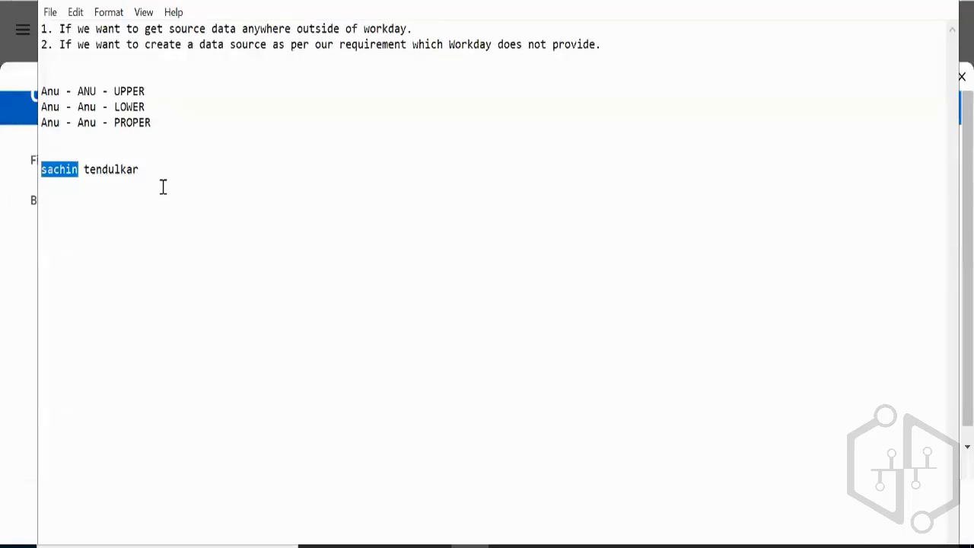
{"action": "left_click", "coordinate": [187, 179]}
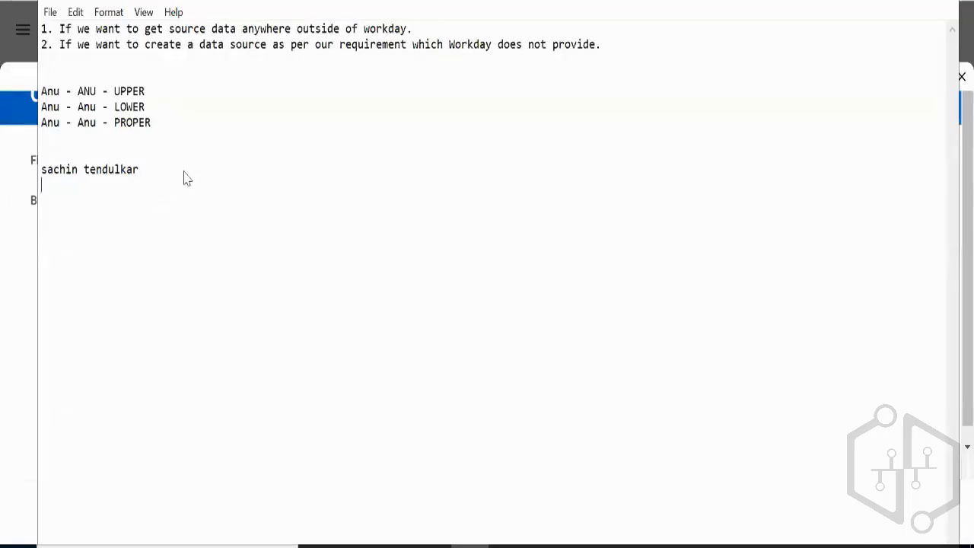
{"action": "key", "text": "ctrl+v"}
{"action": "left_click_drag", "start_coordinate": [85, 169], "coordinate": [143, 170]}
{"action": "key", "text": "ctrl+c"}
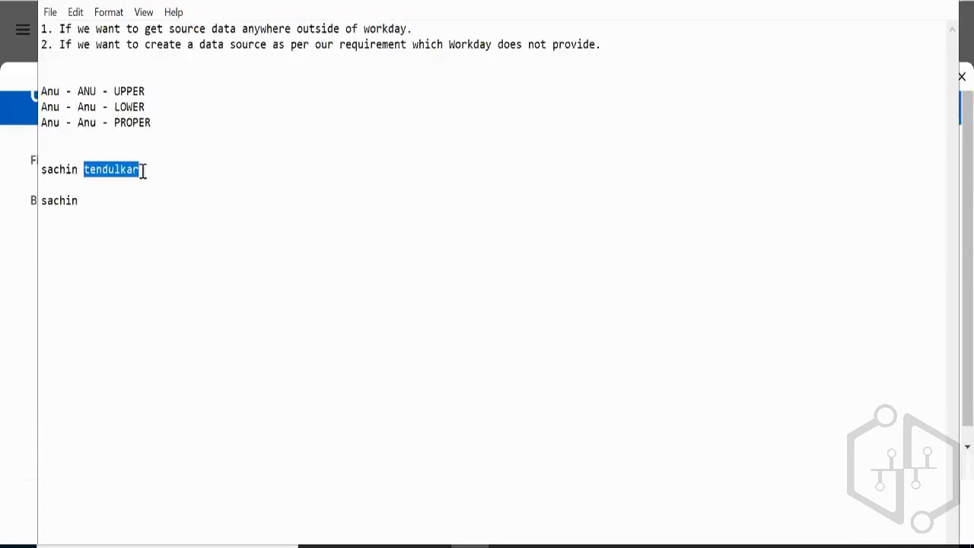
{"action": "left_click", "coordinate": [111, 205]}
{"action": "key", "text": "Return"}
{"action": "key", "text": "ctrl+v"}
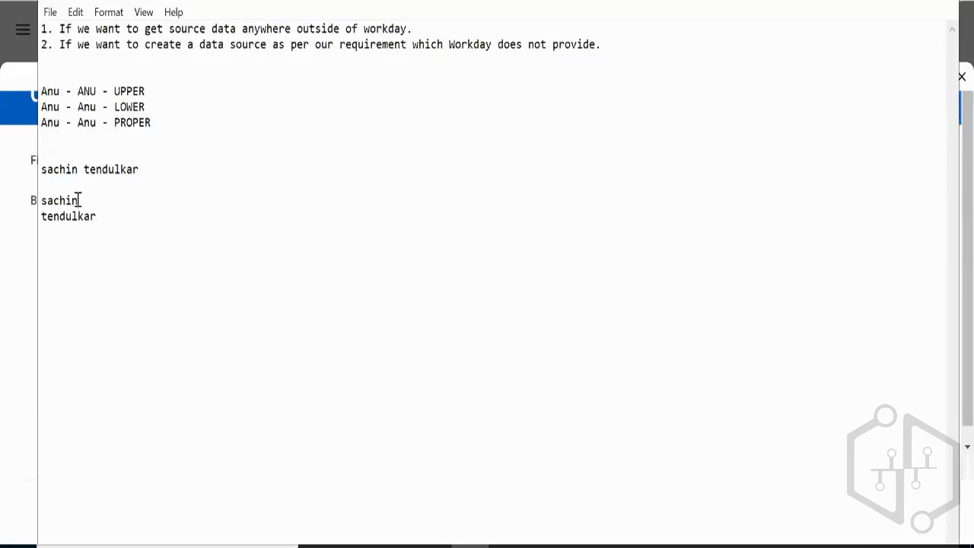
Append each word's initial in lowercase and uppercase: "- s - S" after sachin and "- t - T" after tendulkar.
{"action": "left_click_drag", "start_coordinate": [79, 200], "coordinate": [40, 201]}
{"action": "left_click", "coordinate": [111, 203]}
{"action": "type", "text": "- s - S"}
{"action": "left_click", "coordinate": [101, 218]}
{"action": "type", "text": "- S"}
Duplicate the "sachin - s - S" and "tendulkar - t - T" lines directly below the originals.
{"action": "left_click_drag", "start_coordinate": [41, 200], "coordinate": [172, 213]}
{"action": "key", "text": "ctrl+c"}
{"action": "left_click", "coordinate": [166, 225]}
{"action": "key", "text": "ctrl+v"}
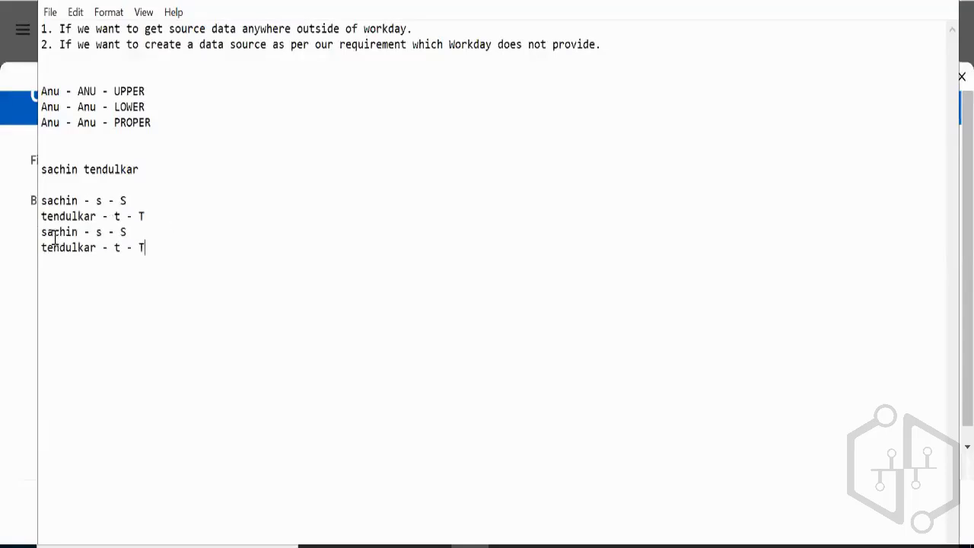
Replace "s" and "S" in the duplicated sachin line with "achin" so it reads "sachin - achin - achin".
{"action": "left_click_drag", "start_coordinate": [48, 231], "coordinate": [78, 232]}
{"action": "key", "text": "ctrl+c"}
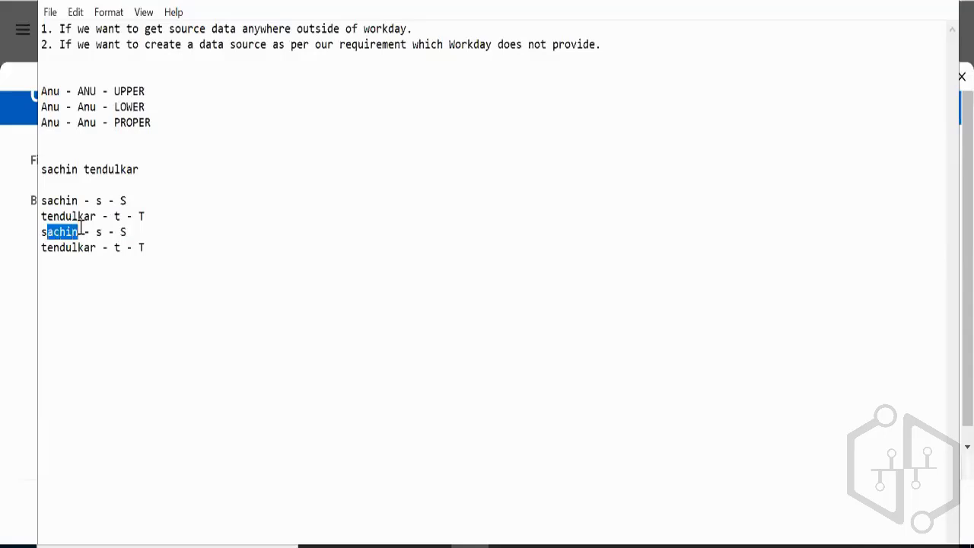
{"action": "left_click", "coordinate": [107, 232]}
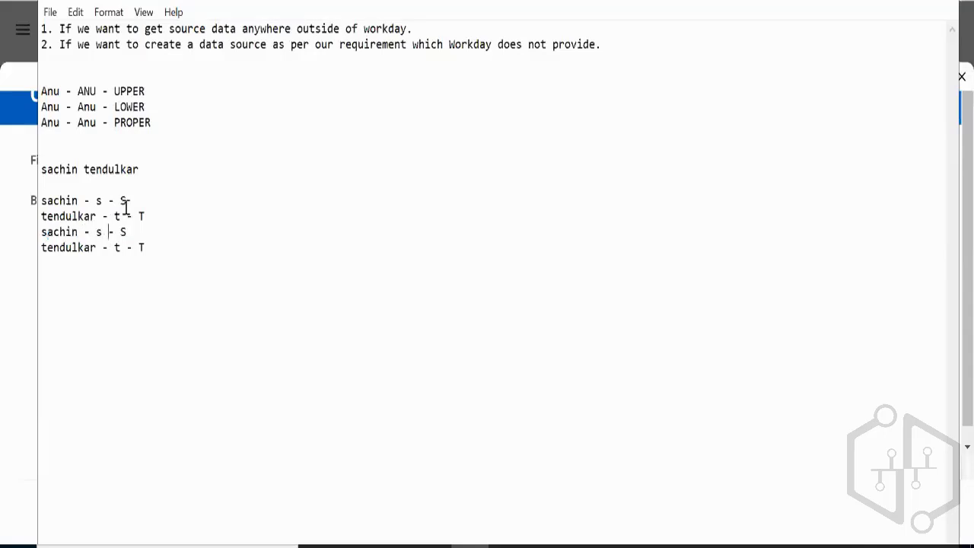
{"action": "key", "text": "BackSpace"}
{"action": "key", "text": "BackSpace"}
{"action": "key", "text": "ctrl+v"}
{"action": "left_click", "coordinate": [183, 217]}
{"action": "right_click", "coordinate": [172, 242]}
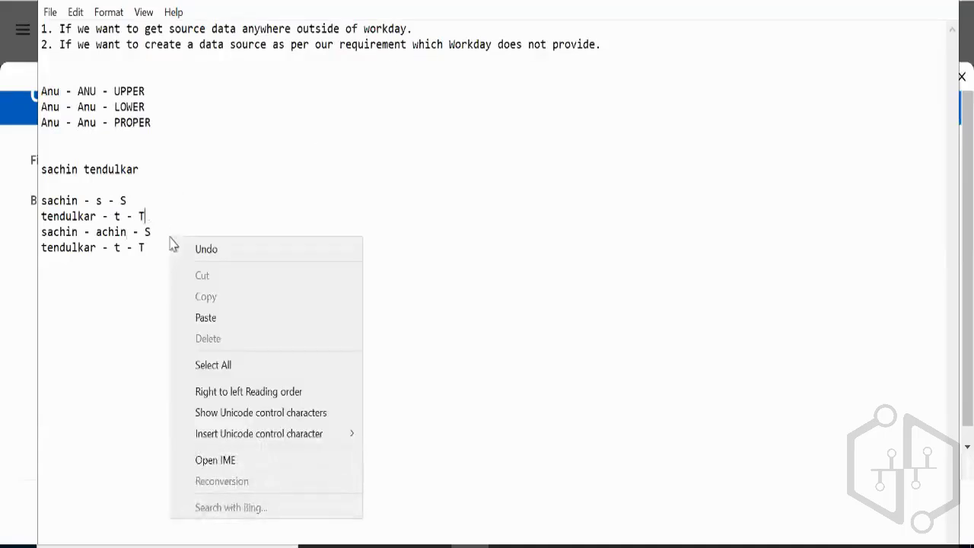
{"action": "left_click", "coordinate": [157, 233]}
{"action": "key", "text": "BackSpace"}
{"action": "key", "text": "ctrl+v"}
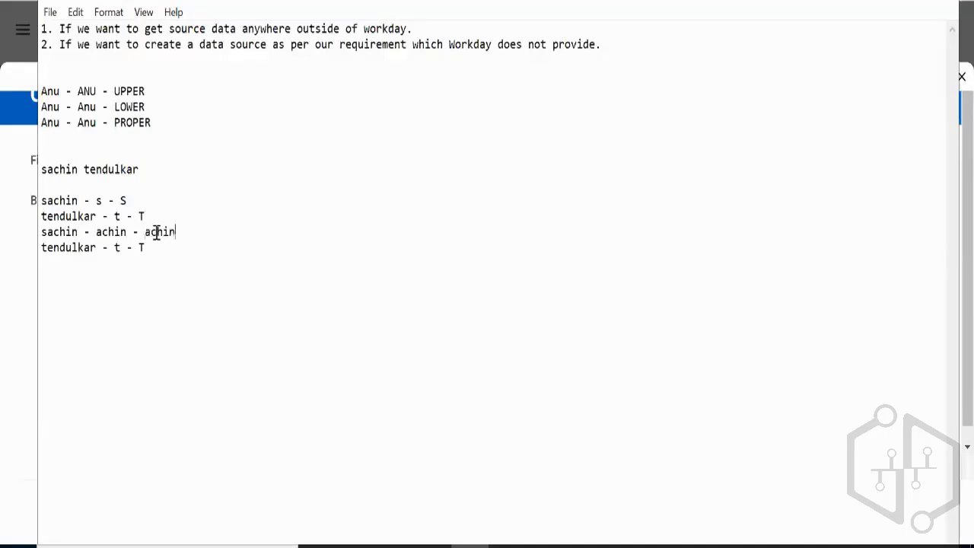
Replace "t" and "T" in the duplicated tendulkar line with "endulkar" so it reads "tendulkar - endulkar - endulkar".
{"action": "left_click_drag", "start_coordinate": [48, 248], "coordinate": [101, 248]}
{"action": "key", "text": "shift+Left"}
{"action": "key", "text": "ctrl+c"}
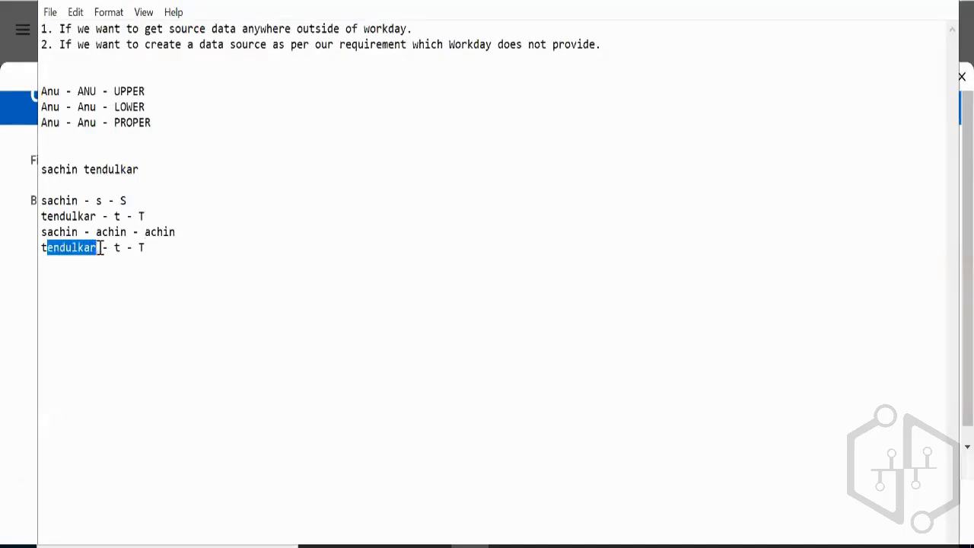
{"action": "right_click", "coordinate": [118, 248]}
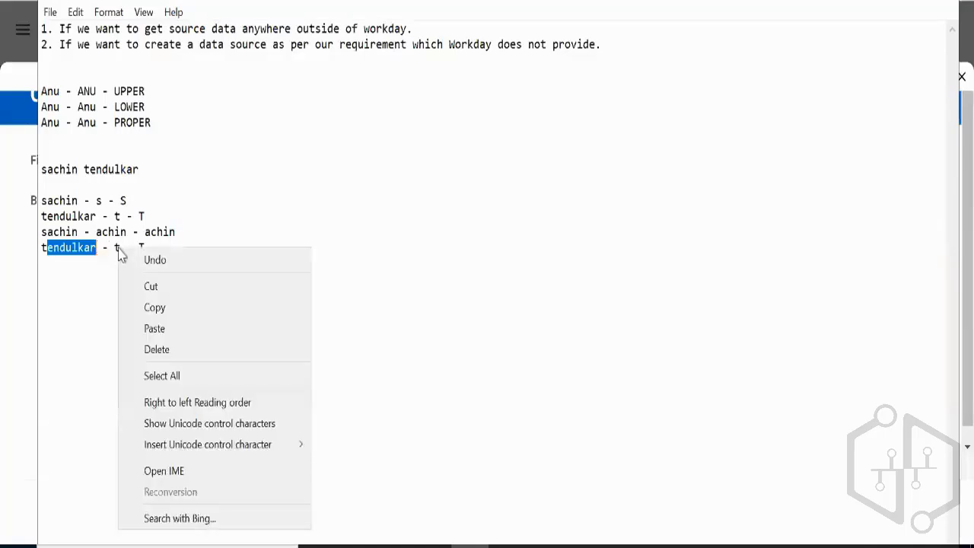
{"action": "left_click", "coordinate": [250, 188]}
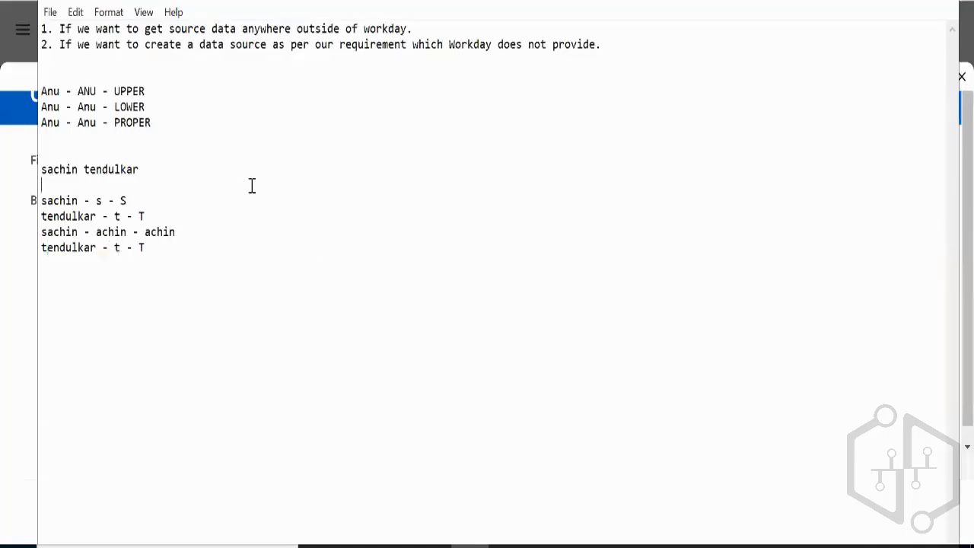
{"action": "left_click", "coordinate": [121, 249]}
{"action": "key", "text": "BackSpace"}
{"action": "key", "text": "ctrl+v"}
{"action": "key", "text": "ctrl+v"}
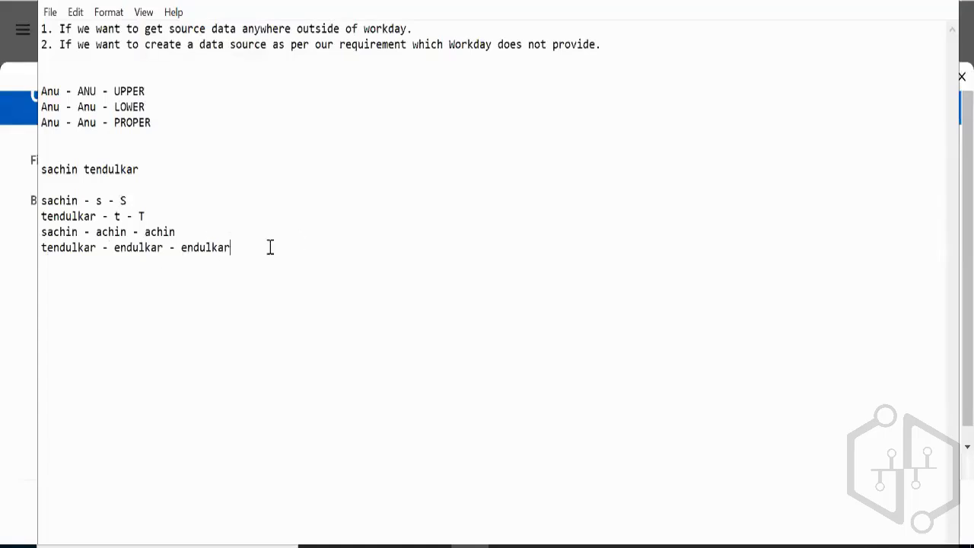
Add a line below the breakdown that combines "S" with the copied "achin" to form "Sachin".
{"action": "key", "text": "Return"}
{"action": "key", "text": "Return"}
{"action": "left_click", "coordinate": [145, 232]}
{"action": "left_click_drag", "start_coordinate": [146, 232], "coordinate": [177, 232]}
{"action": "key", "text": "ctrl+c"}
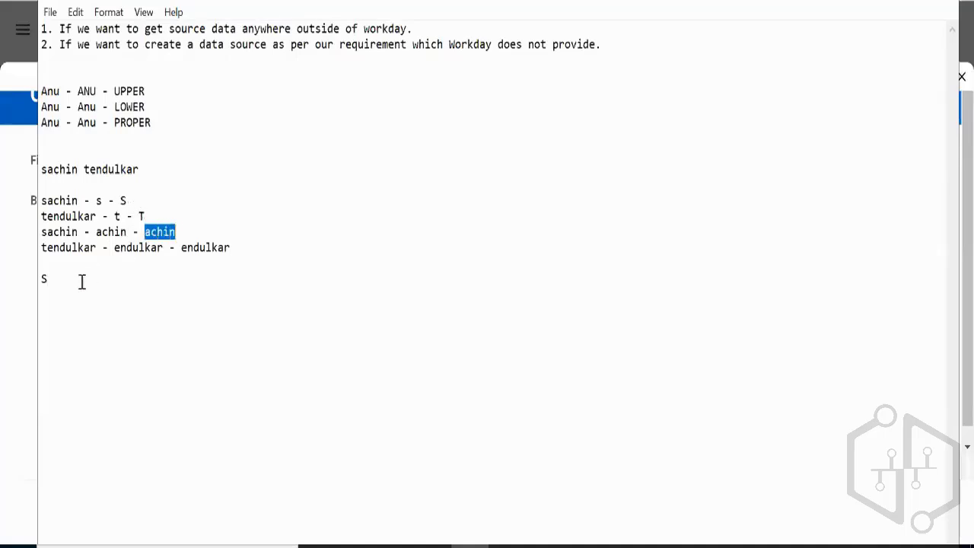
{"action": "left_click", "coordinate": [76, 279]}
{"action": "key", "text": "ctrl+v"}
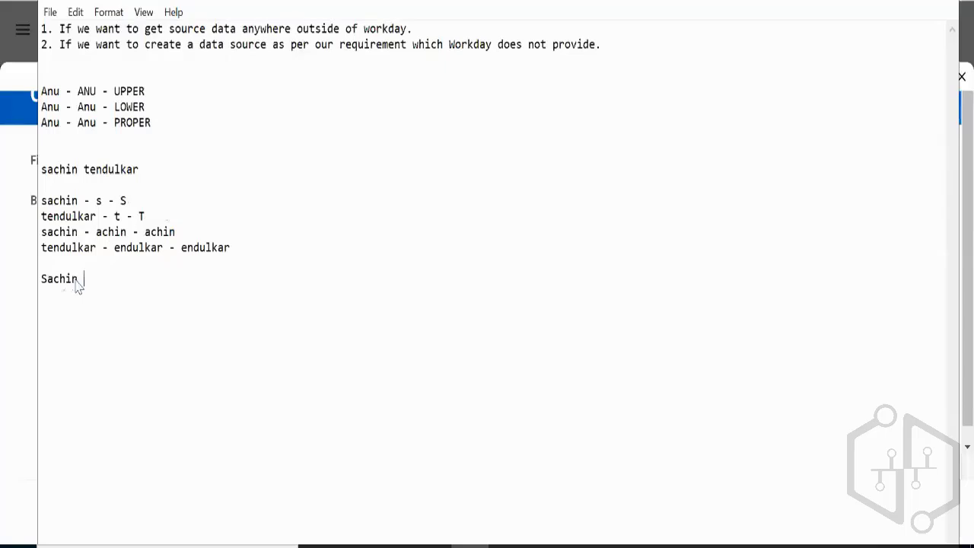
Append the copied "T" and "endulkar" to the last line so it reads "Sachin Tendulkar".
{"action": "double_click", "coordinate": [142, 216]}
{"action": "key", "text": "ctrl+c"}
{"action": "left_click", "coordinate": [89, 283]}
{"action": "key", "text": "ctrl+v"}
{"action": "left_click_drag", "start_coordinate": [181, 248], "coordinate": [254, 251]}
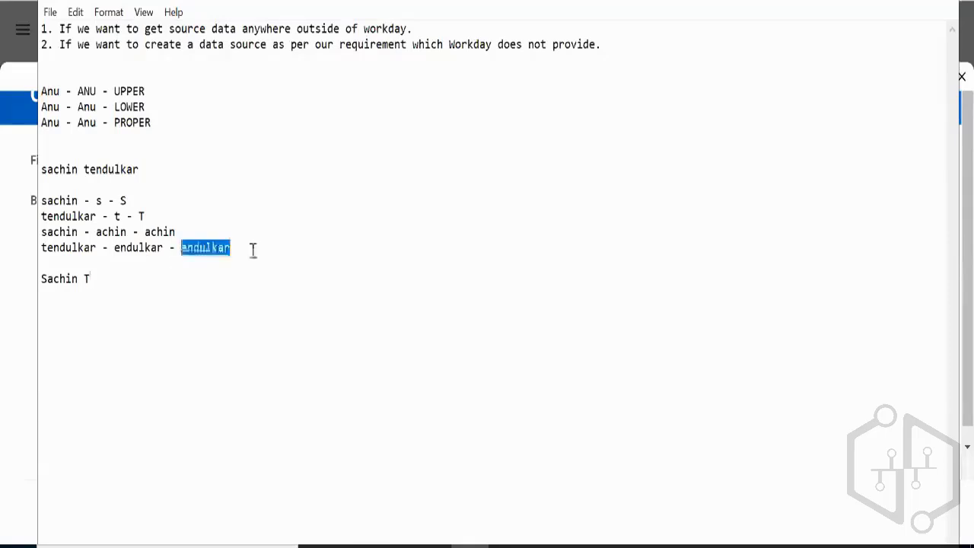
{"action": "key", "text": "ctrl+c"}
{"action": "left_click", "coordinate": [135, 276]}
{"action": "key", "text": "ctrl+v"}
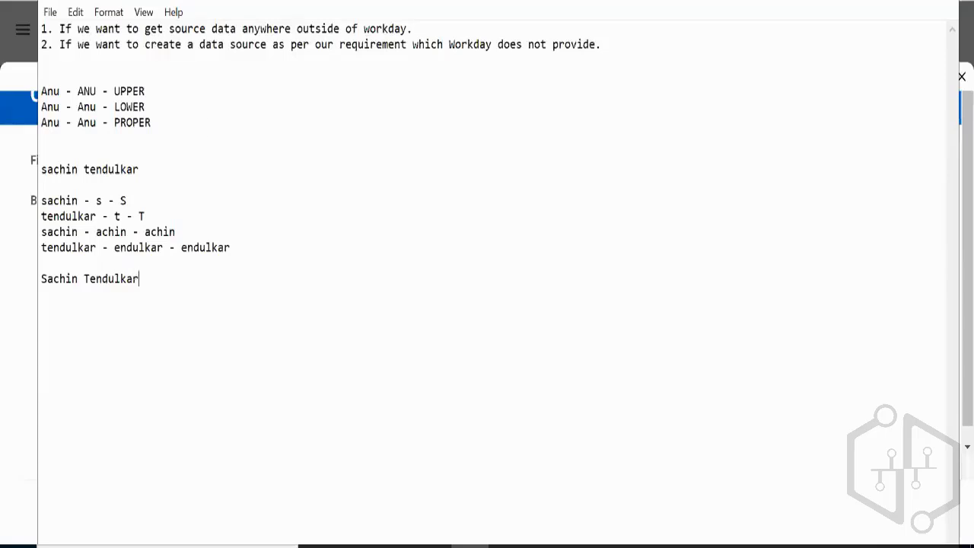
Switch to Workday and reopen the function settings of the Format Text calculated field.
{"action": "right_click", "coordinate": [613, 145]}
{"action": "left_click", "coordinate": [440, 128]}
{"action": "key", "text": "alt+Tab"}
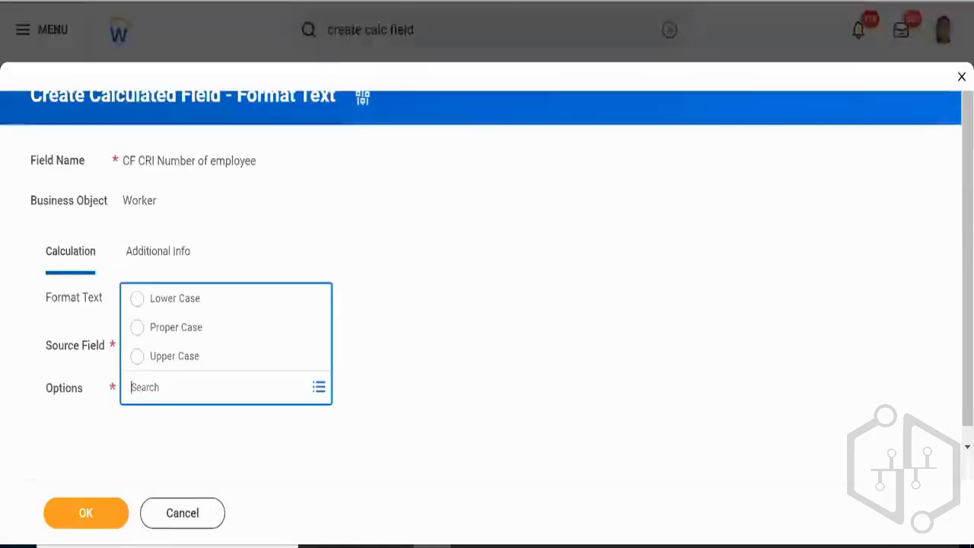
{"action": "left_click", "coordinate": [363, 100]}
{"action": "left_click", "coordinate": [362, 100]}
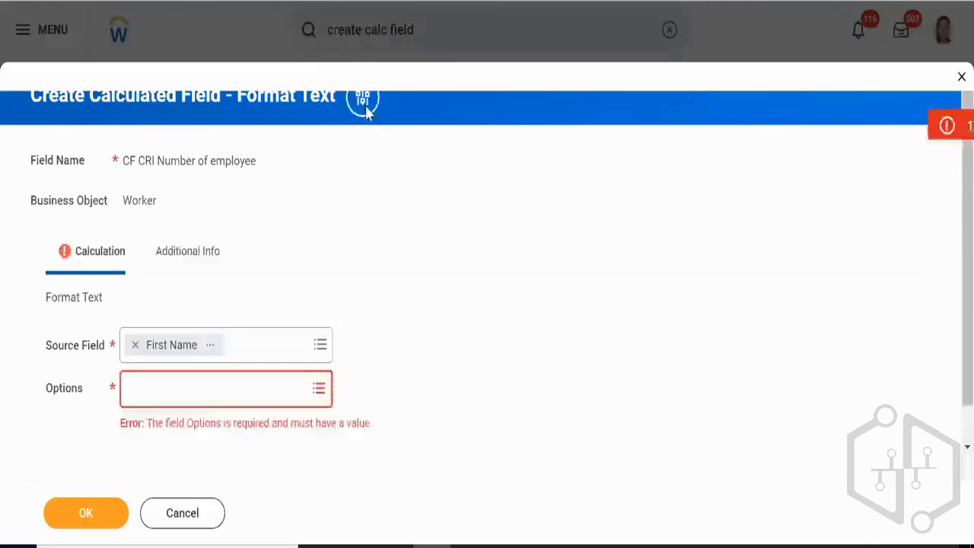
{"action": "left_click", "coordinate": [415, 315]}
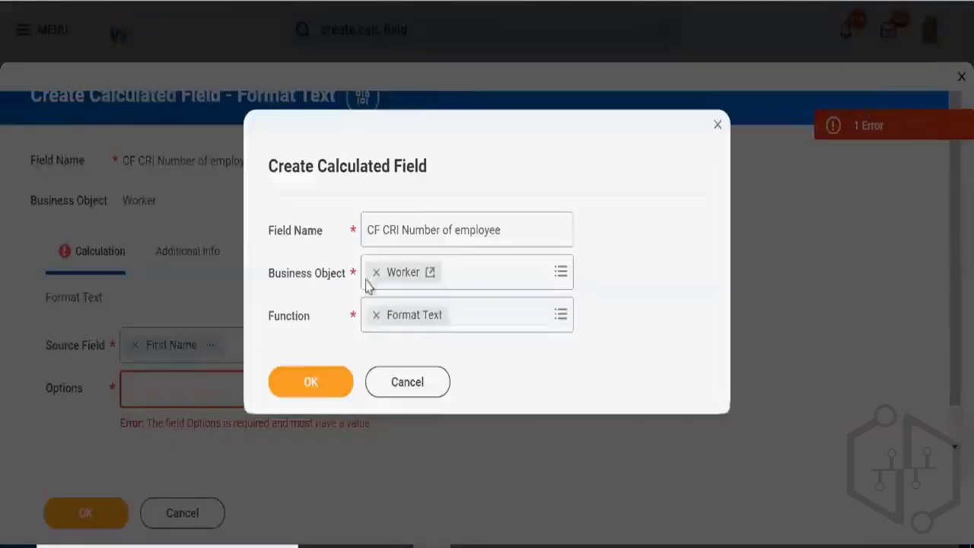
Set the calculated field's function to Substring Text, and replace it with Concatenate Text.
{"action": "left_click", "coordinate": [495, 319]}
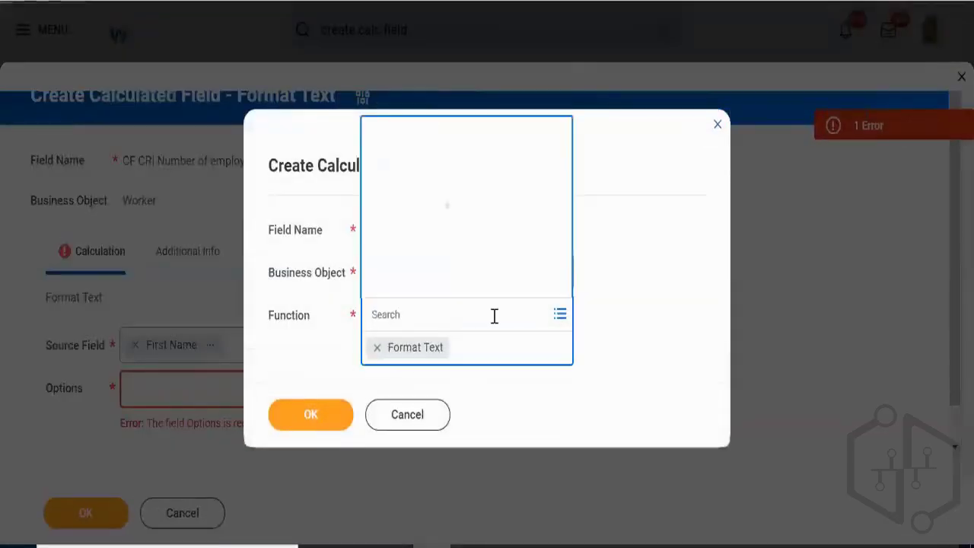
{"action": "type", "text": "s"}
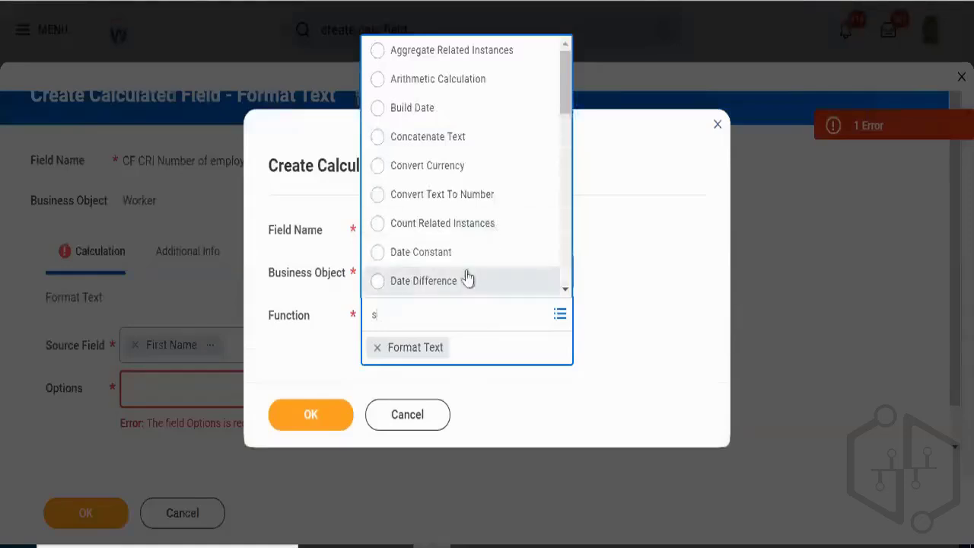
{"action": "type", "text": "ubstr"}
{"action": "key", "text": "Return"}
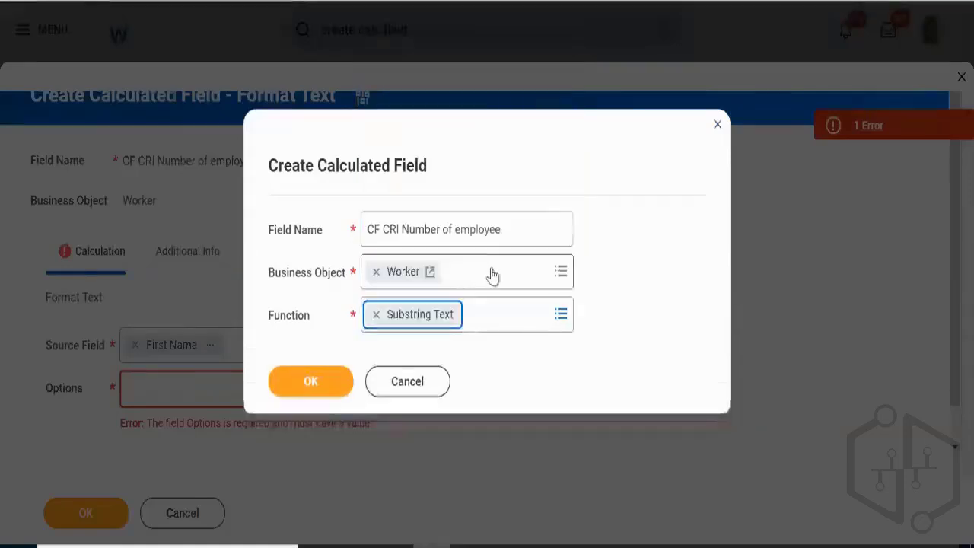
{"action": "left_click", "coordinate": [375, 315]}
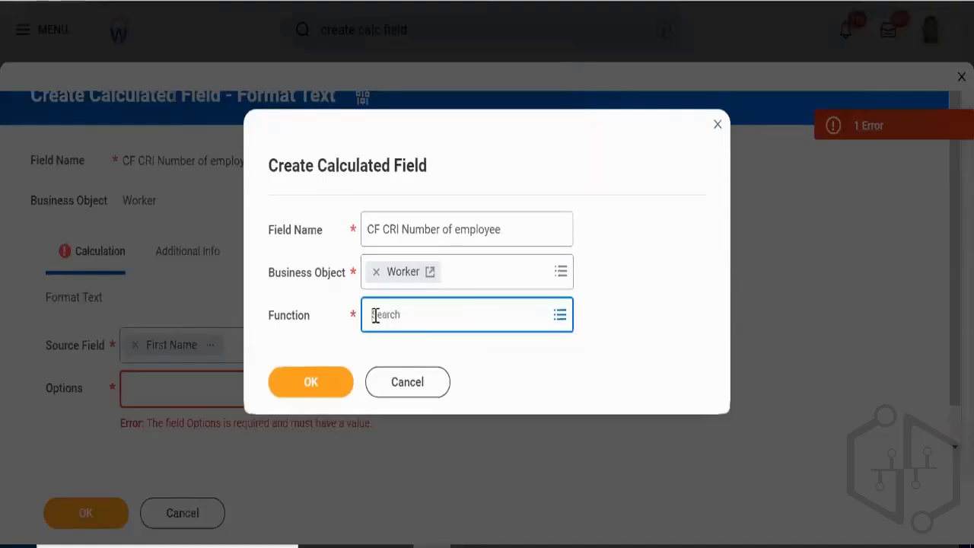
{"action": "type", "text": "concat"}
{"action": "key", "text": "Return"}
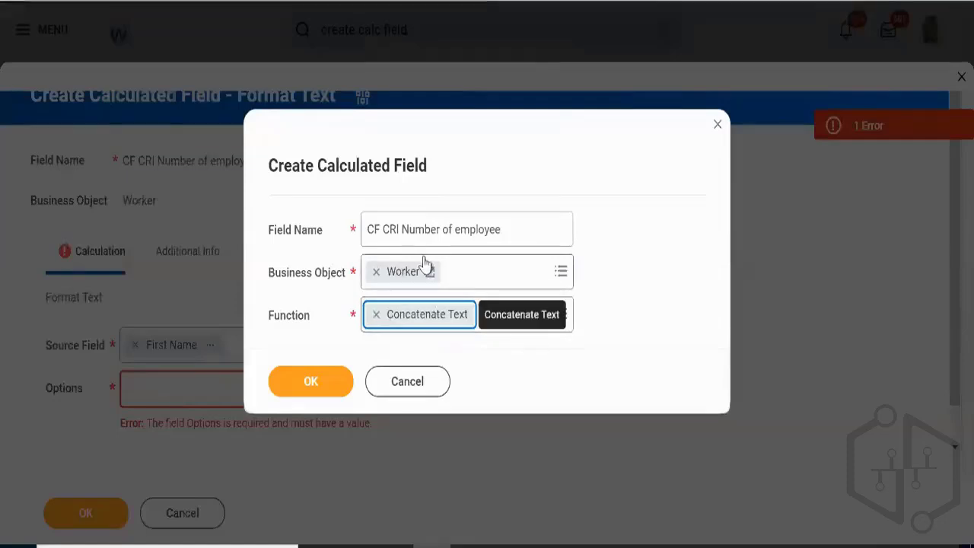
Change the calculated field's function to Increment or Decrement Date and continue to its calculation settings.
{"action": "left_click", "coordinate": [377, 315]}
{"action": "scroll", "coordinate": [456, 239], "scroll_direction": "down", "scroll_amount": 7}
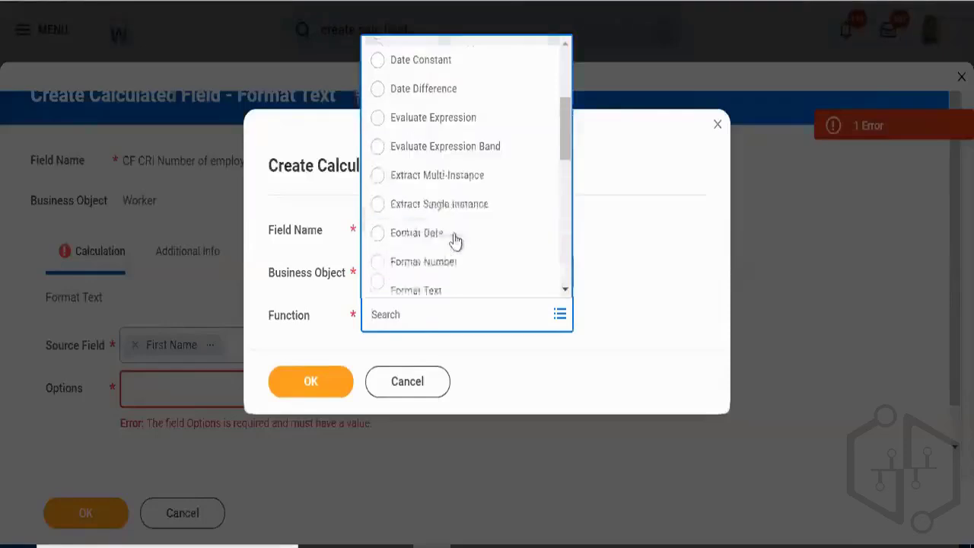
{"action": "scroll", "coordinate": [456, 240], "scroll_direction": "down", "scroll_amount": 2}
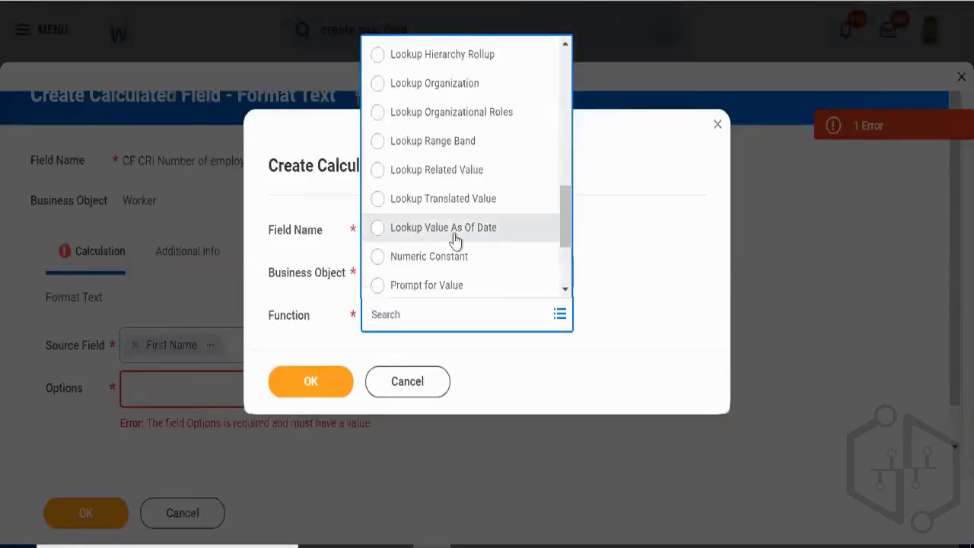
{"action": "scroll", "coordinate": [455, 240], "scroll_direction": "up", "scroll_amount": 5}
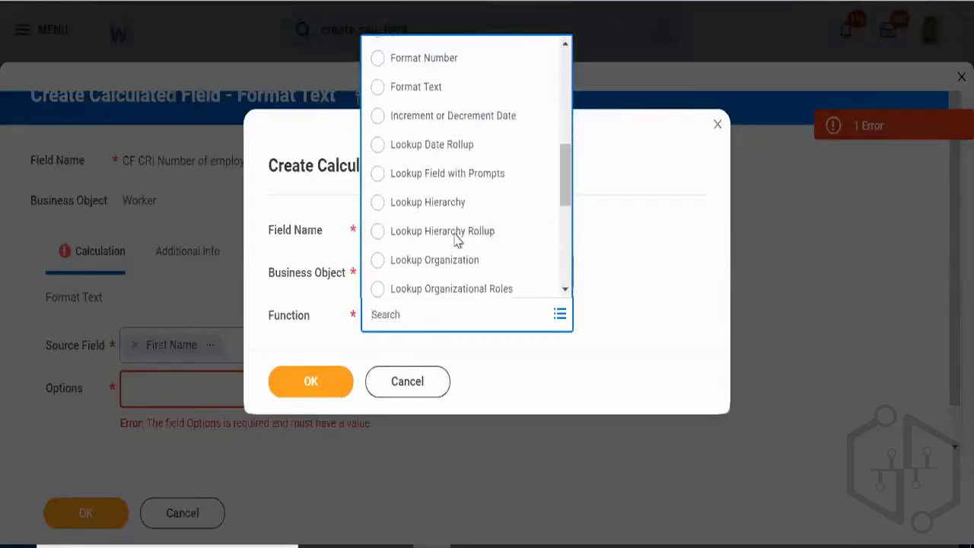
{"action": "scroll", "coordinate": [457, 240], "scroll_direction": "down", "scroll_amount": 2}
{"action": "scroll", "coordinate": [457, 240], "scroll_direction": "up", "scroll_amount": 1}
{"action": "scroll", "coordinate": [456, 241], "scroll_direction": "up", "scroll_amount": 1}
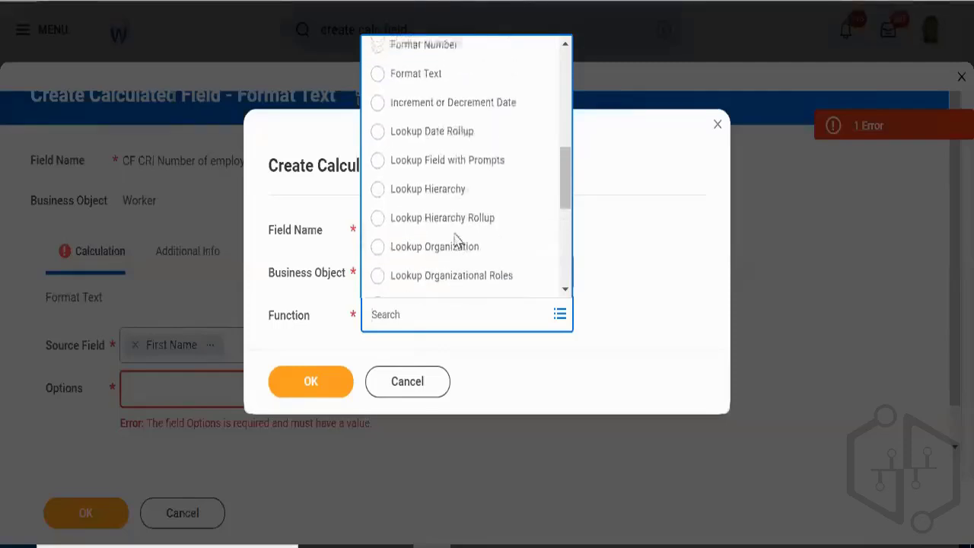
{"action": "scroll", "coordinate": [456, 240], "scroll_direction": "down", "scroll_amount": 1}
{"action": "scroll", "coordinate": [455, 241], "scroll_direction": "down", "scroll_amount": 1}
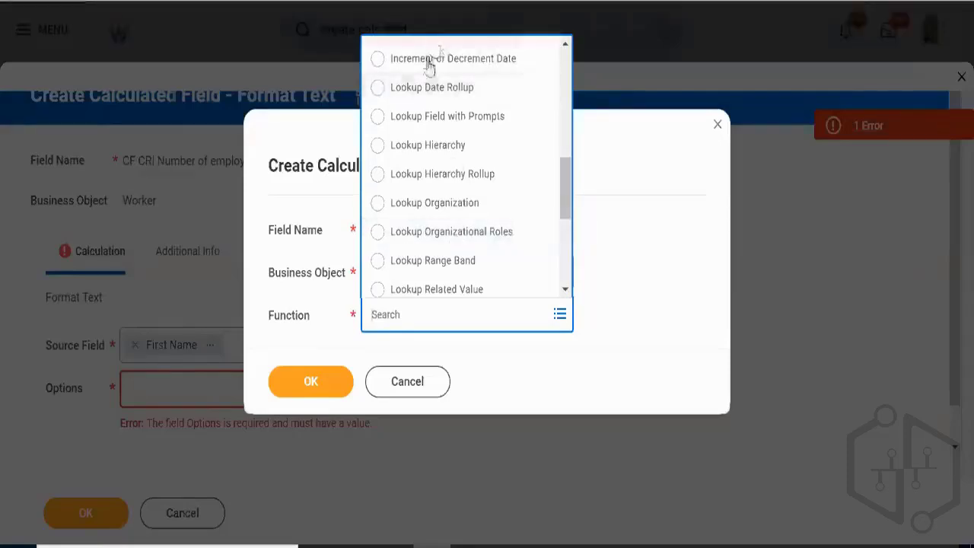
{"action": "scroll", "coordinate": [426, 72], "scroll_direction": "up", "scroll_amount": 1}
{"action": "scroll", "coordinate": [427, 73], "scroll_direction": "down", "scroll_amount": 1}
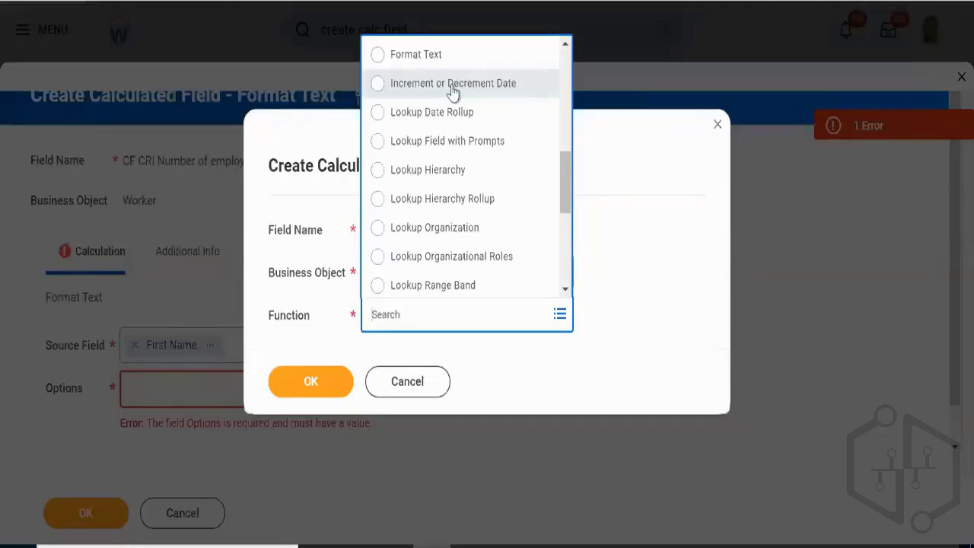
{"action": "left_click", "coordinate": [452, 90]}
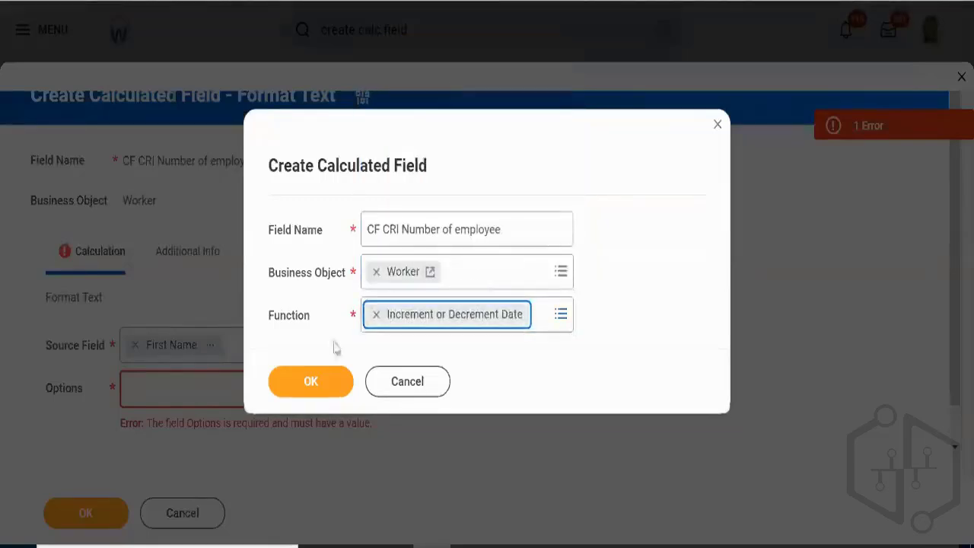
{"action": "left_click", "coordinate": [311, 378]}
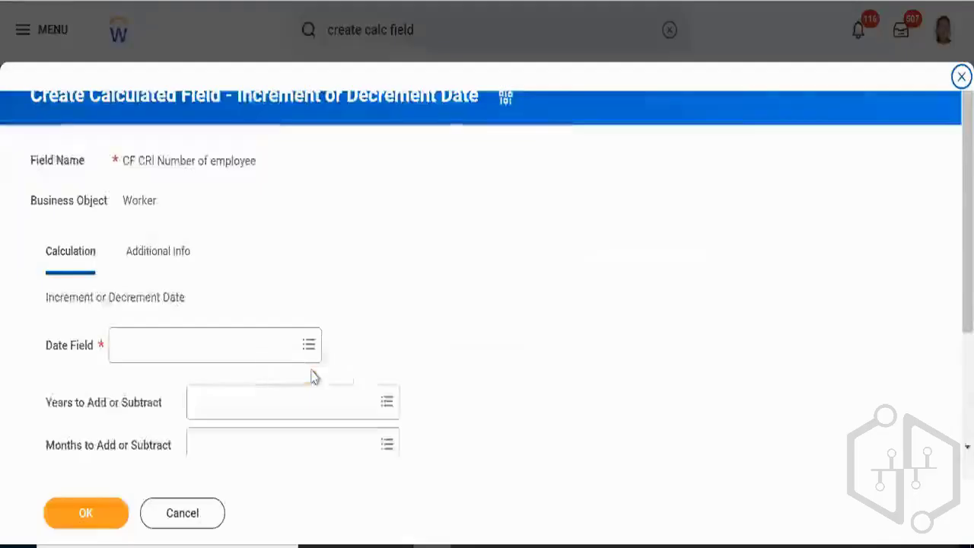
Set the Date Field of the Increment or Decrement Date calculation to Hire Date.
{"action": "scroll", "coordinate": [487, 242], "scroll_direction": "down", "scroll_amount": 2}
{"action": "left_click", "coordinate": [213, 207]}
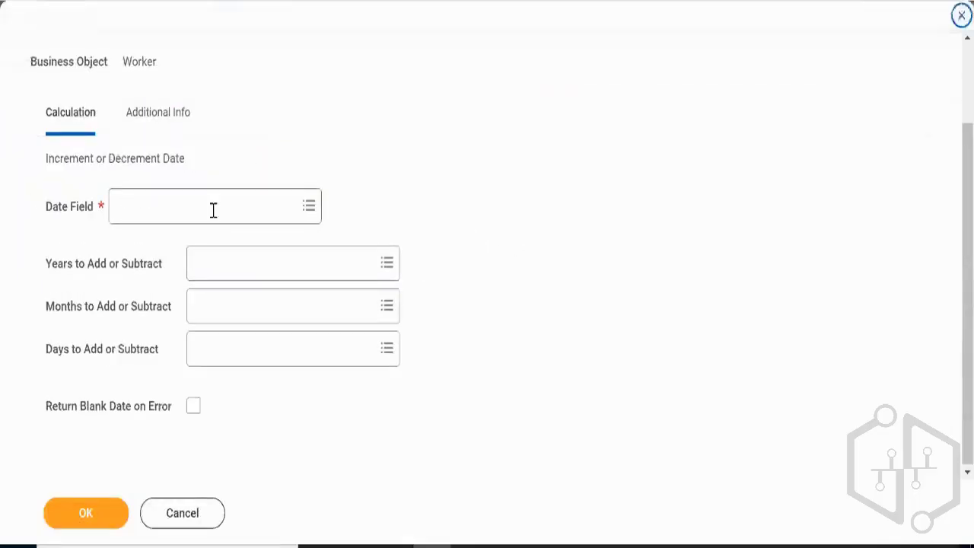
{"action": "type", "text": "hire date"}
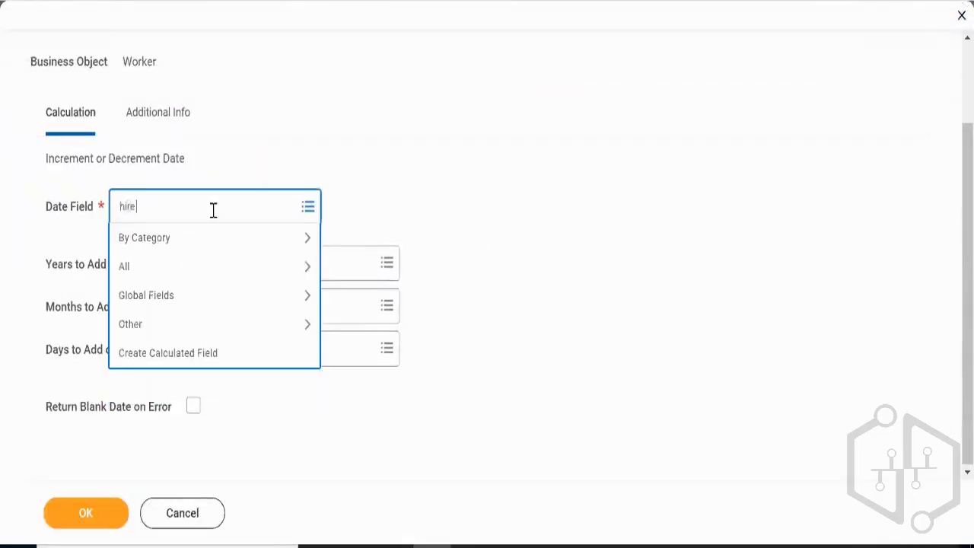
{"action": "key", "text": "Return"}
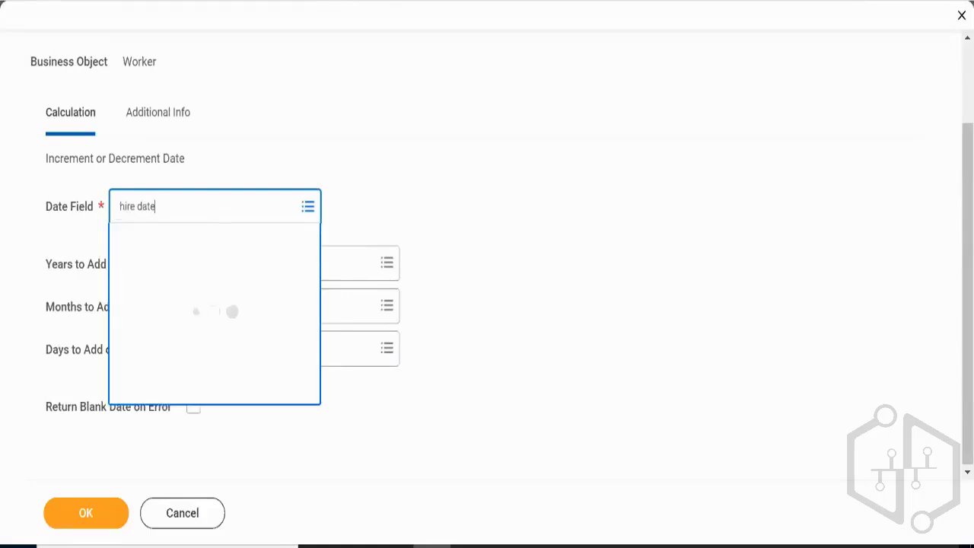
{"action": "left_click", "coordinate": [140, 272]}
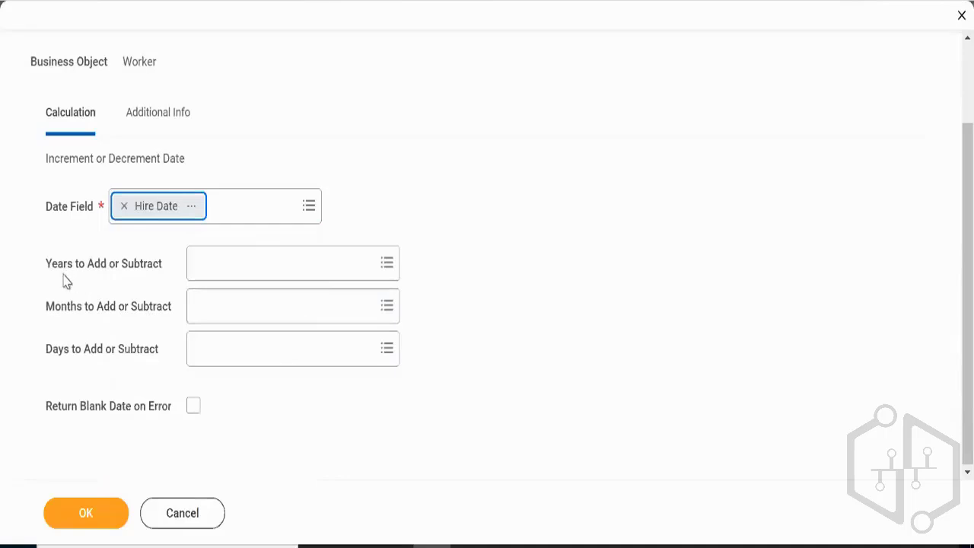
Try to set Years to Add or Subtract to 1 and Months to Add or Subtract to 12, and open the Days choices.
{"action": "left_click", "coordinate": [220, 261]}
{"action": "type", "text": "1"}
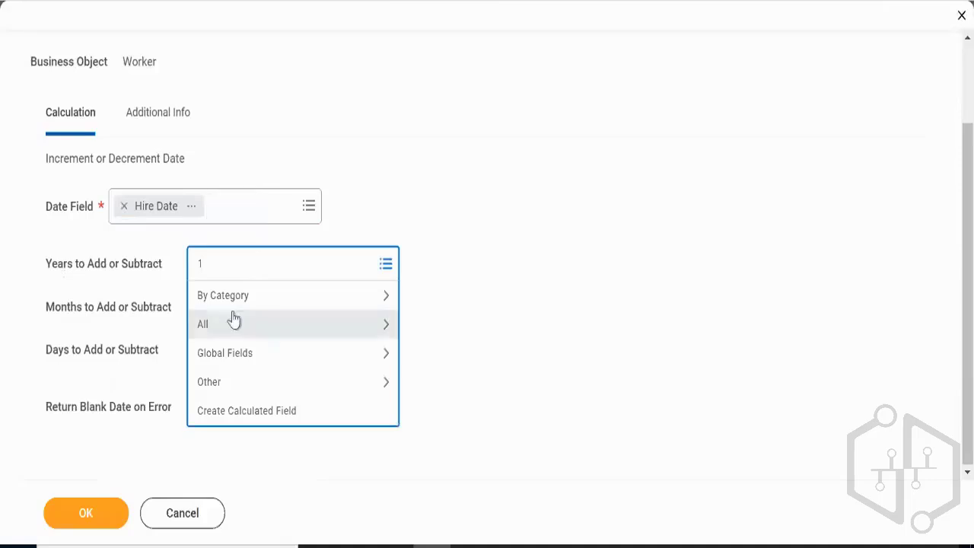
{"action": "left_click", "coordinate": [520, 333]}
{"action": "left_click", "coordinate": [275, 318]}
{"action": "type", "text": "12"}
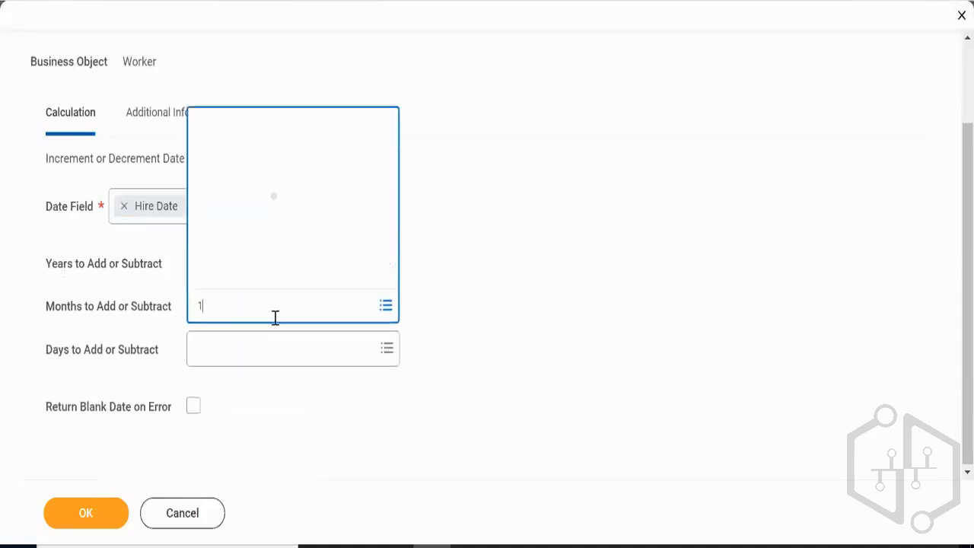
{"action": "left_click", "coordinate": [284, 350]}
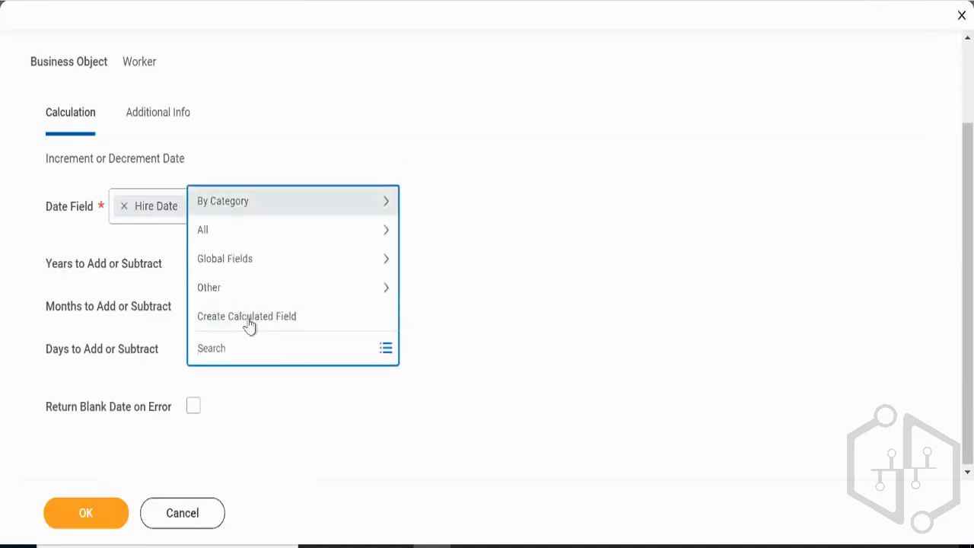
Reopen the function settings of the Increment or Decrement Date calculated field.
{"action": "scroll", "coordinate": [506, 190], "scroll_direction": "up", "scroll_amount": 2}
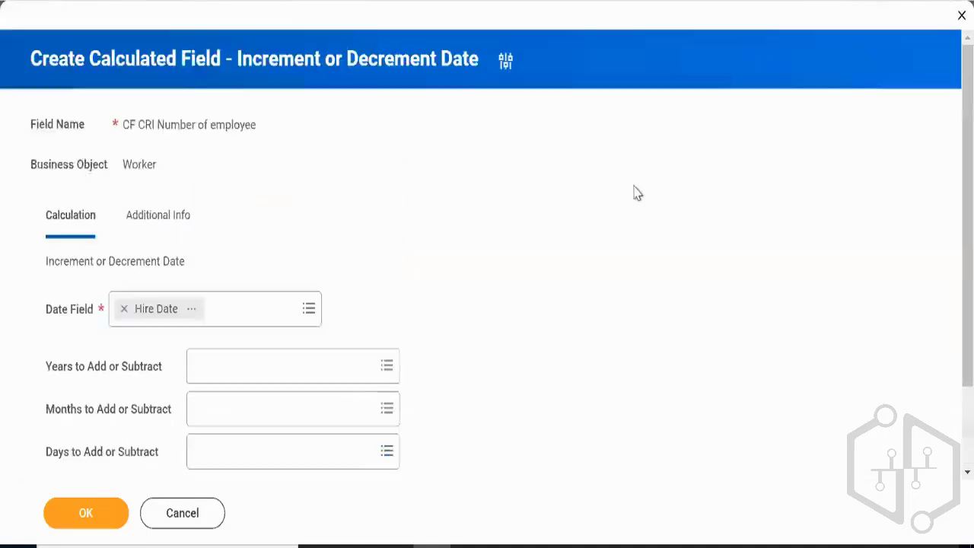
{"action": "right_click", "coordinate": [506, 66]}
{"action": "key", "text": "Escape"}
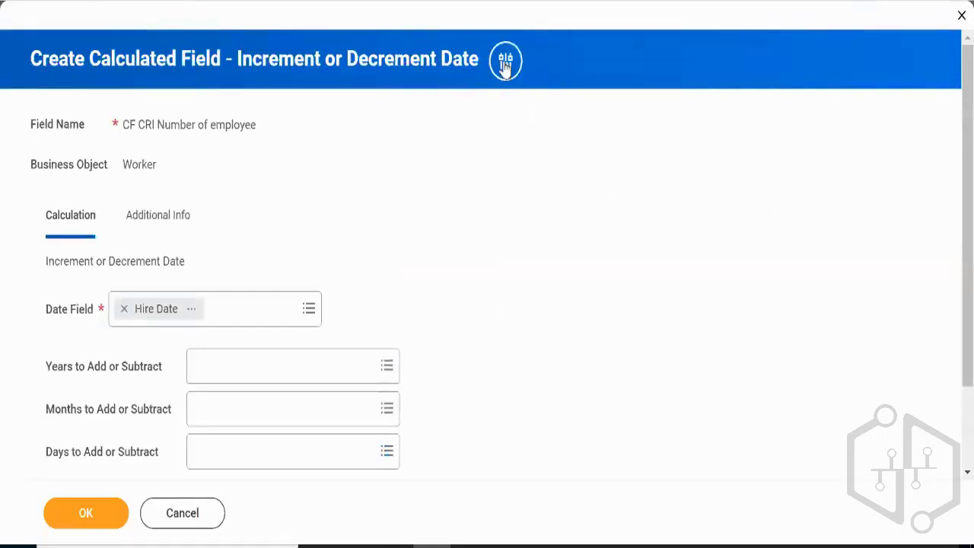
{"action": "left_click", "coordinate": [505, 60]}
{"action": "left_click", "coordinate": [421, 319]}
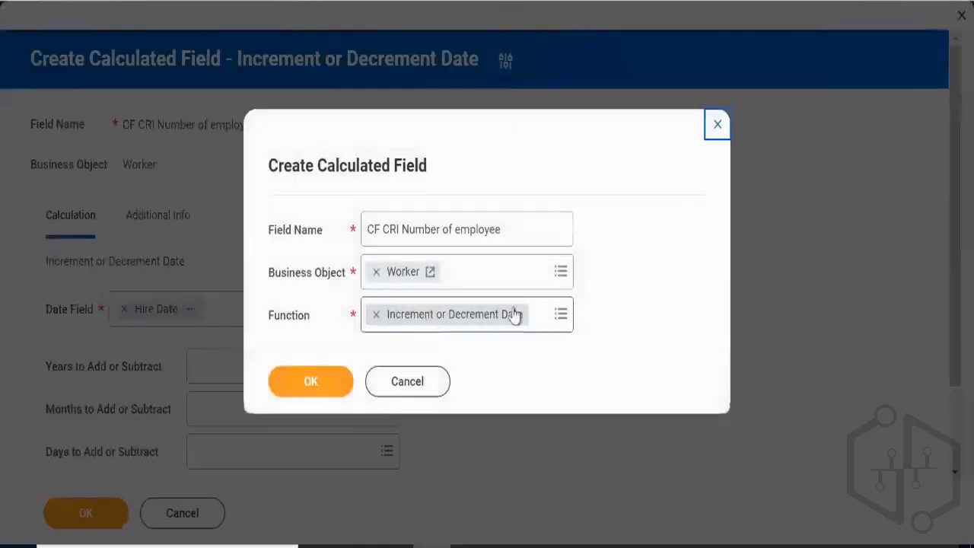
Replace the calculated field's Increment or Decrement Date function with Lookup Related Value.
{"action": "left_click", "coordinate": [376, 314]}
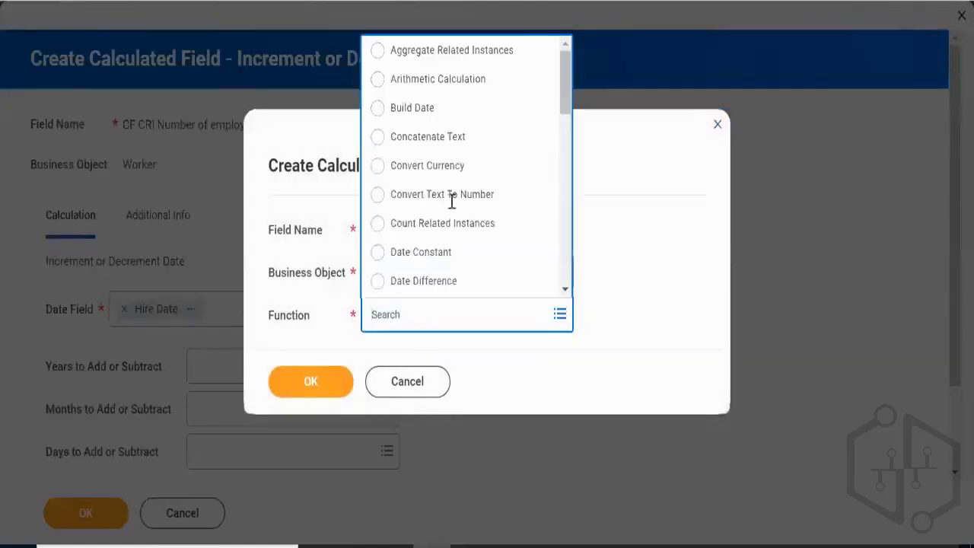
{"action": "scroll", "coordinate": [461, 187], "scroll_direction": "down", "scroll_amount": 3}
{"action": "scroll", "coordinate": [461, 187], "scroll_direction": "down", "scroll_amount": 3}
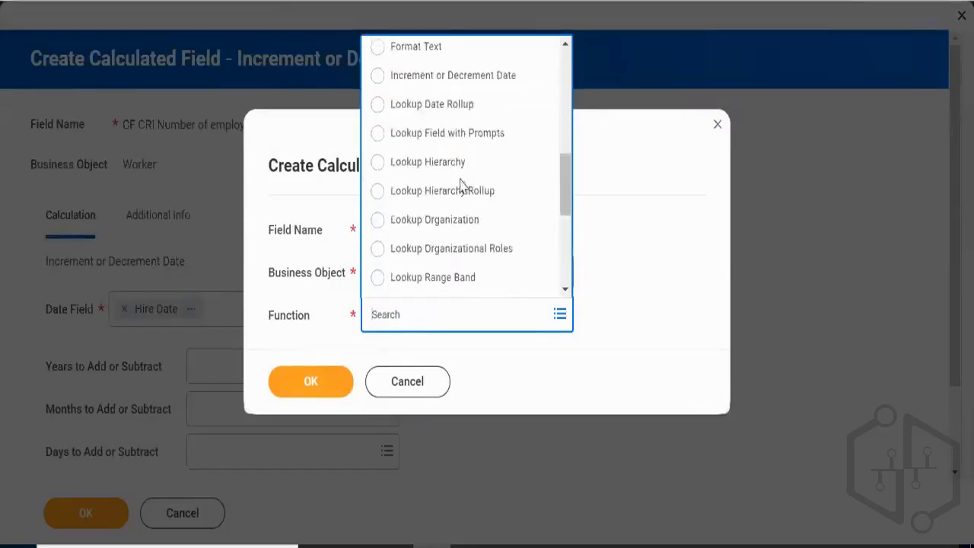
{"action": "scroll", "coordinate": [461, 187], "scroll_direction": "down", "scroll_amount": 2}
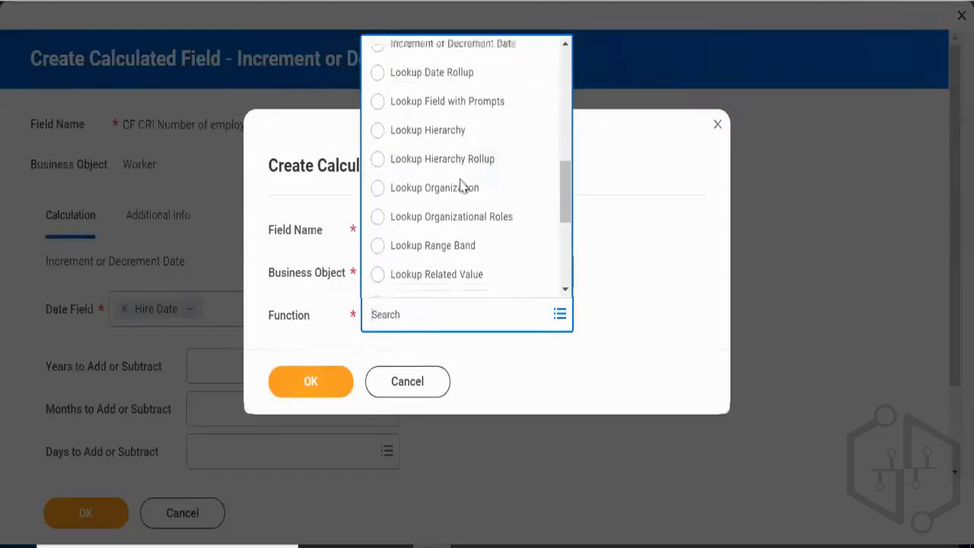
{"action": "scroll", "coordinate": [461, 187], "scroll_direction": "down", "scroll_amount": 3}
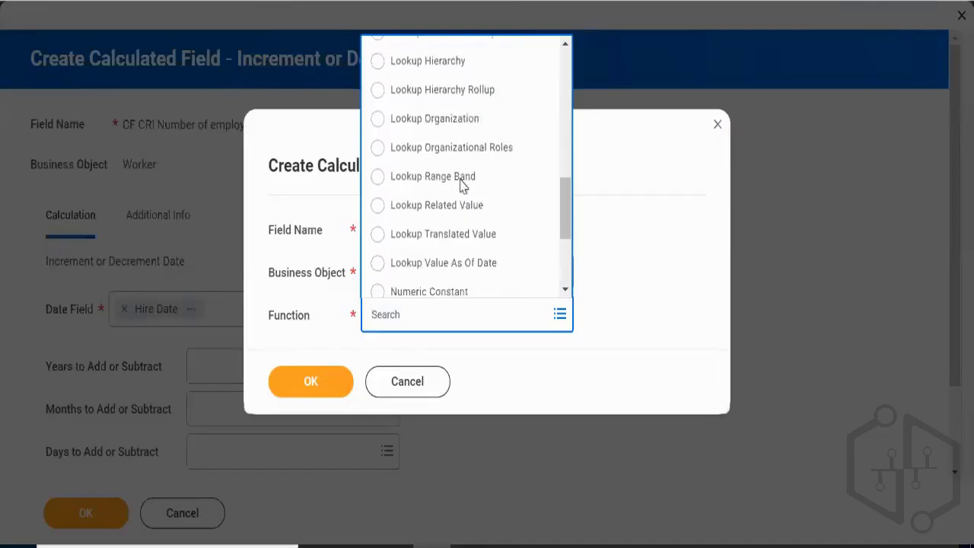
{"action": "scroll", "coordinate": [461, 187], "scroll_direction": "down", "scroll_amount": 2}
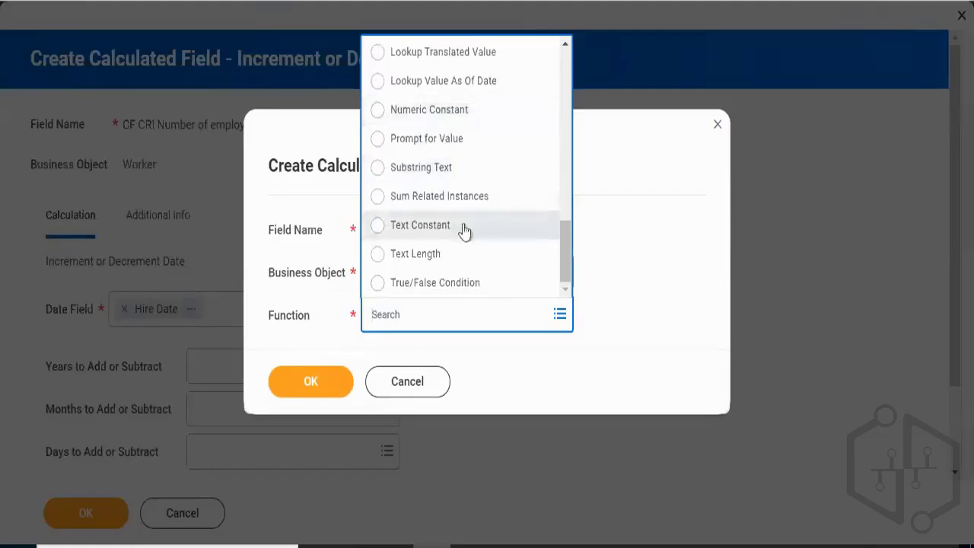
{"action": "scroll", "coordinate": [465, 231], "scroll_direction": "up", "scroll_amount": 5}
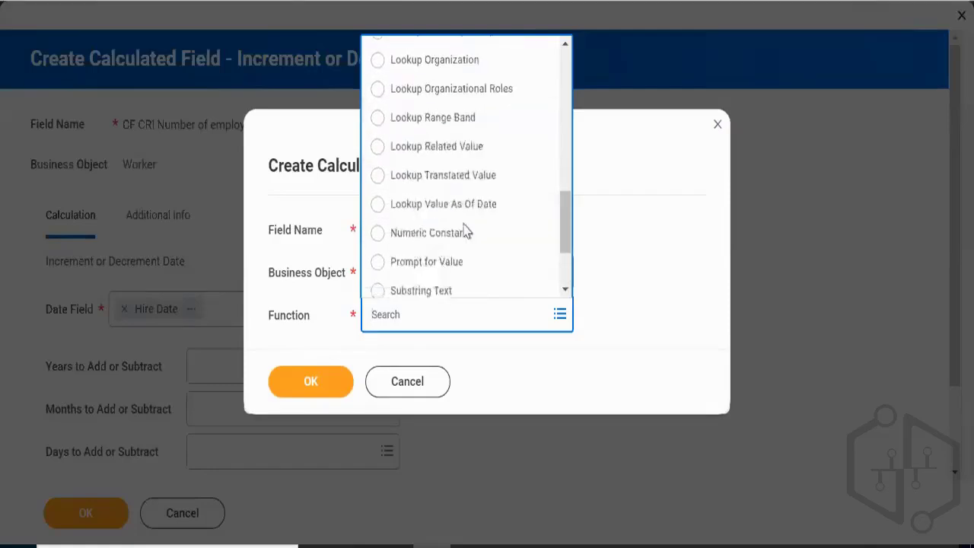
{"action": "scroll", "coordinate": [466, 231], "scroll_direction": "up", "scroll_amount": 2}
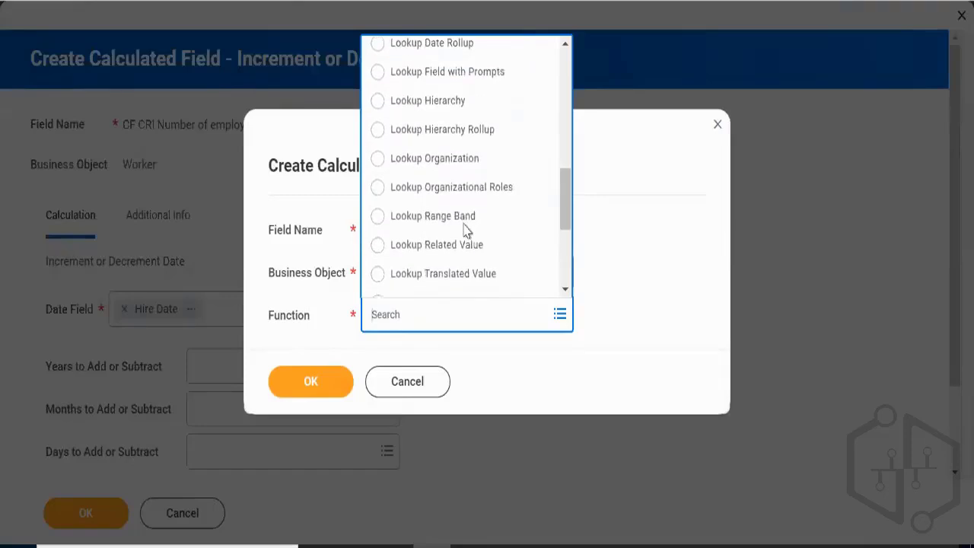
{"action": "scroll", "coordinate": [466, 231], "scroll_direction": "up", "scroll_amount": 3}
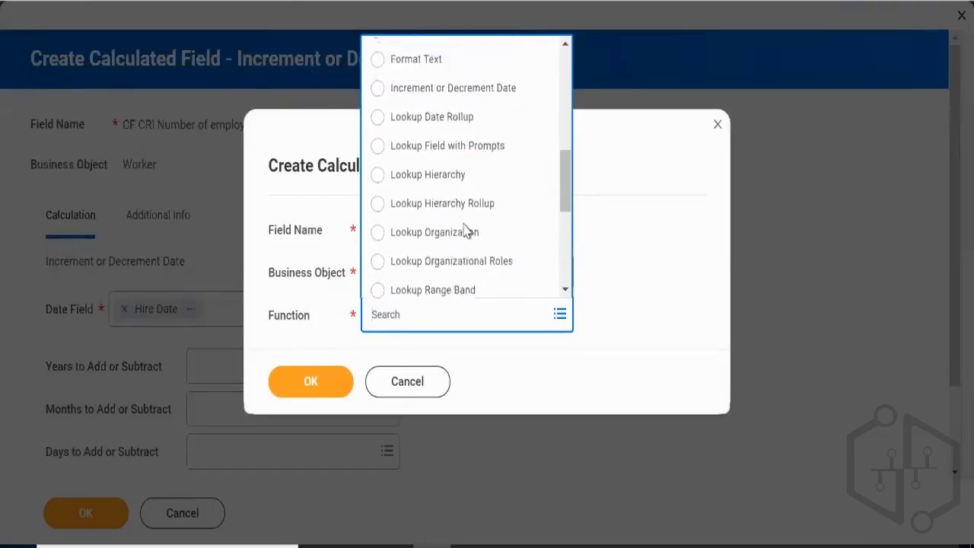
{"action": "scroll", "coordinate": [466, 231], "scroll_direction": "down", "scroll_amount": 1}
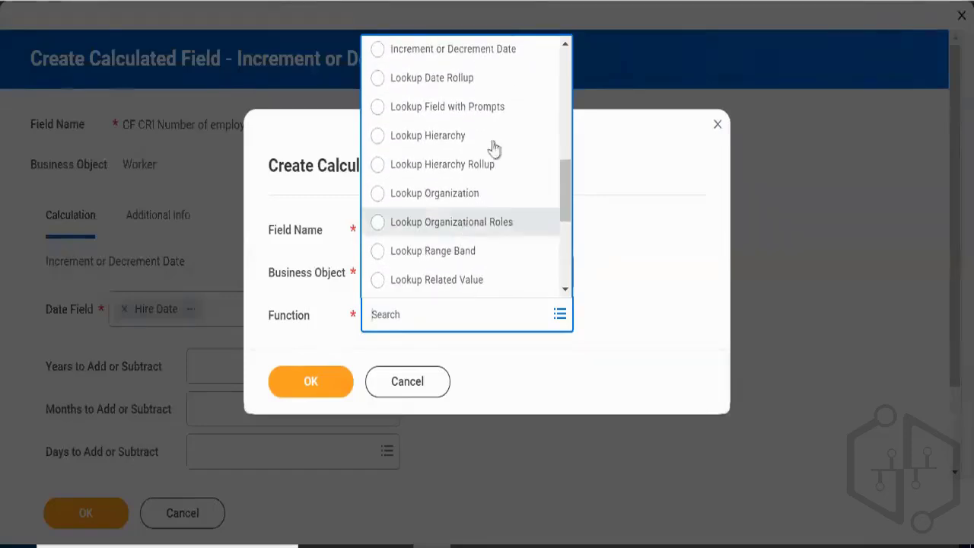
{"action": "left_click", "coordinate": [422, 292]}
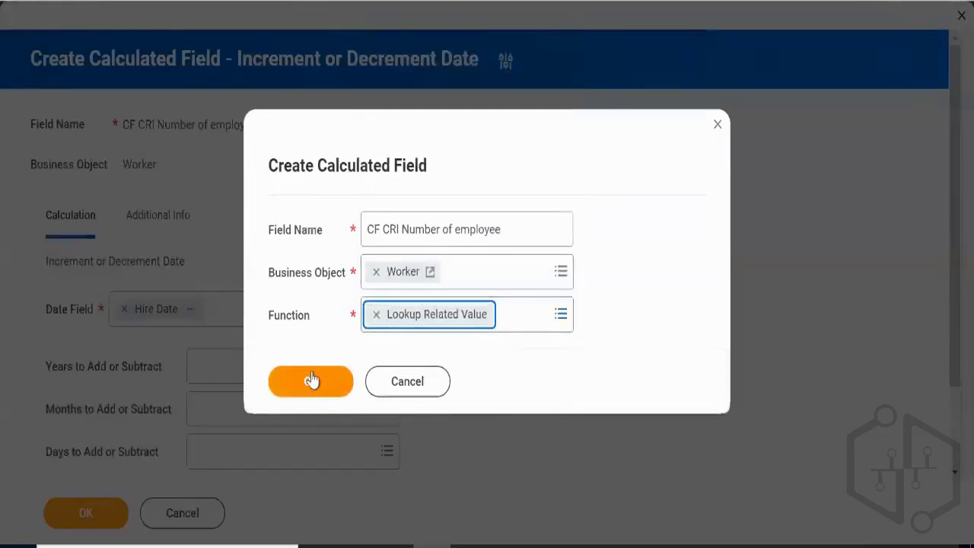
Remove Lookup Related Value from the calculated field and browse the available functions through True/False Condition.
{"action": "left_click", "coordinate": [377, 317]}
{"action": "left_click", "coordinate": [468, 315]}
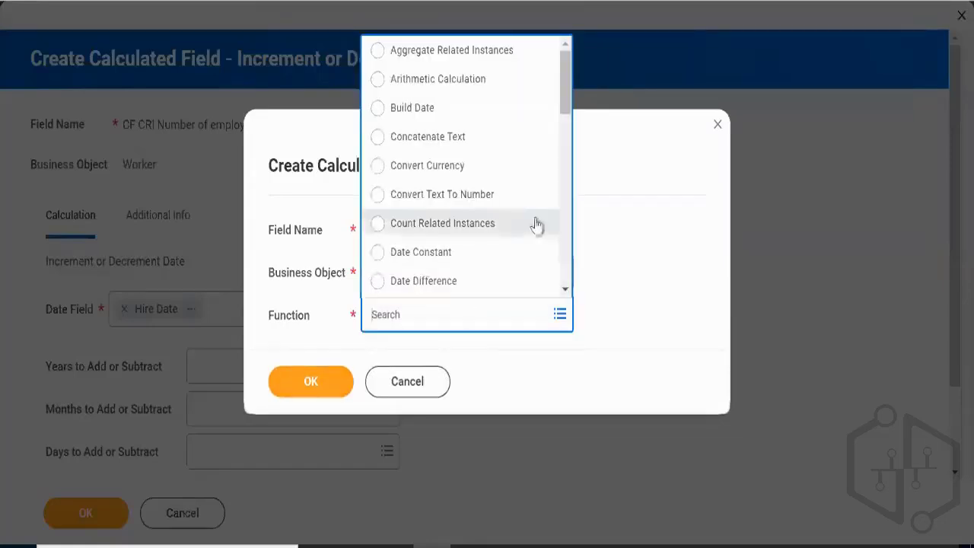
{"action": "left_click_drag", "start_coordinate": [572, 110], "coordinate": [557, 312]}
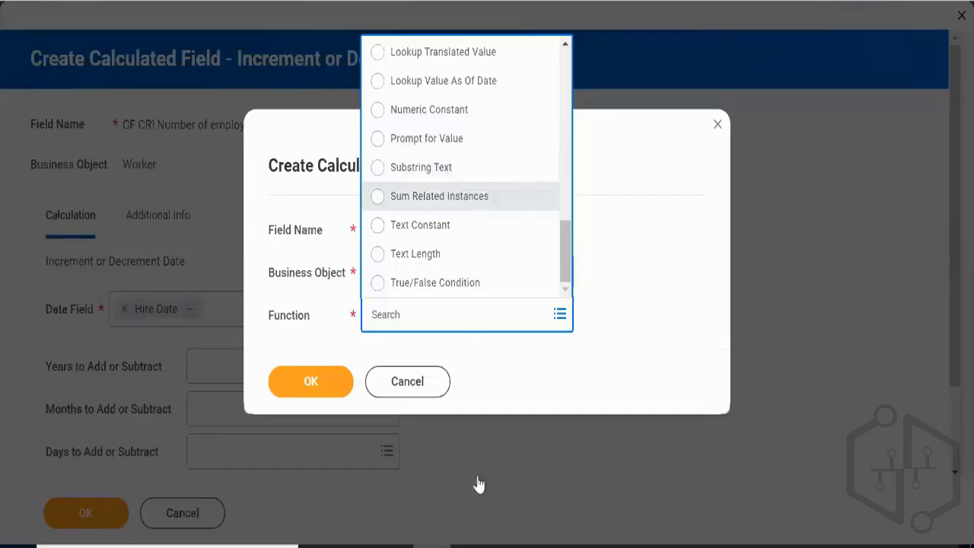
Switch to Notepad to review the text-formatting notes, and return to Workday's function choices.
{"action": "left_click", "coordinate": [469, 546]}
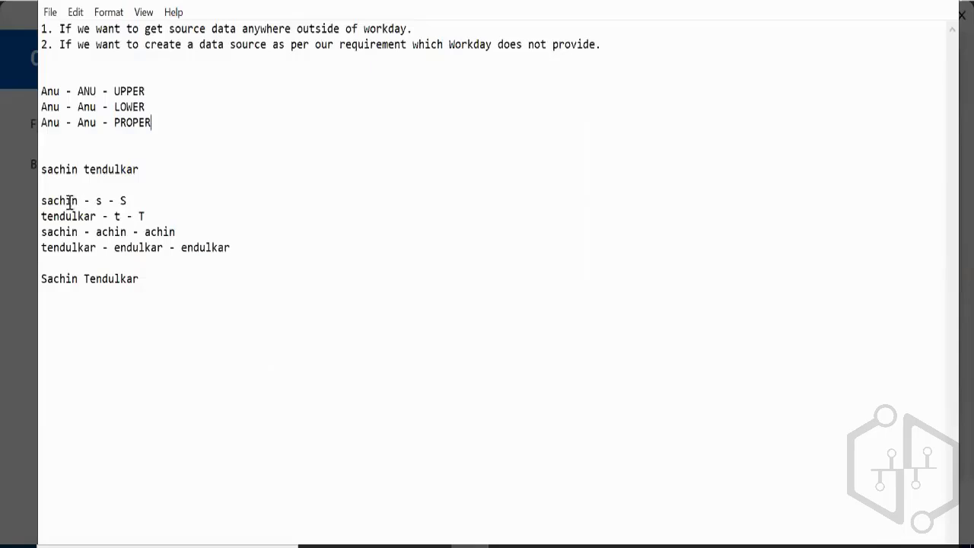
{"action": "key", "text": "alt+Tab"}
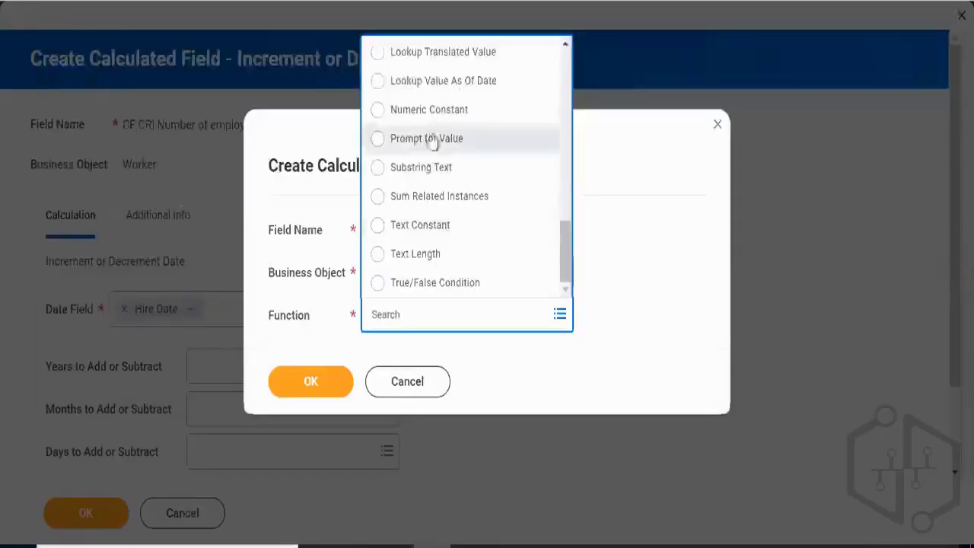
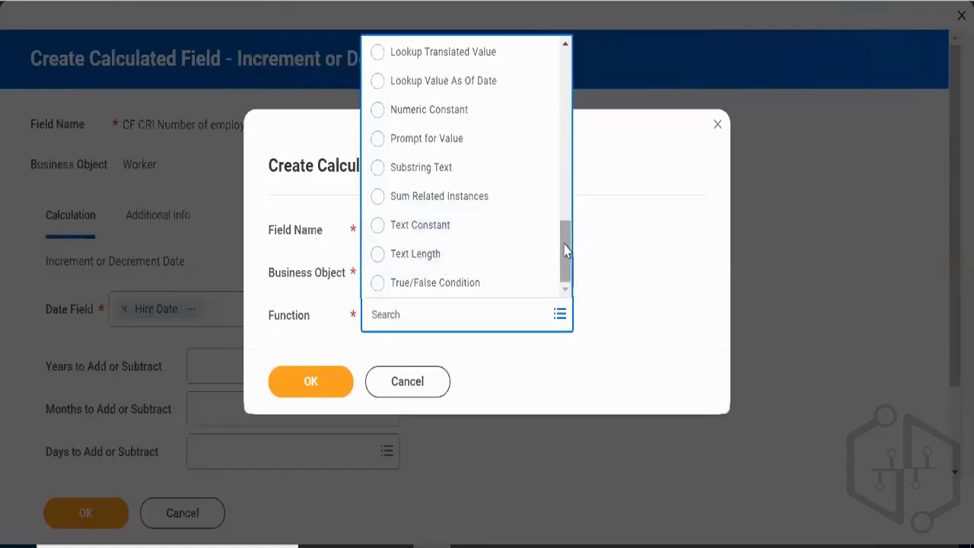
Review the "sachin" example in the Notepad notes and the CF EE Gender M/F column in the Workday report definition.
{"action": "left_click", "coordinate": [469, 546]}
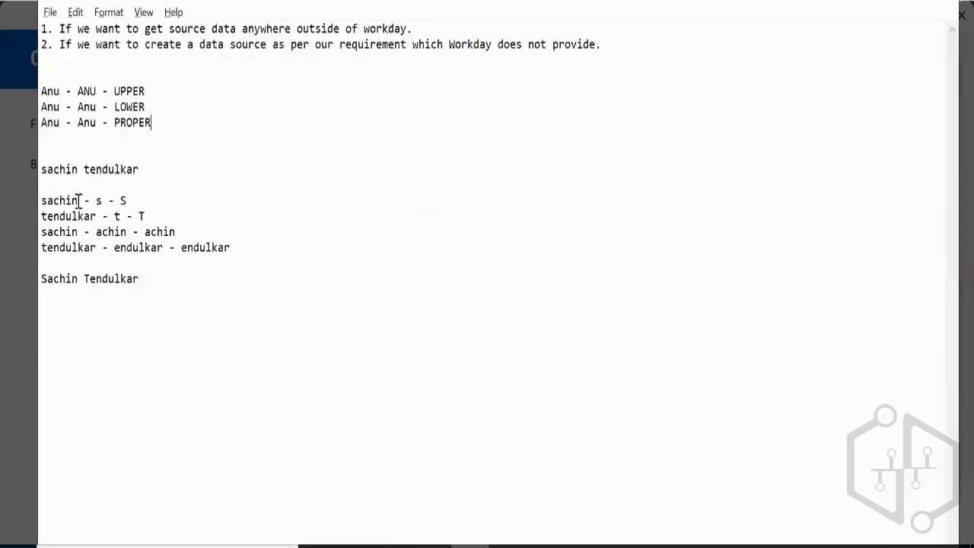
{"action": "left_click_drag", "start_coordinate": [78, 200], "coordinate": [30, 216]}
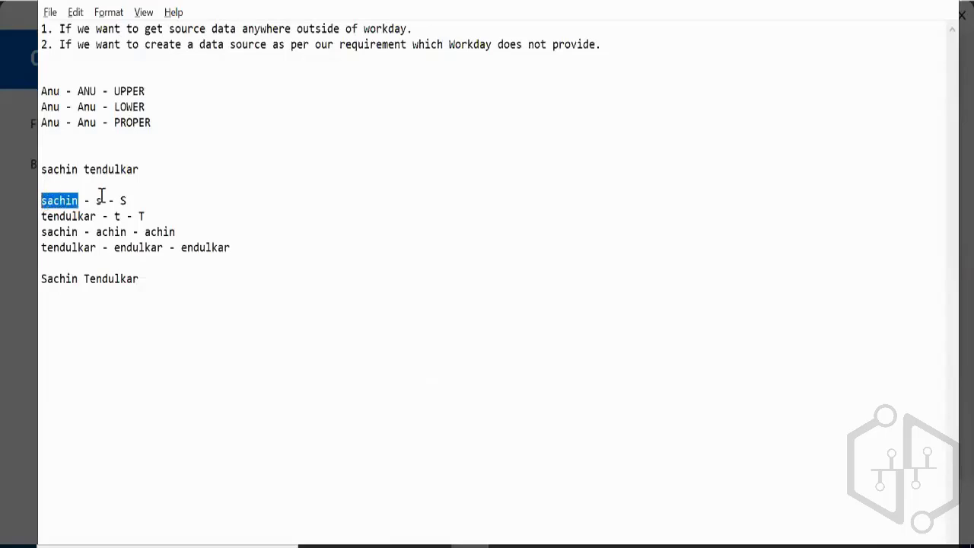
{"action": "key", "text": "alt+Tab"}
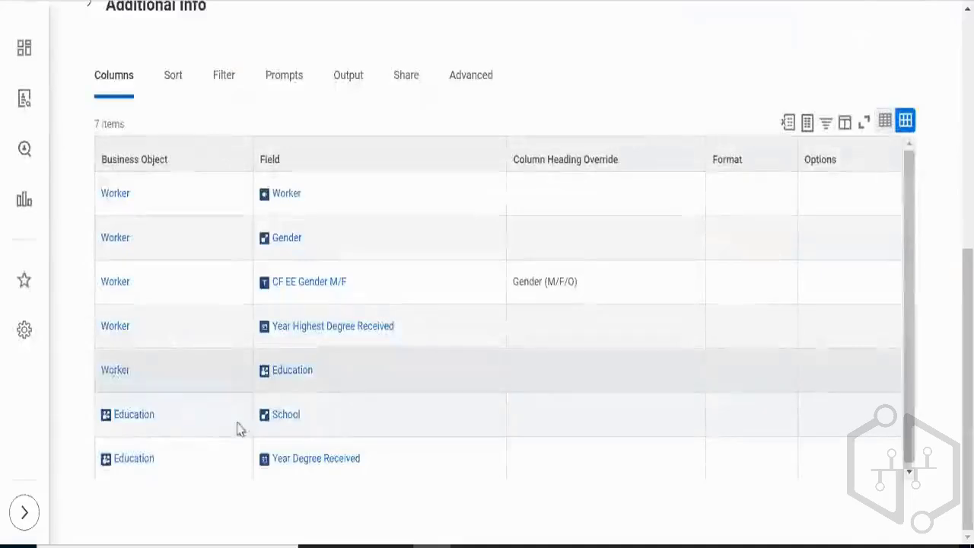
{"action": "left_click", "coordinate": [326, 286]}
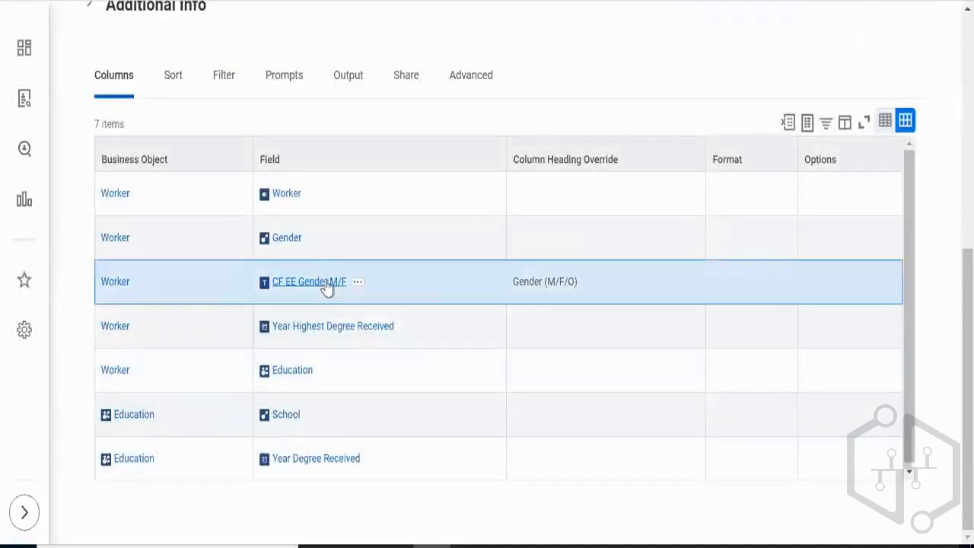
{"action": "right_click", "coordinate": [326, 287]}
{"action": "left_click", "coordinate": [367, 295]}
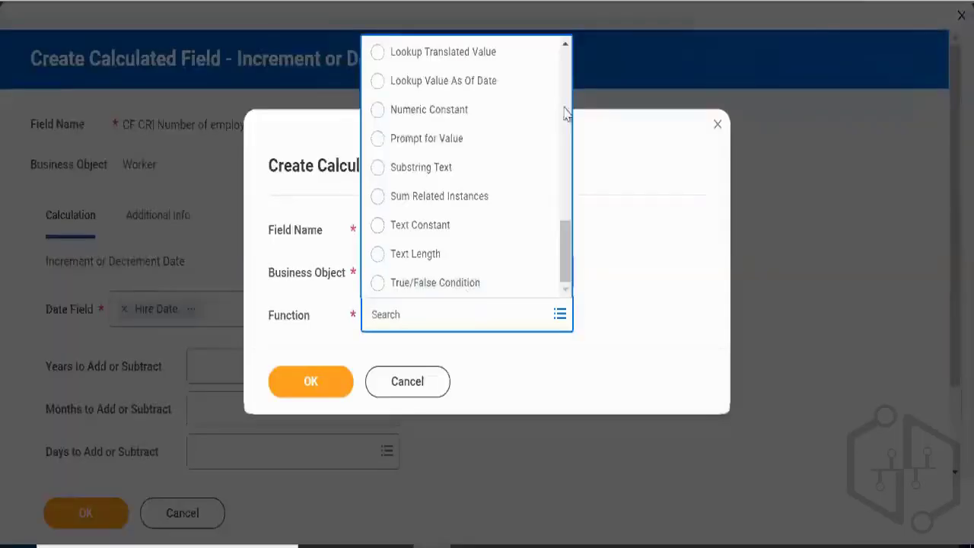
{"action": "scroll", "coordinate": [475, 297], "scroll_direction": "up", "scroll_amount": 5}
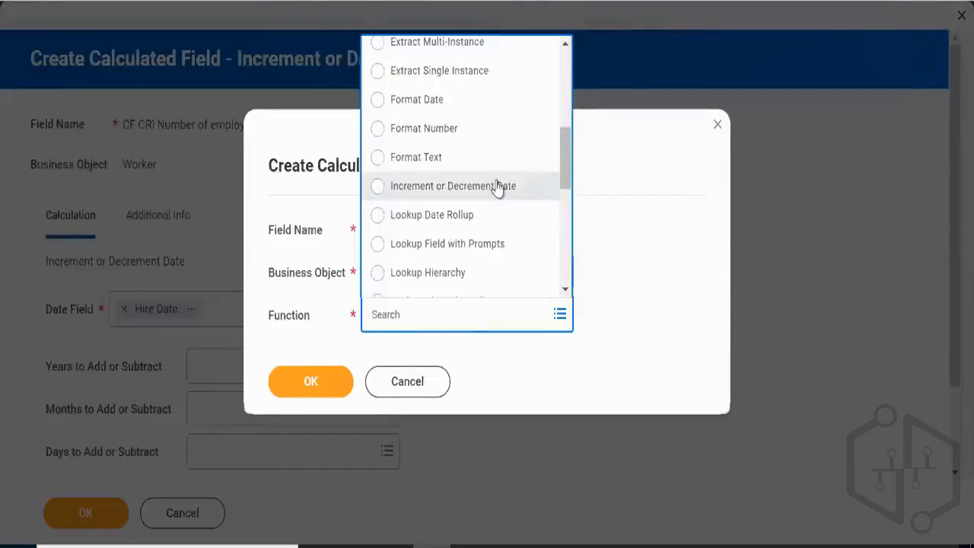
{"action": "key", "text": "Down"}
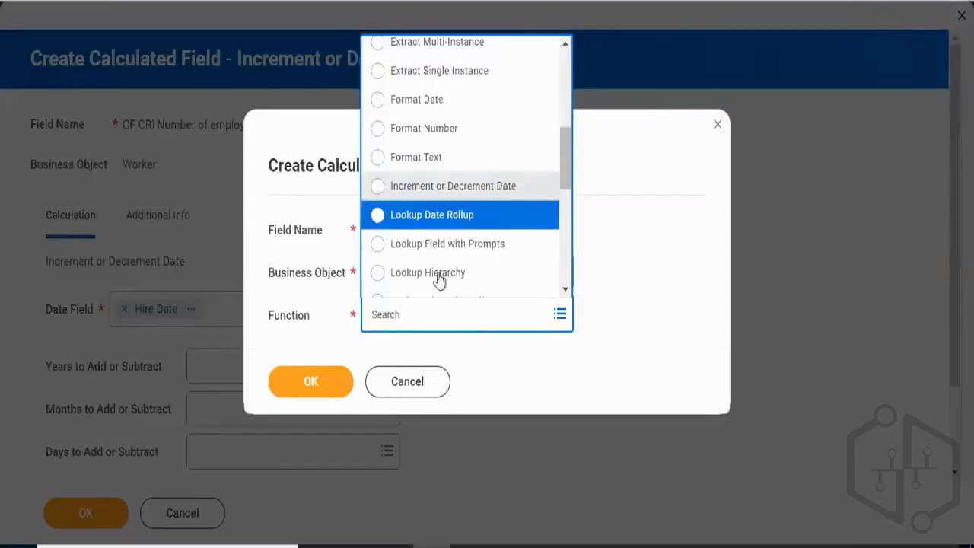
{"action": "key", "text": "Return"}
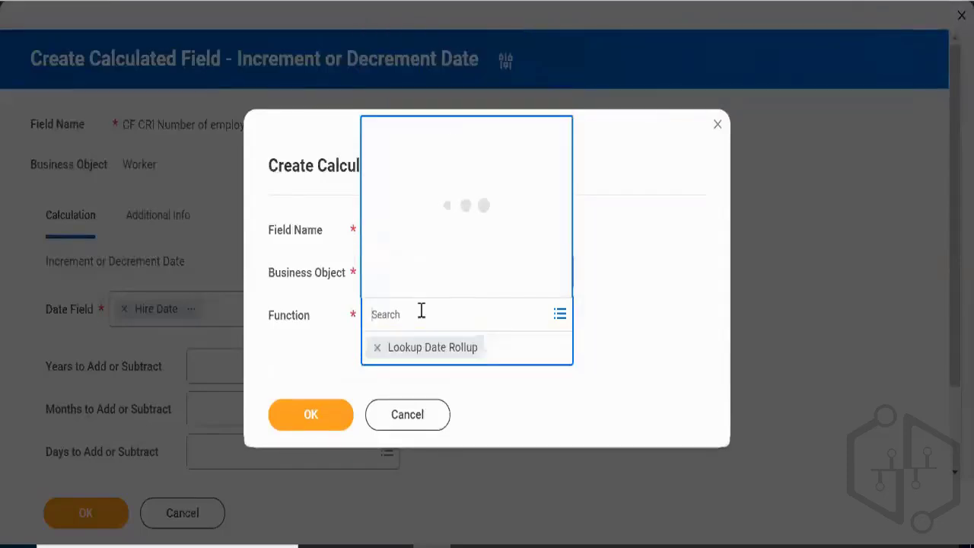
{"action": "left_click", "coordinate": [377, 347]}
Set the calculated field's function to Lookup Related Value and proceed to its calculation settings.
{"action": "left_click", "coordinate": [397, 315]}
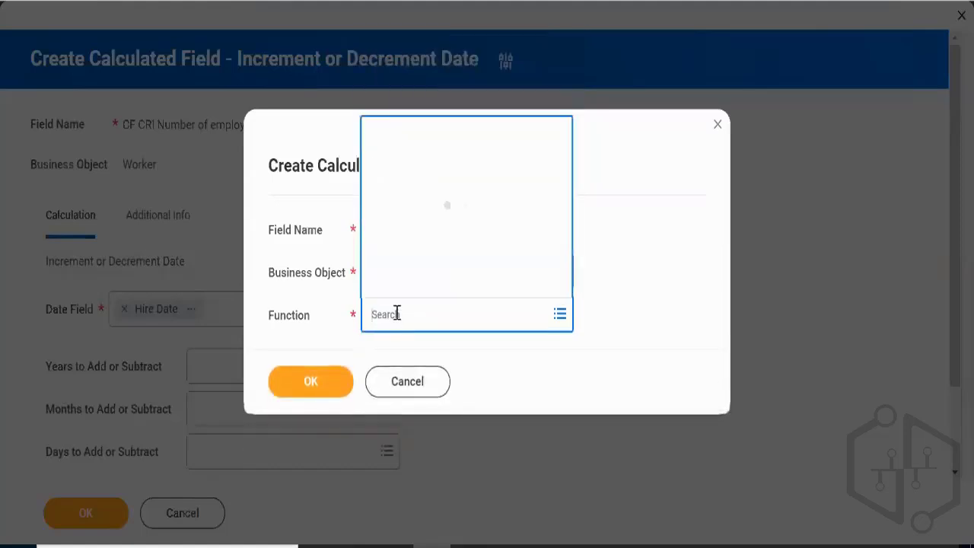
{"action": "type", "text": "lrv"}
{"action": "key", "text": "Return"}
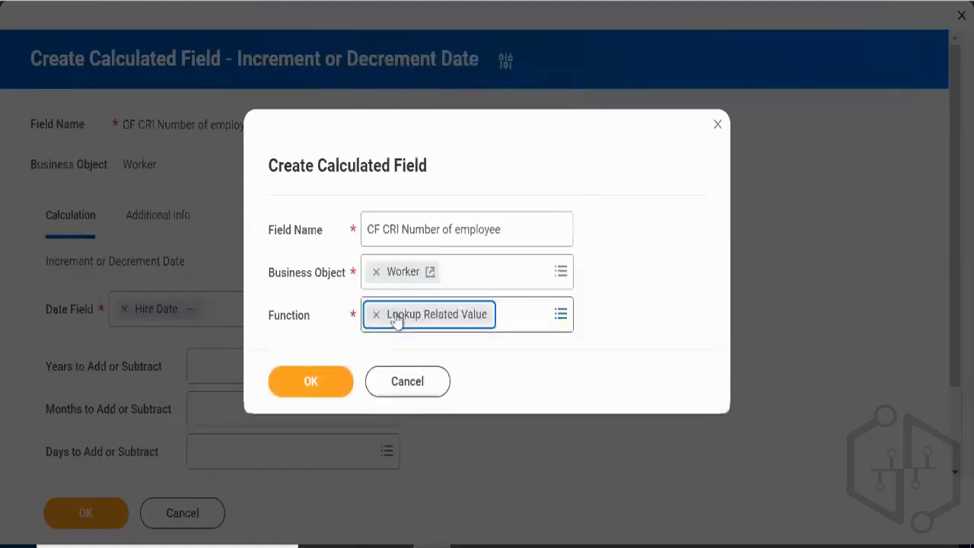
{"action": "left_click", "coordinate": [316, 387]}
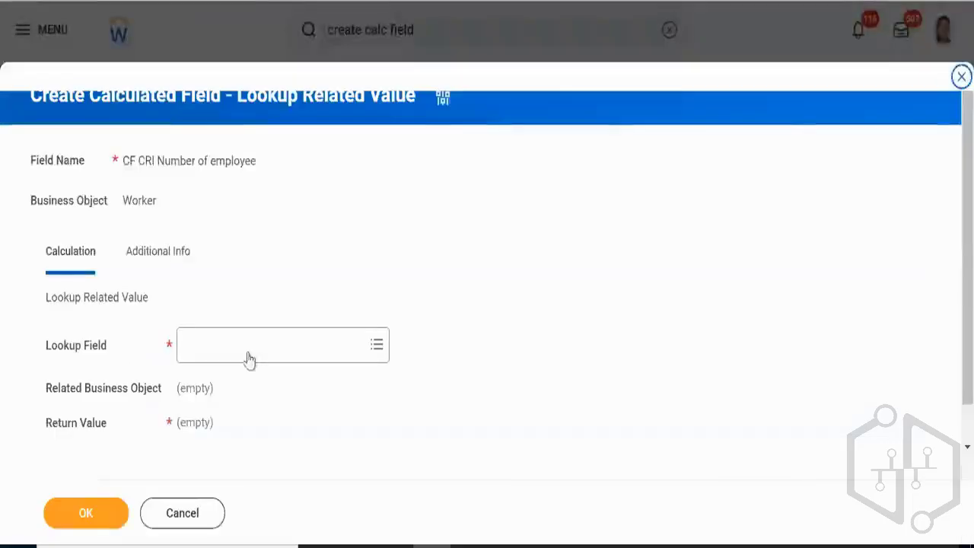
Search the lookup fields for "education" and start a new nested calculated field for the lookup.
{"action": "left_click", "coordinate": [248, 344]}
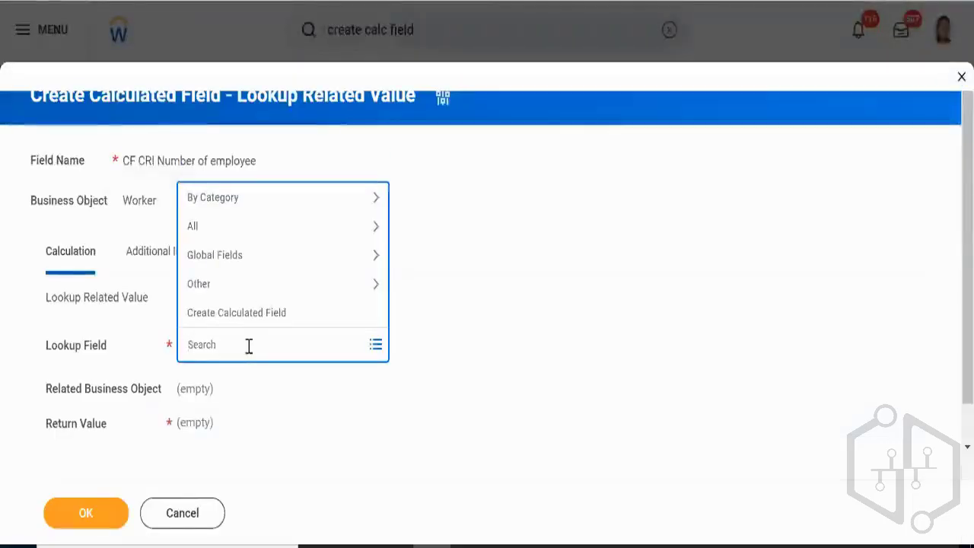
{"action": "type", "text": "education"}
{"action": "key", "text": "Return"}
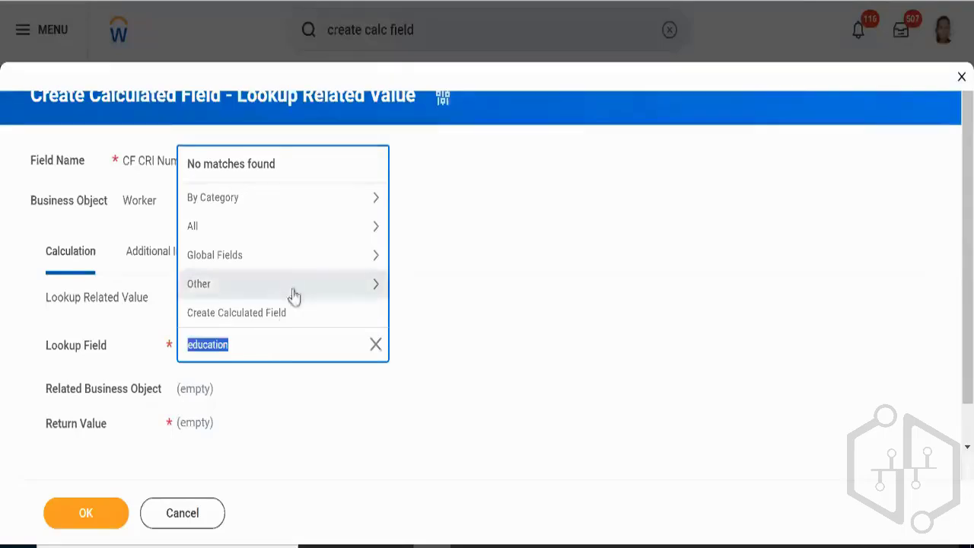
{"action": "left_click", "coordinate": [281, 315]}
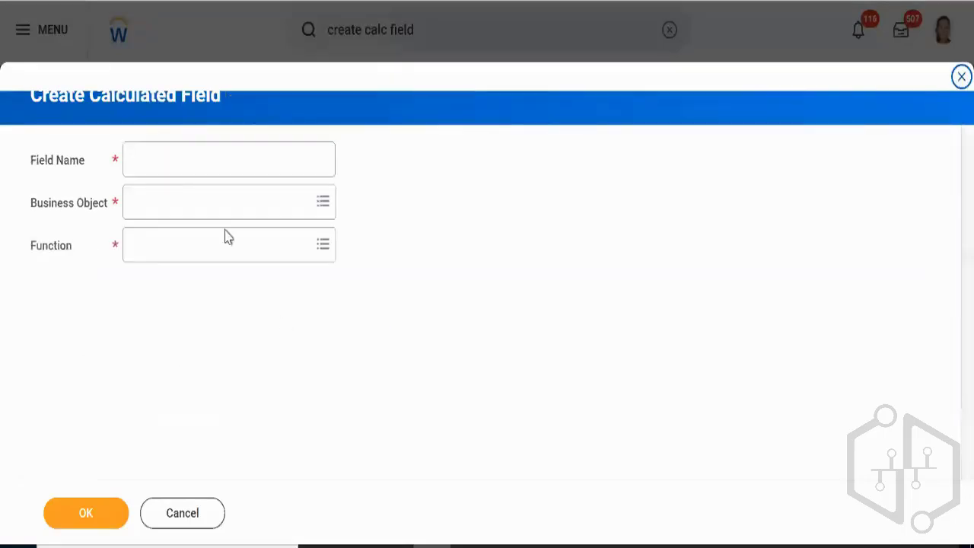
Name the nested calculated field CF ESI Education and assign it to the Education business object.
{"action": "left_click", "coordinate": [172, 167]}
{"action": "type", "text": "C"}
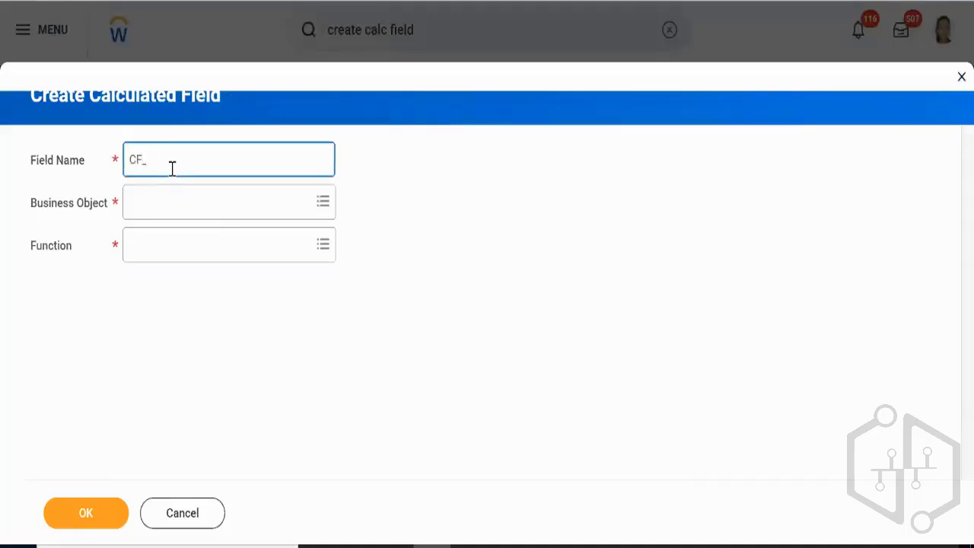
{"action": "type", "text": "F ESI Education"}
{"action": "key", "text": "Tab"}
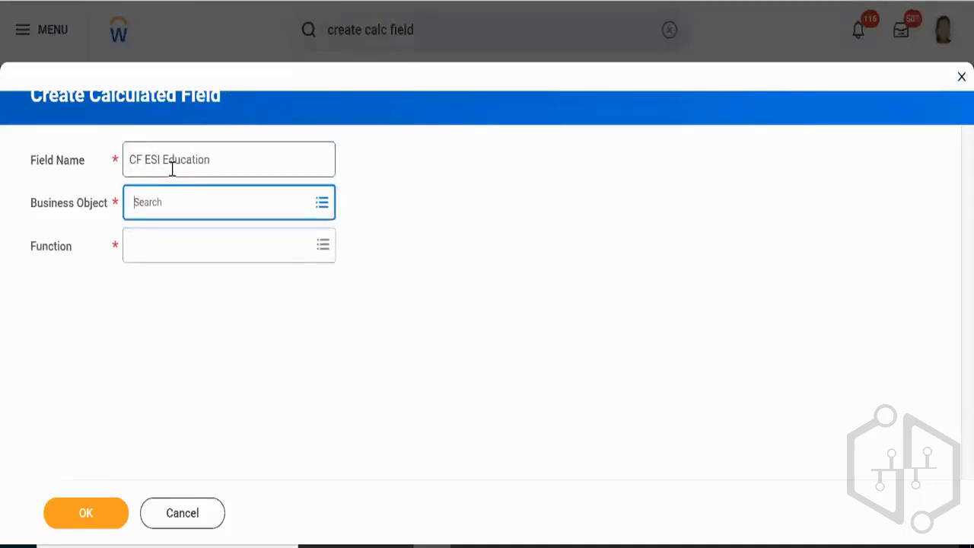
{"action": "type", "text": "ed"}
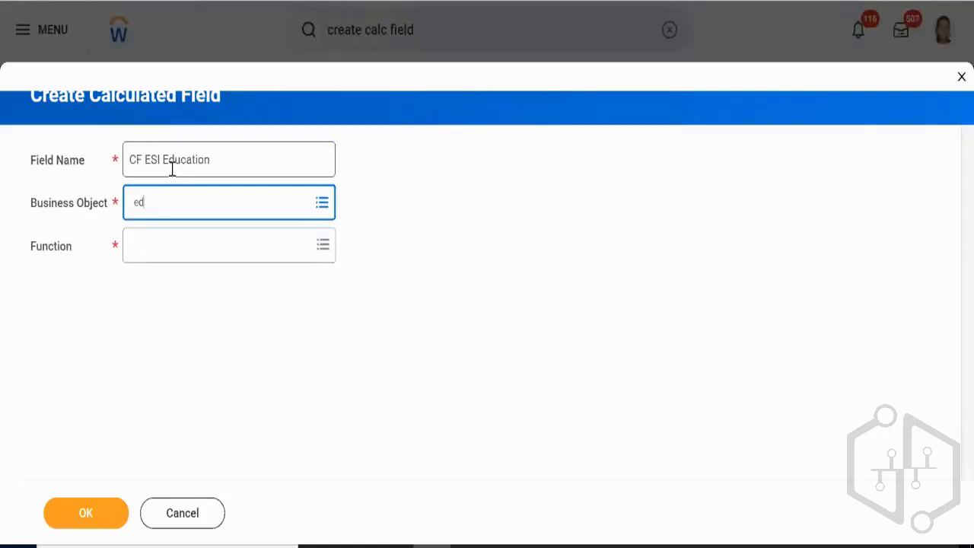
{"action": "type", "text": "ucation"}
{"action": "key", "text": "Return"}
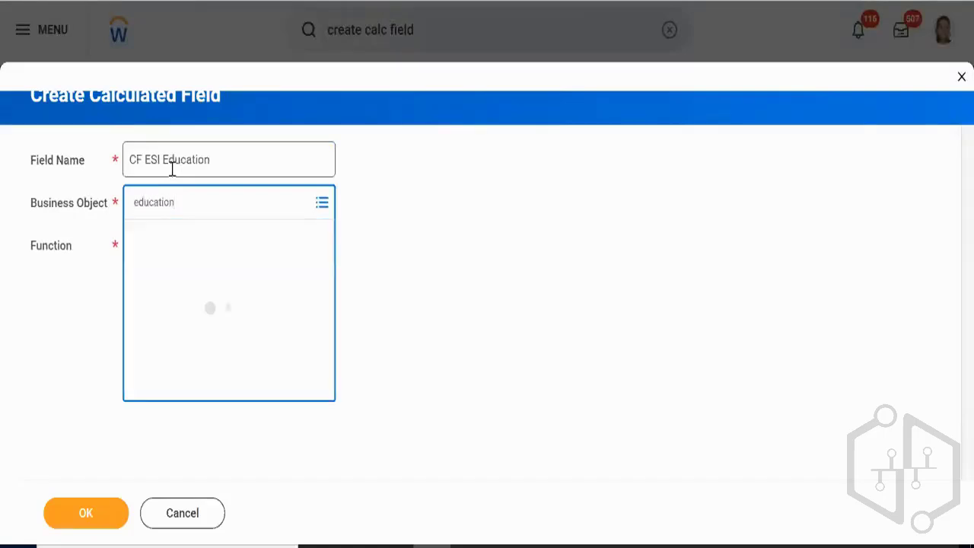
{"action": "left_click", "coordinate": [158, 275]}
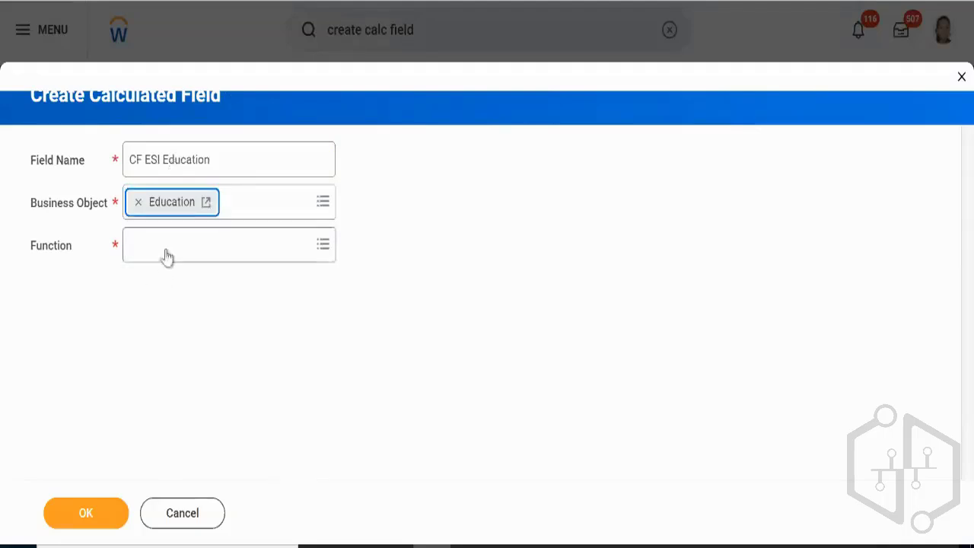
Set the function of CF ESI Education to Extract Single Instance and proceed to its calculation settings.
{"action": "left_click", "coordinate": [165, 251]}
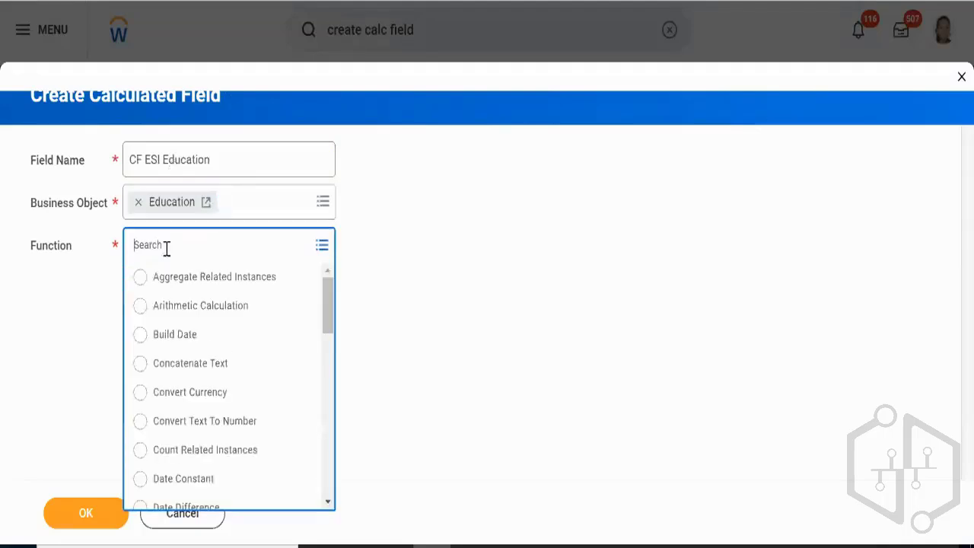
{"action": "type", "text": "ext"}
{"action": "key", "text": "Return"}
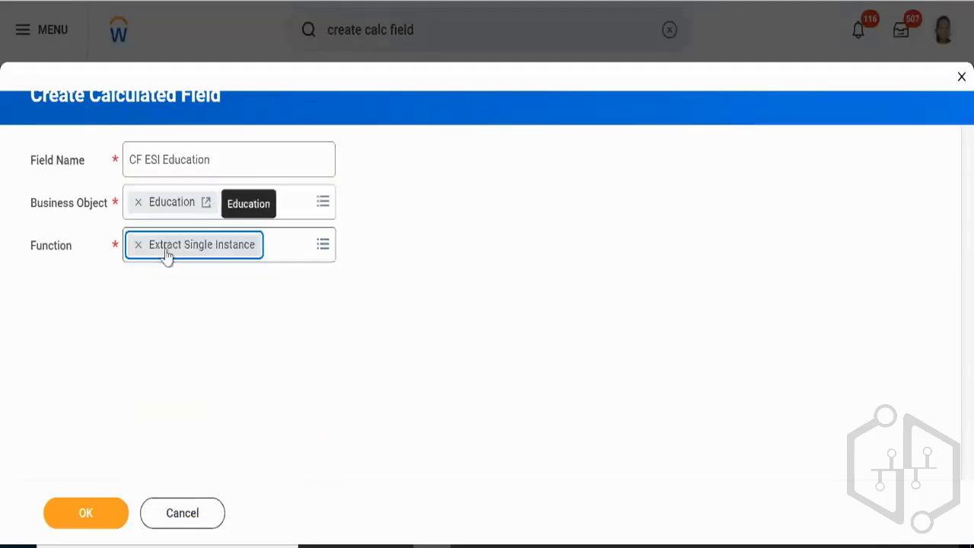
{"action": "left_click", "coordinate": [83, 512]}
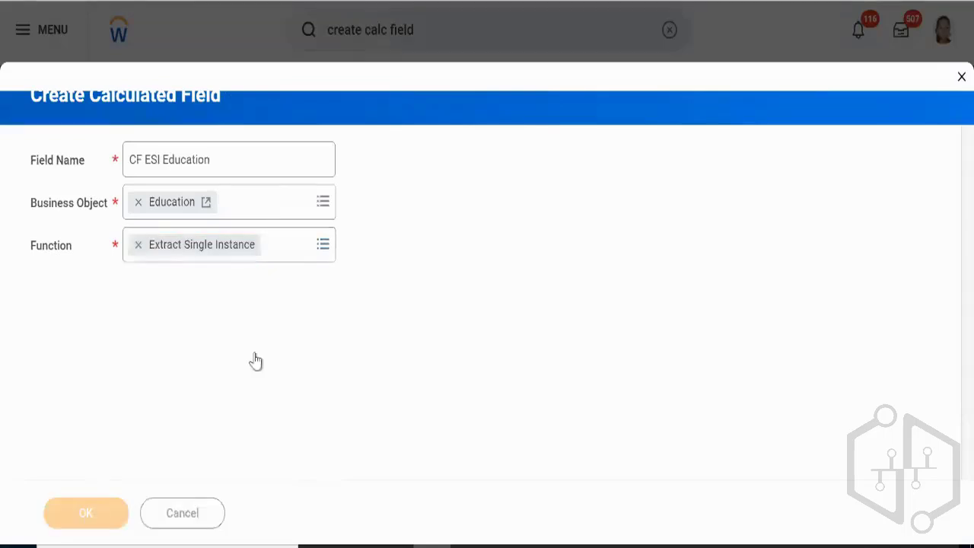
Set the source field of CF ESI Education to Education Attachment and try to leave the form.
{"action": "left_click", "coordinate": [215, 348]}
{"action": "type", "text": "e"}
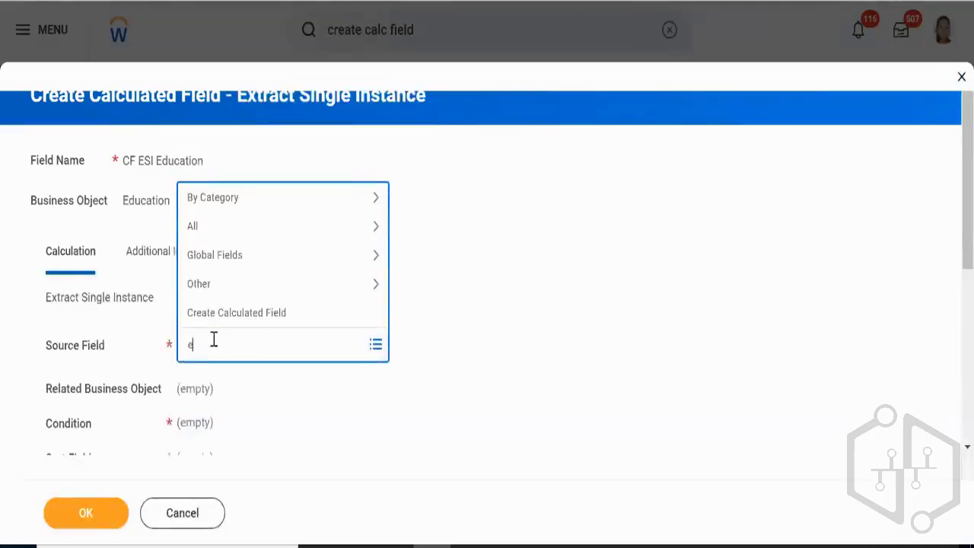
{"action": "type", "text": "ducation"}
{"action": "key", "text": "Return"}
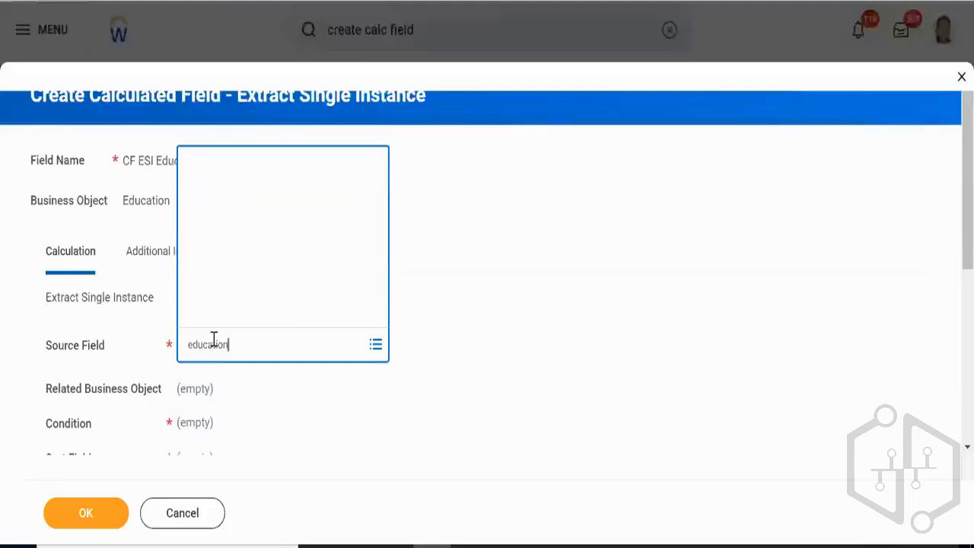
{"action": "scroll", "coordinate": [203, 390], "scroll_direction": "down", "scroll_amount": 3}
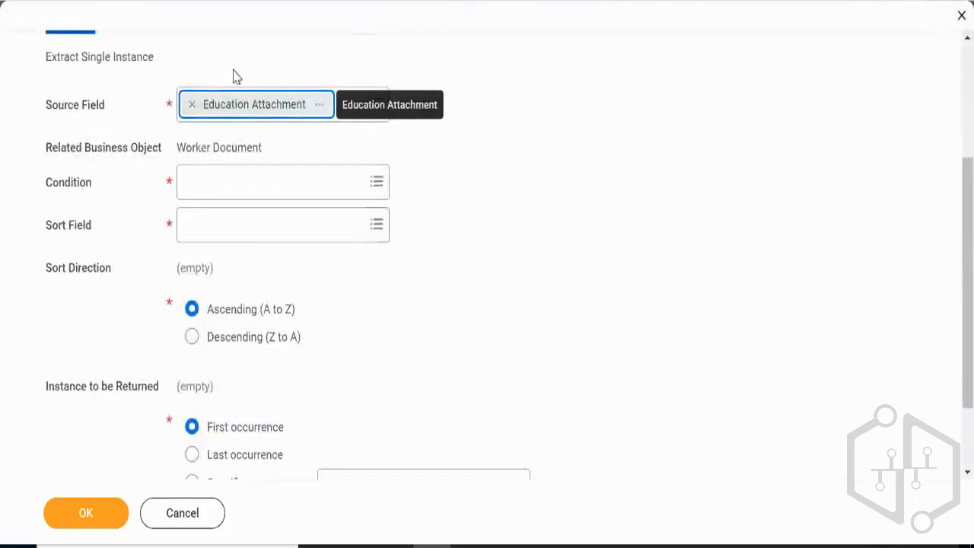
{"action": "left_click", "coordinate": [185, 20]}
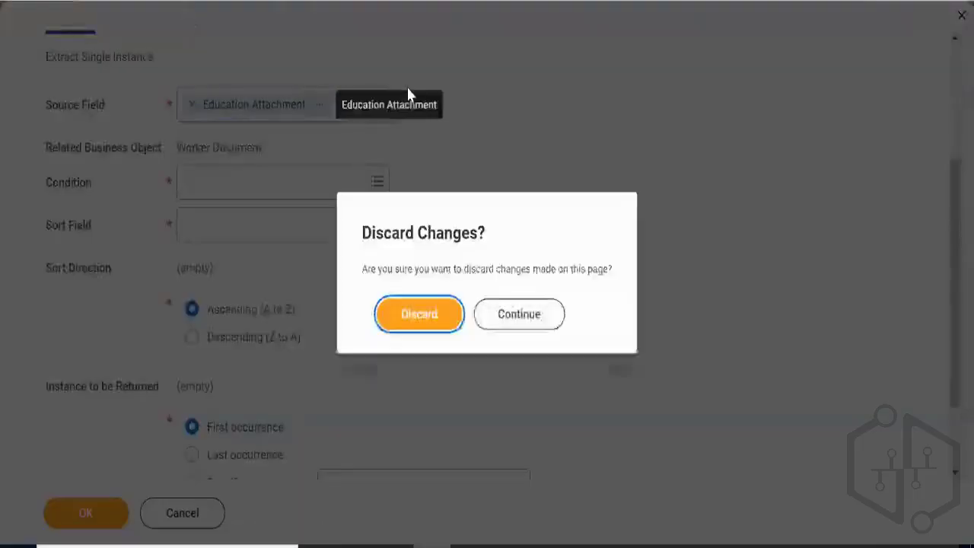
{"action": "left_click", "coordinate": [545, 315]}
{"action": "scroll", "coordinate": [545, 315], "scroll_direction": "up", "scroll_amount": 3}
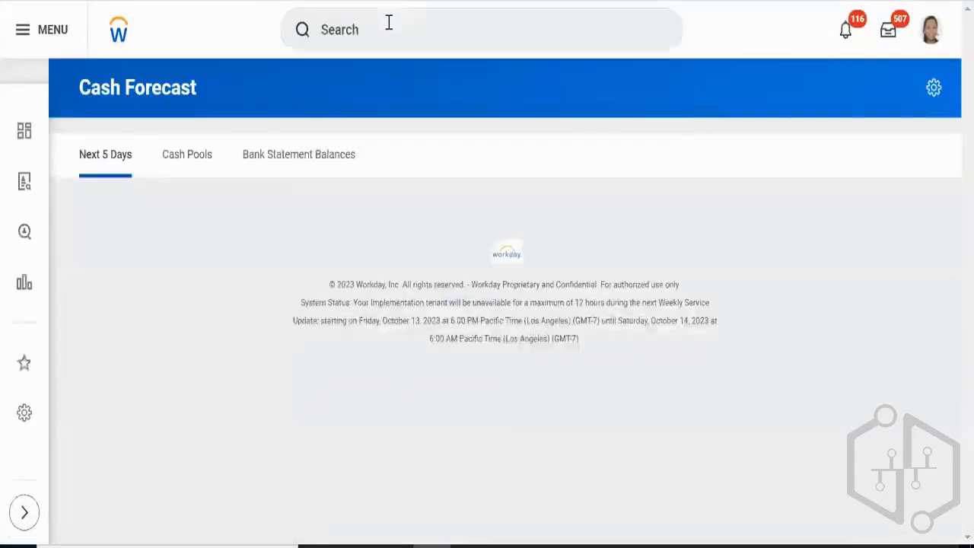
Search Workday for "create calc field" and open the Create Calculated Field task.
{"action": "left_click", "coordinate": [388, 23]}
{"action": "type", "text": "cre"}
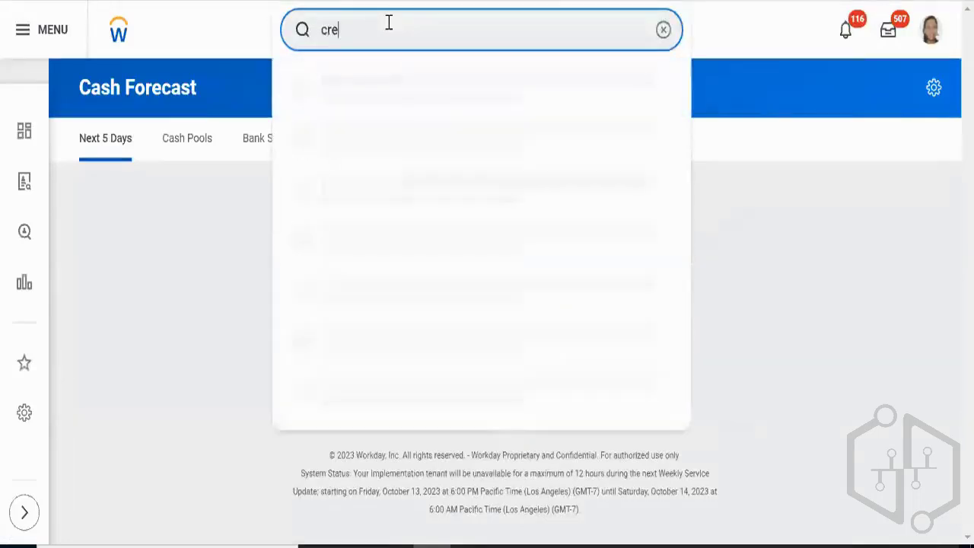
{"action": "type", "text": "ate calc fi"}
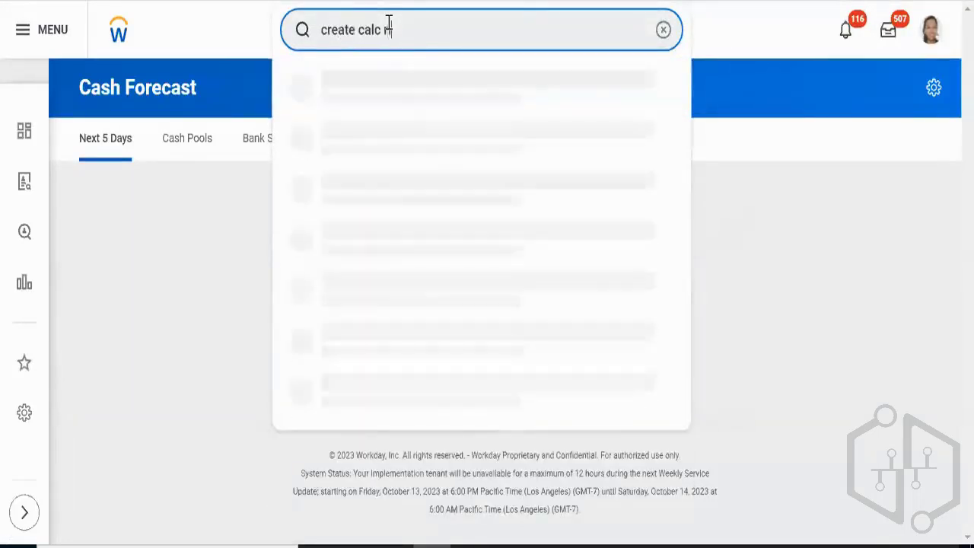
{"action": "type", "text": "el"}
{"action": "key", "text": "BackSpace"}
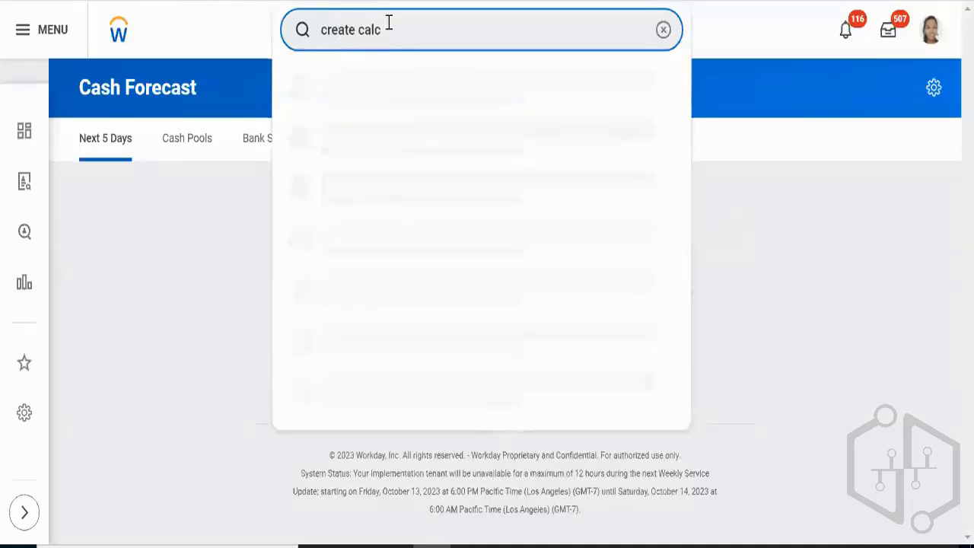
{"action": "type", "text": "ield"}
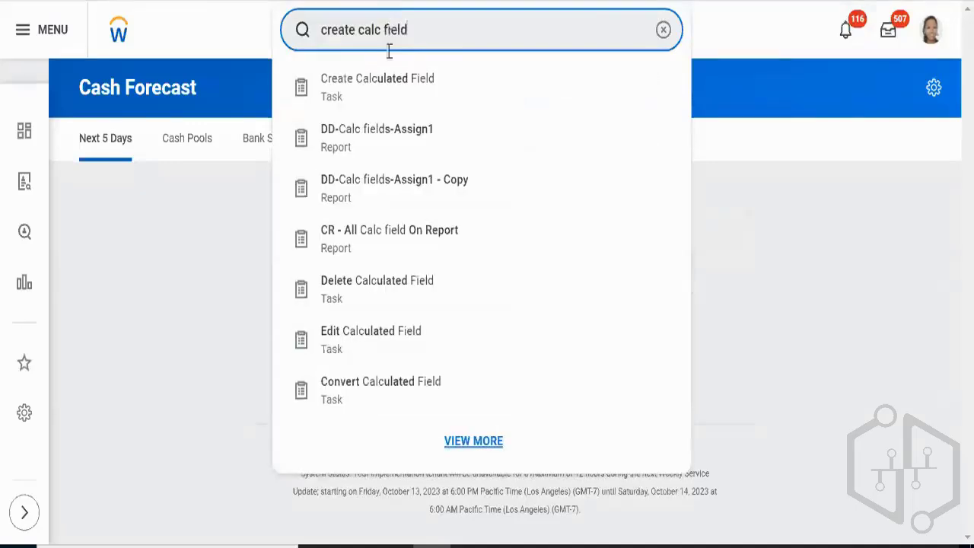
{"action": "left_click", "coordinate": [379, 103]}
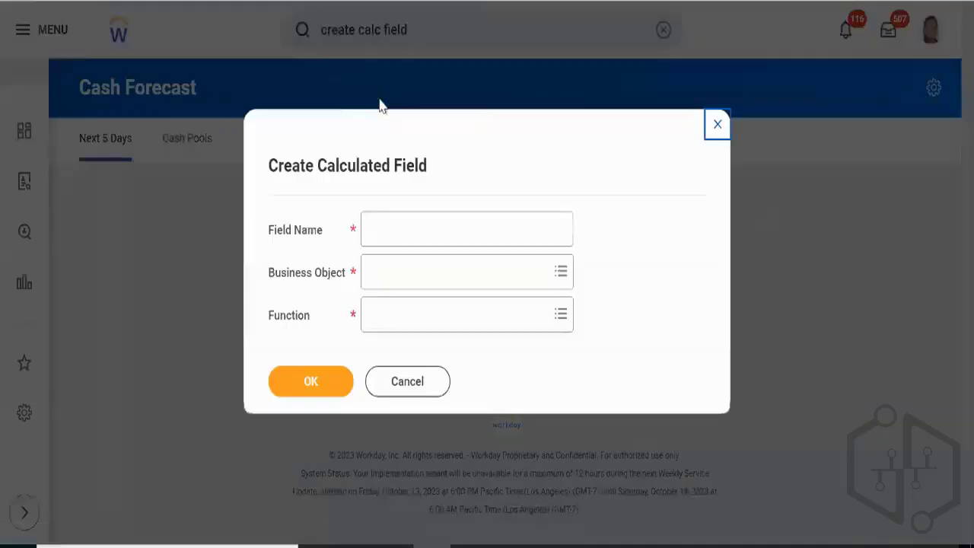
Name the new calculated field CF LRV Education School and assign it to the Worker business object.
{"action": "type", "text": "CF LRV Education School"}
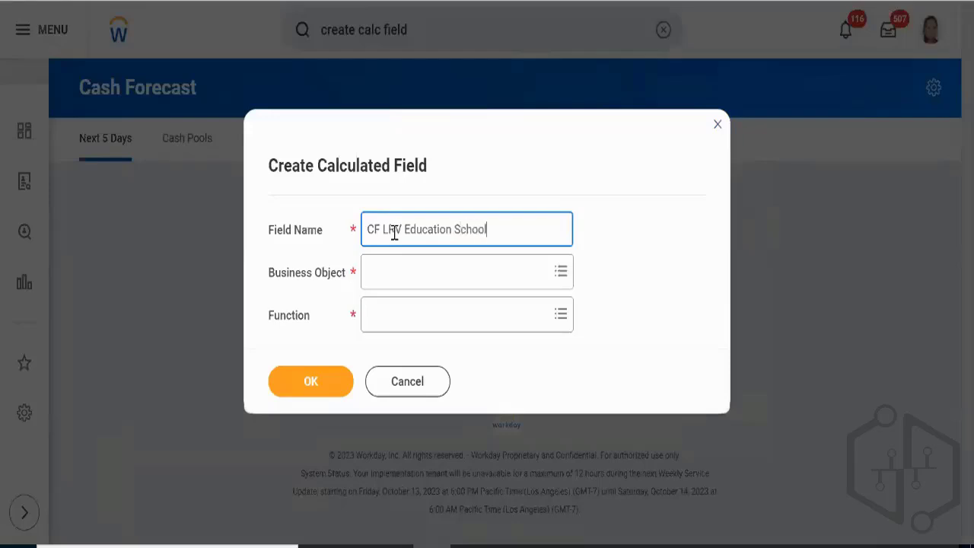
{"action": "key", "text": "Tab"}
{"action": "type", "text": "wo"}
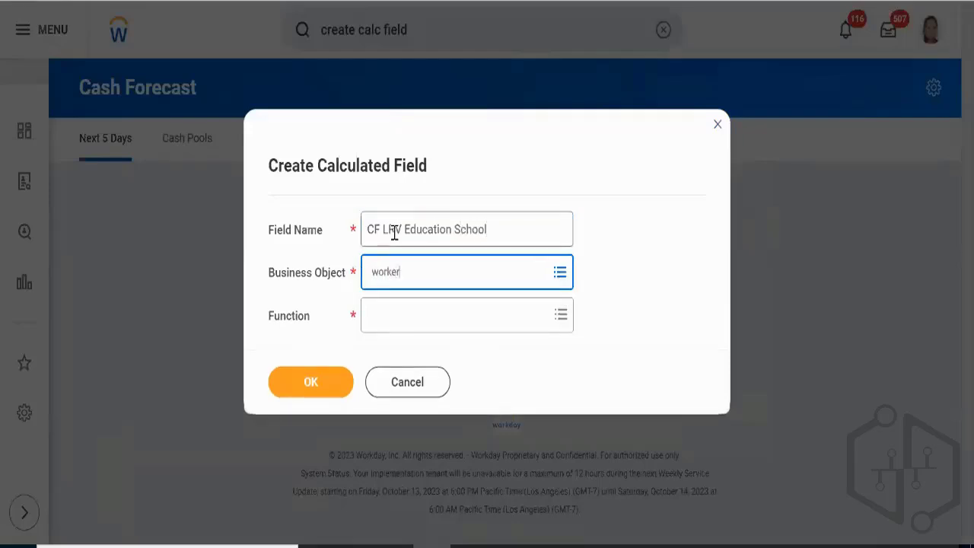
{"action": "type", "text": "rker"}
{"action": "key", "text": "Return"}
{"action": "left_click", "coordinate": [399, 342]}
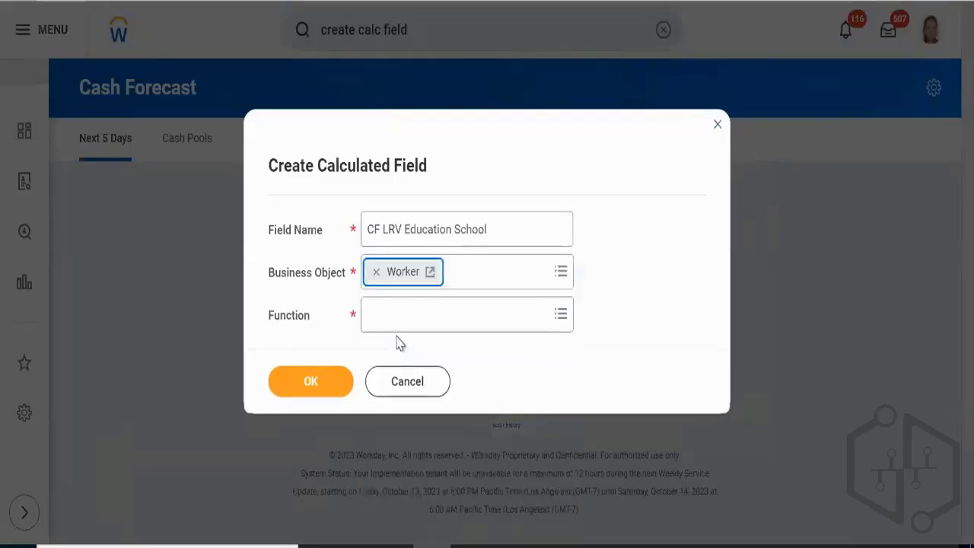
Set the function of CF LRV Education School to Lookup Related Value and proceed to its calculation settings.
{"action": "right_click", "coordinate": [412, 327]}
{"action": "left_click", "coordinate": [384, 318]}
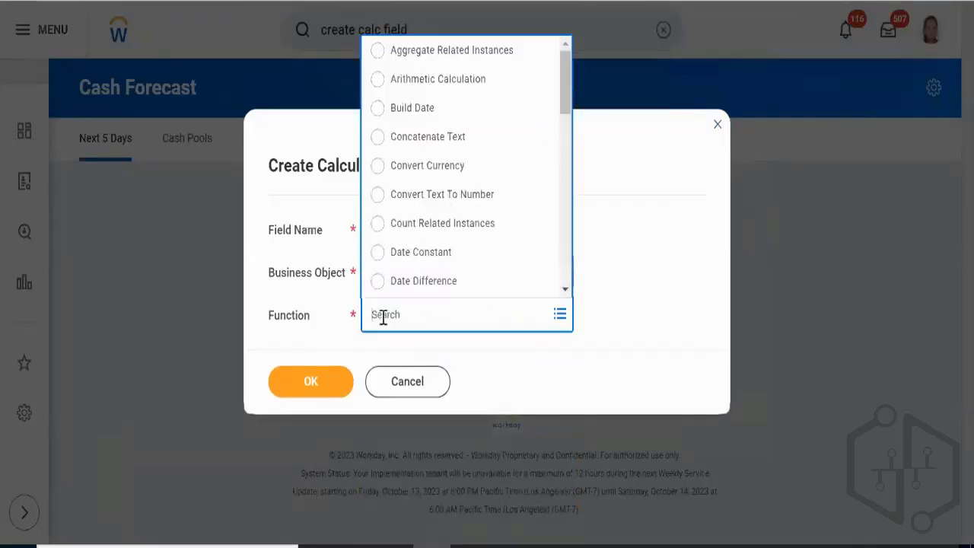
{"action": "type", "text": "lrv"}
{"action": "key", "text": "Return"}
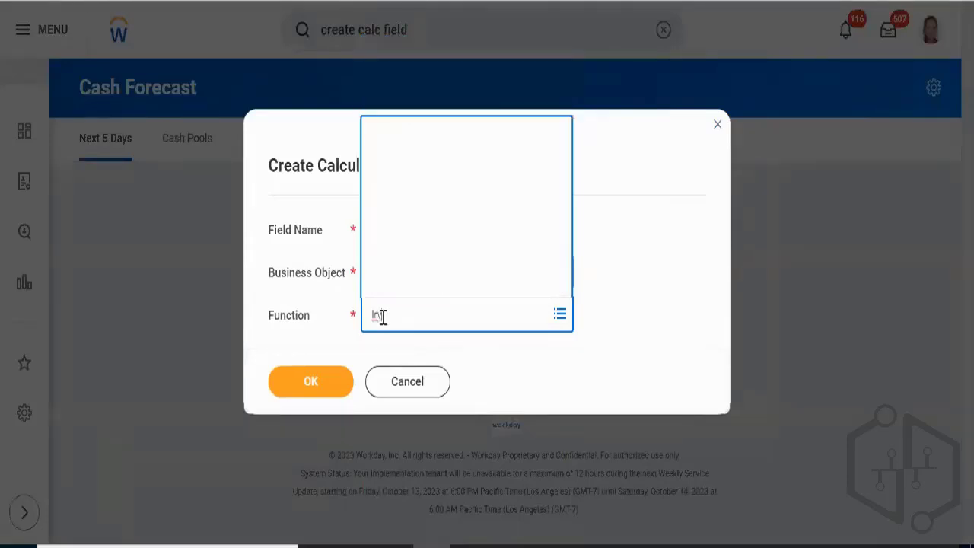
{"action": "left_click", "coordinate": [310, 390]}
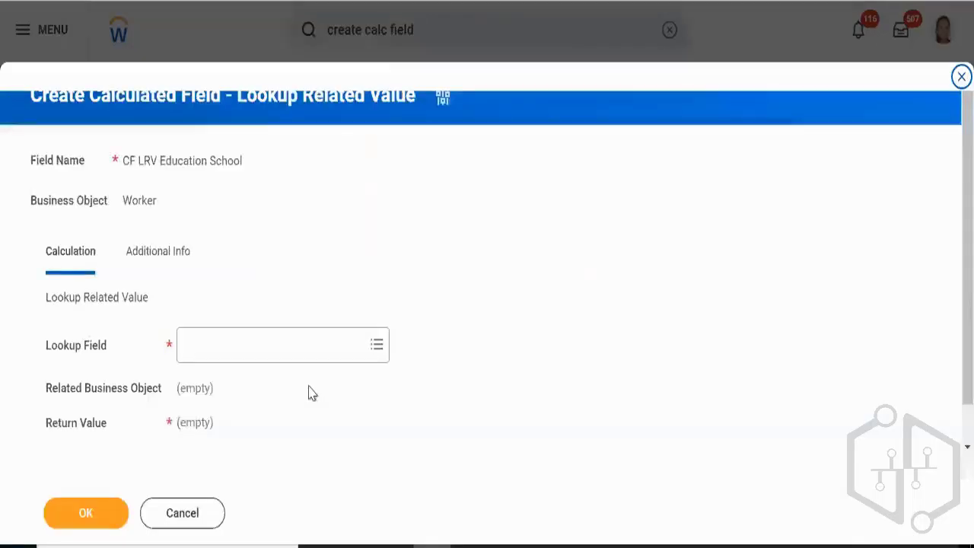
Set the lookup field of CF LRV Education School to Last School Attended.
{"action": "left_click", "coordinate": [271, 345]}
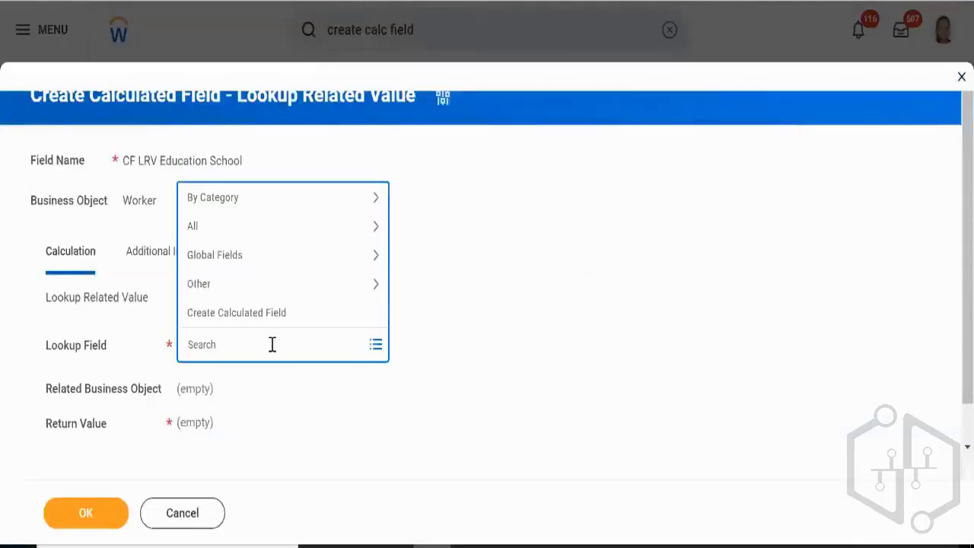
{"action": "left_click", "coordinate": [239, 228]}
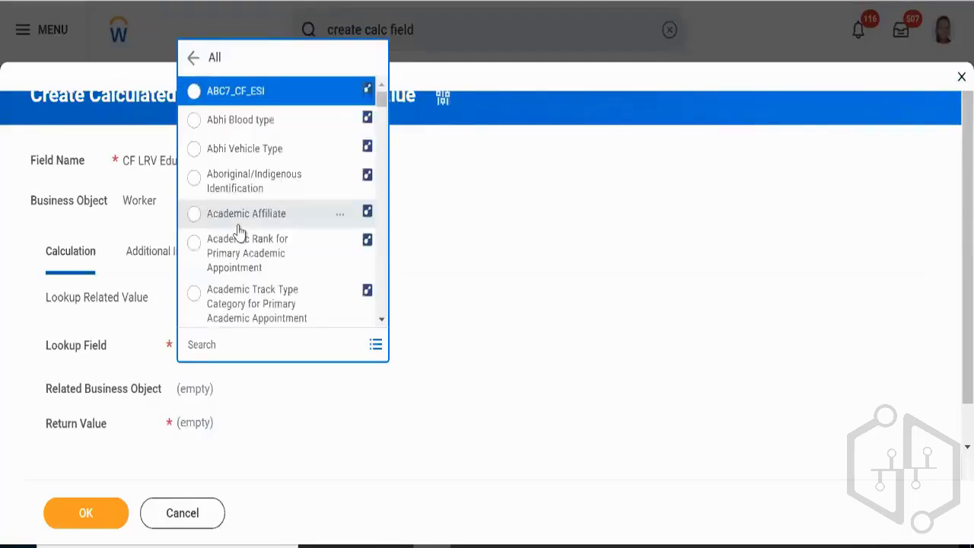
{"action": "scroll", "coordinate": [329, 186], "scroll_direction": "down", "scroll_amount": 10}
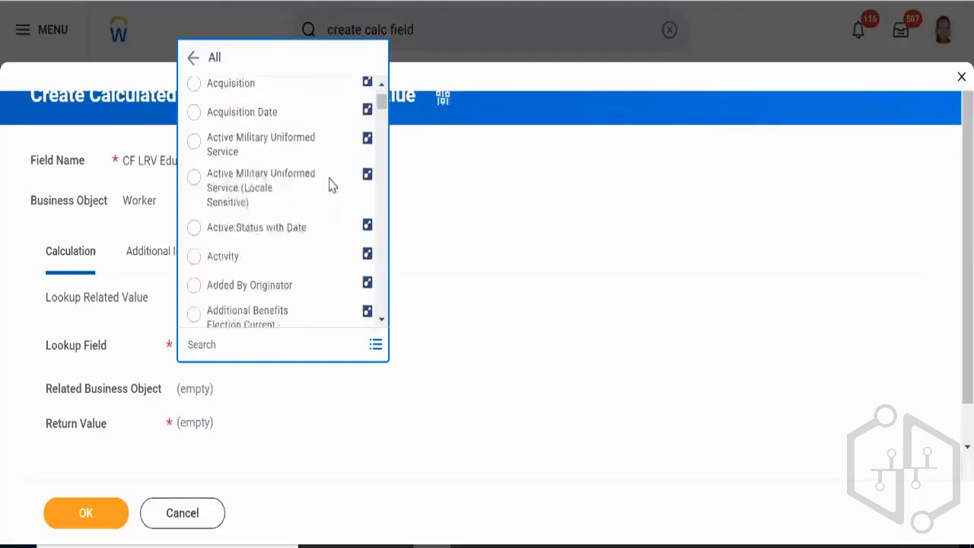
{"action": "scroll", "coordinate": [330, 186], "scroll_direction": "down", "scroll_amount": 3}
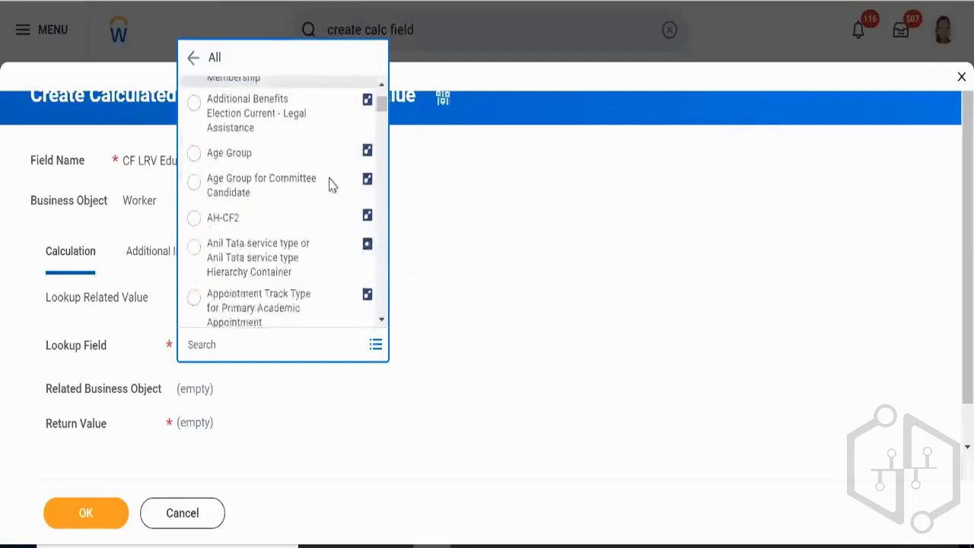
{"action": "scroll", "coordinate": [330, 186], "scroll_direction": "down", "scroll_amount": 5}
{"action": "scroll", "coordinate": [329, 186], "scroll_direction": "down", "scroll_amount": 4}
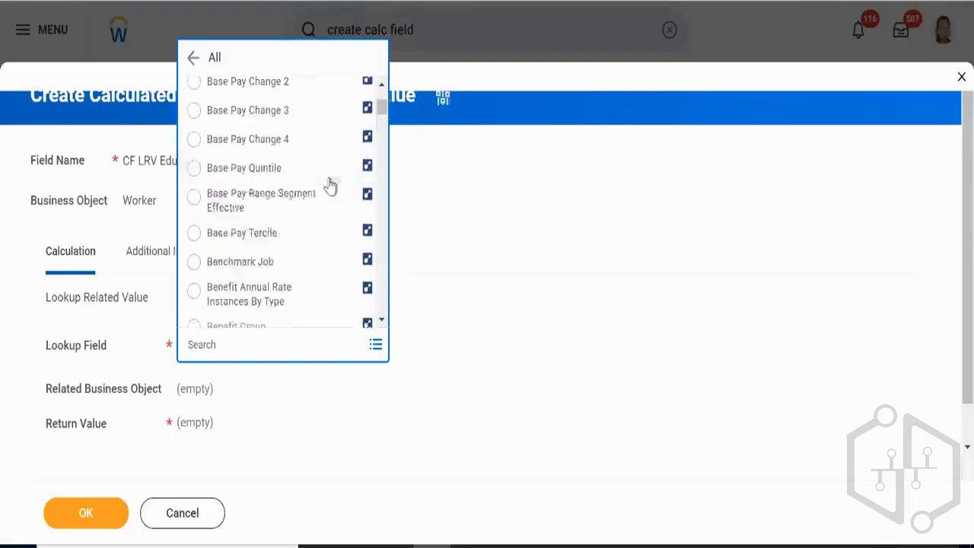
{"action": "left_click", "coordinate": [228, 347]}
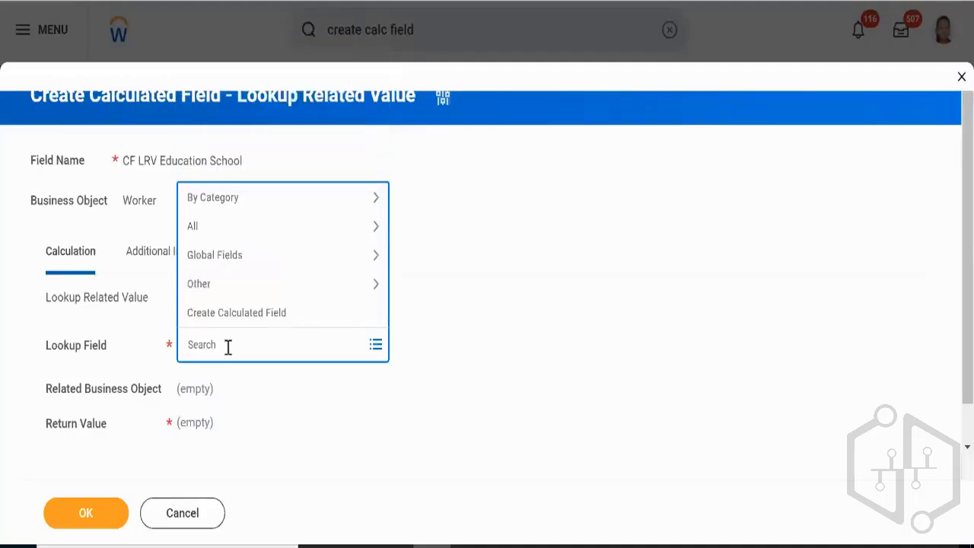
{"action": "type", "text": "school"}
{"action": "key", "text": "Return"}
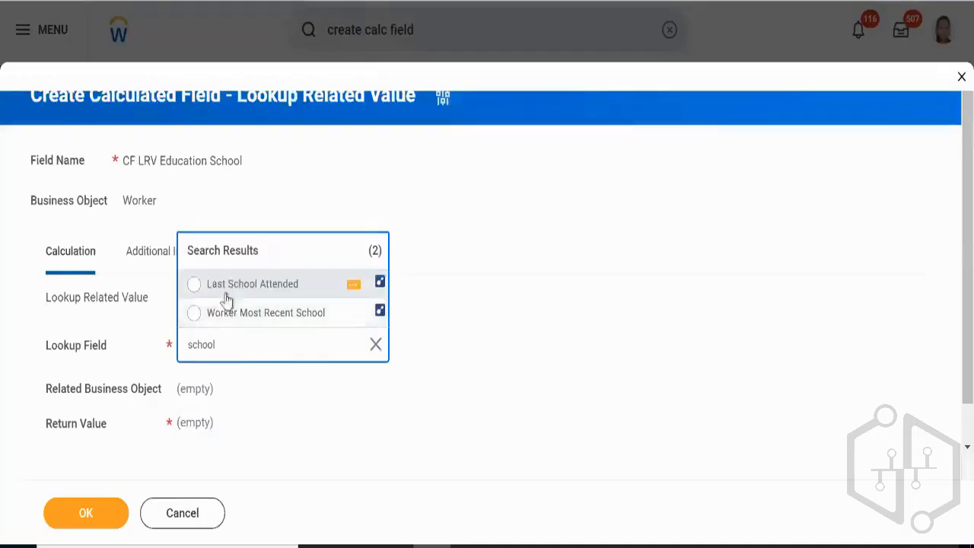
{"action": "left_click", "coordinate": [227, 289]}
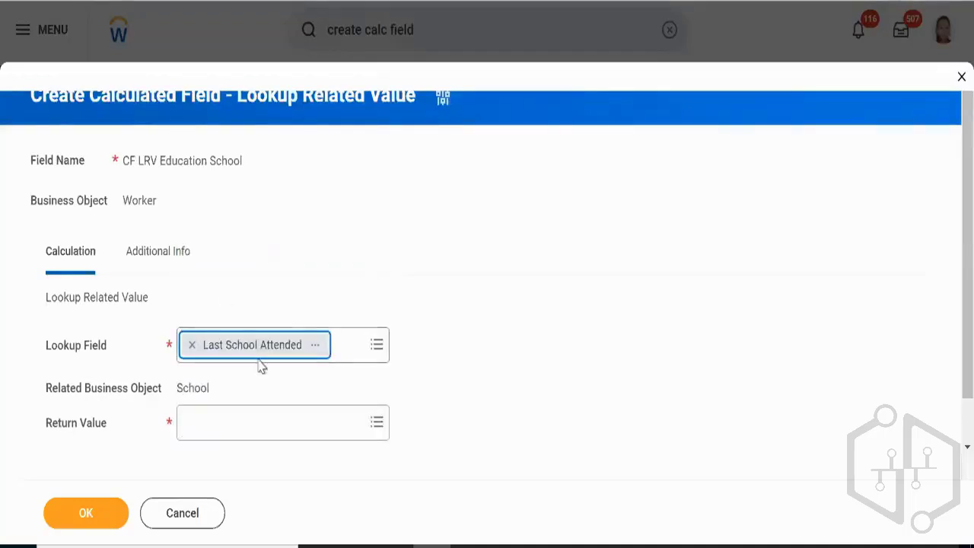
{"action": "scroll", "coordinate": [431, 415], "scroll_direction": "down", "scroll_amount": 1}
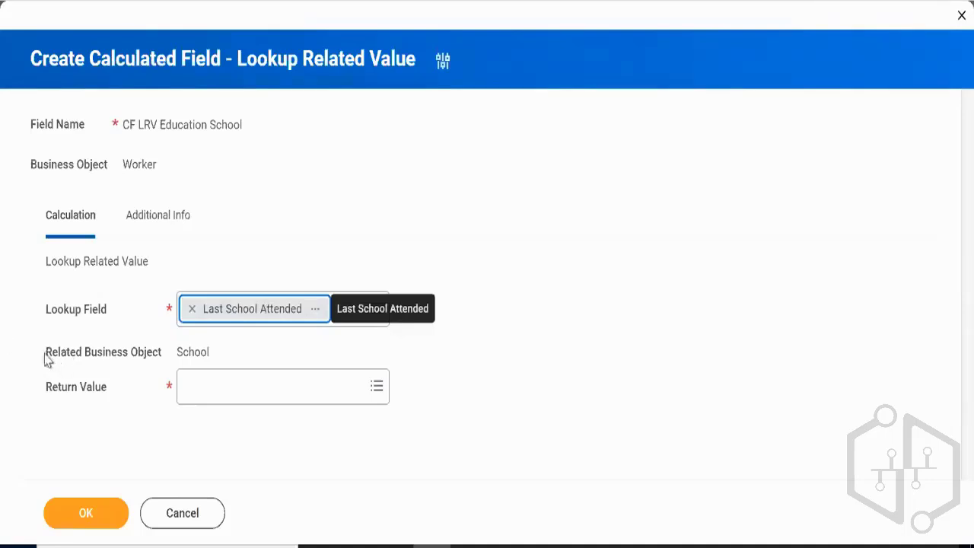
Set the return value to School Name and save the calculated field.
{"action": "left_click_drag", "start_coordinate": [42, 308], "coordinate": [170, 359]}
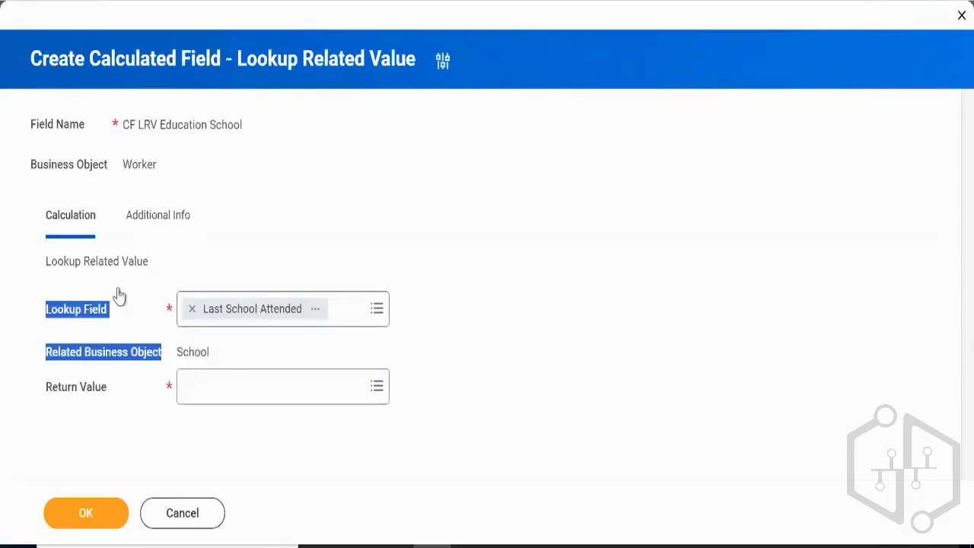
{"action": "left_click", "coordinate": [213, 390]}
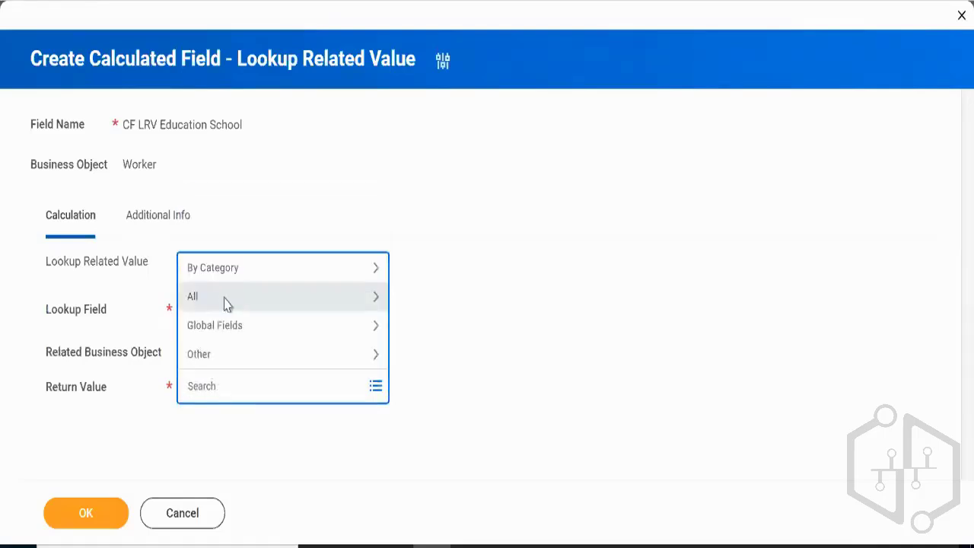
{"action": "left_click", "coordinate": [226, 304]}
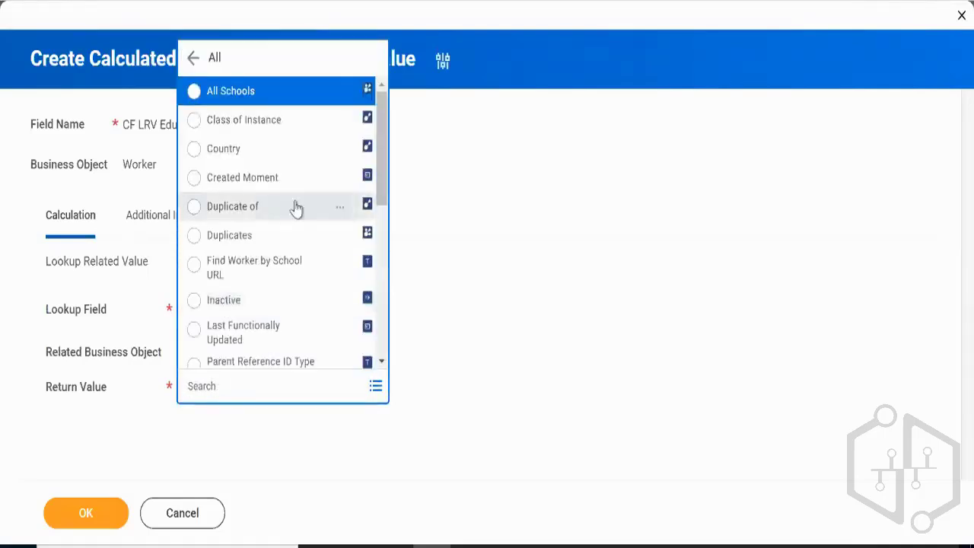
{"action": "scroll", "coordinate": [296, 208], "scroll_direction": "down", "scroll_amount": 1}
{"action": "scroll", "coordinate": [295, 207], "scroll_direction": "up", "scroll_amount": 2}
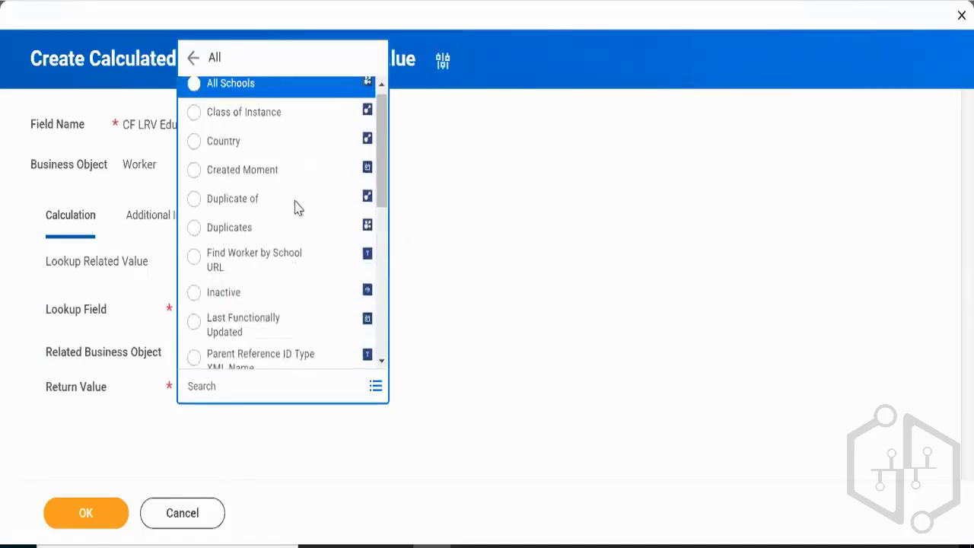
{"action": "scroll", "coordinate": [297, 209], "scroll_direction": "down", "scroll_amount": 3}
{"action": "scroll", "coordinate": [297, 208], "scroll_direction": "down", "scroll_amount": 5}
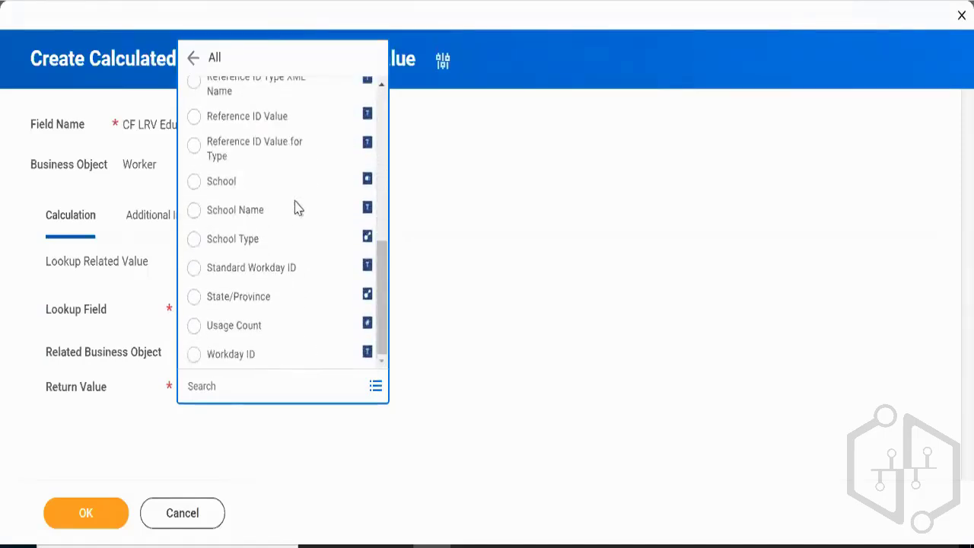
{"action": "left_click", "coordinate": [257, 212]}
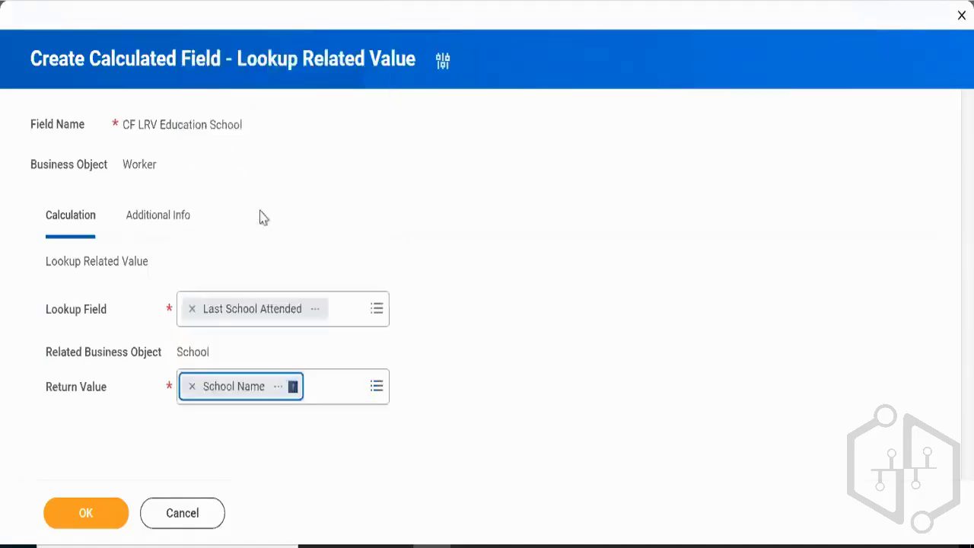
{"action": "left_click", "coordinate": [87, 514]}
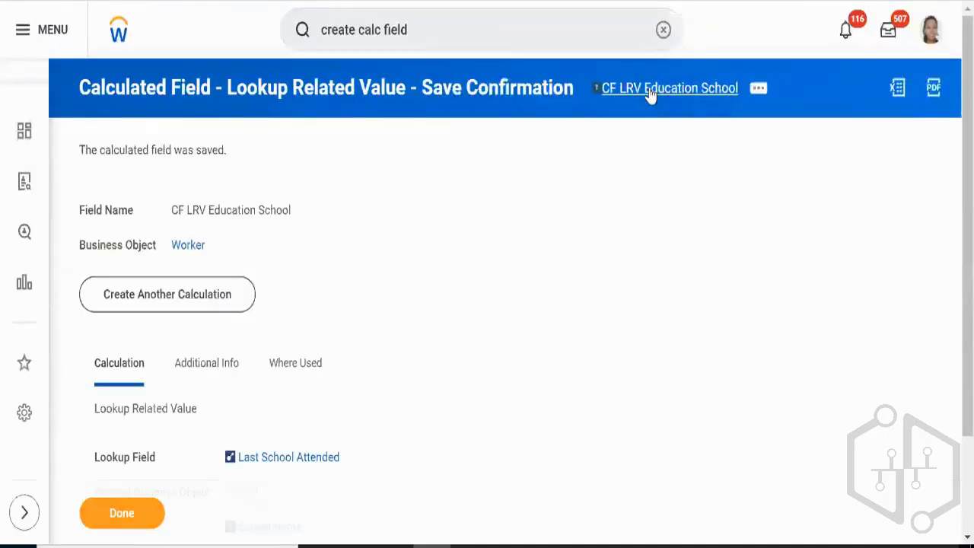
Copy the name of the saved calculated field and open the custom report SR_Adv Report 1010 for editing.
{"action": "right_click", "coordinate": [650, 93]}
{"action": "left_click", "coordinate": [668, 160]}
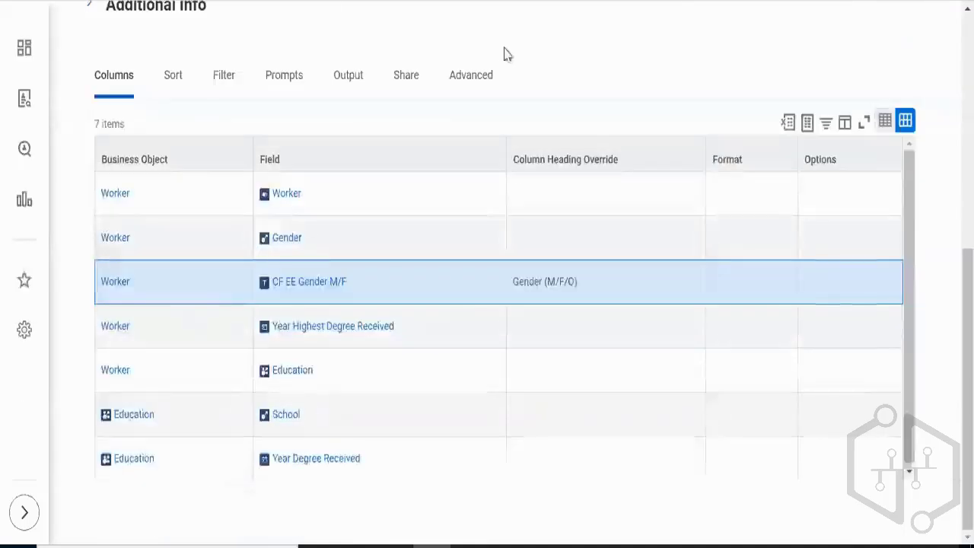
{"action": "scroll", "coordinate": [380, 11], "scroll_direction": "up", "scroll_amount": 5}
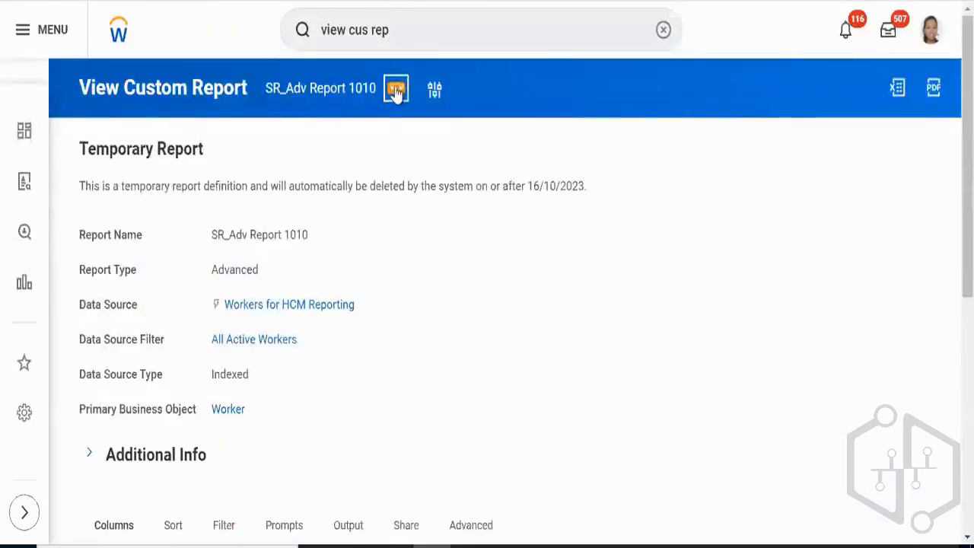
{"action": "left_click", "coordinate": [396, 89]}
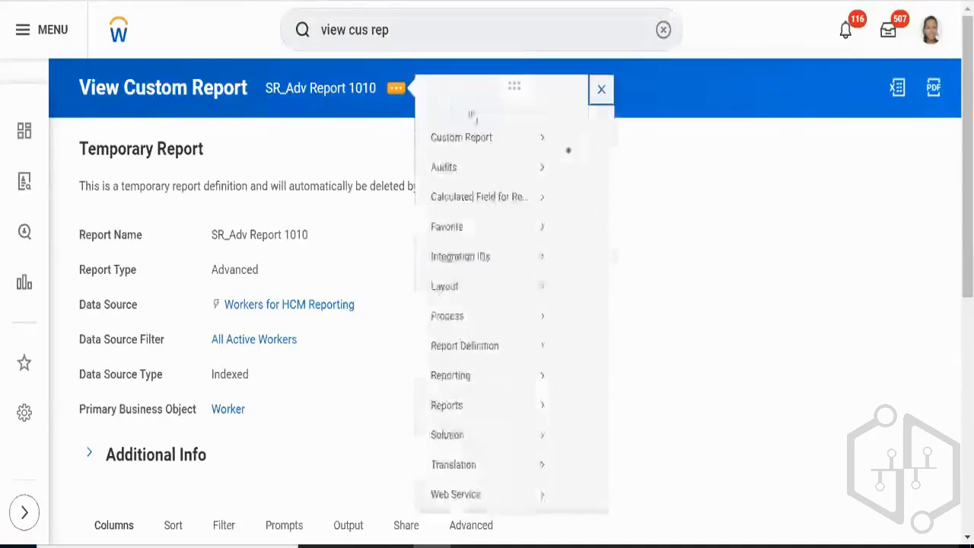
{"action": "mouse_move", "coordinate": [531, 166]}
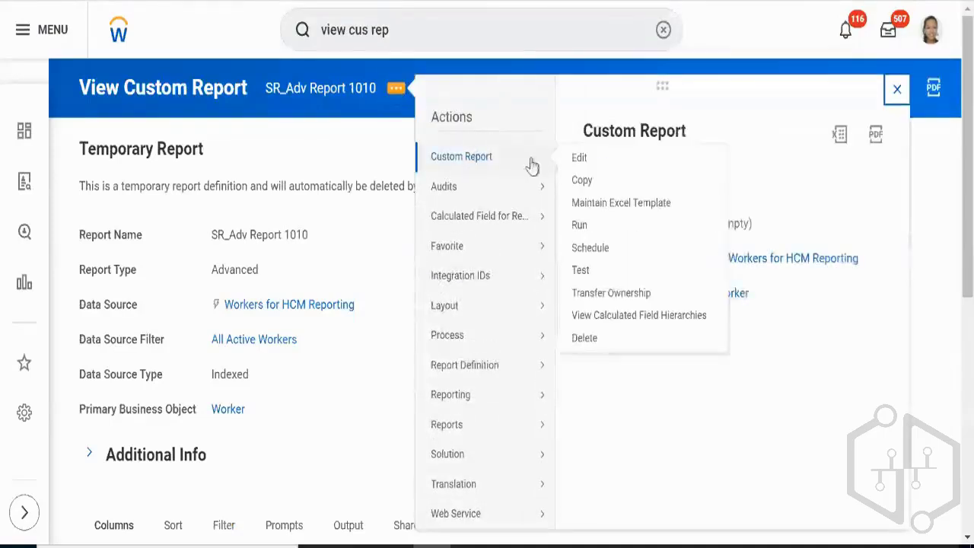
{"action": "left_click", "coordinate": [582, 163]}
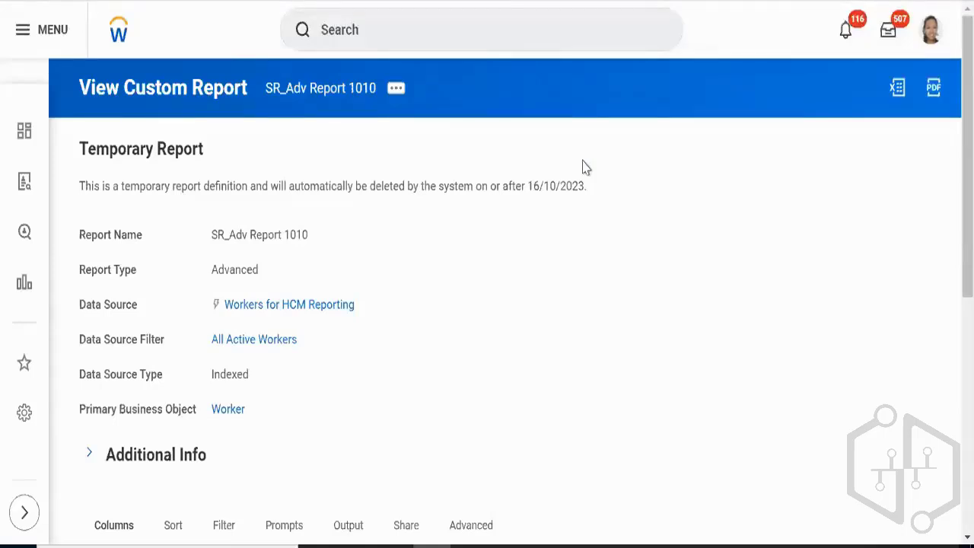
{"action": "left_click", "coordinate": [390, 91]}
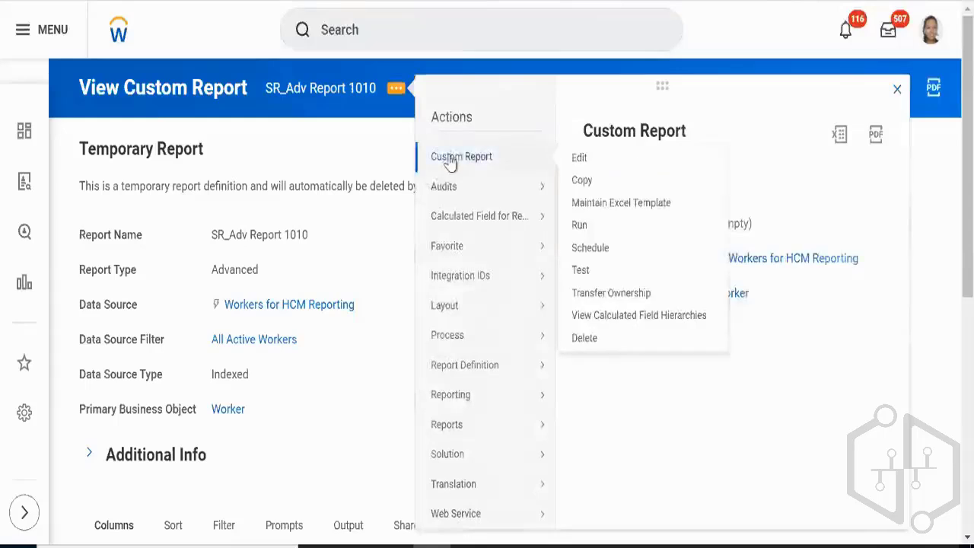
{"action": "left_click", "coordinate": [451, 160]}
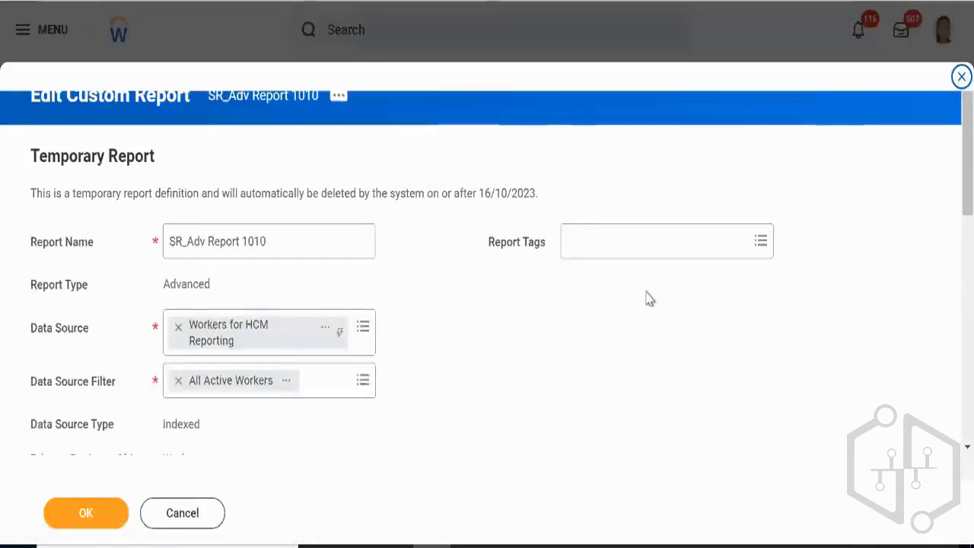
Try to add CF LRV Education School as a report column under the Education business object, and remove the added row.
{"action": "scroll", "coordinate": [646, 297], "scroll_direction": "down", "scroll_amount": 10}
{"action": "scroll", "coordinate": [659, 226], "scroll_direction": "down", "scroll_amount": 3}
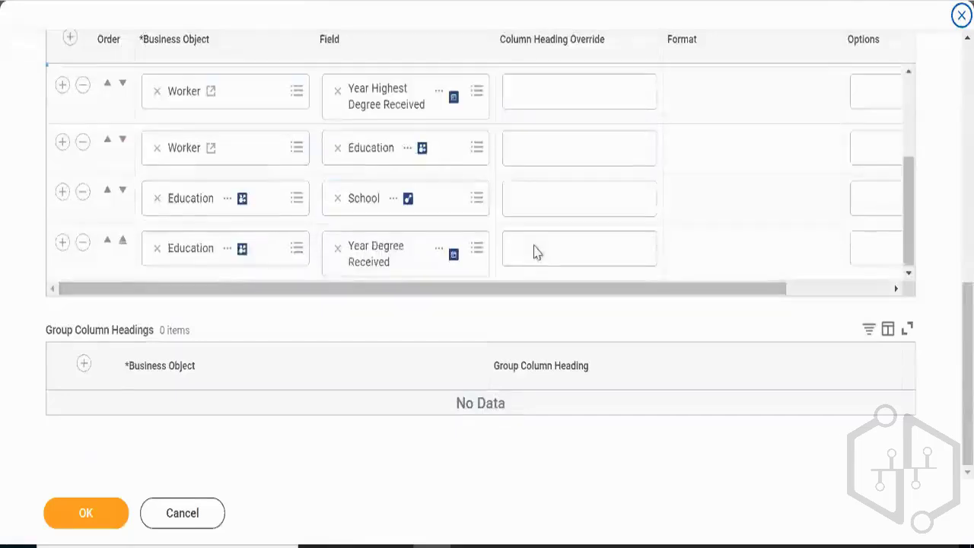
{"action": "left_click", "coordinate": [63, 242]}
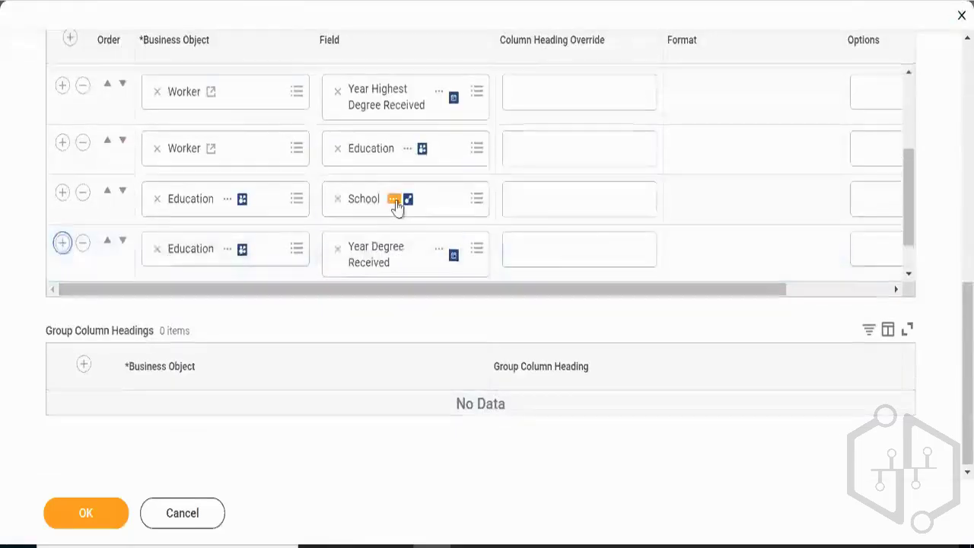
{"action": "left_click", "coordinate": [368, 257]}
{"action": "key", "text": "ctrl+v"}
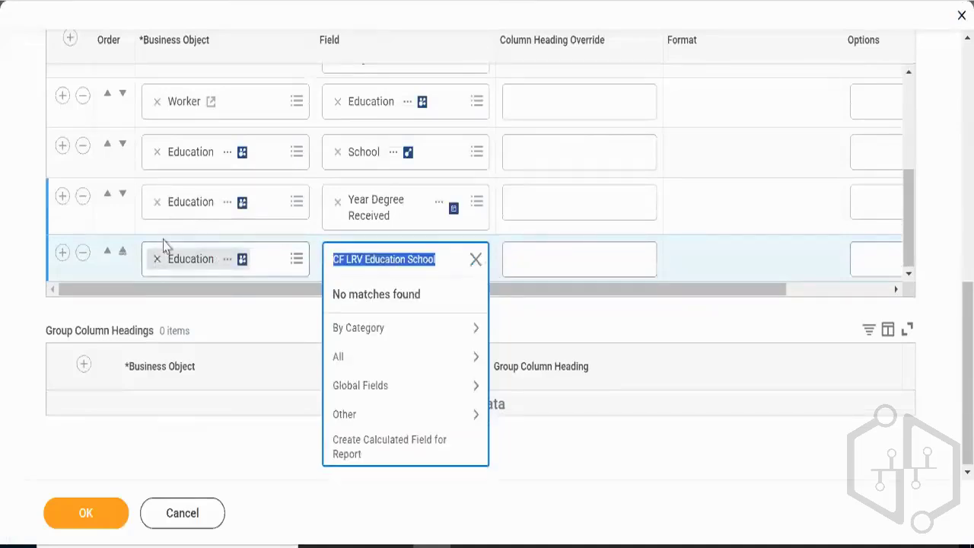
{"action": "left_click", "coordinate": [83, 261]}
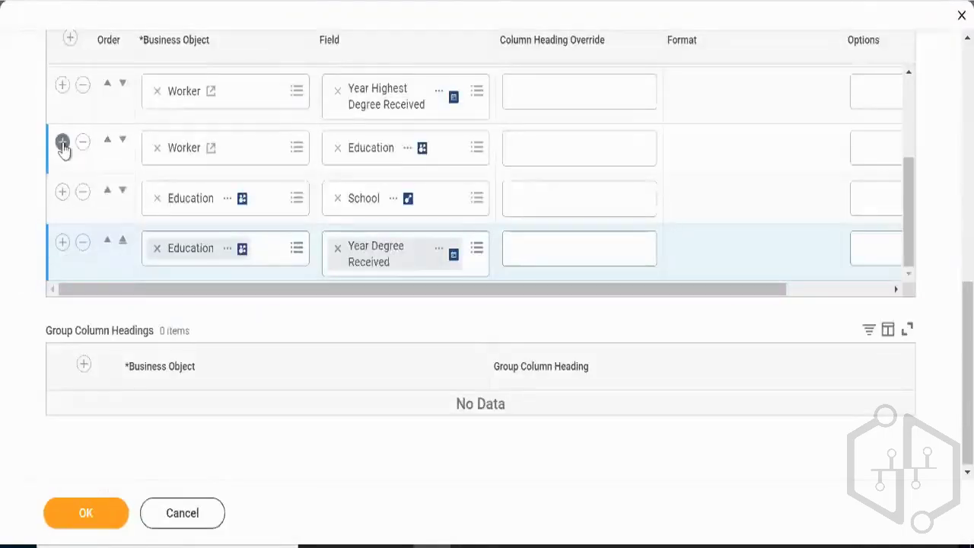
Add a Worker column below the Education field row with the field CF LRV Education School and the heading override "School".
{"action": "left_click", "coordinate": [62, 144]}
{"action": "left_click", "coordinate": [369, 203]}
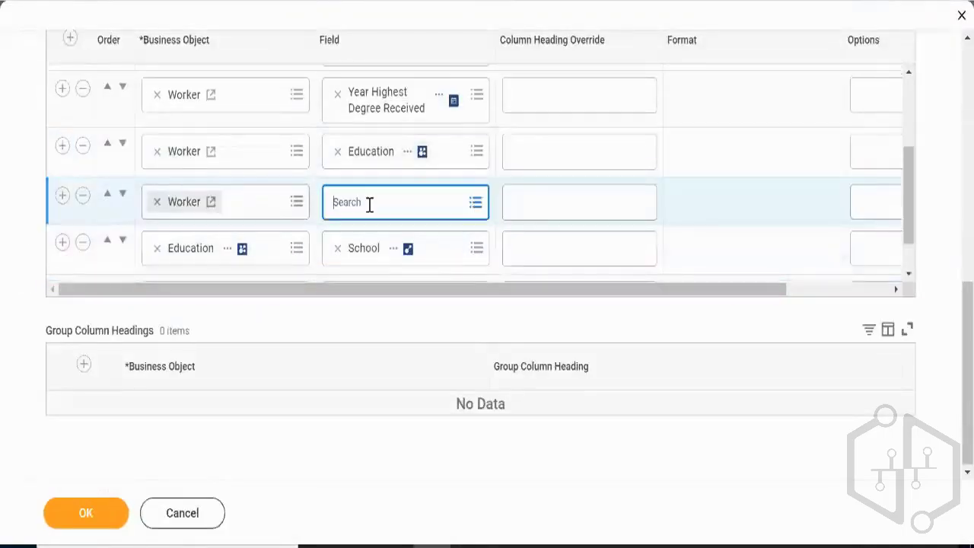
{"action": "key", "text": "ctrl+v"}
{"action": "key", "text": "Return"}
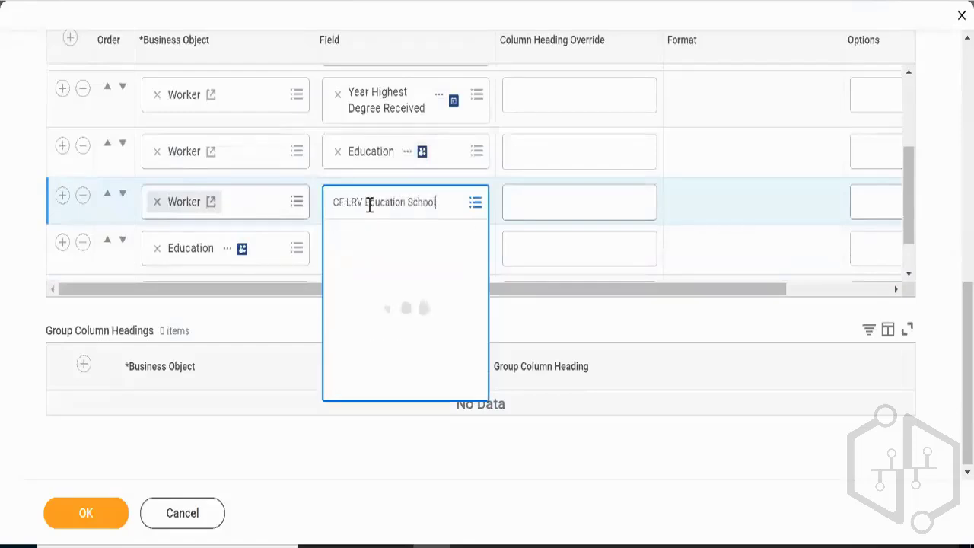
{"action": "left_click", "coordinate": [540, 203]}
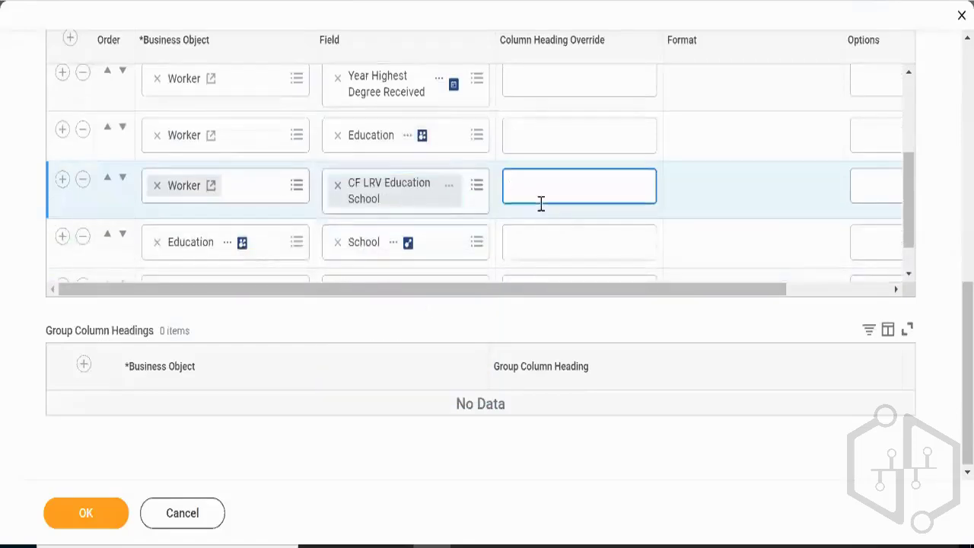
{"action": "type", "text": "School"}
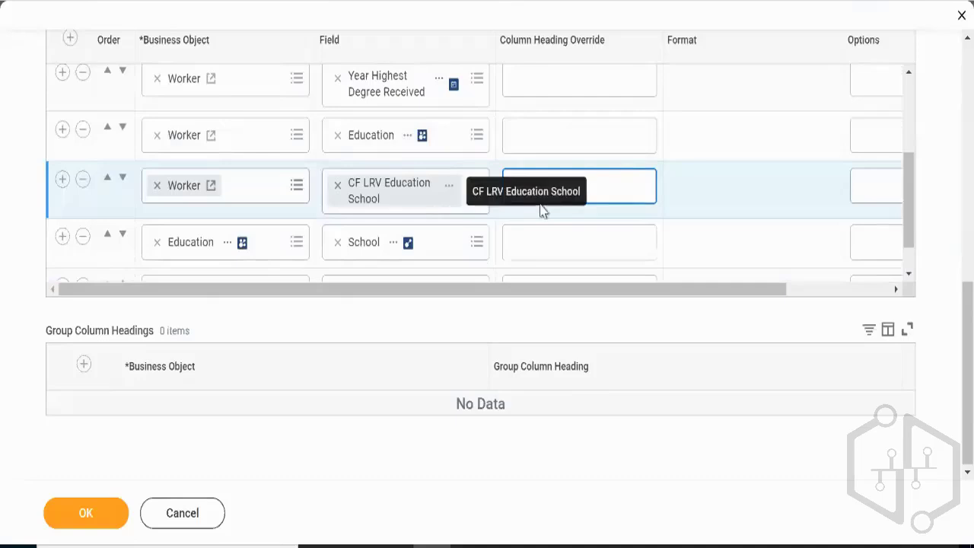
Try to add another Worker column below the CF LRV Education School row using the field "school name".
{"action": "left_click", "coordinate": [62, 179]}
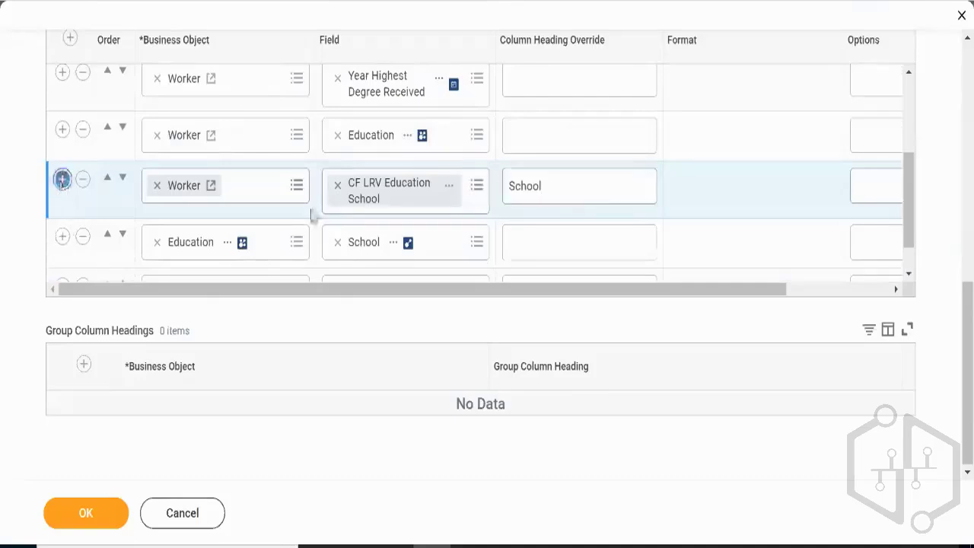
{"action": "left_click", "coordinate": [378, 242]}
{"action": "type", "text": "s"}
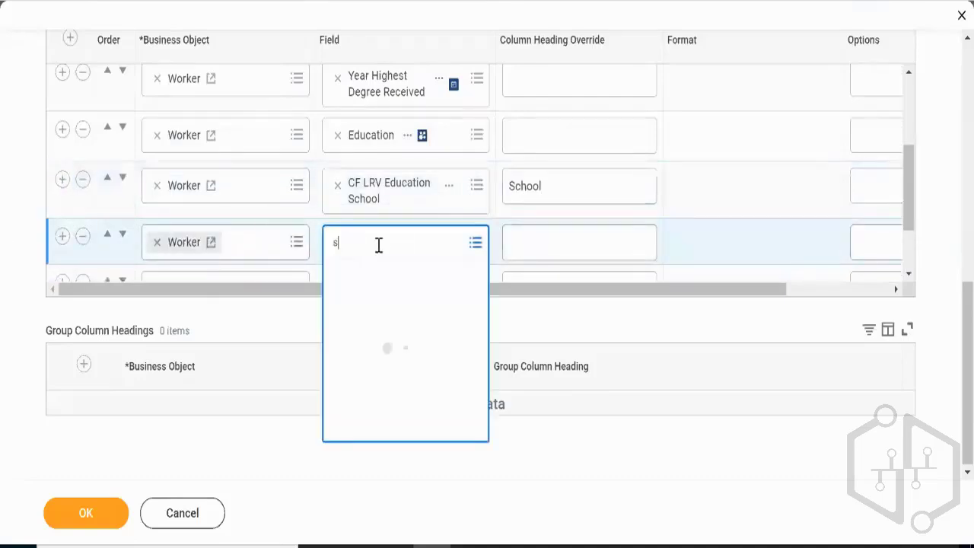
{"action": "type", "text": "choll name"}
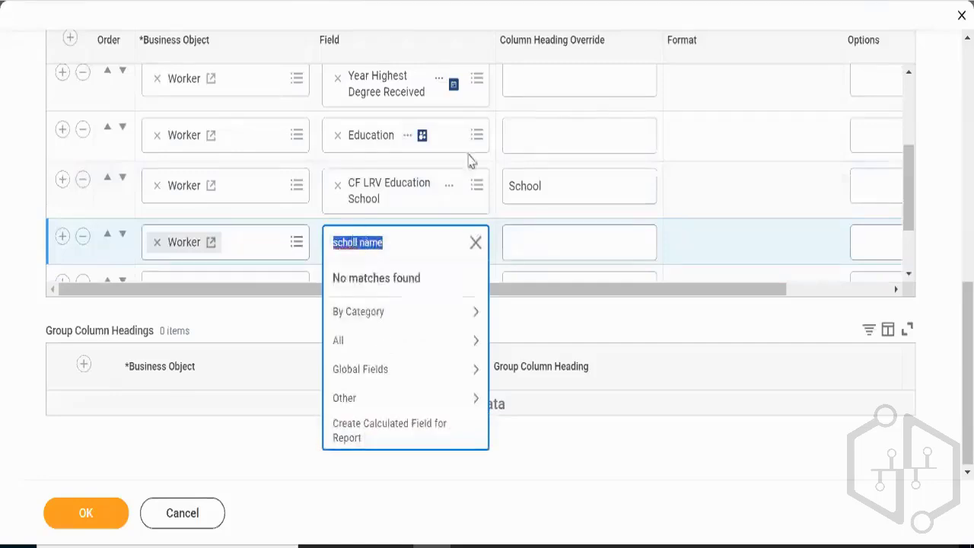
{"action": "right_click", "coordinate": [352, 231]}
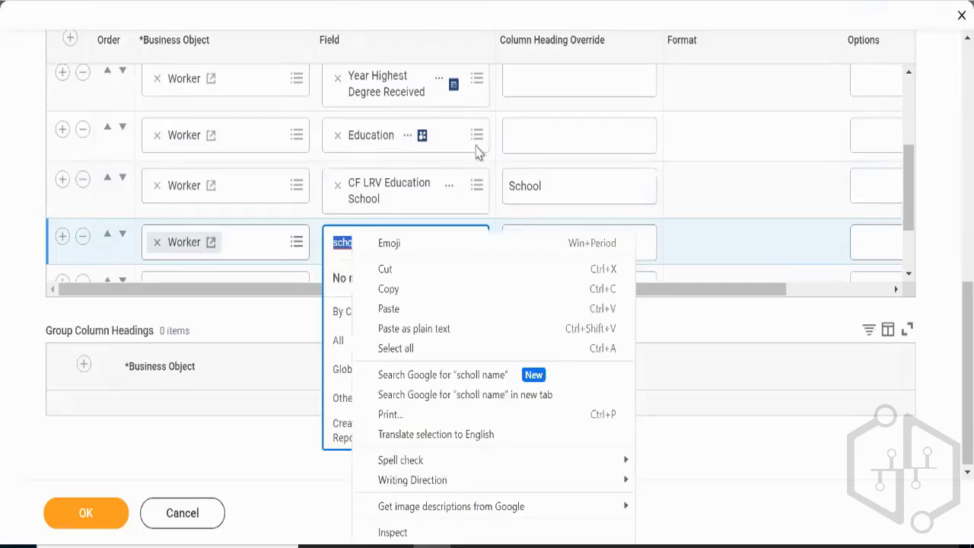
{"action": "left_click", "coordinate": [478, 152]}
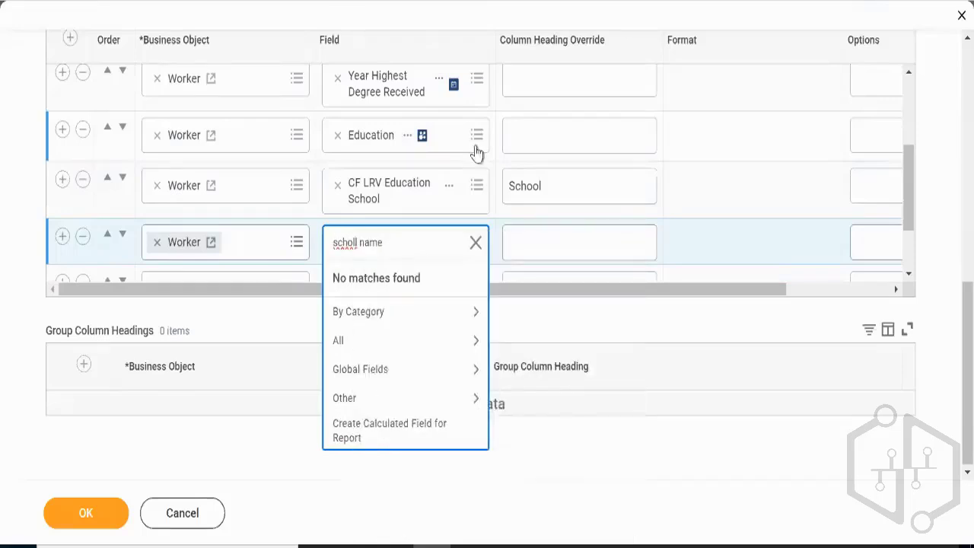
{"action": "key", "text": "BackSpace"}
{"action": "type", "text": "o"}
{"action": "key", "text": "Return"}
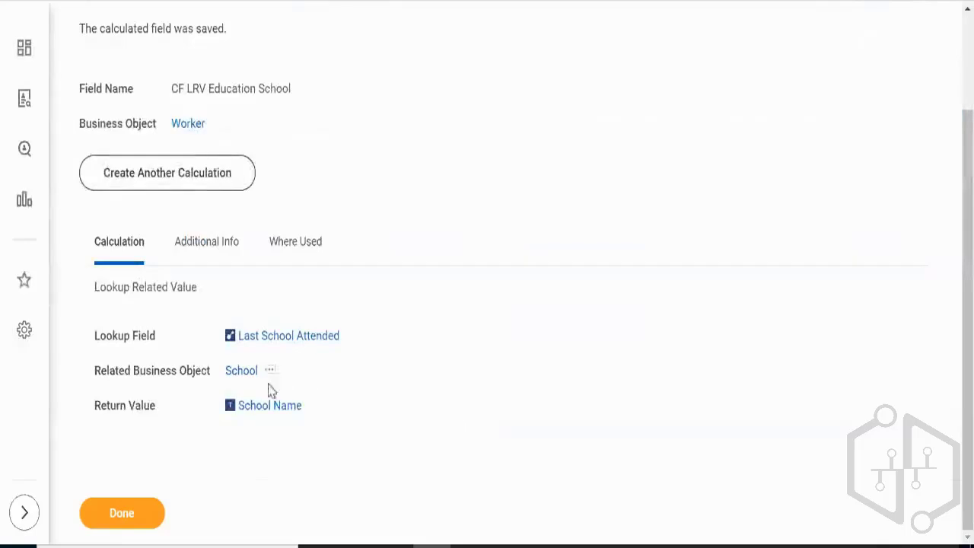
Check the School Name report field's definition and remove the unfinished Worker row from the report columns.
{"action": "left_click", "coordinate": [268, 407]}
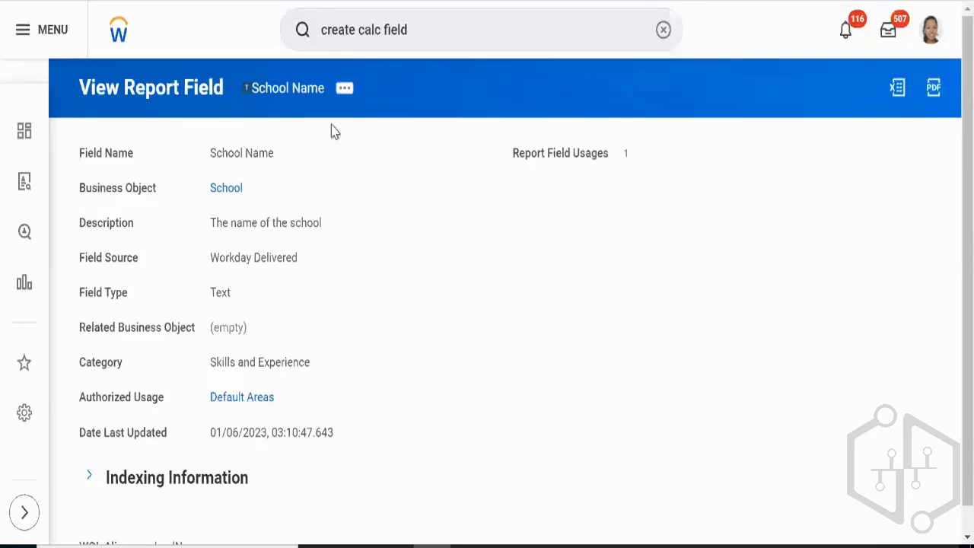
{"action": "left_click", "coordinate": [18, 0]}
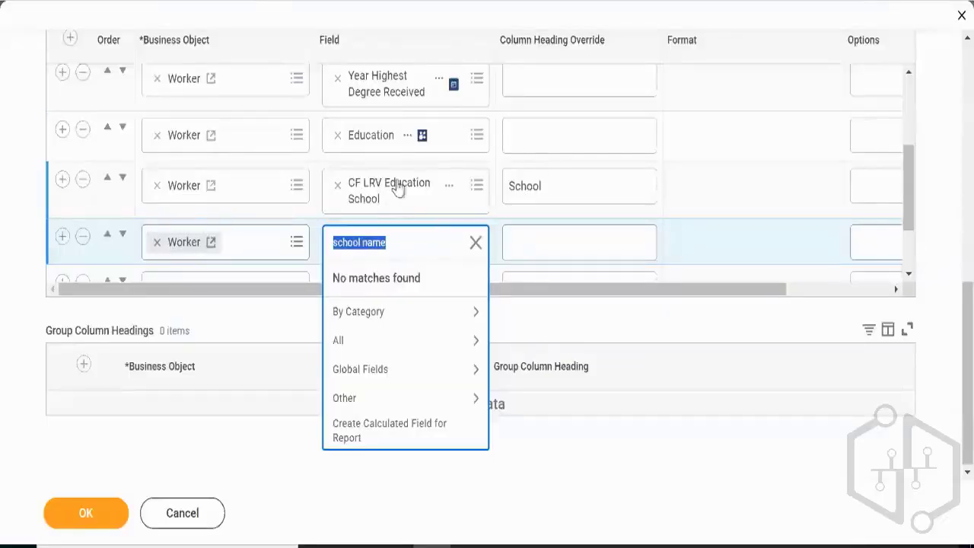
{"action": "right_click", "coordinate": [395, 189]}
{"action": "left_click", "coordinate": [441, 195]}
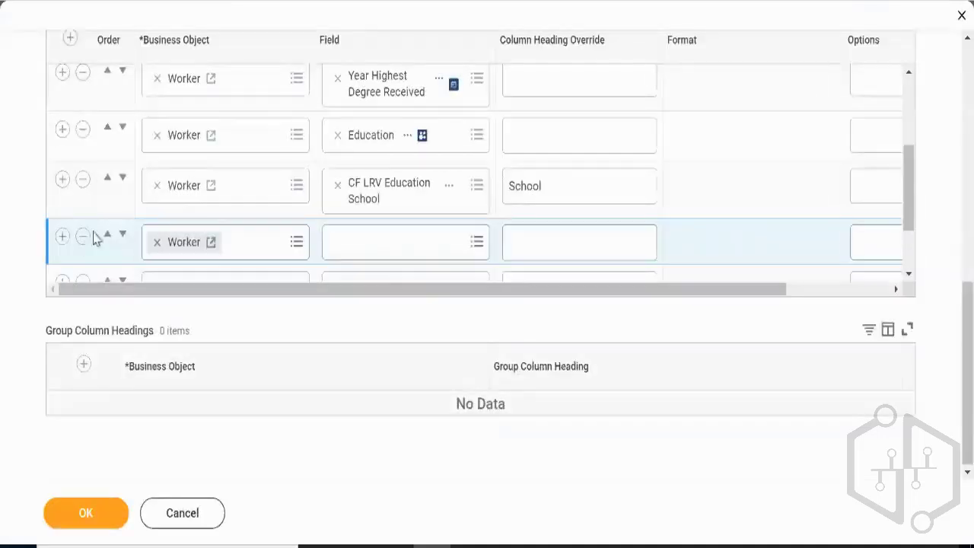
{"action": "left_click", "coordinate": [83, 236]}
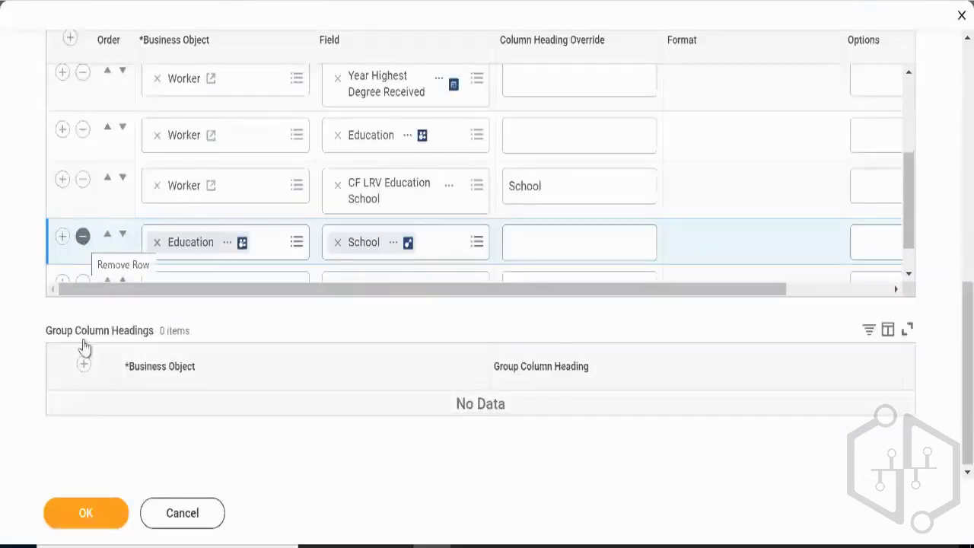
Save the report edits and test the report, rerunning it with the worker, employee and contingent worker type prompts blank.
{"action": "left_click", "coordinate": [67, 524]}
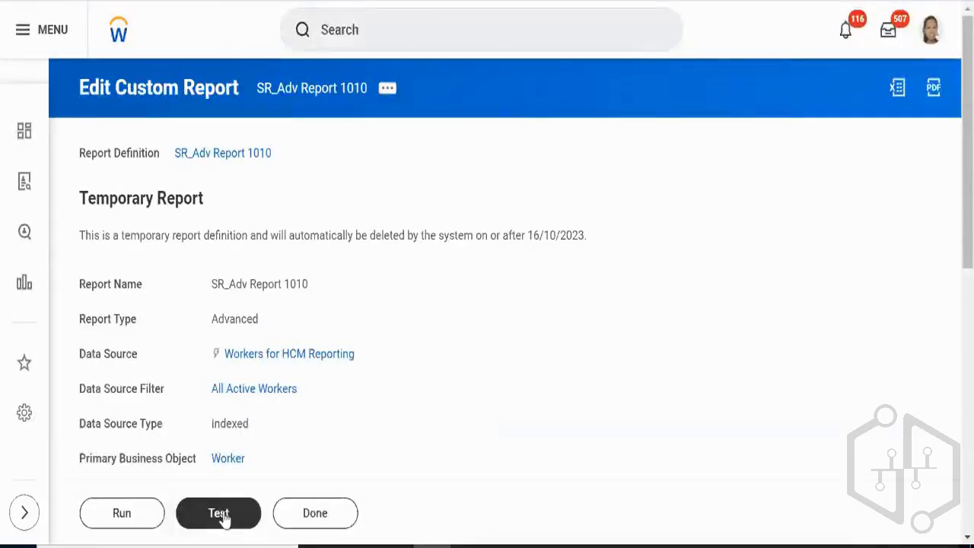
{"action": "left_click", "coordinate": [219, 513]}
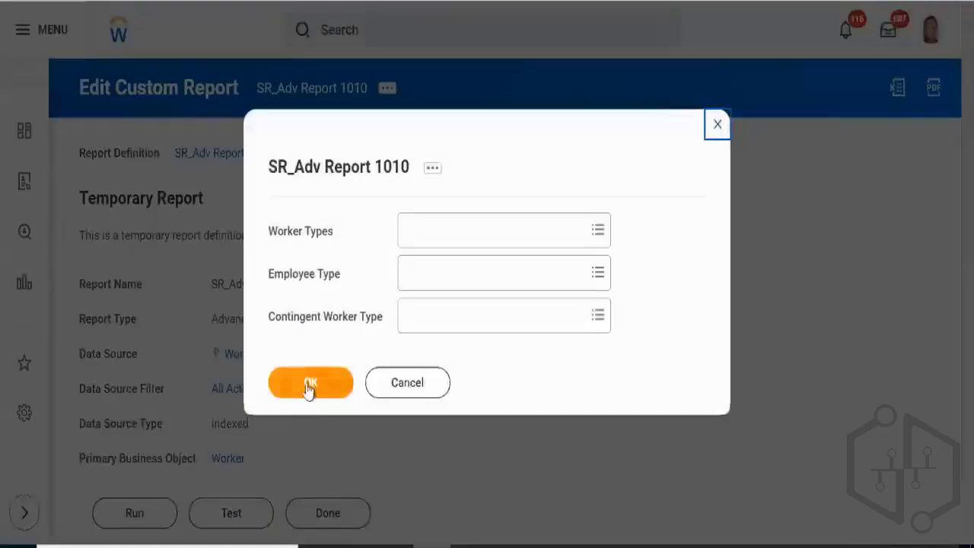
{"action": "left_click", "coordinate": [309, 386]}
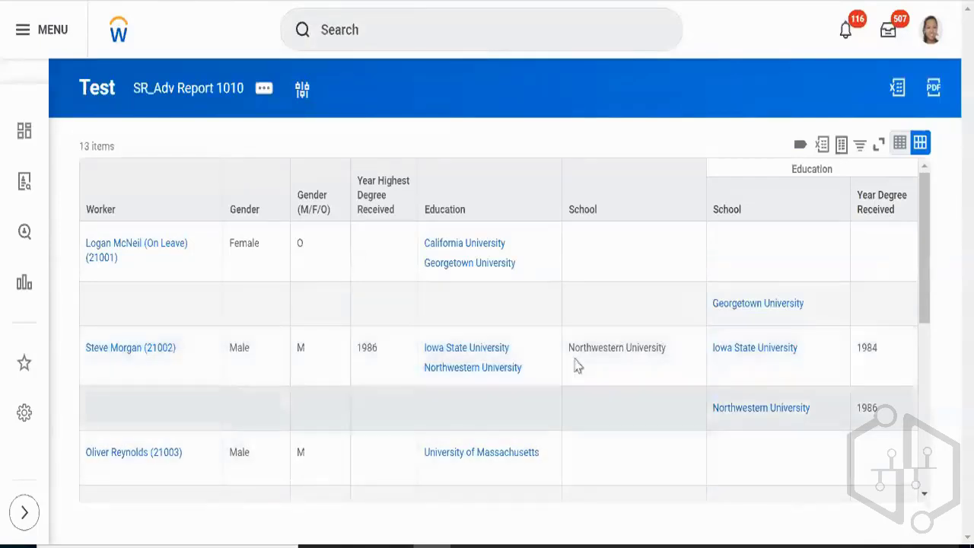
{"action": "scroll", "coordinate": [320, 356], "scroll_direction": "down", "scroll_amount": 4}
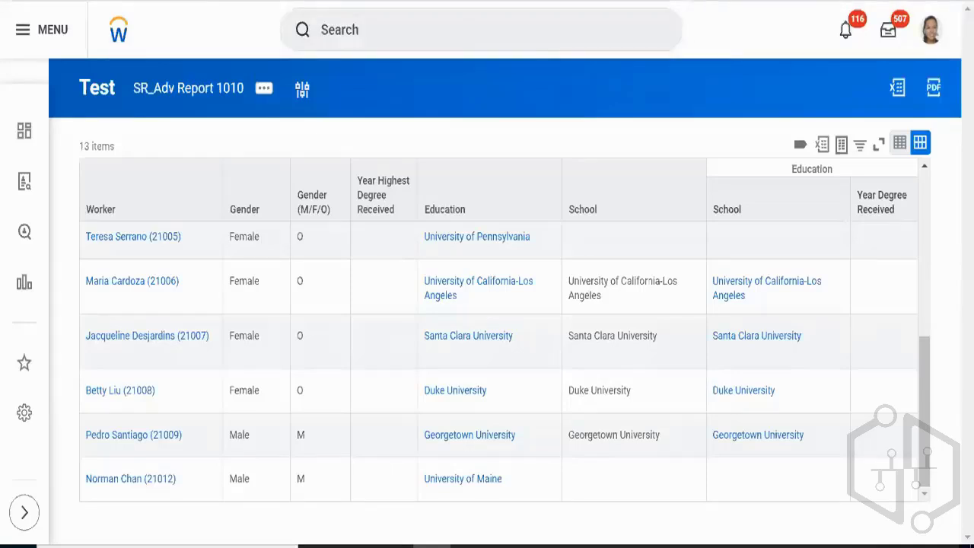
{"action": "left_click", "coordinate": [302, 93]}
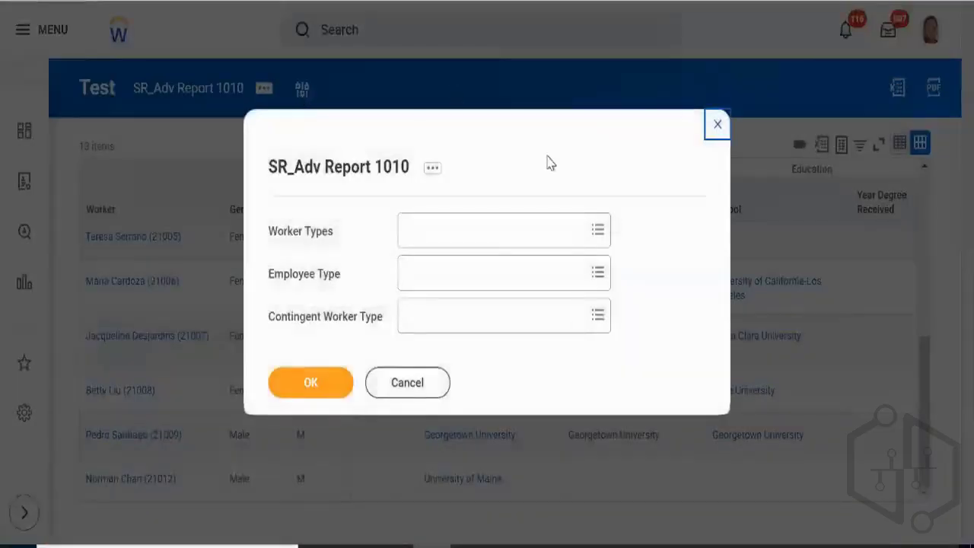
{"action": "left_click", "coordinate": [310, 384]}
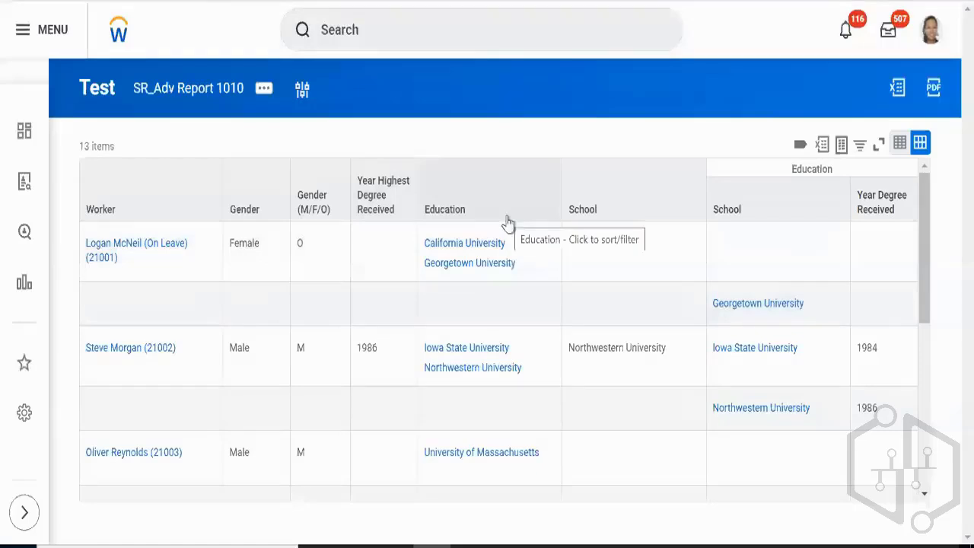
Duplicate the browser tab that shows the SR_Adv Report 1010 test results.
{"action": "left_click", "coordinate": [360, 35]}
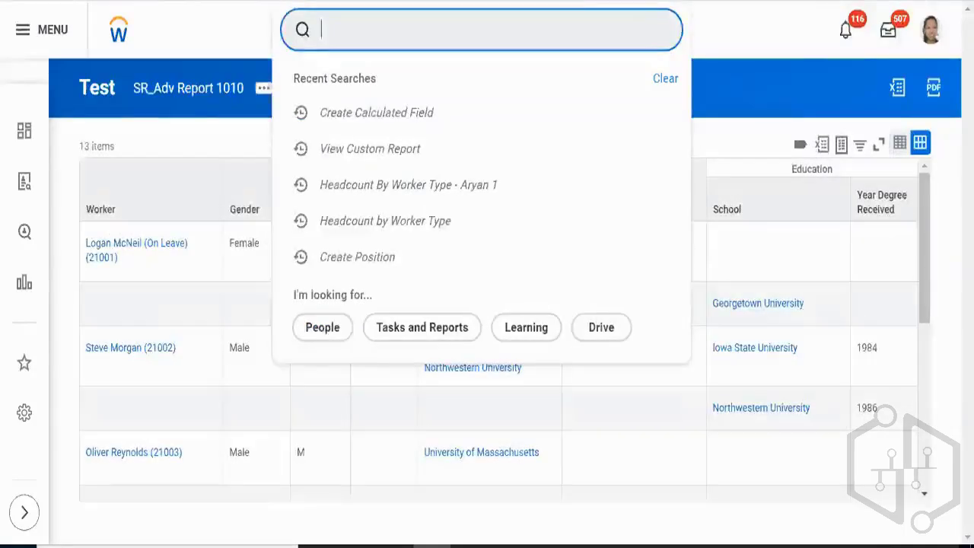
{"action": "left_click", "coordinate": [244, 136]}
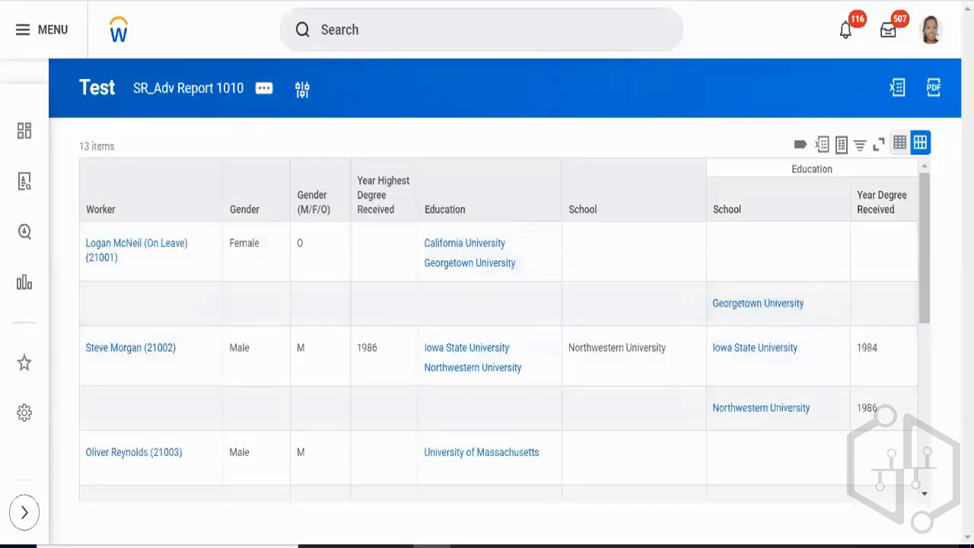
{"action": "right_click", "coordinate": [290, 0]}
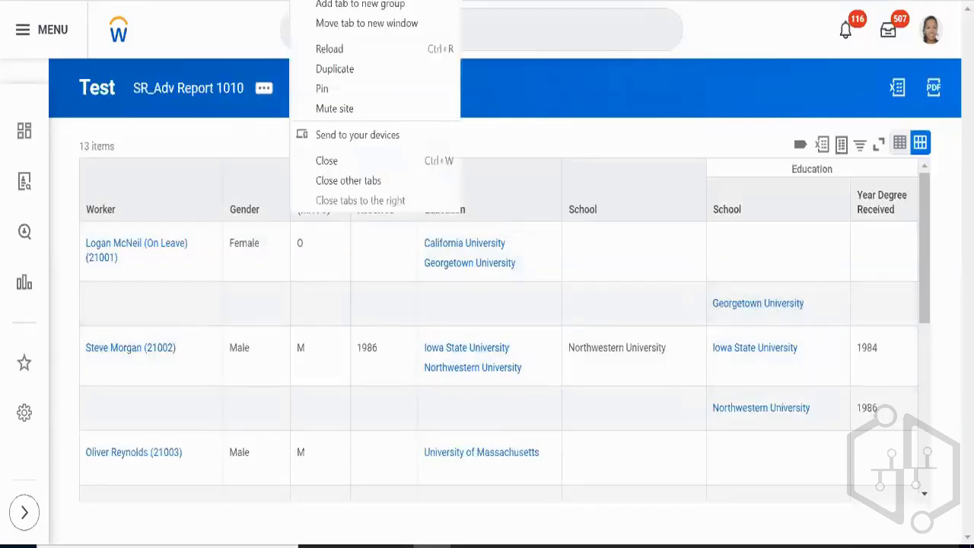
{"action": "left_click", "coordinate": [335, 71]}
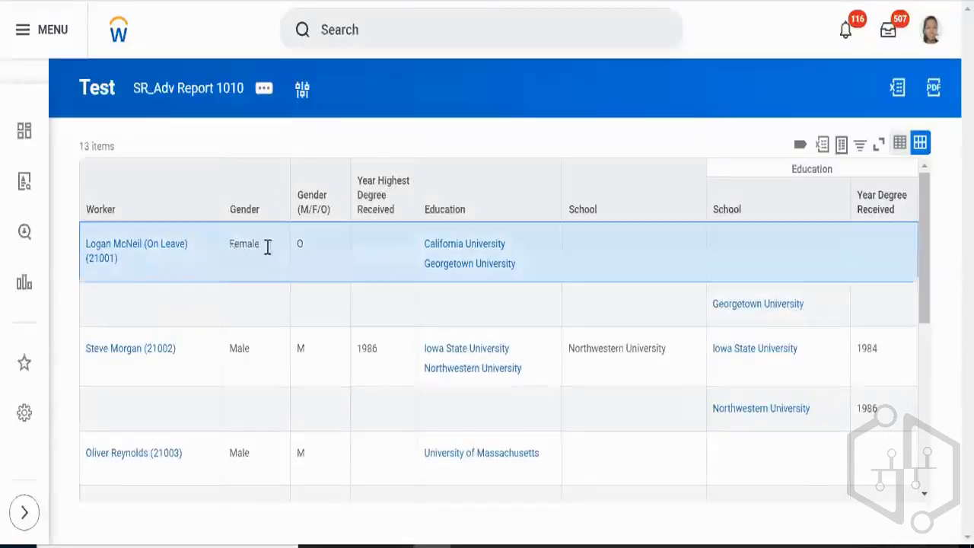
{"action": "double_click", "coordinate": [267, 246]}
{"action": "left_click", "coordinate": [245, 261]}
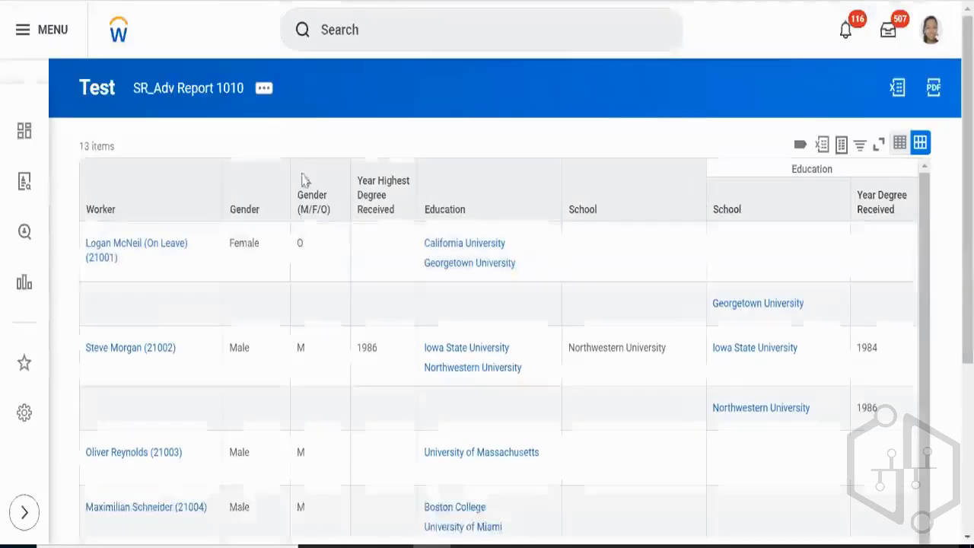
Search for "create cus report" and open the Create Custom Report task.
{"action": "left_click", "coordinate": [369, 32]}
{"action": "type", "text": "cret"}
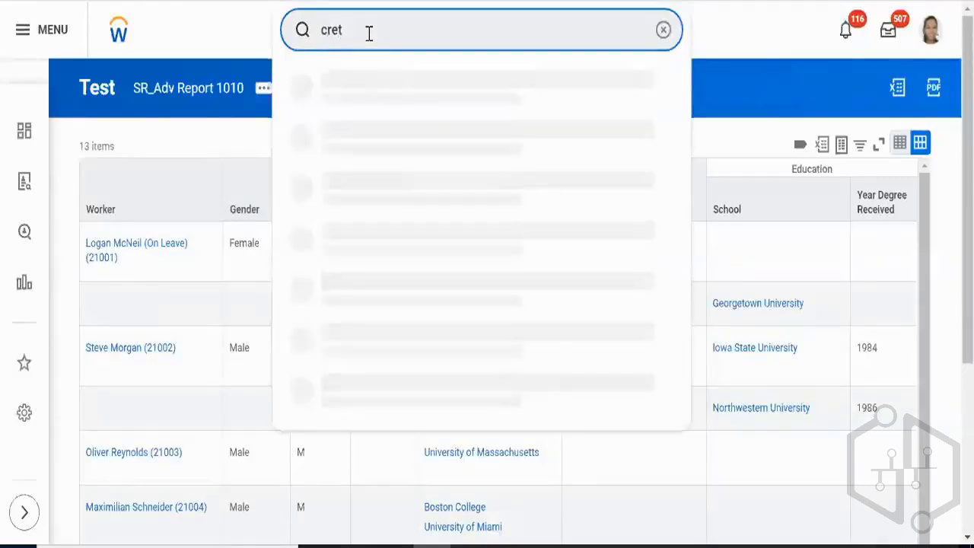
{"action": "key", "text": "BackSpace"}
{"action": "type", "text": "at"}
{"action": "key", "text": "BackSpace"}
{"action": "type", "text": "te matrix report"}
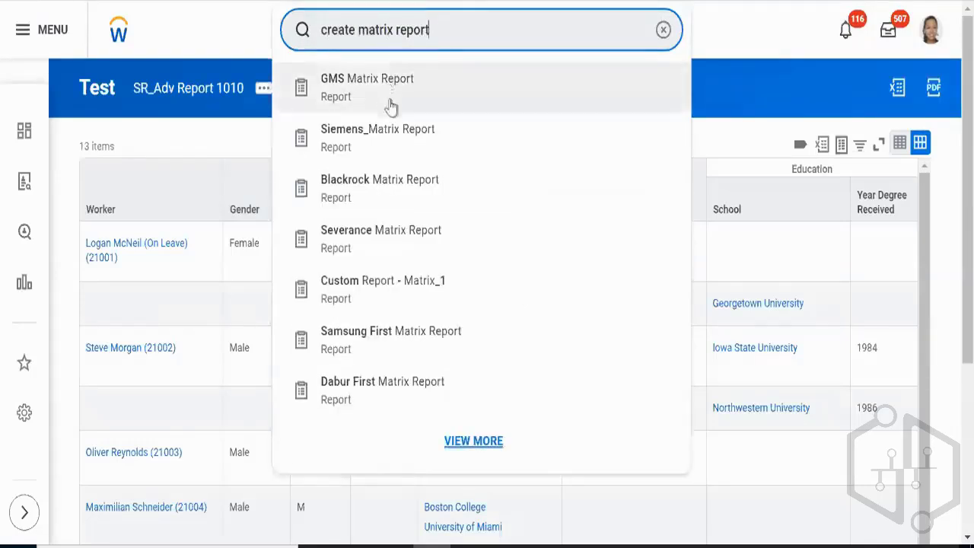
{"action": "double_click", "coordinate": [374, 37]}
{"action": "type", "text": "c"}
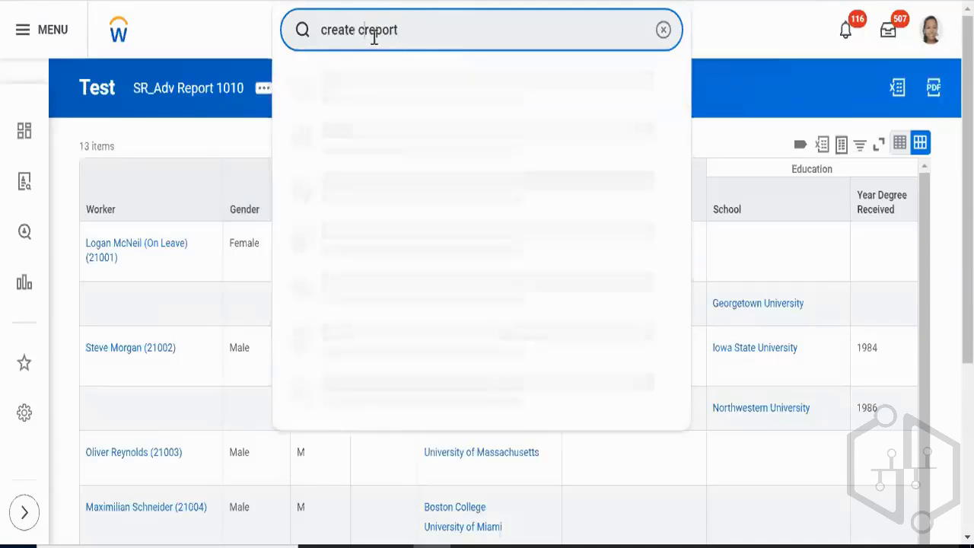
{"action": "type", "text": "us"}
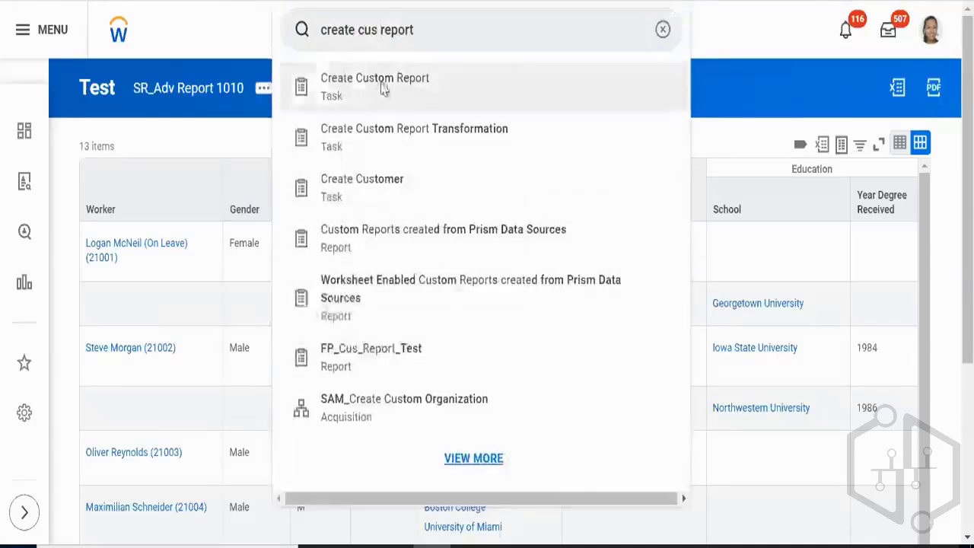
{"action": "left_click", "coordinate": [381, 87]}
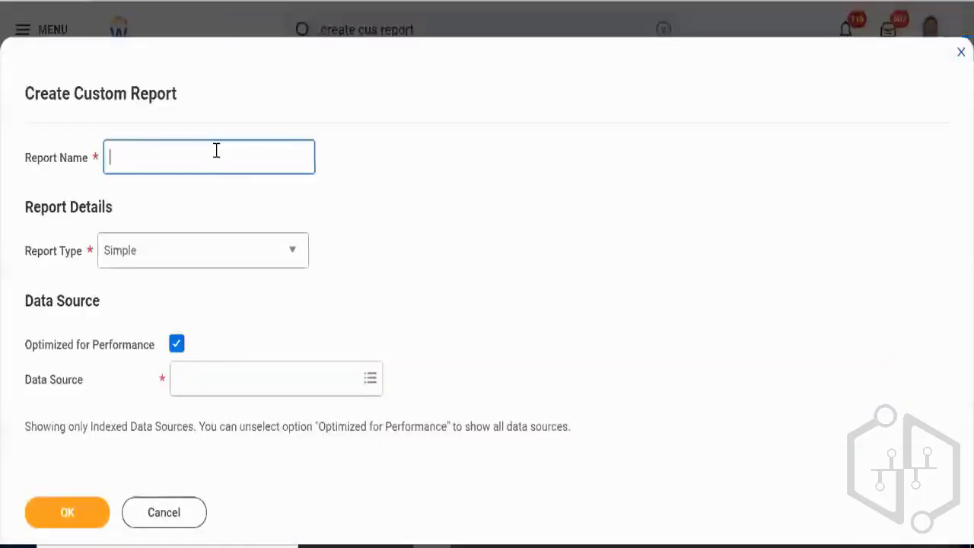
Name the new custom report SR_Matrix Report 1110 and set its report type to Matrix.
{"action": "type", "text": "S"}
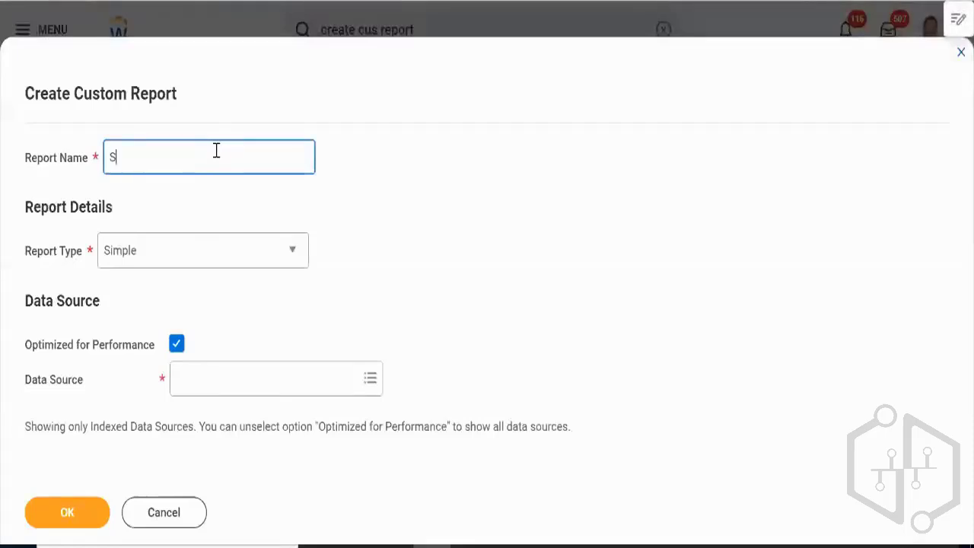
{"action": "type", "text": "R_Matrux"}
{"action": "key", "text": "BackSpace"}
{"action": "type", "text": "ix Report"}
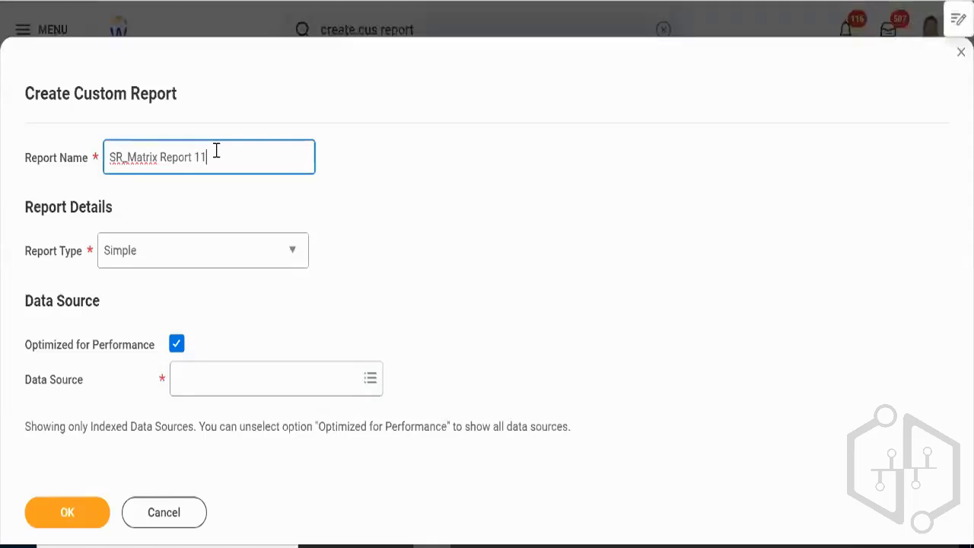
{"action": "type", "text": "10"}
{"action": "left_click", "coordinate": [183, 230]}
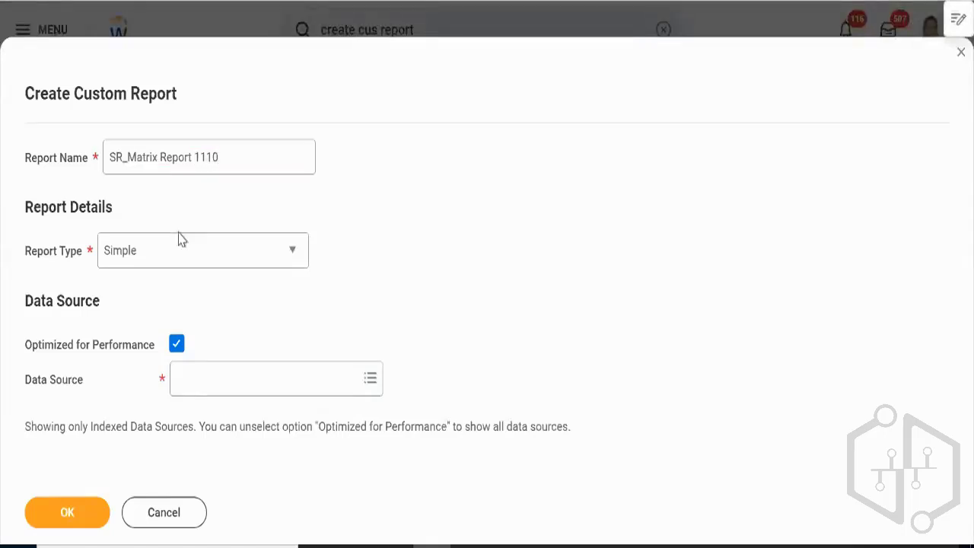
{"action": "left_click", "coordinate": [154, 259]}
{"action": "key", "text": "m"}
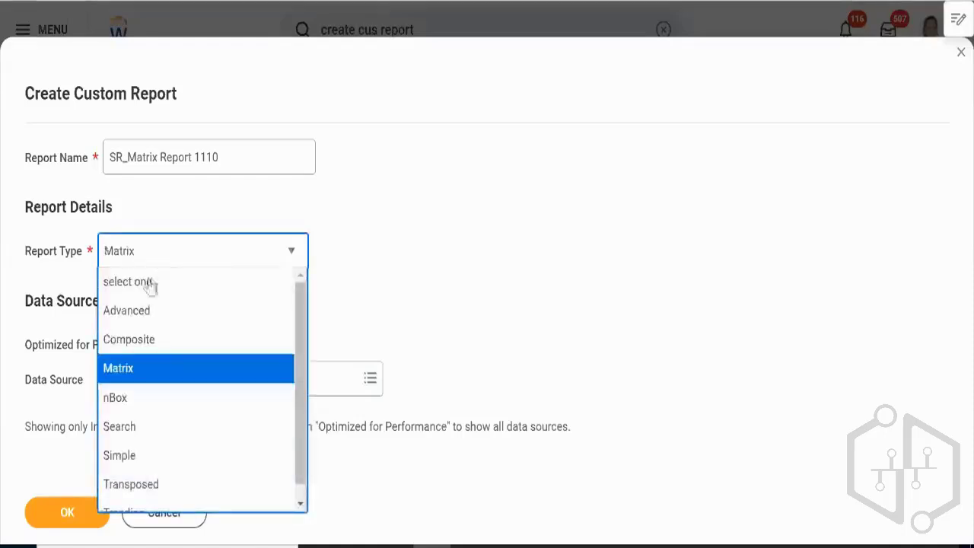
{"action": "left_click", "coordinate": [136, 378]}
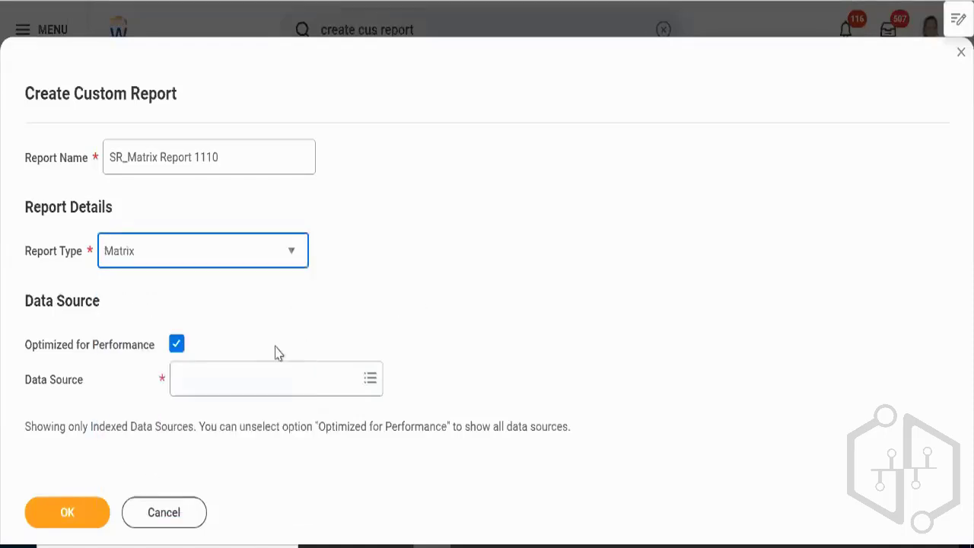
Select Workers for HCM Reporting as the data source, keep Optimized for Performance enabled, and create the report.
{"action": "left_click", "coordinate": [256, 378]}
{"action": "left_click", "coordinate": [177, 346]}
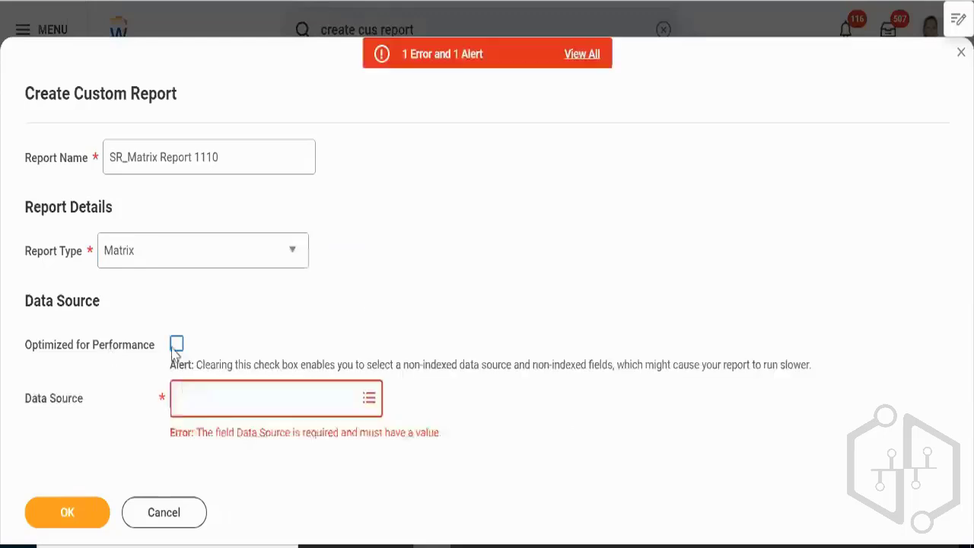
{"action": "left_click", "coordinate": [202, 397]}
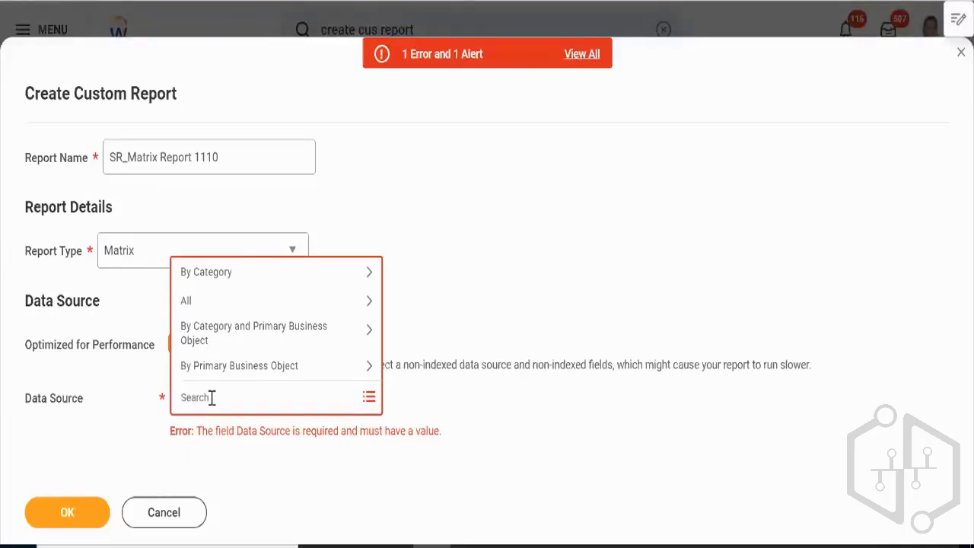
{"action": "type", "text": "worker"}
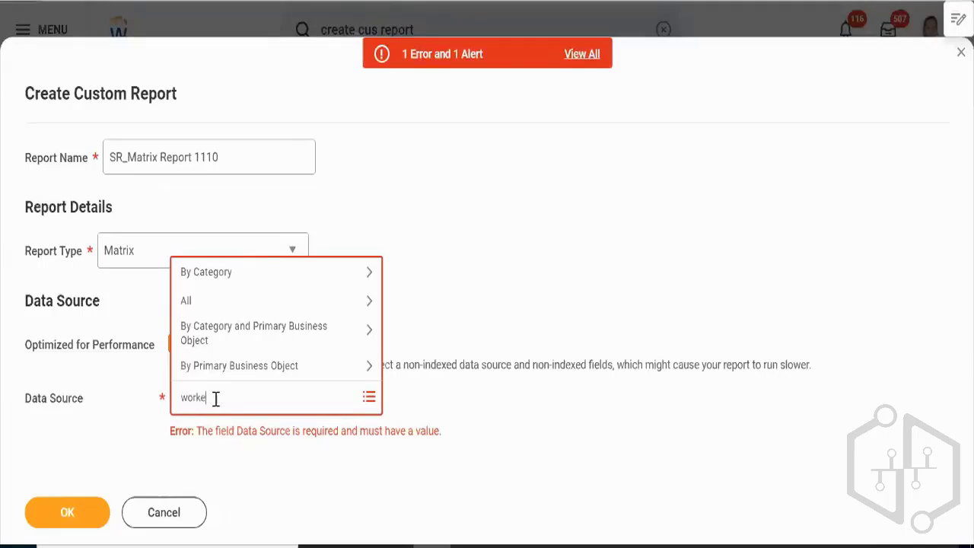
{"action": "key", "text": "Return"}
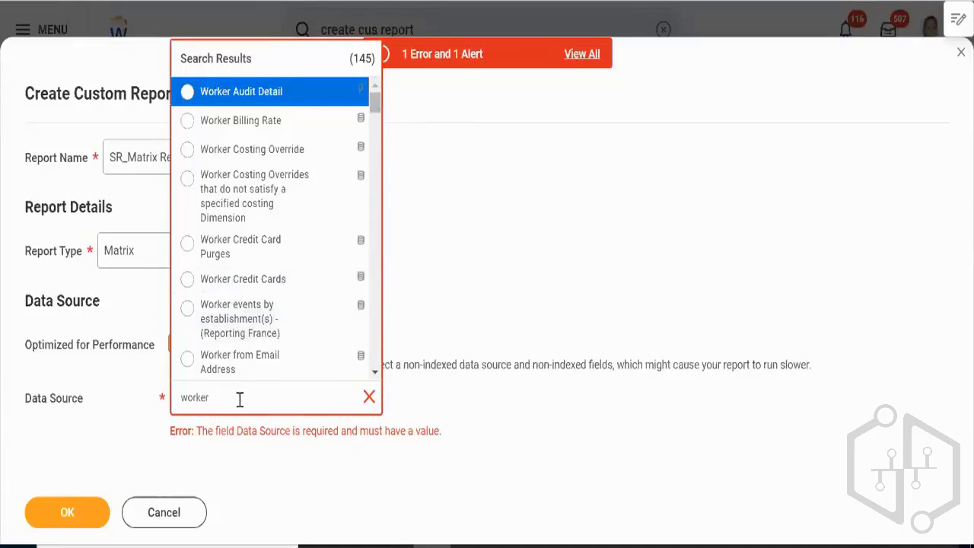
{"action": "type", "text": "hcm"}
{"action": "key", "text": "Return"}
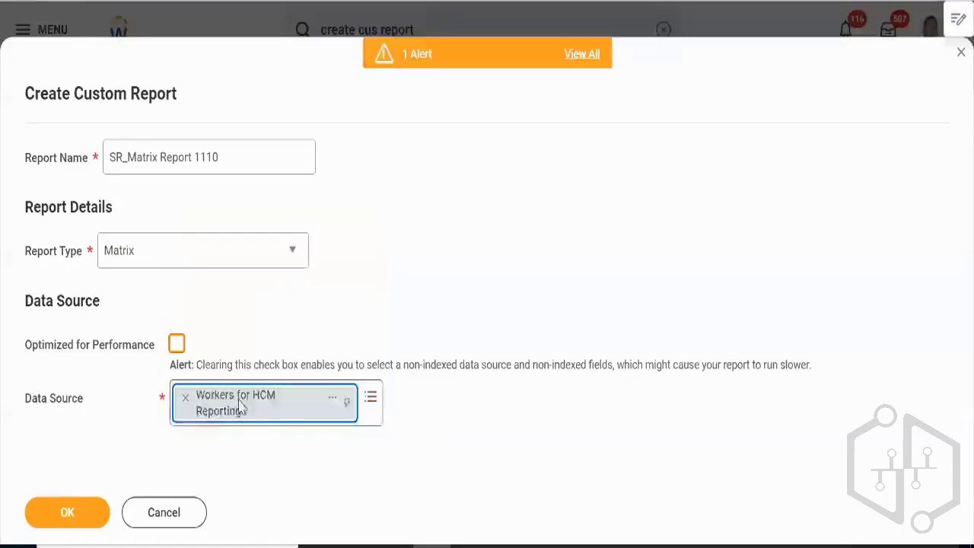
{"action": "left_click", "coordinate": [177, 344]}
{"action": "left_click", "coordinate": [68, 513]}
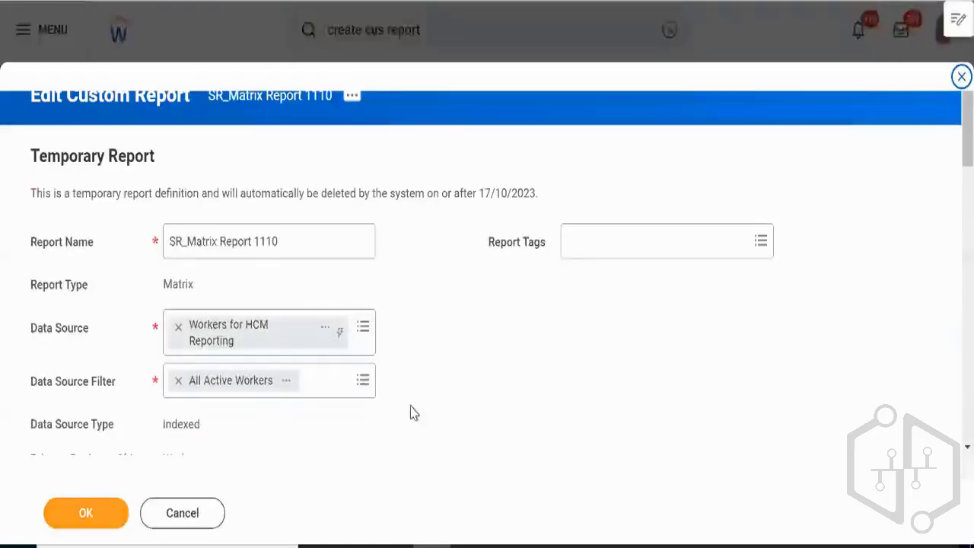
Set Gender as the first row grouping field of the matrix.
{"action": "scroll", "coordinate": [411, 413], "scroll_direction": "down", "scroll_amount": 5}
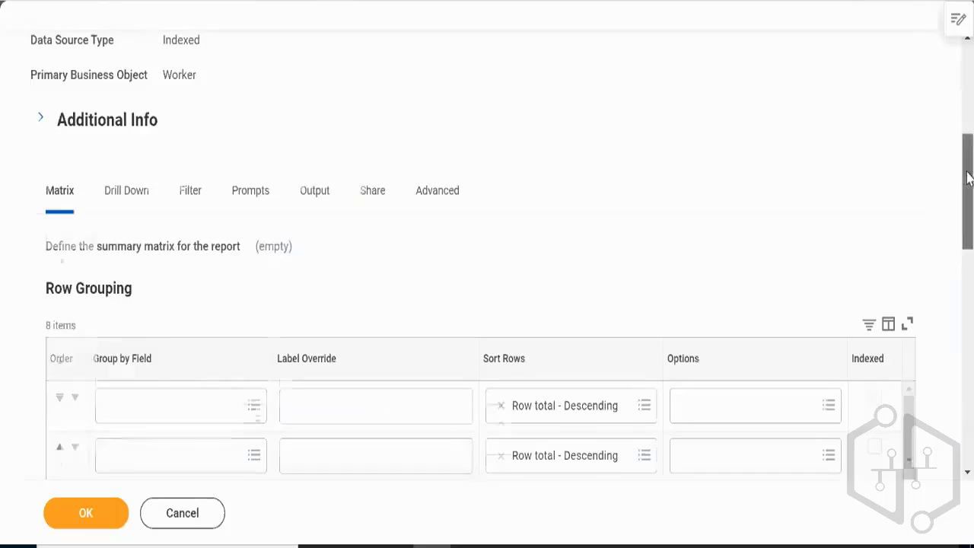
{"action": "left_click_drag", "start_coordinate": [968, 197], "coordinate": [970, 442]}
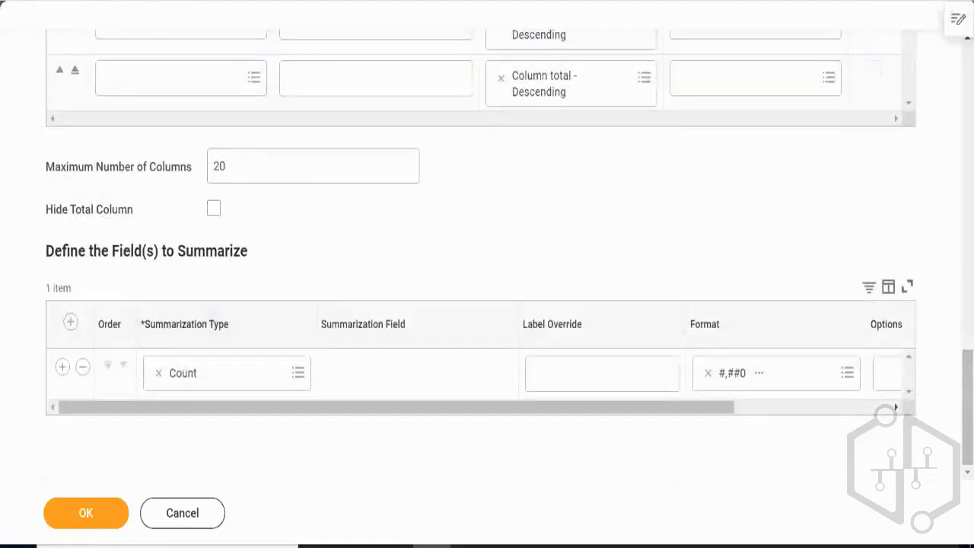
{"action": "left_click_drag", "start_coordinate": [968, 388], "coordinate": [969, 212]}
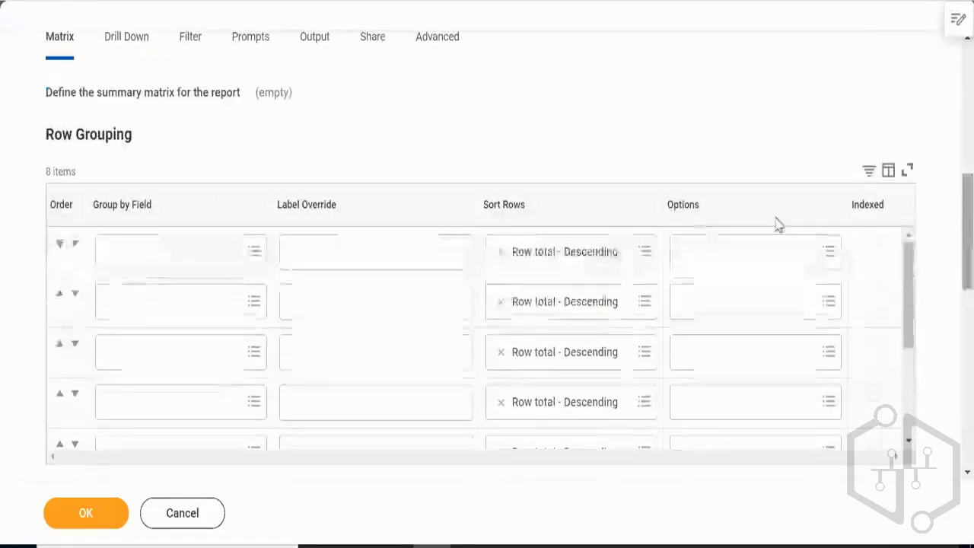
{"action": "left_click", "coordinate": [142, 255]}
{"action": "type", "text": "gender"}
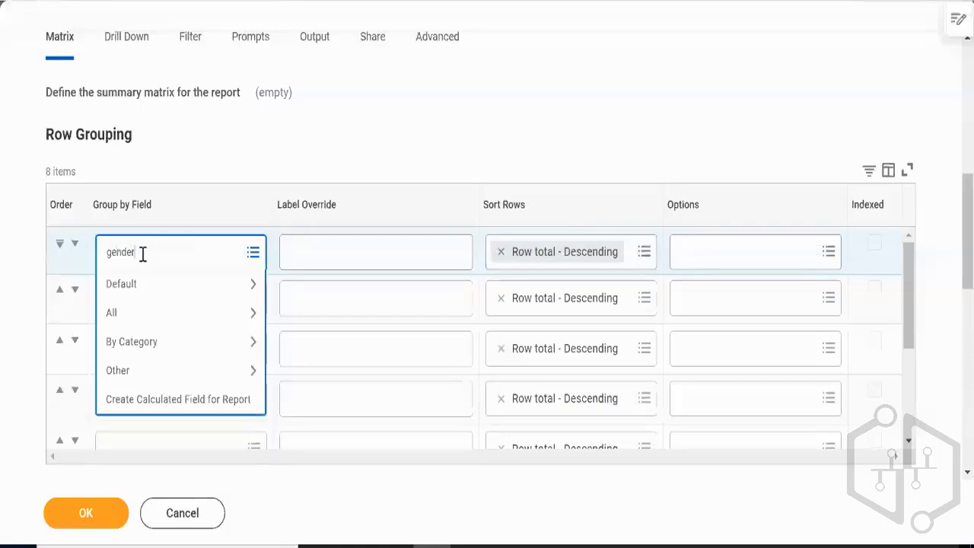
{"action": "key", "text": "Return"}
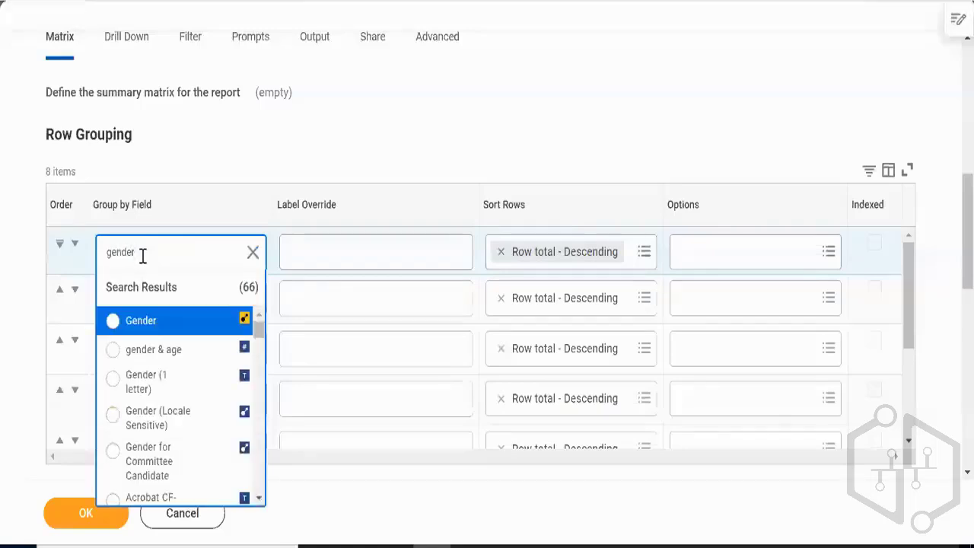
{"action": "left_click", "coordinate": [131, 323]}
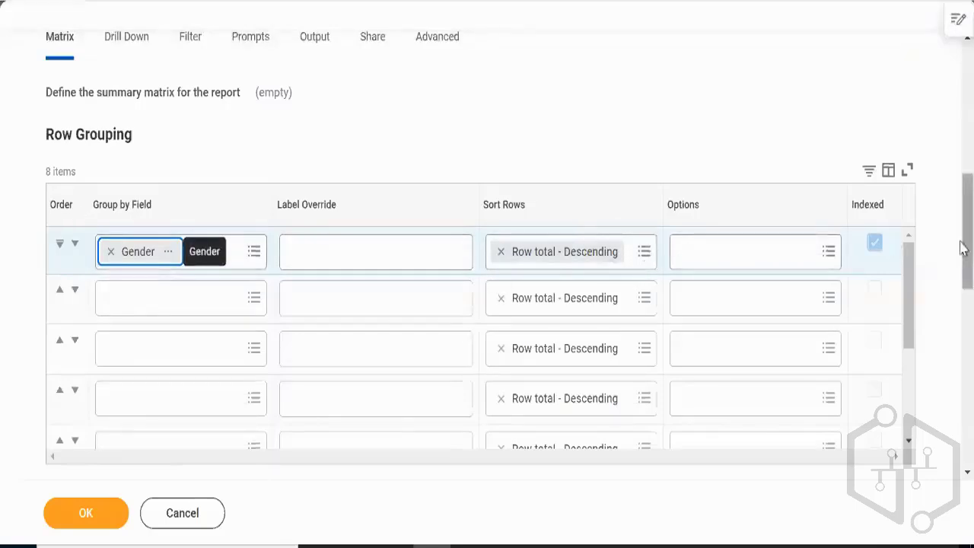
Group the matrix columns by Location Address - Country and override the column label with Country.
{"action": "left_click_drag", "start_coordinate": [907, 270], "coordinate": [900, 413]}
{"action": "left_click_drag", "start_coordinate": [970, 221], "coordinate": [969, 358]}
{"action": "left_click", "coordinate": [213, 303]}
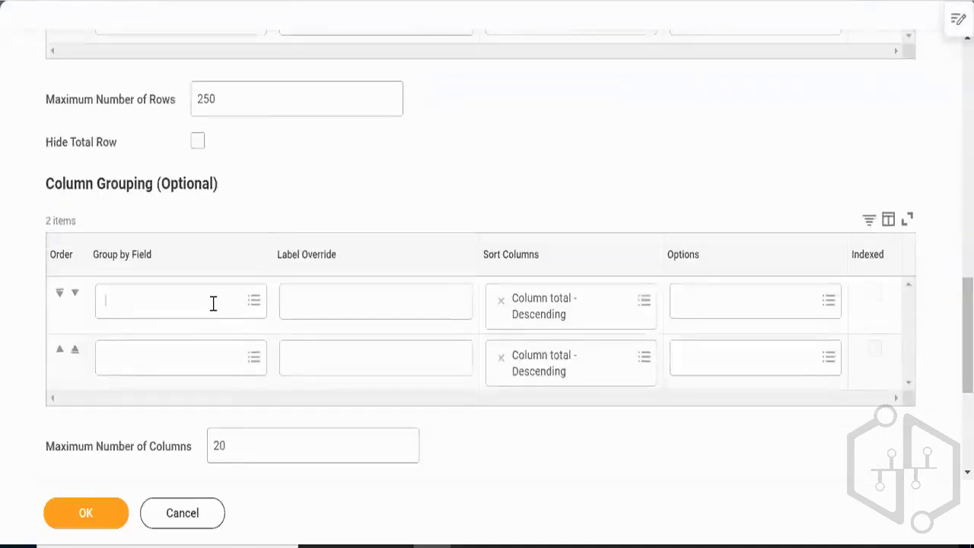
{"action": "type", "text": "country"}
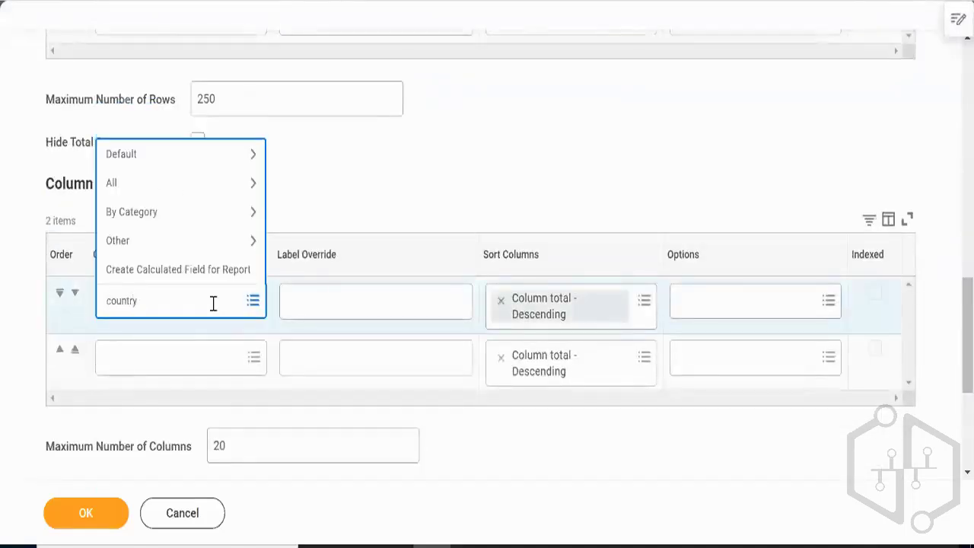
{"action": "key", "text": "Return"}
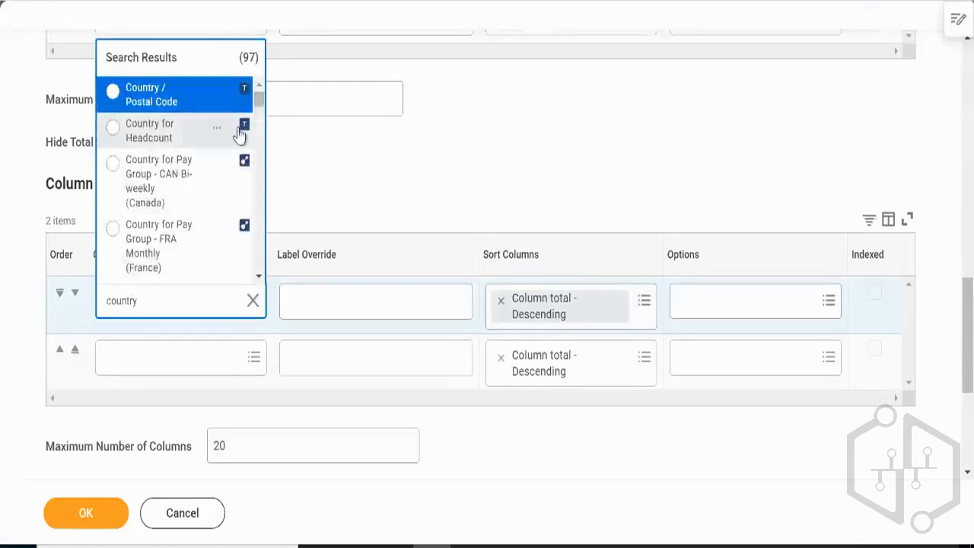
{"action": "double_click", "coordinate": [108, 304]}
{"action": "key", "text": "BackSpace"}
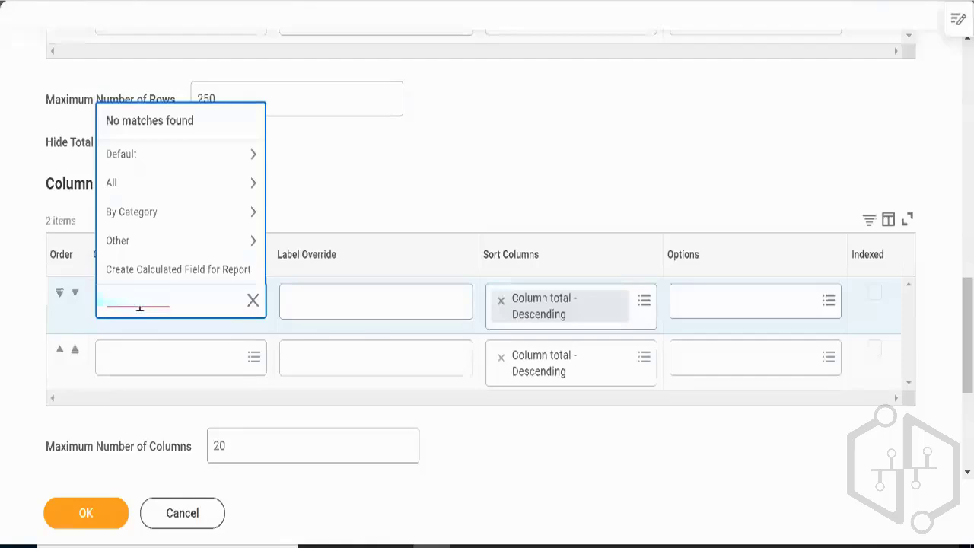
{"action": "key", "text": "Return"}
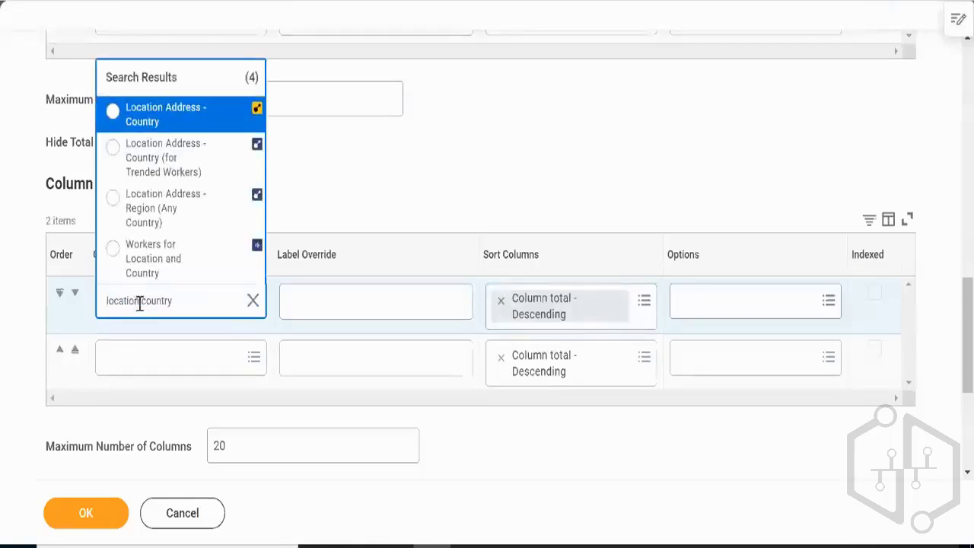
{"action": "left_click", "coordinate": [196, 107]}
{"action": "left_click", "coordinate": [346, 305]}
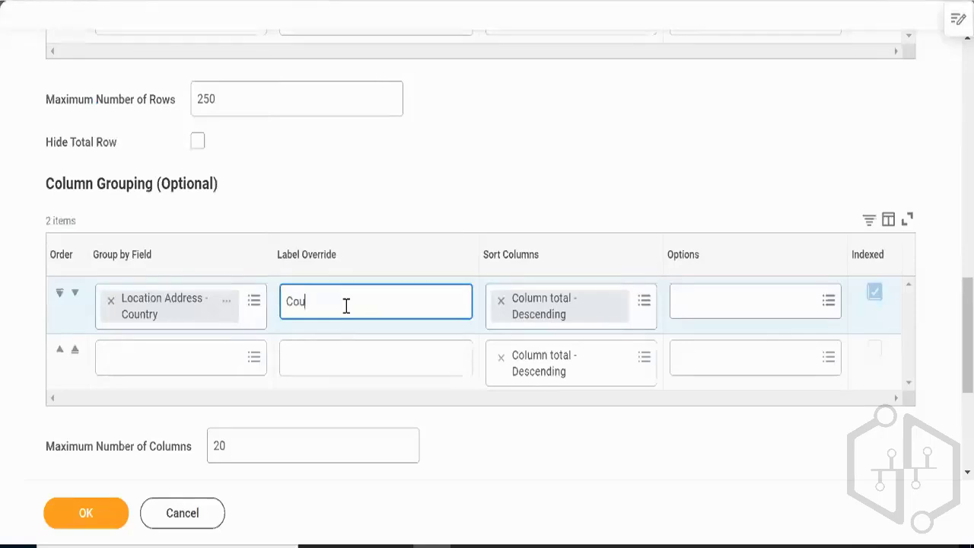
{"action": "type", "text": "Country"}
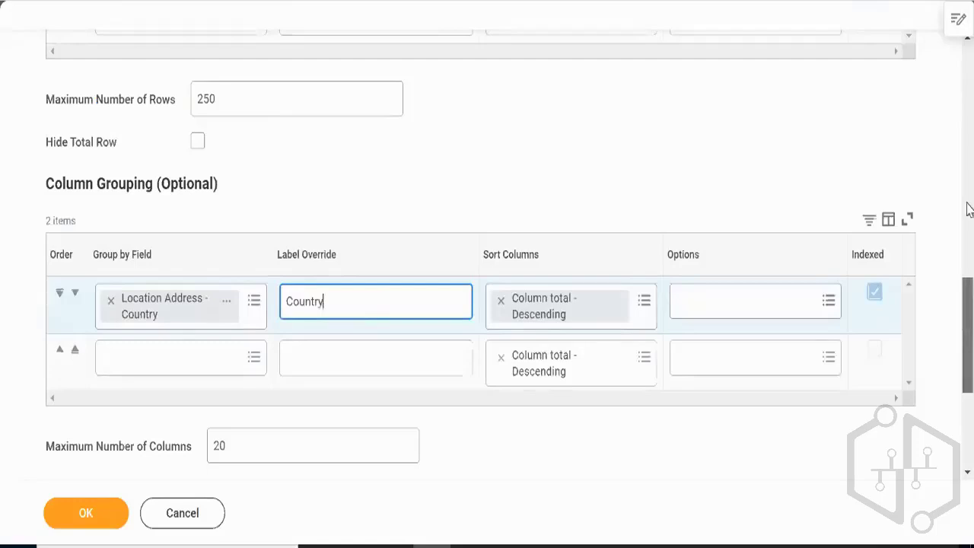
Add a second summarization row below Count and set its summarization type to Sum.
{"action": "scroll", "coordinate": [969, 210], "scroll_direction": "up", "scroll_amount": 5}
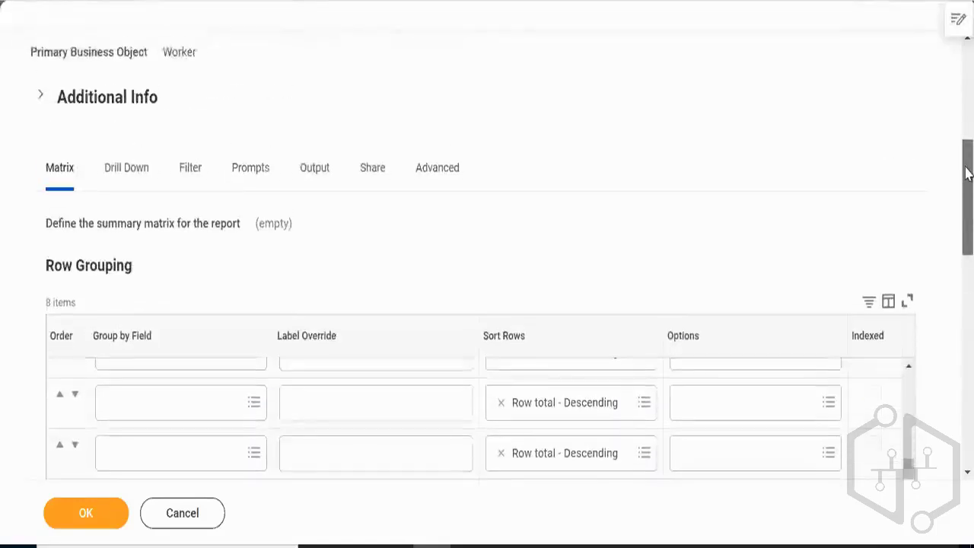
{"action": "scroll", "coordinate": [967, 182], "scroll_direction": "down", "scroll_amount": 1}
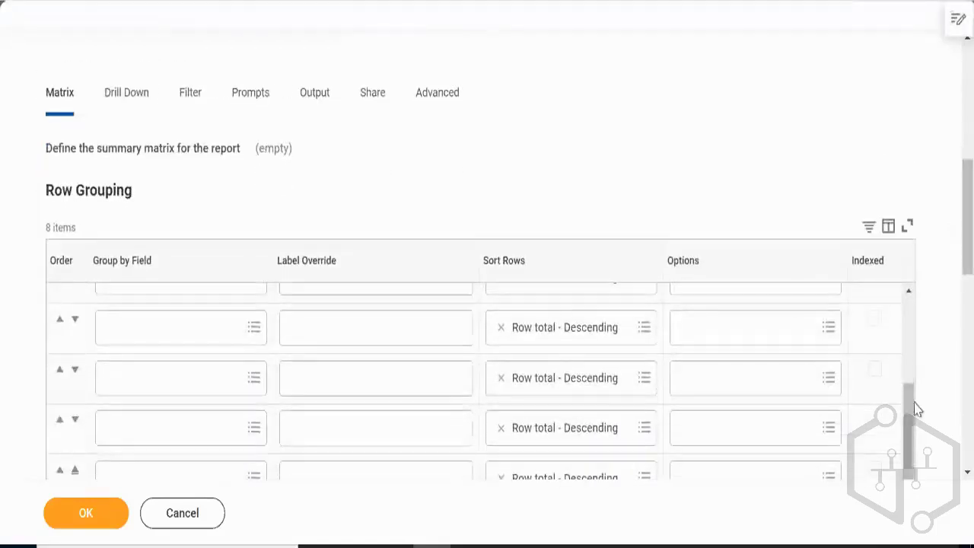
{"action": "left_click_drag", "start_coordinate": [912, 413], "coordinate": [913, 322]}
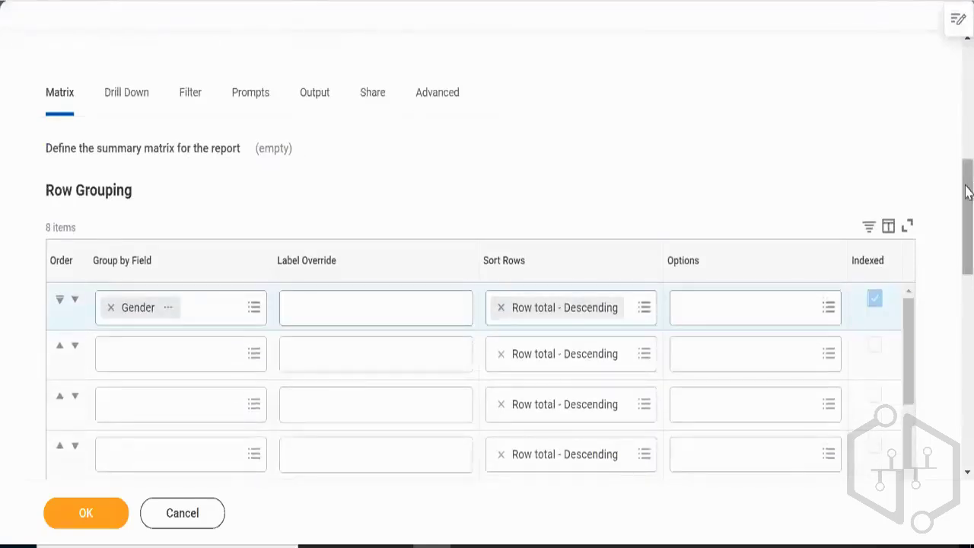
{"action": "left_click_drag", "start_coordinate": [967, 192], "coordinate": [956, 339]}
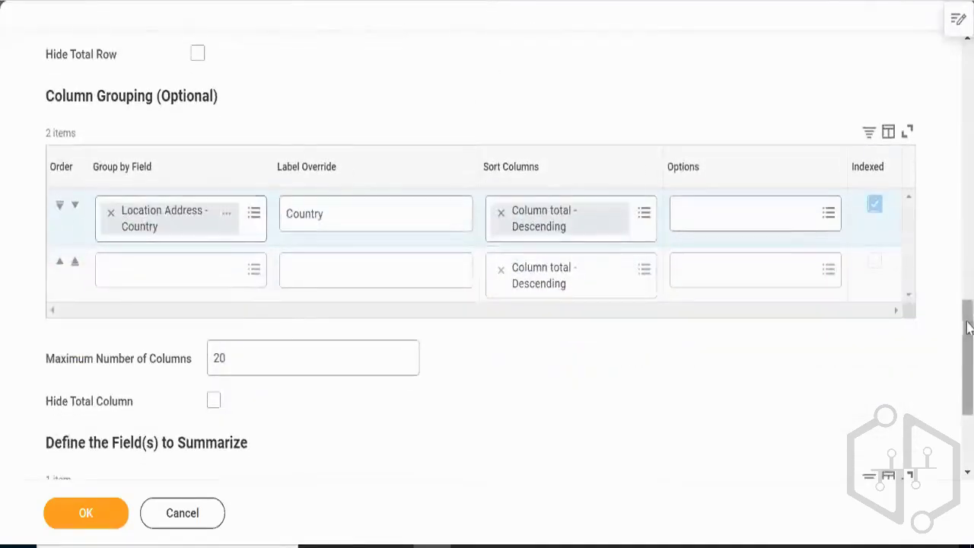
{"action": "left_click_drag", "start_coordinate": [966, 326], "coordinate": [966, 374]}
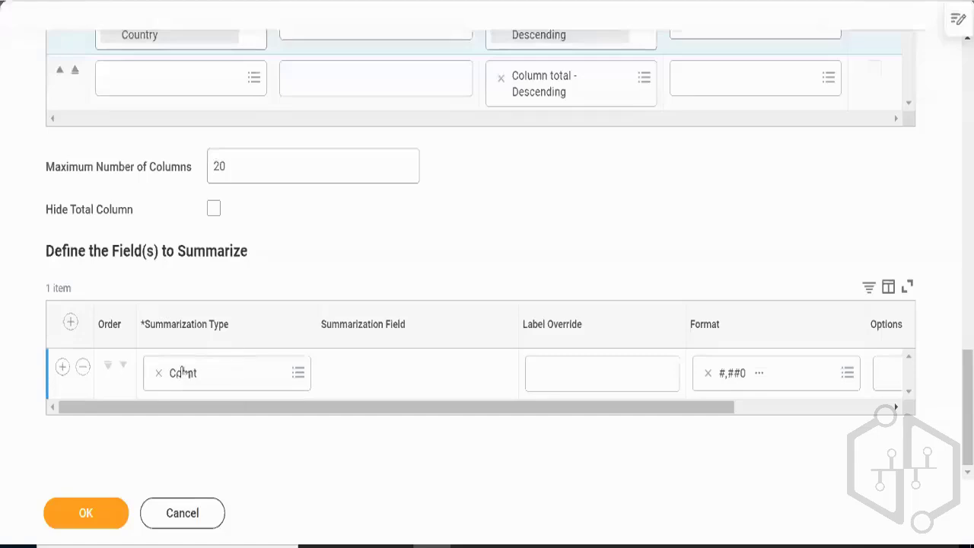
{"action": "left_click", "coordinate": [62, 367]}
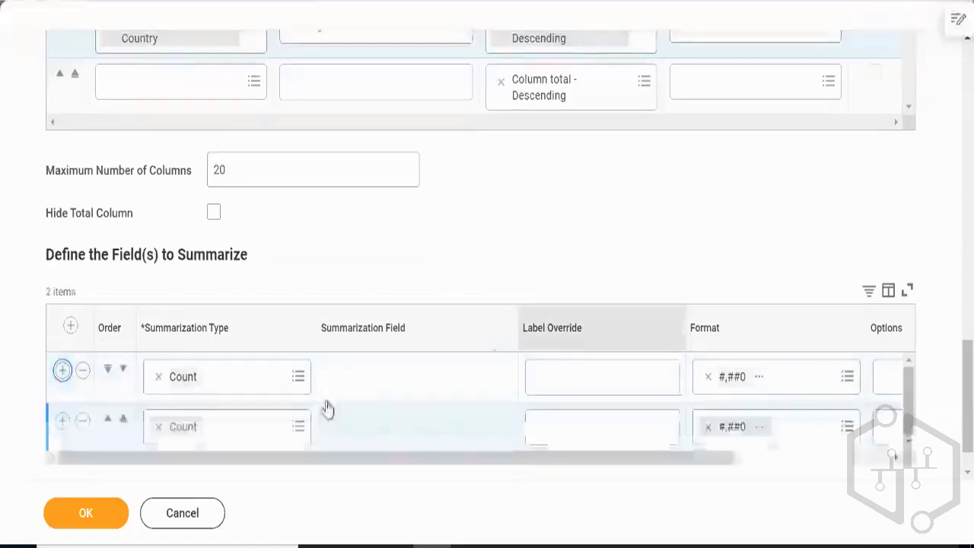
{"action": "left_click", "coordinate": [158, 427]}
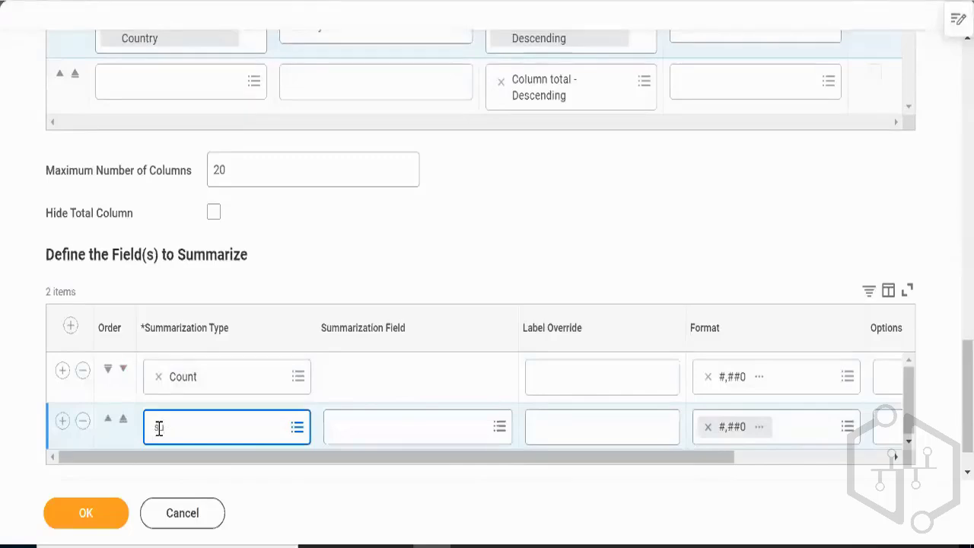
{"action": "type", "text": "sum"}
{"action": "key", "text": "Return"}
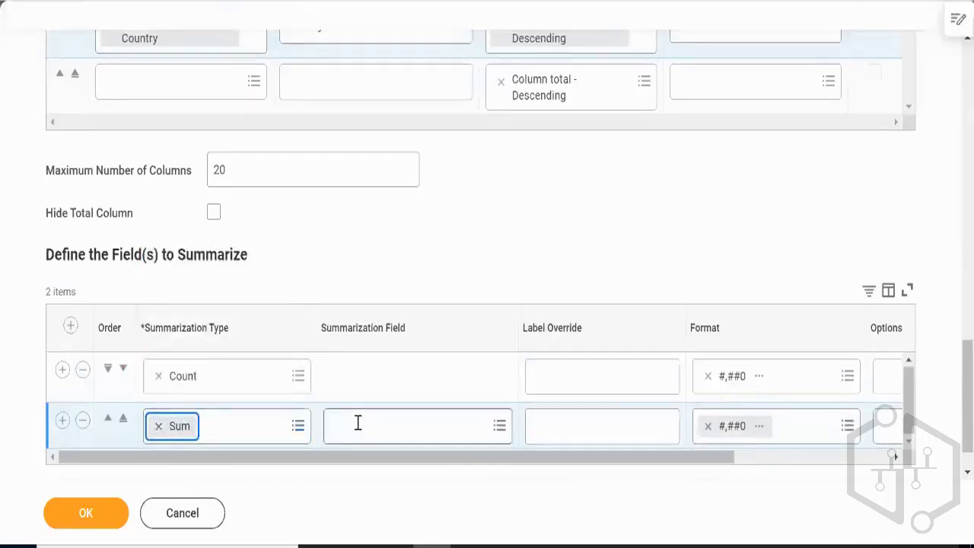
Search for "base pay" and set Base Pay Proposed Annualized Amount as the Sum row's summarization field.
{"action": "left_click", "coordinate": [358, 424]}
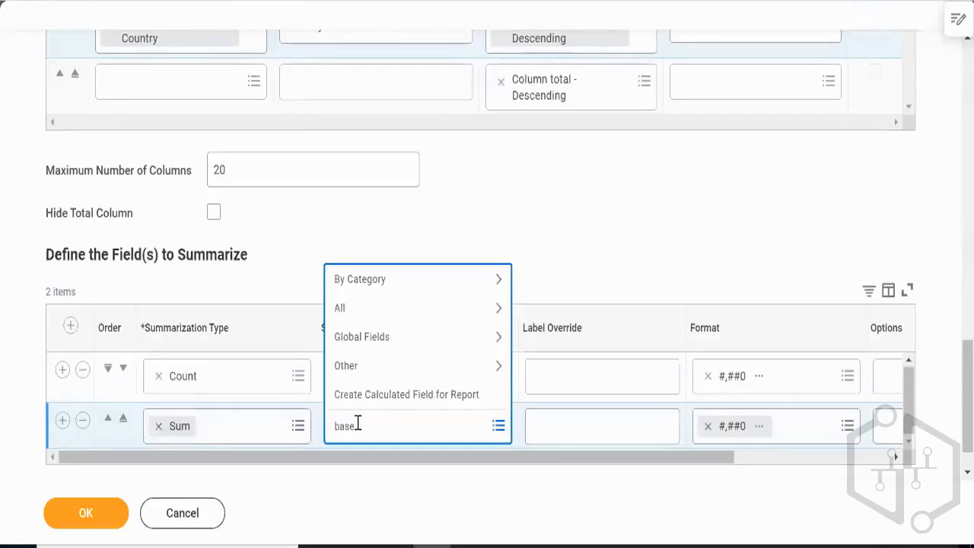
{"action": "key", "text": "Return"}
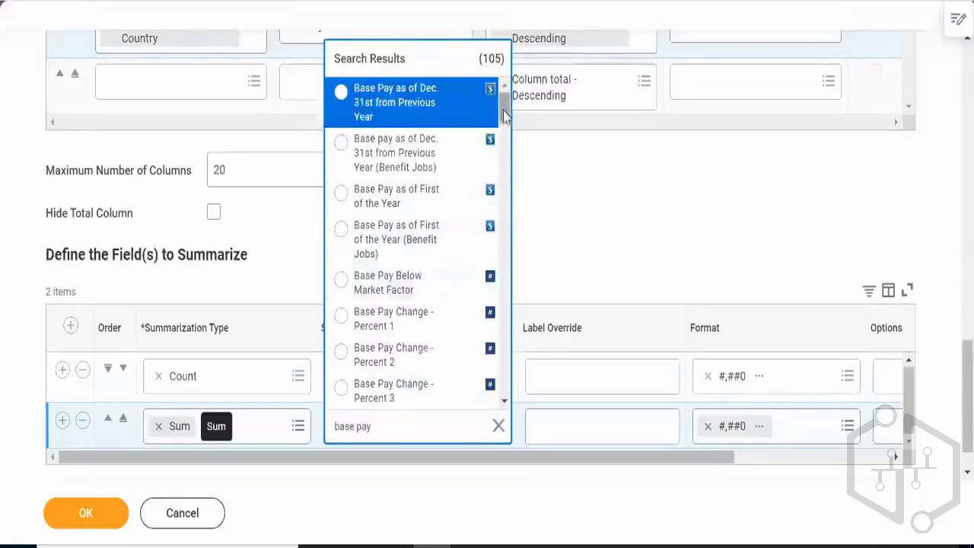
{"action": "left_click_drag", "start_coordinate": [505, 114], "coordinate": [502, 154]}
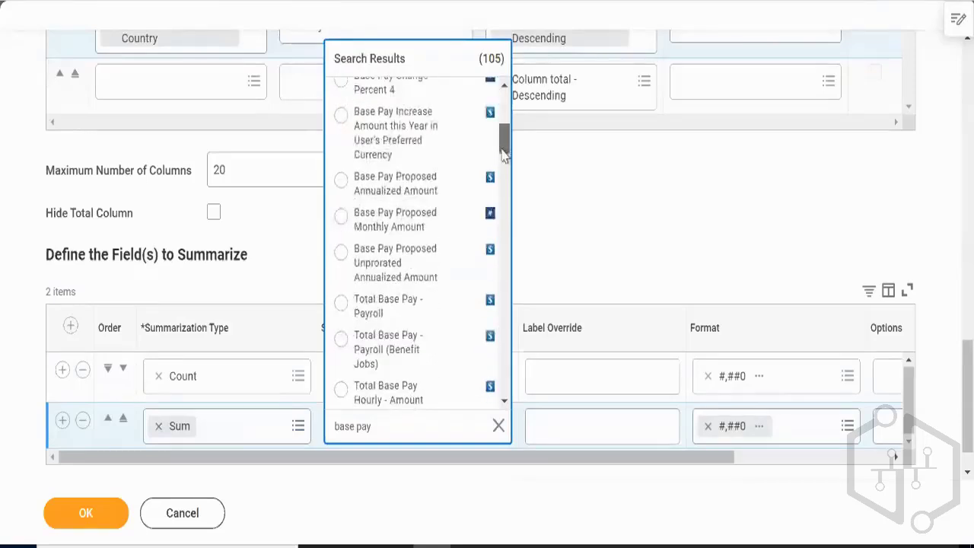
{"action": "left_click", "coordinate": [391, 183]}
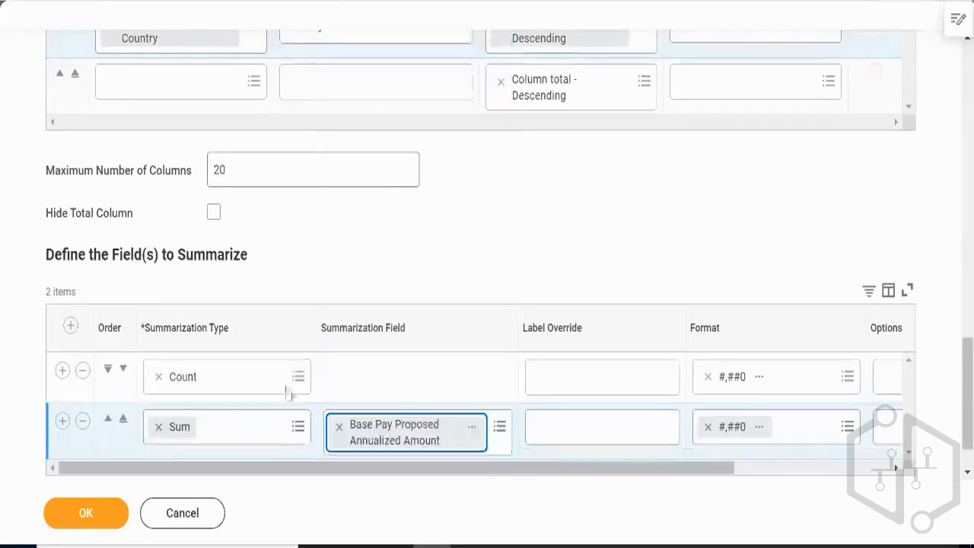
Save the matrix report definition and run the report with the worker, employee and contingent worker type prompts blank.
{"action": "left_click", "coordinate": [97, 515]}
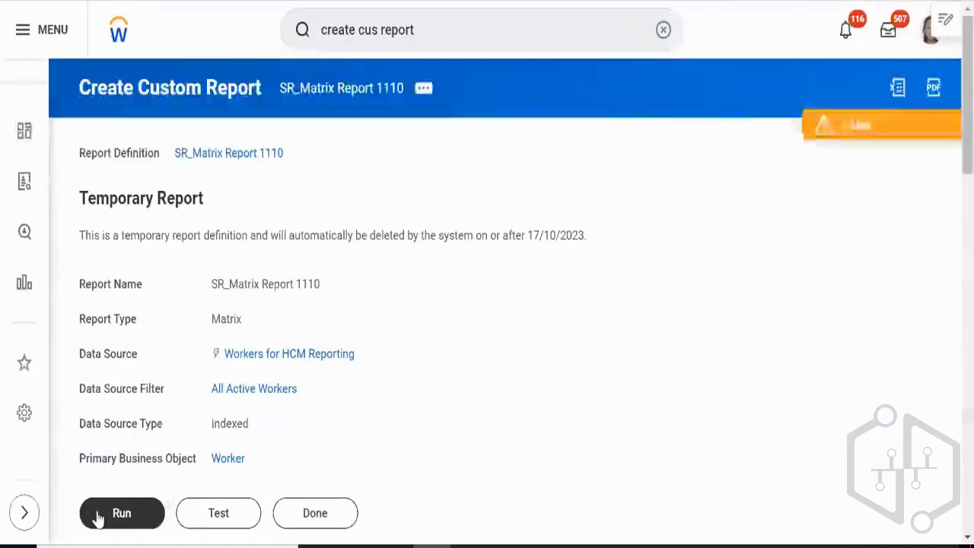
{"action": "left_click", "coordinate": [107, 514]}
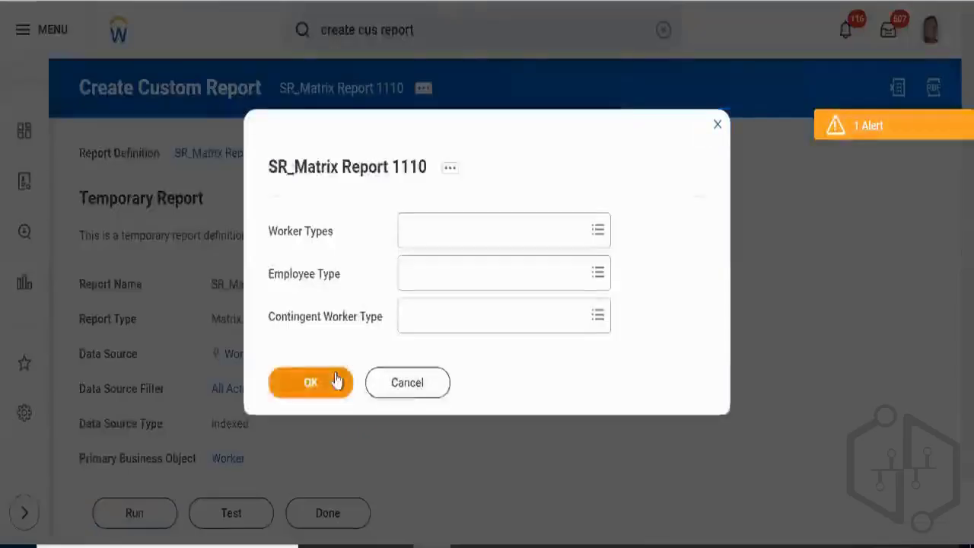
{"action": "left_click", "coordinate": [337, 380]}
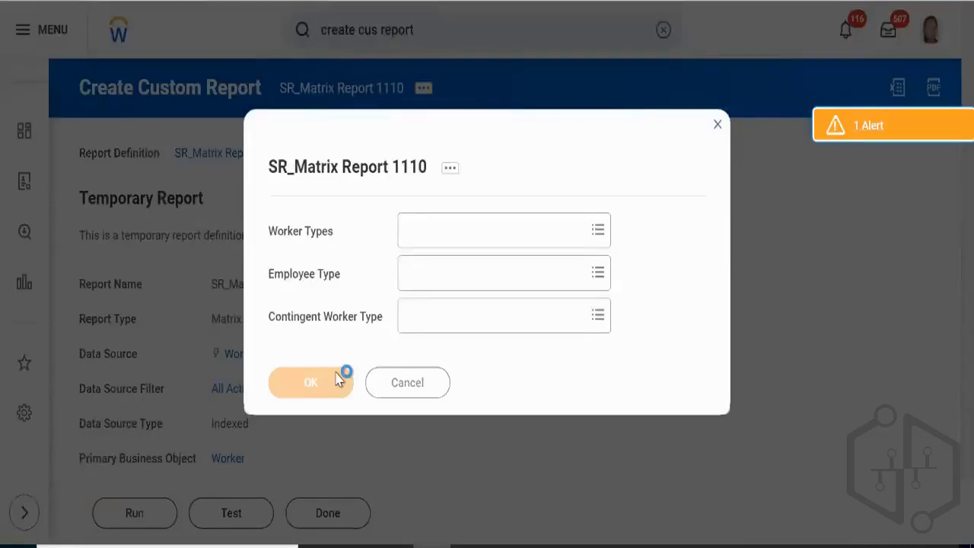
{"action": "key", "text": "XF86MonBrightnessUp"}
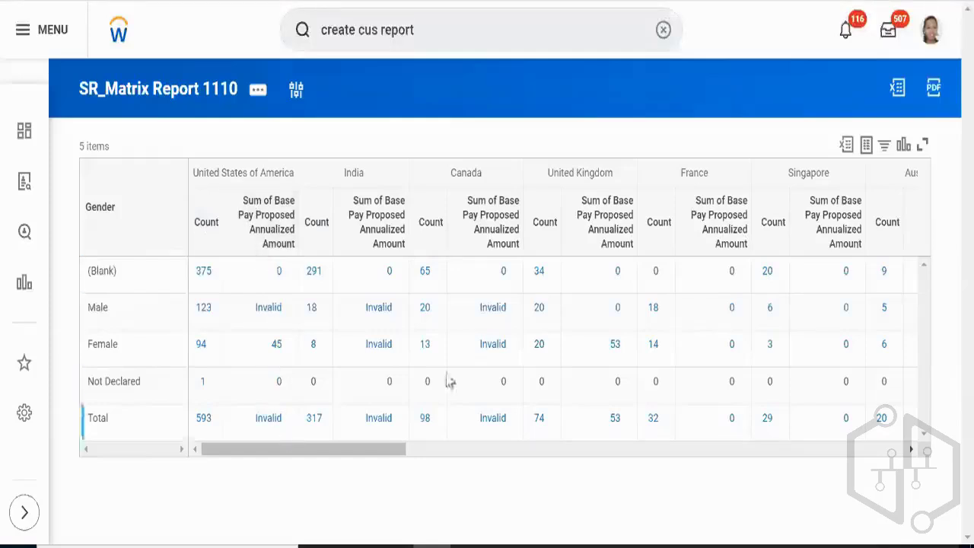
Open the SR_Matrix Report 1110 definition for editing and go to its drill-down settings.
{"action": "left_click_drag", "start_coordinate": [358, 452], "coordinate": [907, 417]}
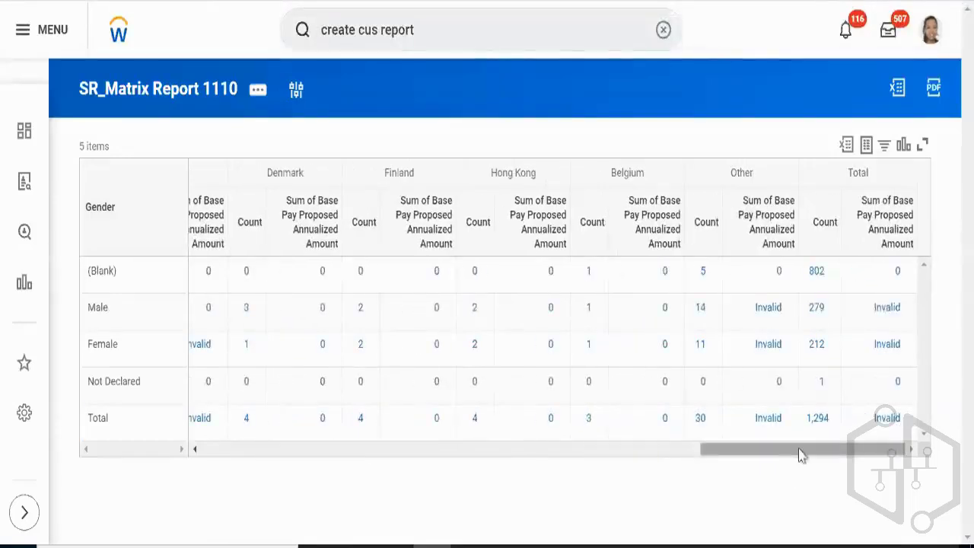
{"action": "left_click_drag", "start_coordinate": [799, 451], "coordinate": [270, 495]}
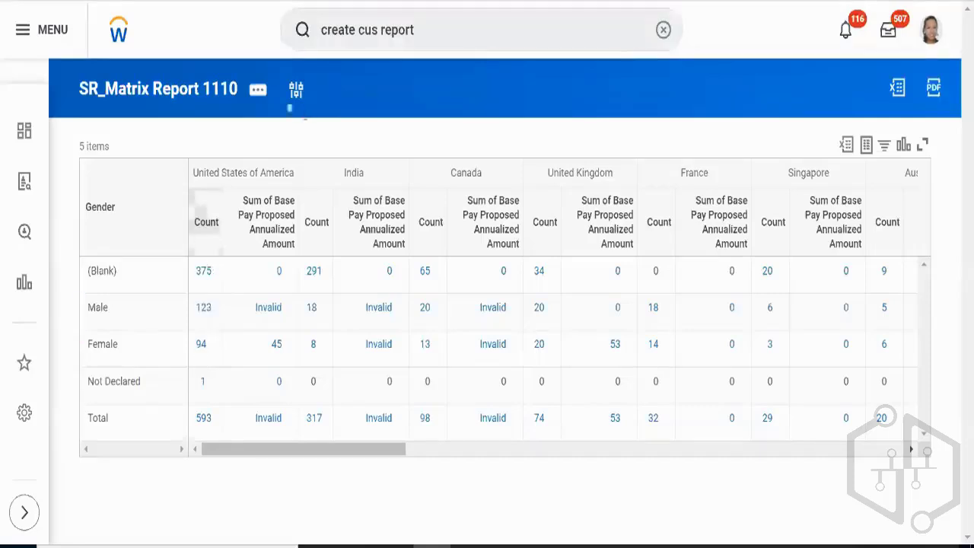
{"action": "left_click", "coordinate": [259, 93]}
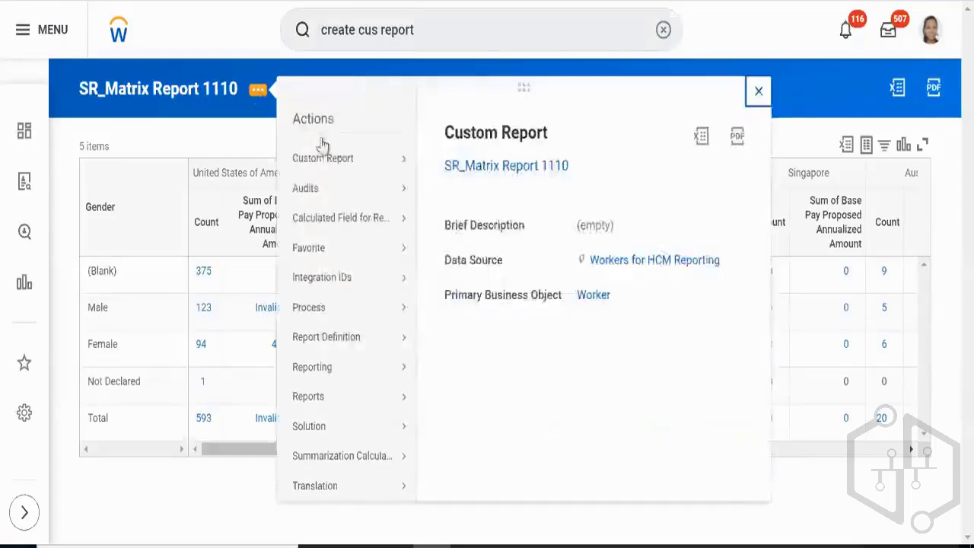
{"action": "mouse_move", "coordinate": [323, 160]}
{"action": "left_click", "coordinate": [440, 163]}
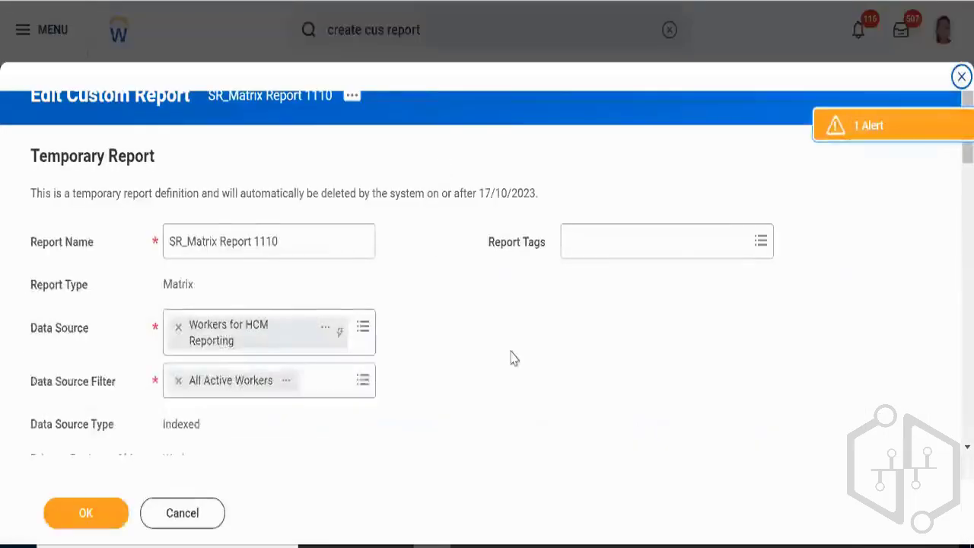
{"action": "scroll", "coordinate": [511, 359], "scroll_direction": "down", "scroll_amount": 6}
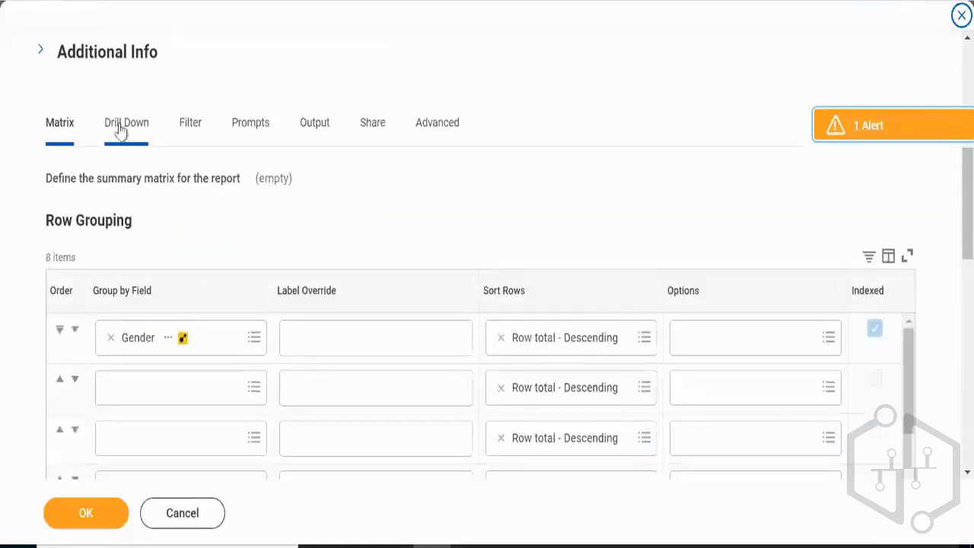
{"action": "left_click", "coordinate": [122, 129]}
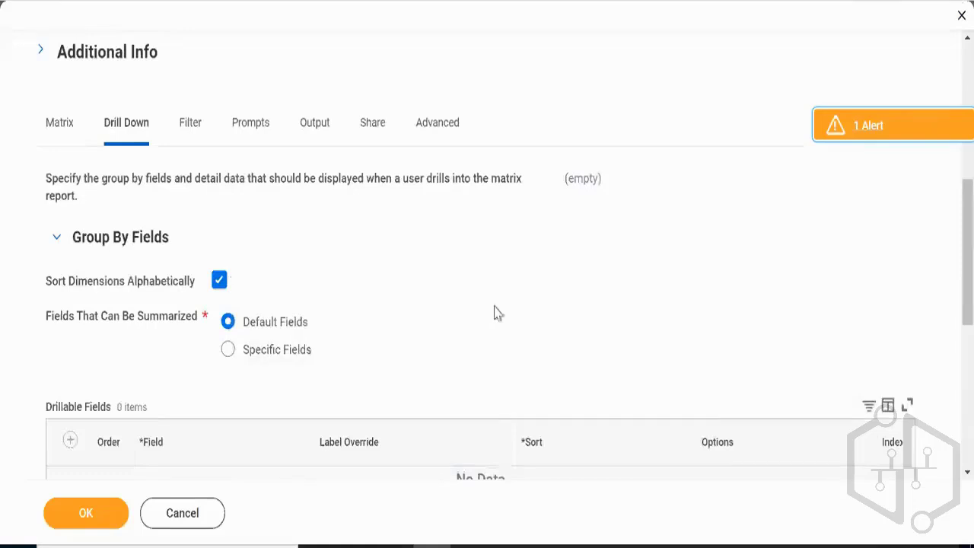
Add Worker and Hire Date as the first two detail data columns of the drill-down.
{"action": "scroll", "coordinate": [494, 312], "scroll_direction": "down", "scroll_amount": 5}
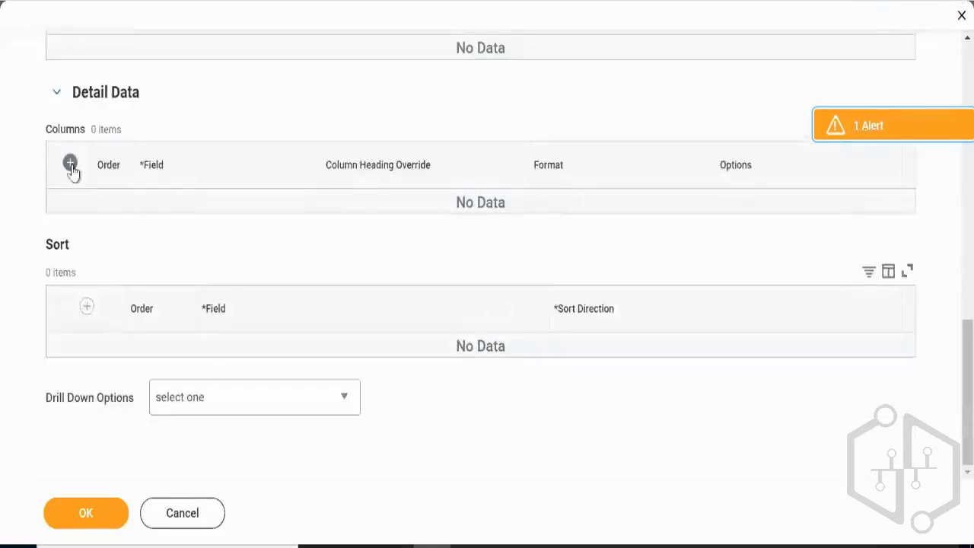
{"action": "left_click", "coordinate": [70, 164]}
{"action": "left_click", "coordinate": [232, 221]}
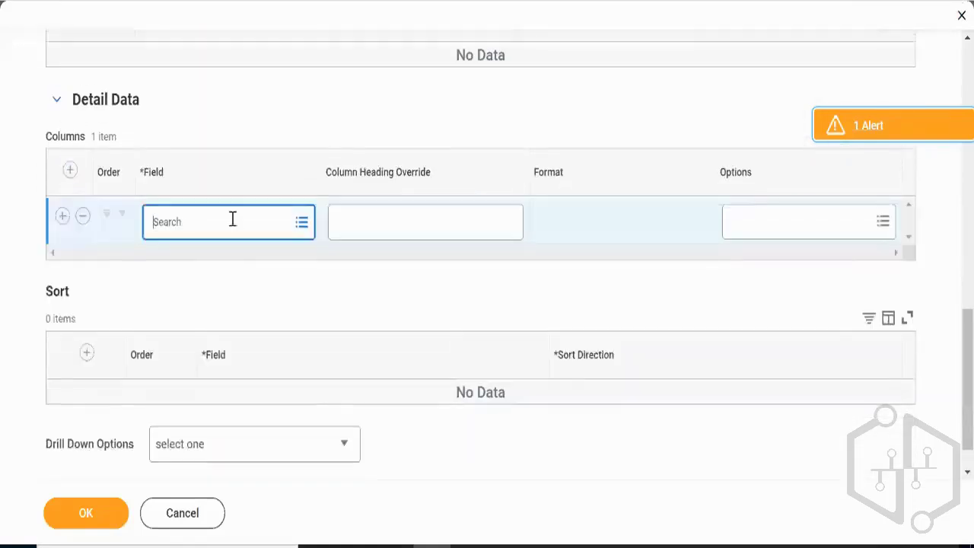
{"action": "type", "text": "worker"}
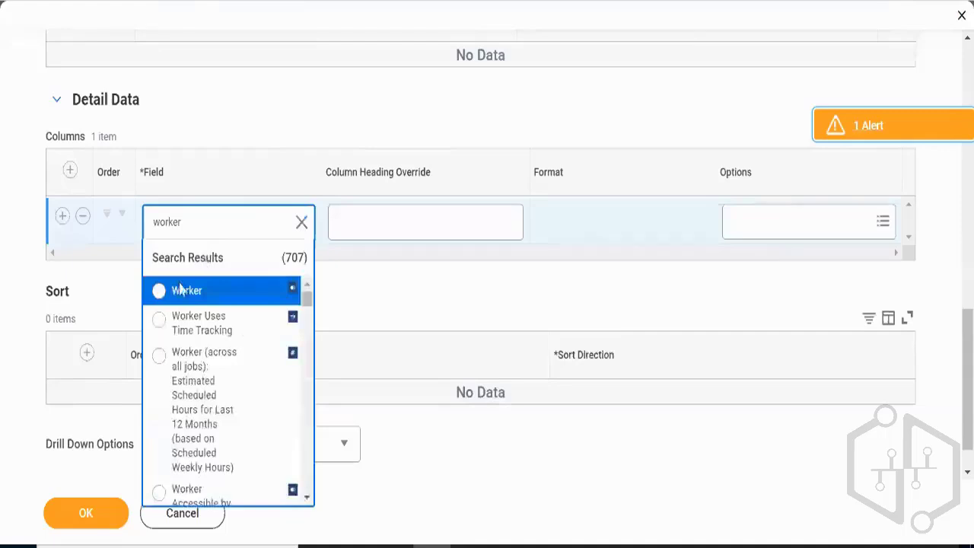
{"action": "left_click", "coordinate": [180, 289]}
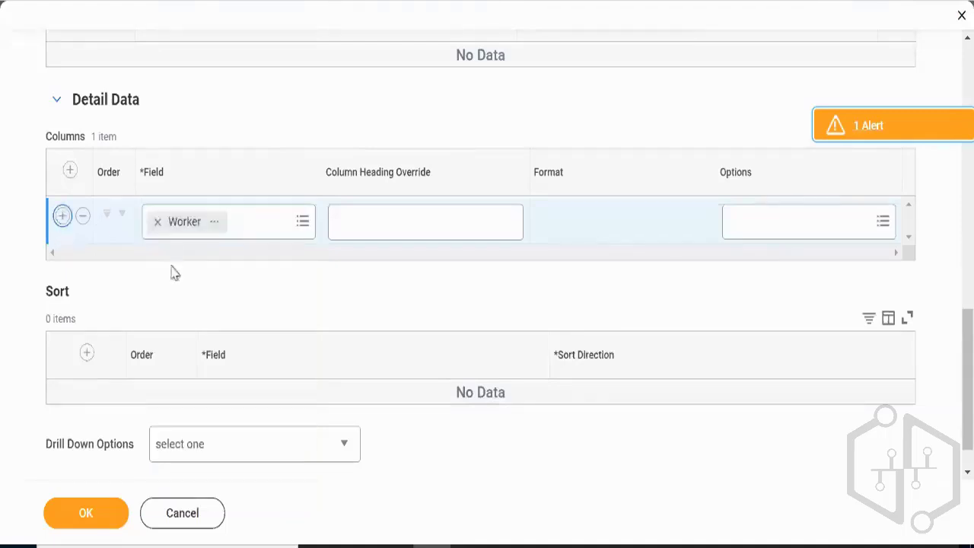
{"action": "left_click", "coordinate": [176, 272]}
{"action": "type", "text": "hire date"}
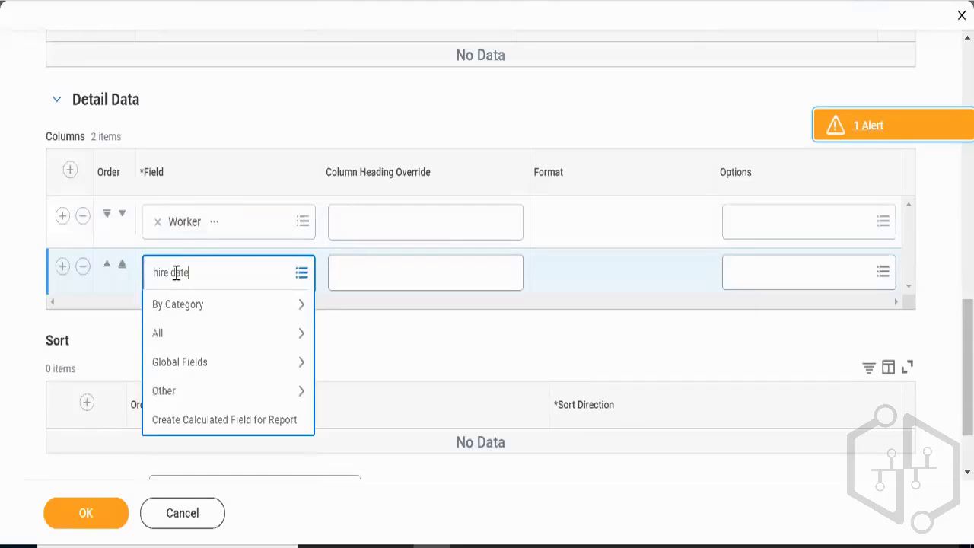
{"action": "key", "text": "Return"}
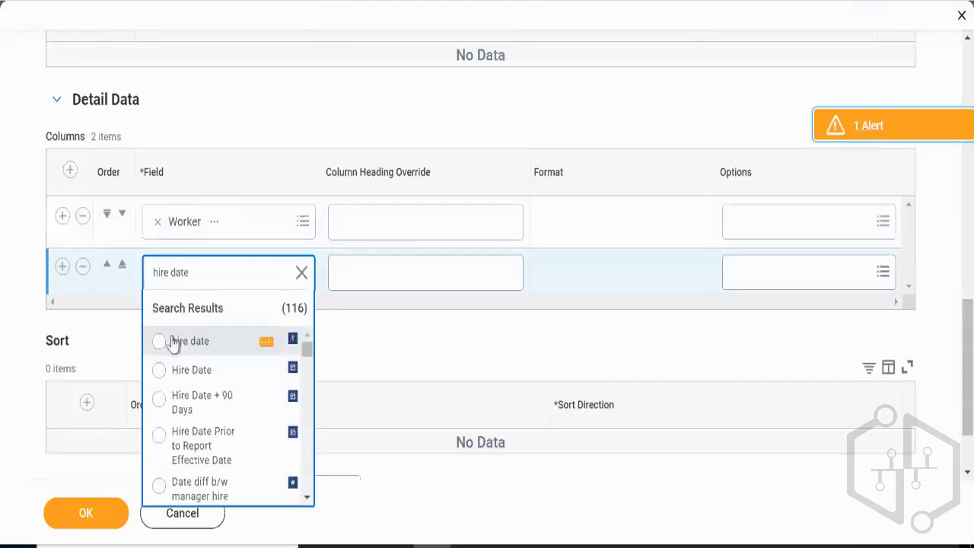
{"action": "left_click", "coordinate": [166, 373]}
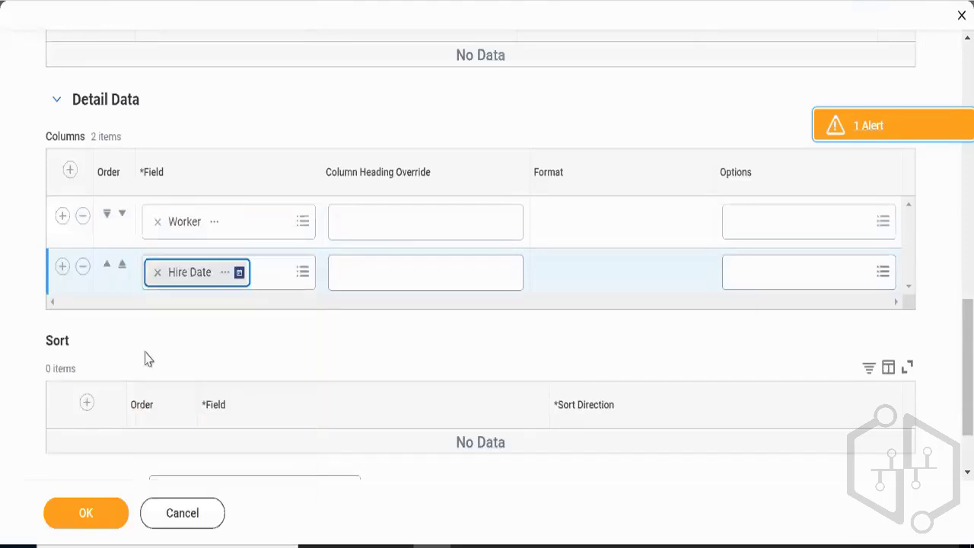
Add Gender and Manager - Level 01 as further detail data columns below Hire Date.
{"action": "left_click", "coordinate": [62, 267]}
{"action": "left_click", "coordinate": [198, 327]}
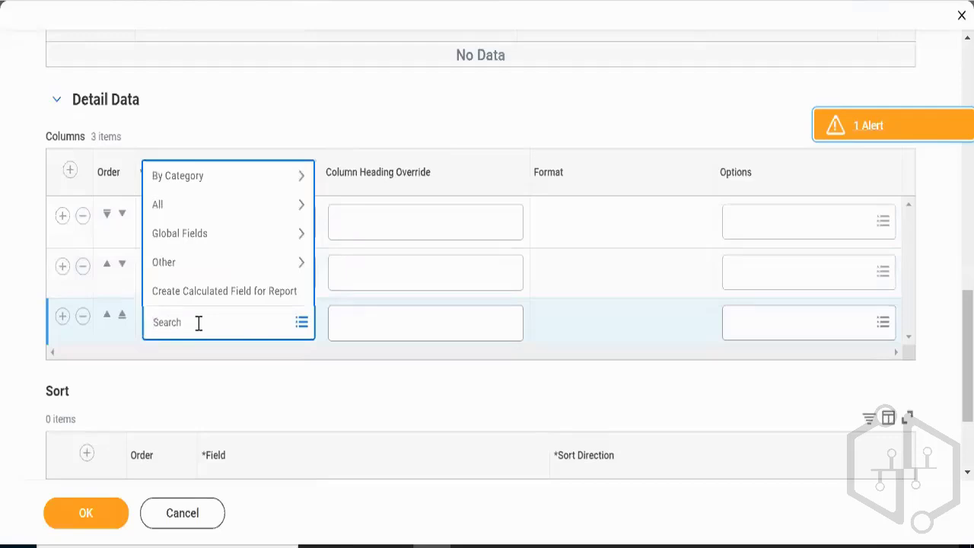
{"action": "type", "text": "gender"}
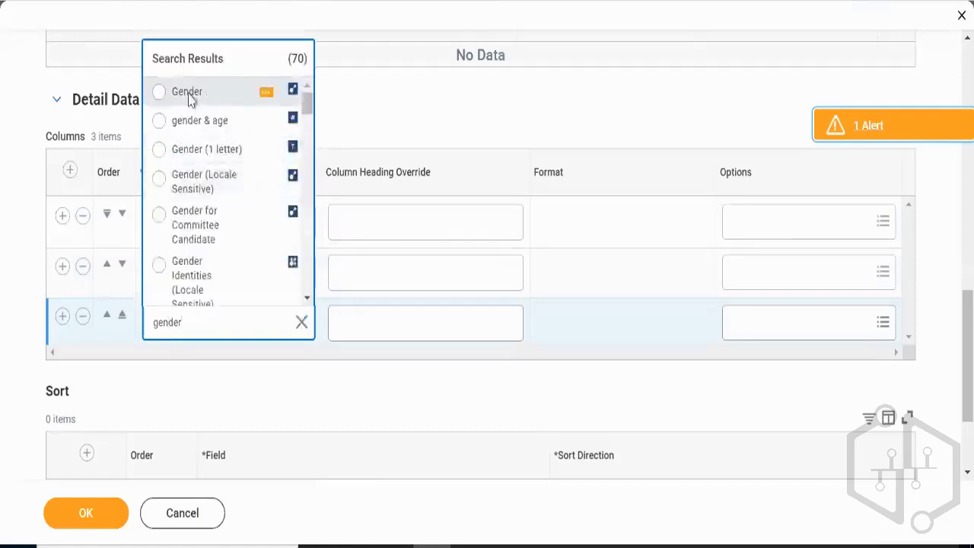
{"action": "left_click", "coordinate": [189, 94]}
{"action": "left_click", "coordinate": [63, 316]}
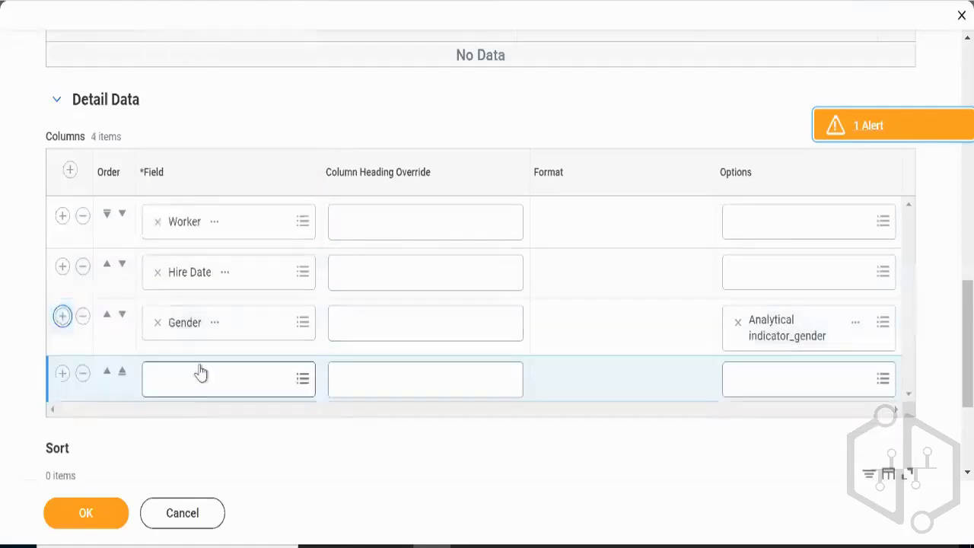
{"action": "type", "text": "manager"}
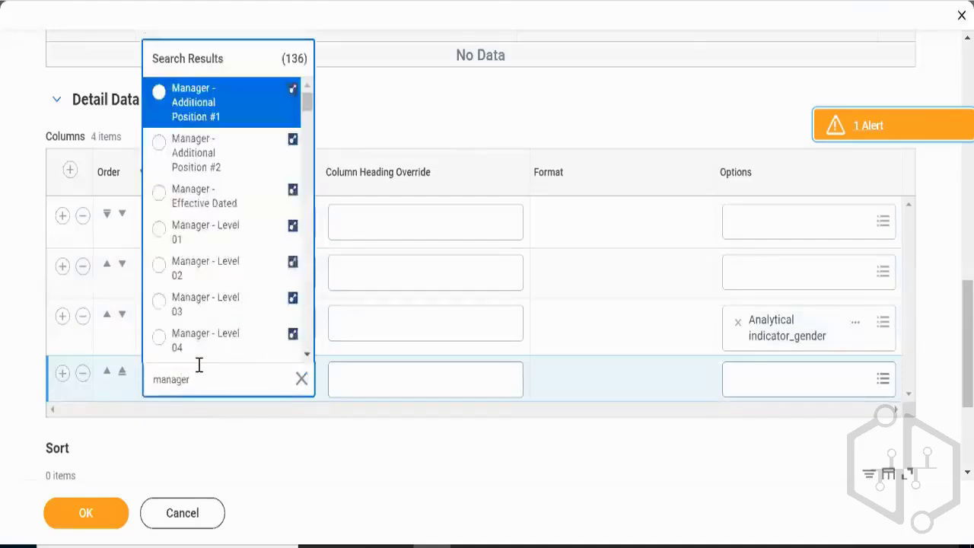
{"action": "left_click", "coordinate": [220, 234]}
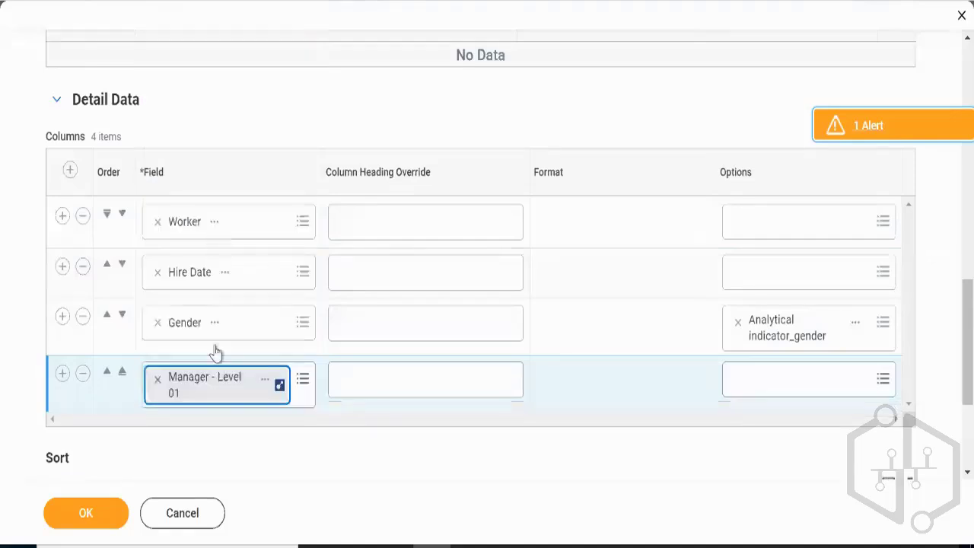
{"action": "left_click", "coordinate": [372, 373]}
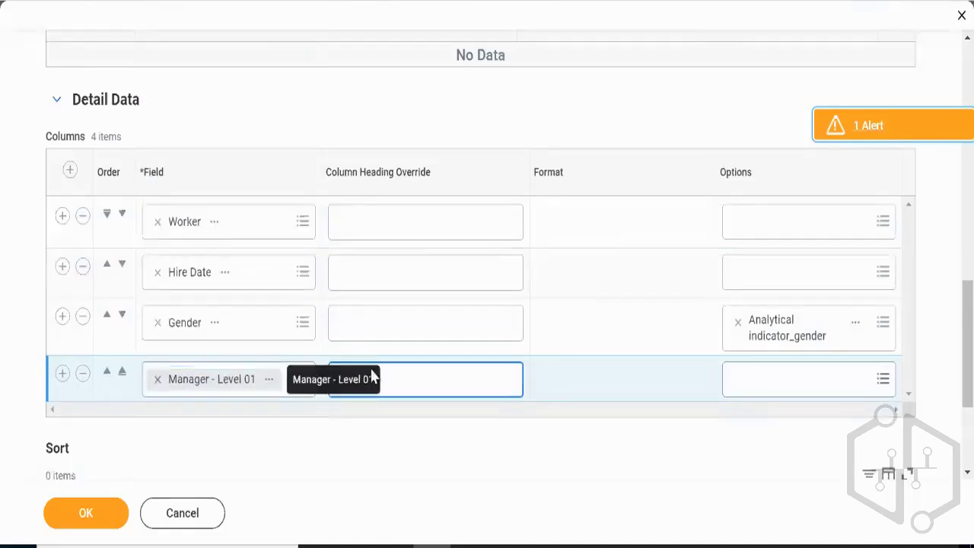
Save the drill-down changes to the report definition and run the matrix report.
{"action": "left_click", "coordinate": [67, 516]}
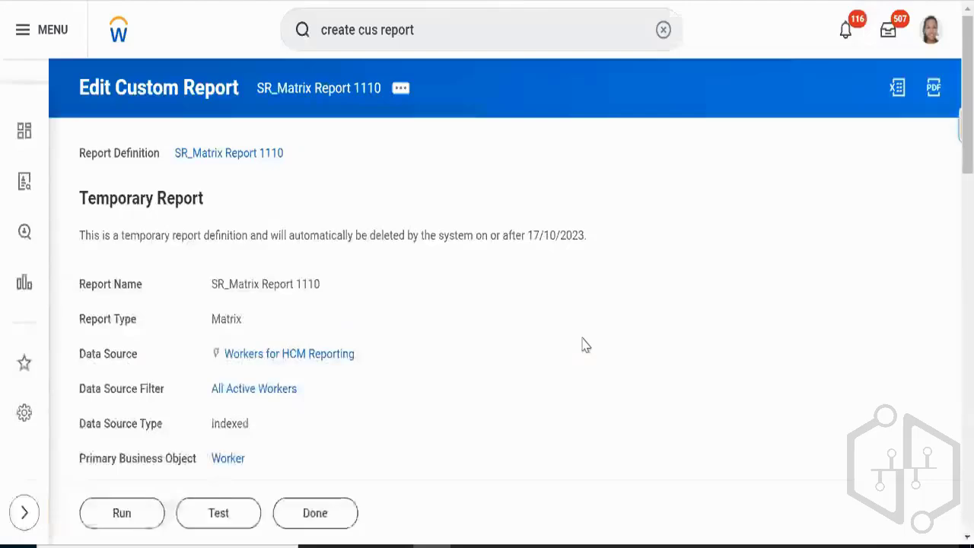
{"action": "left_click", "coordinate": [121, 513]}
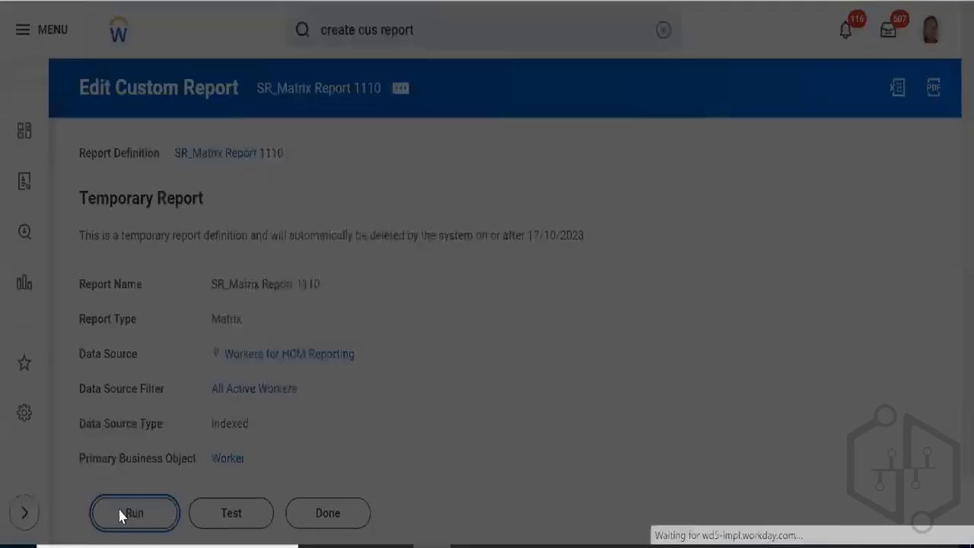
{"action": "left_click", "coordinate": [307, 388]}
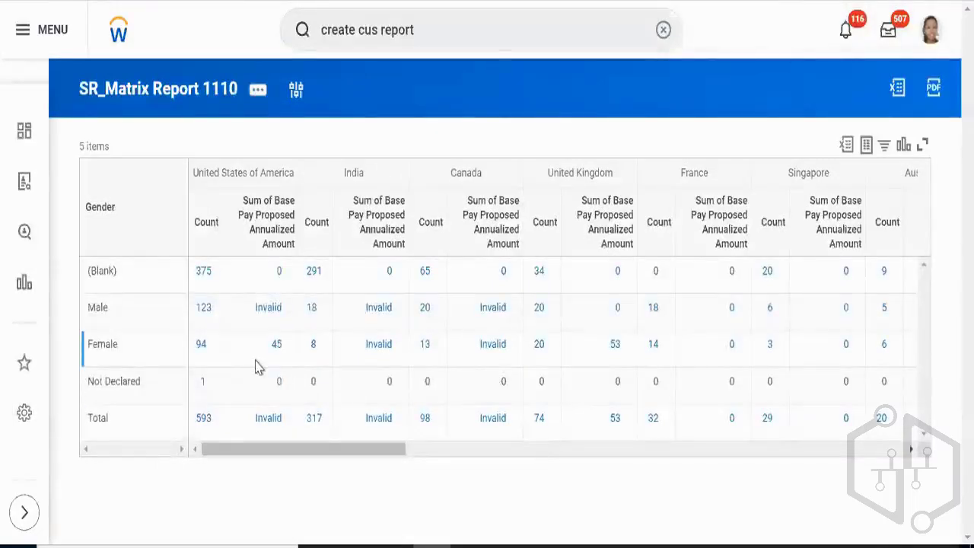
Drill into the Female count for United States of America, enlarge the detail window and look through the worker list.
{"action": "left_click", "coordinate": [202, 347]}
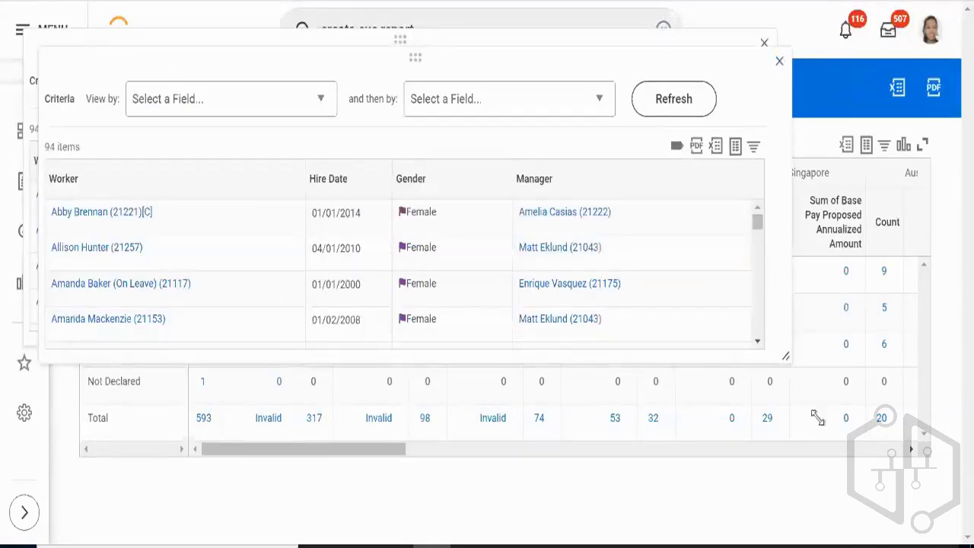
{"action": "left_click_drag", "start_coordinate": [817, 418], "coordinate": [832, 452]}
{"action": "left_click", "coordinate": [87, 313]}
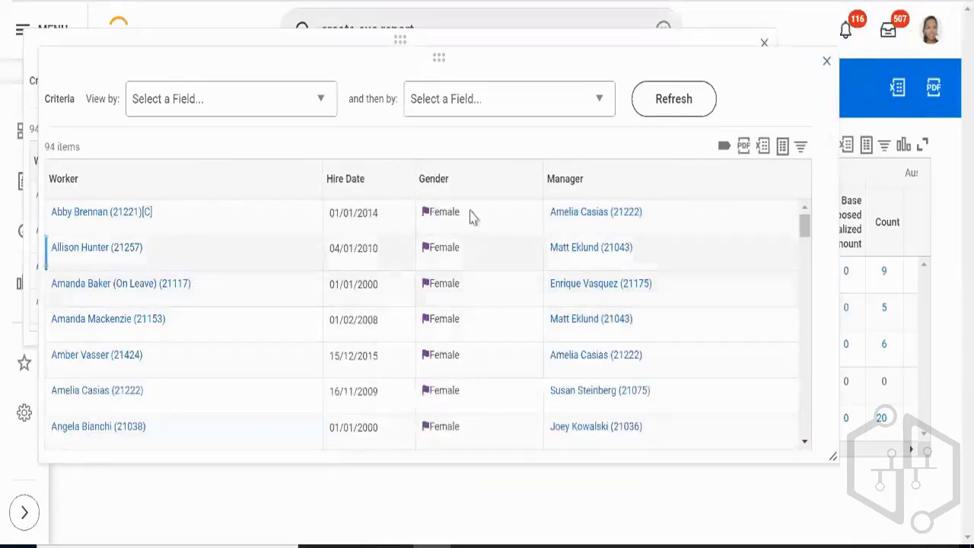
{"action": "left_click_drag", "start_coordinate": [810, 240], "coordinate": [772, 383]}
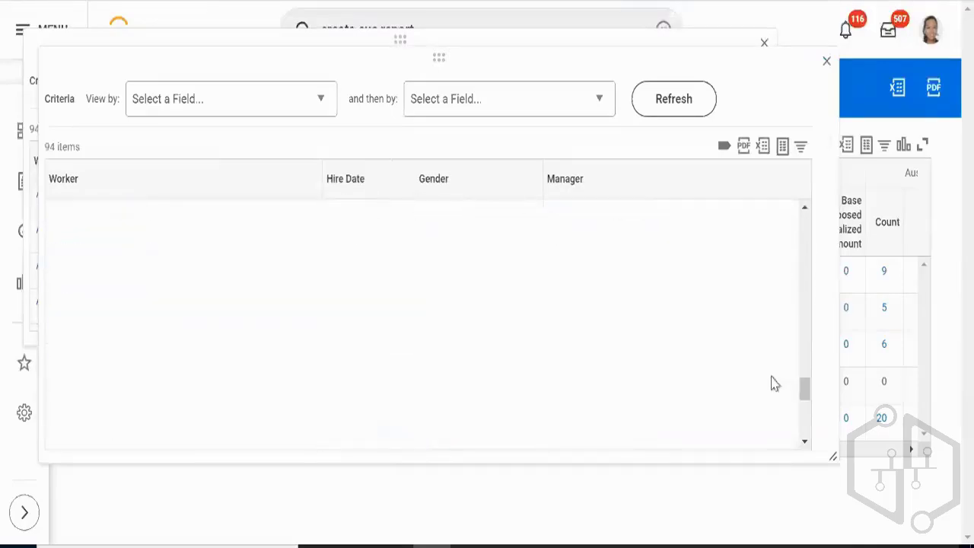
{"action": "double_click", "coordinate": [50, 147]}
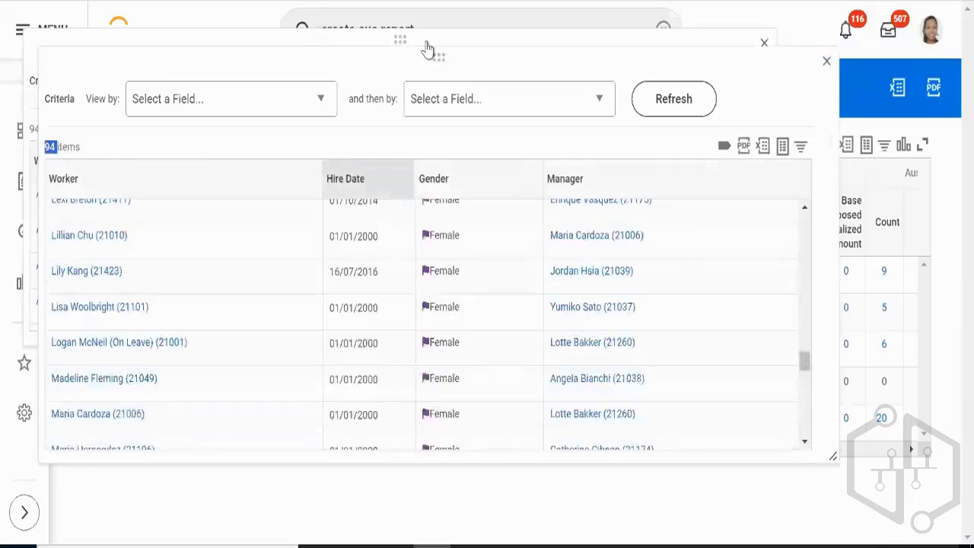
Close the duplicate detail window, check the grouping fields offered in the remaining one, and close it.
{"action": "left_click", "coordinate": [765, 43]}
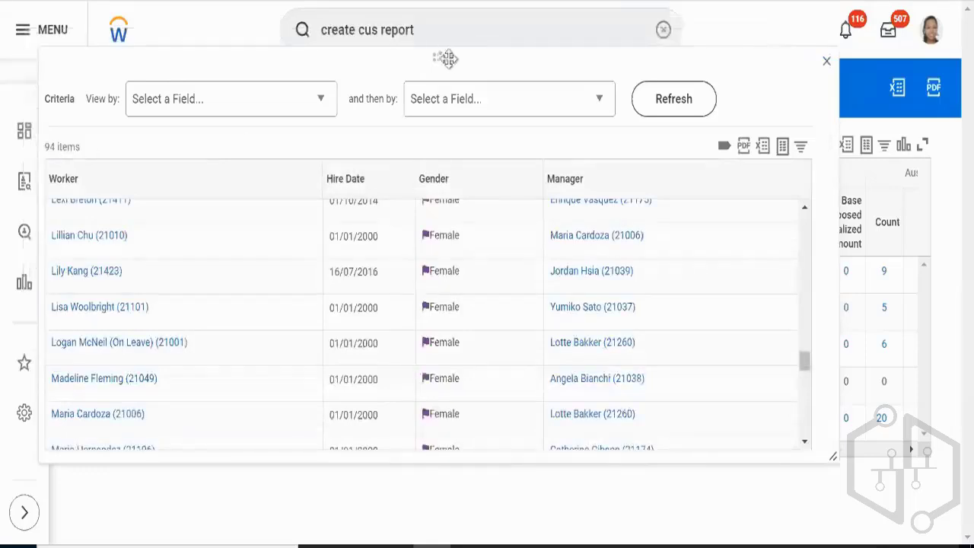
{"action": "left_click_drag", "start_coordinate": [446, 58], "coordinate": [708, 81]}
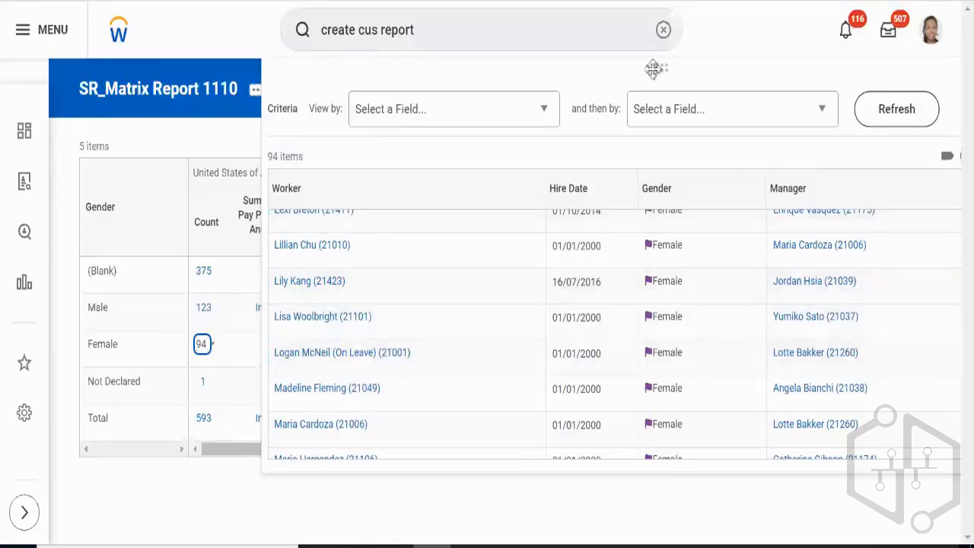
{"action": "left_click_drag", "start_coordinate": [515, 62], "coordinate": [481, 60]}
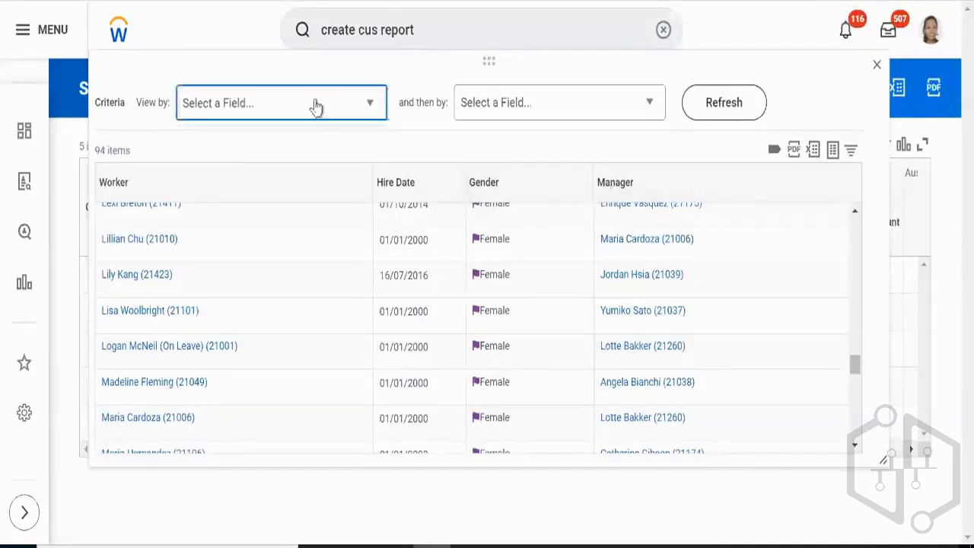
{"action": "left_click", "coordinate": [522, 100]}
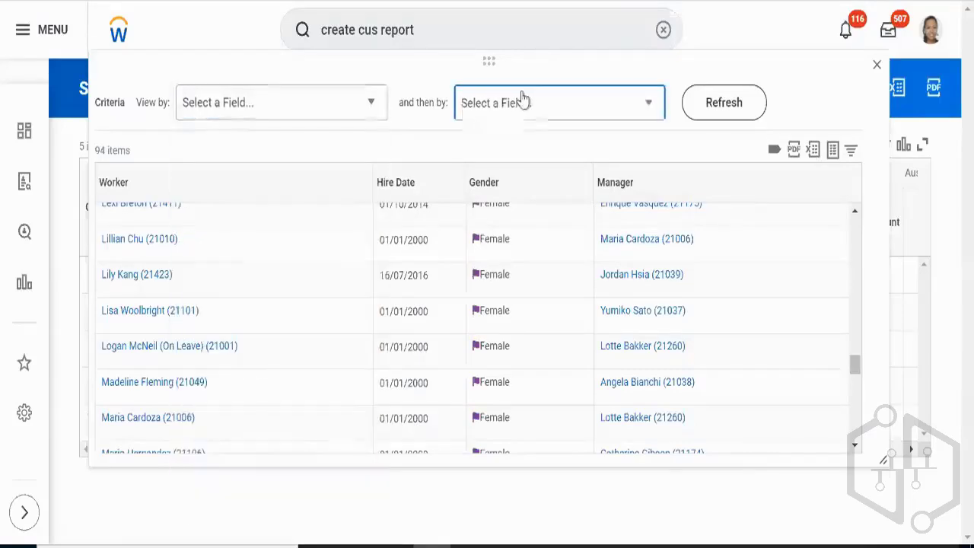
{"action": "left_click", "coordinate": [252, 108]}
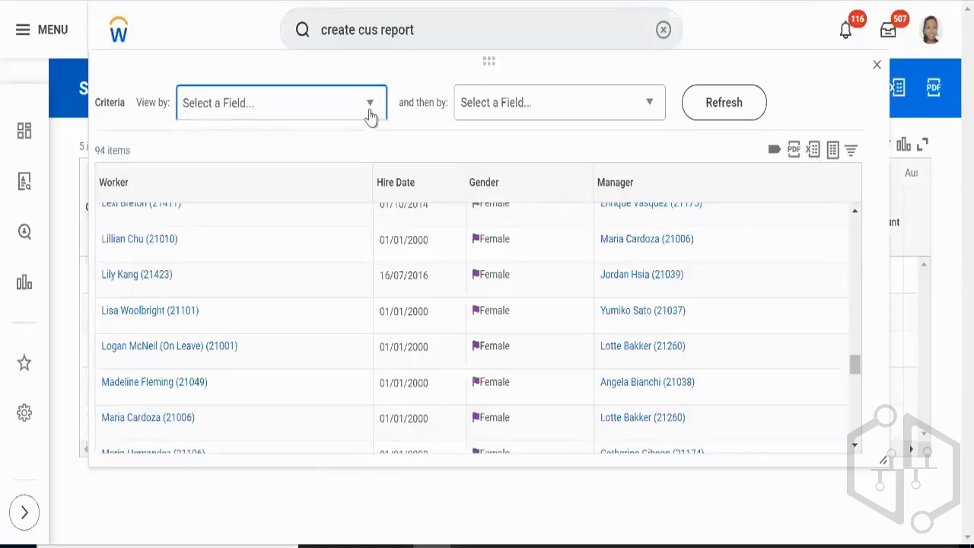
{"action": "left_click", "coordinate": [876, 66]}
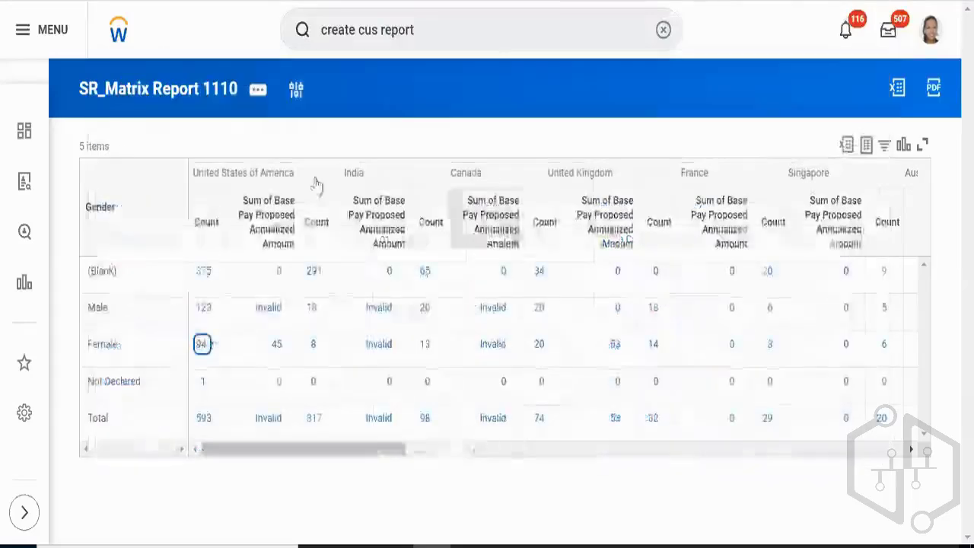
Open the SR_Matrix Report 1110 definition for editing.
{"action": "left_click", "coordinate": [258, 89]}
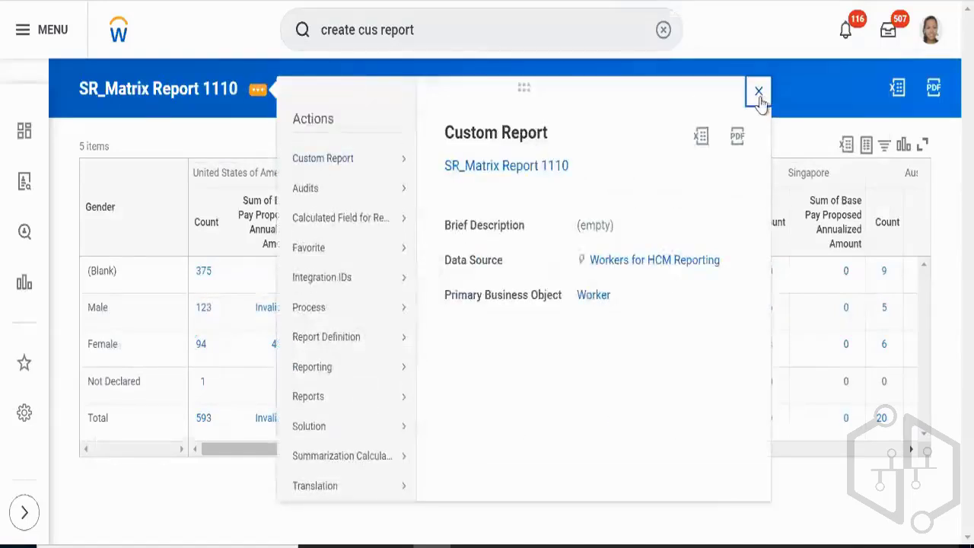
{"action": "left_click", "coordinate": [758, 92]}
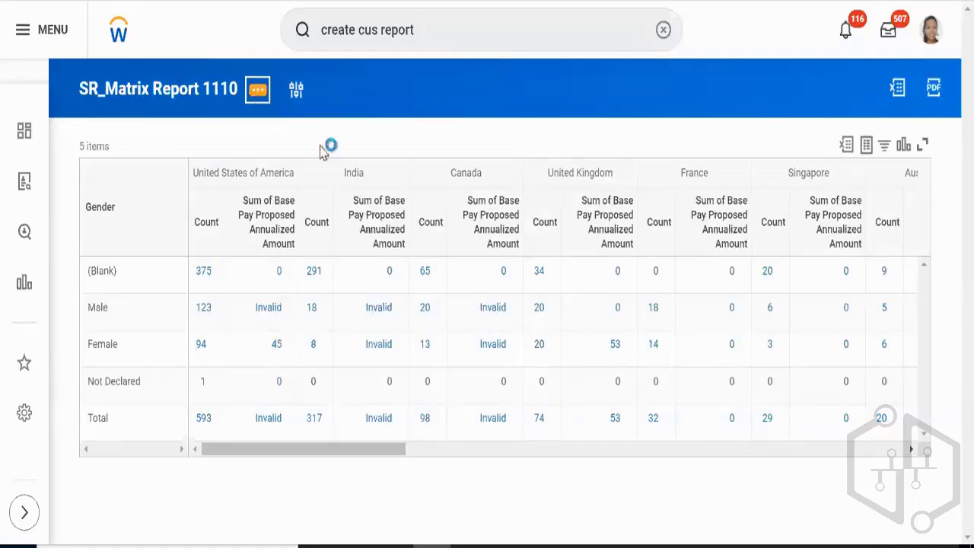
{"action": "mouse_move", "coordinate": [328, 157]}
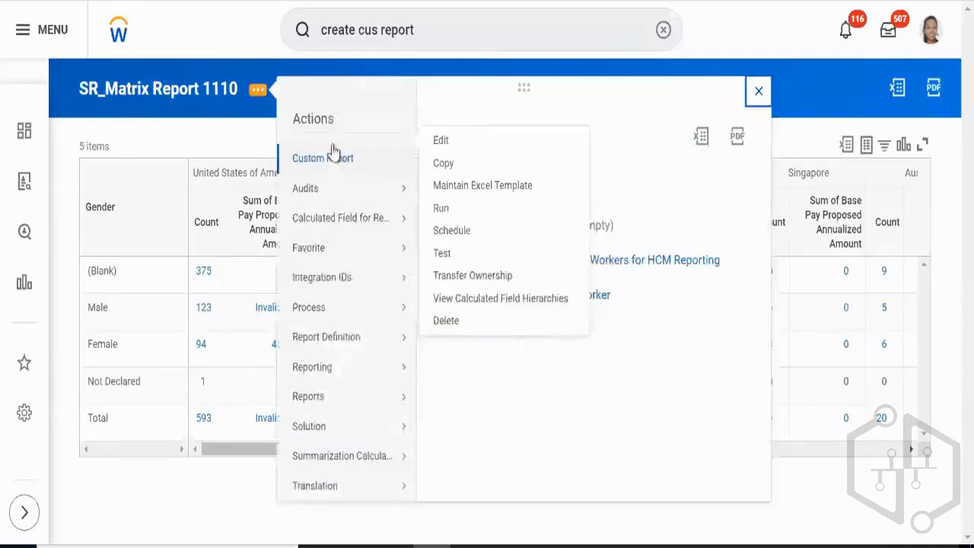
{"action": "left_click", "coordinate": [447, 144]}
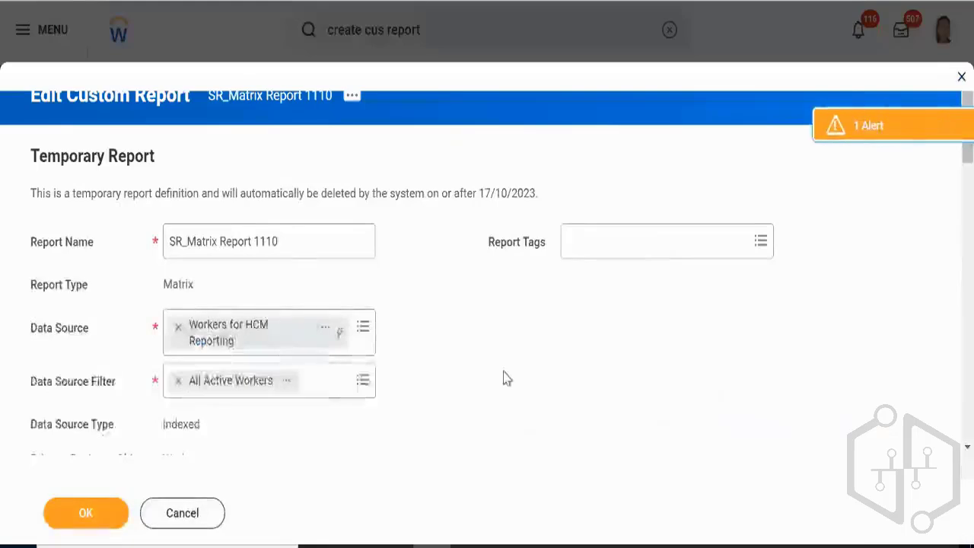
Add a third row to the fields to summarize and set its summarization type to Calculation.
{"action": "scroll", "coordinate": [504, 377], "scroll_direction": "down", "scroll_amount": 10}
{"action": "scroll", "coordinate": [506, 373], "scroll_direction": "down", "scroll_amount": 5}
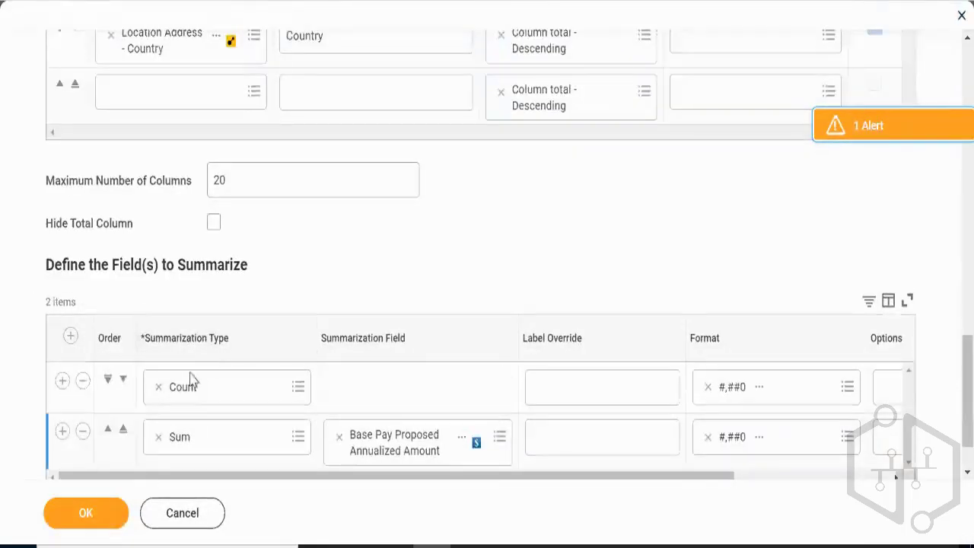
{"action": "left_click", "coordinate": [63, 432]}
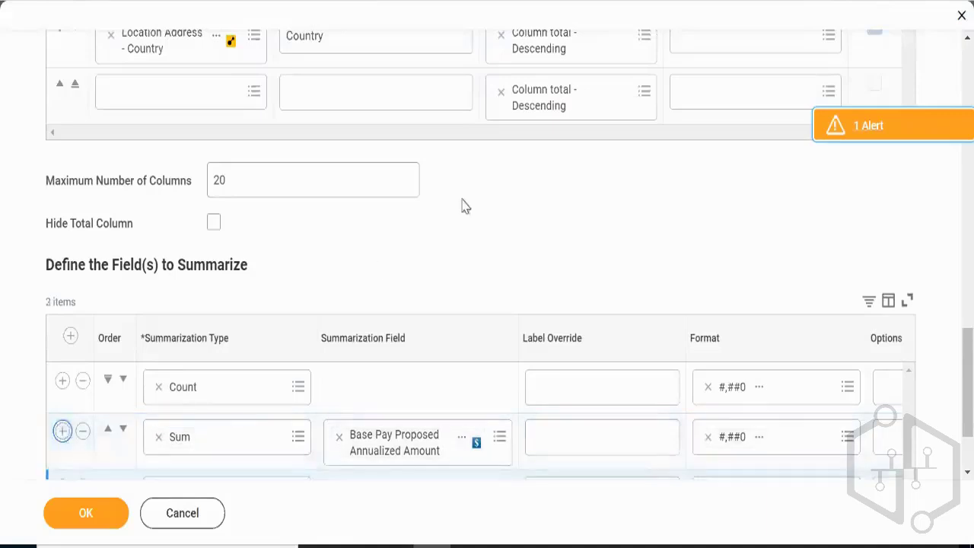
{"action": "scroll", "coordinate": [279, 317], "scroll_direction": "down", "scroll_amount": 3}
{"action": "left_click", "coordinate": [202, 380]}
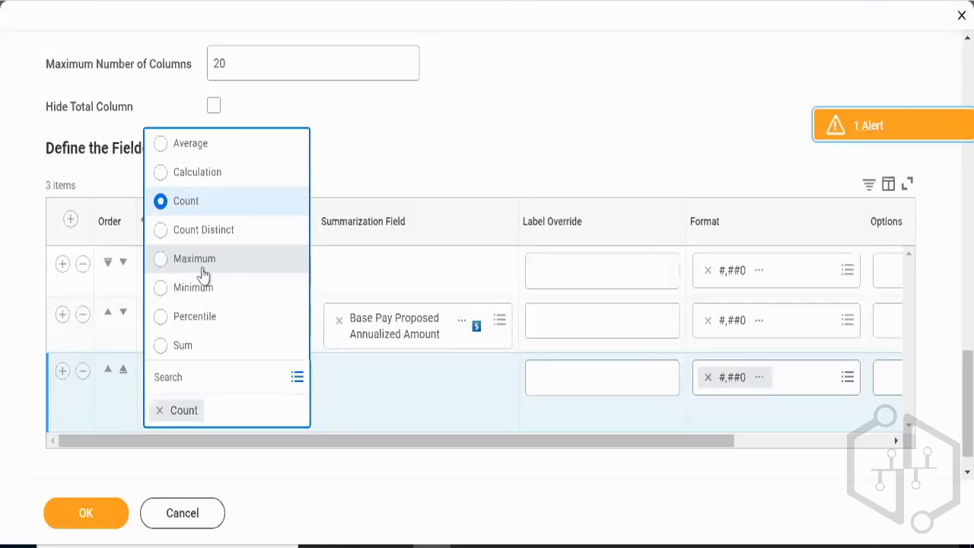
{"action": "left_click", "coordinate": [195, 178]}
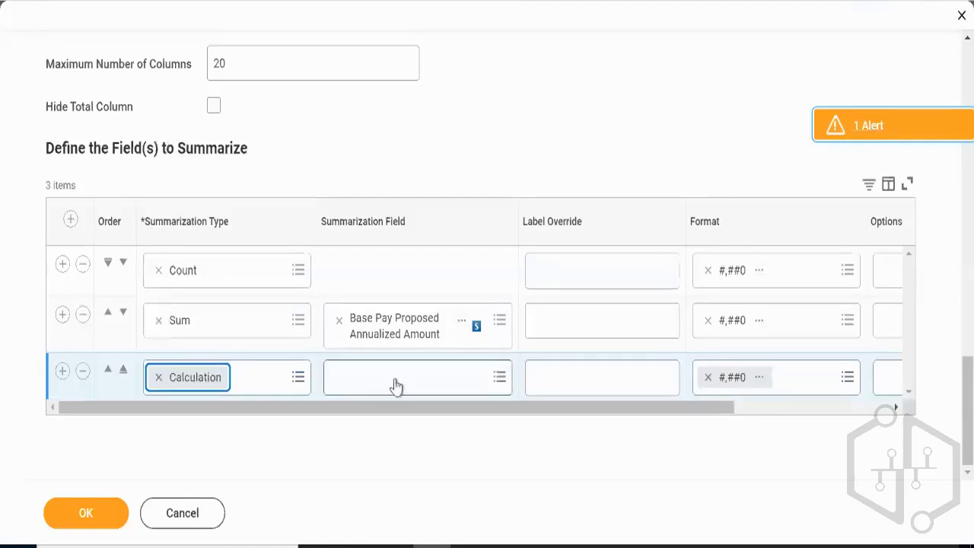
Create a report-specific summarization calculation named "SC Base Pay devide by count of emp" with the Summarization Calculation function for the new row.
{"action": "left_click", "coordinate": [396, 385]}
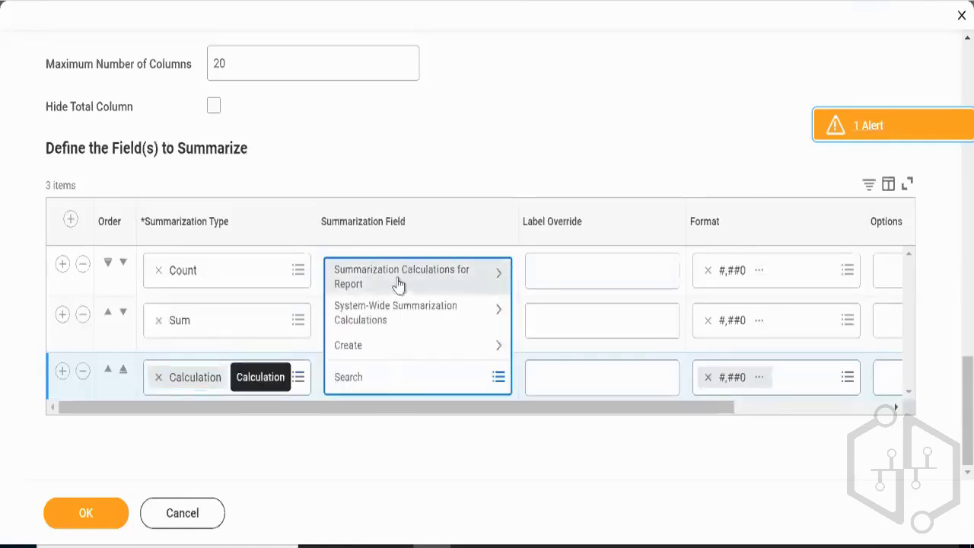
{"action": "left_click", "coordinate": [385, 346]}
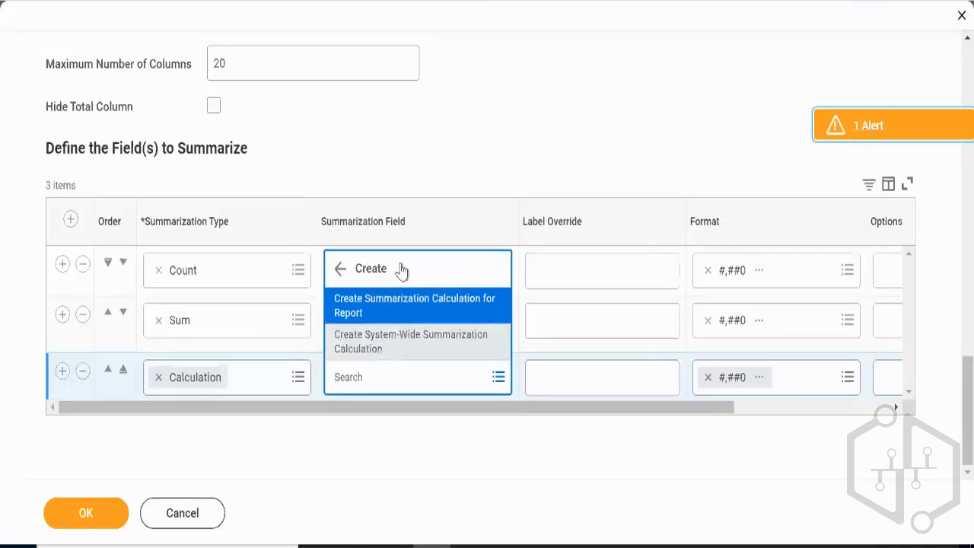
{"action": "left_click", "coordinate": [412, 319]}
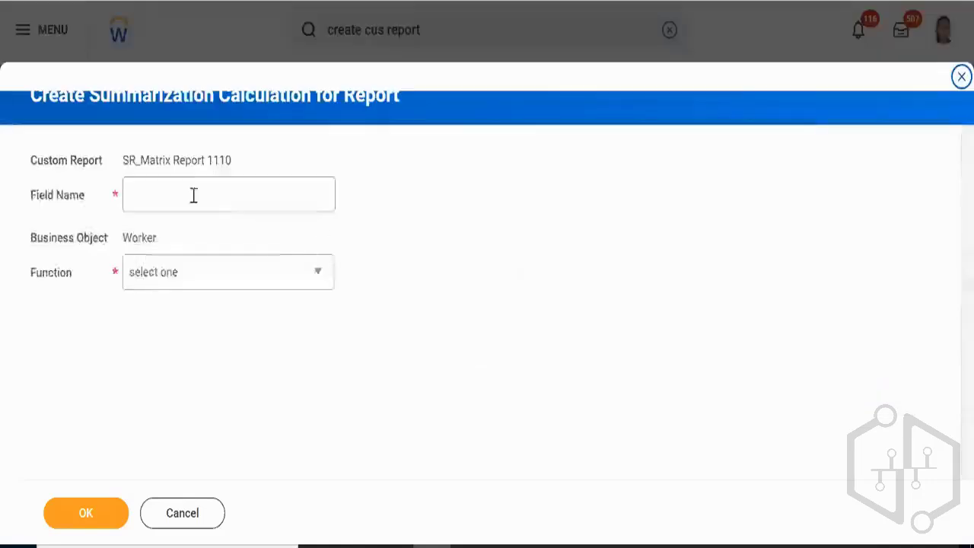
{"action": "left_click", "coordinate": [194, 195]}
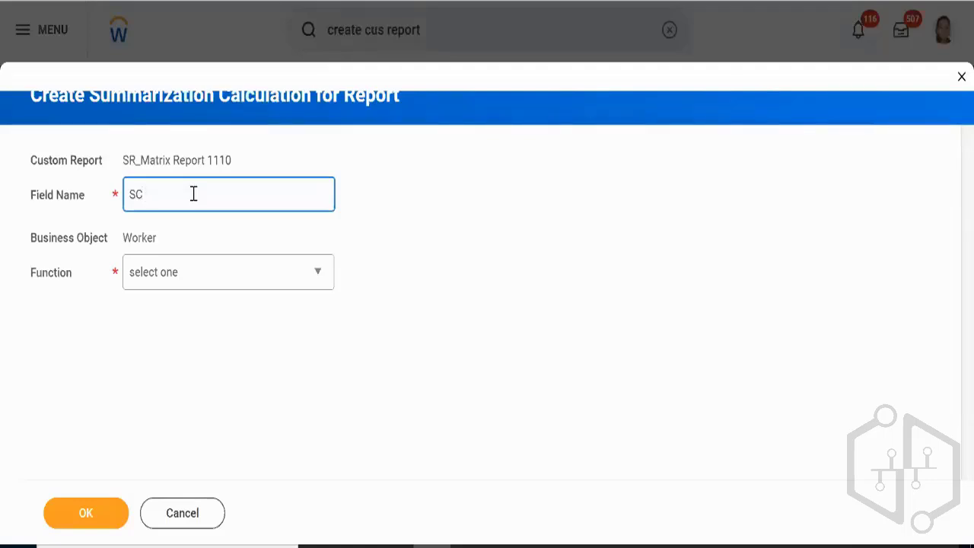
{"action": "type", "text": "ase Oa"}
{"action": "type", "text": " Devide bt"}
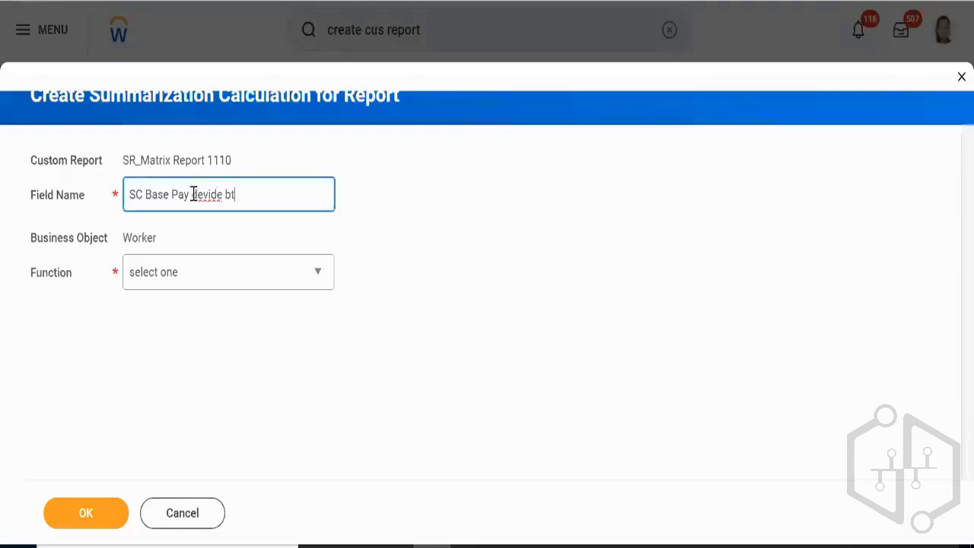
{"action": "key", "text": "BackSpace"}
{"action": "type", "text": "y"}
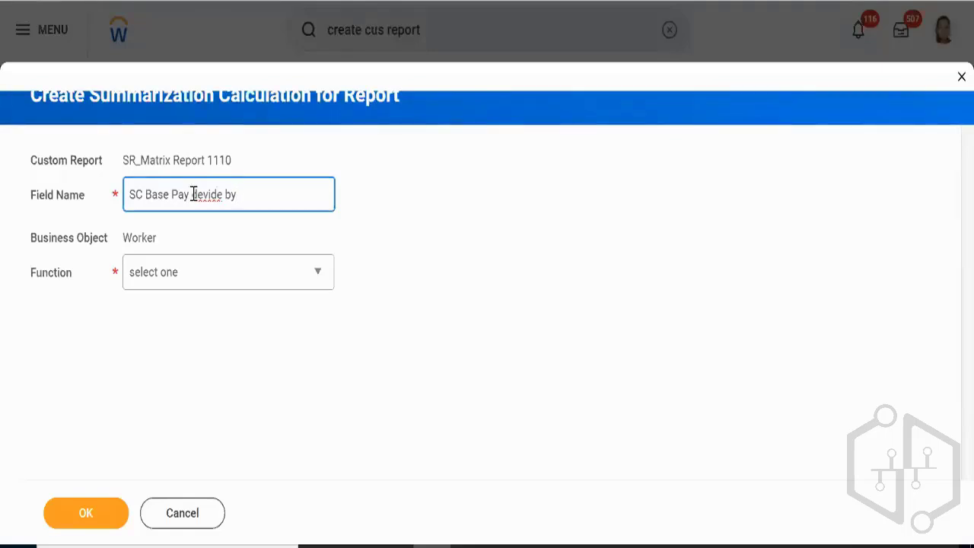
{"action": "type", "text": " count"}
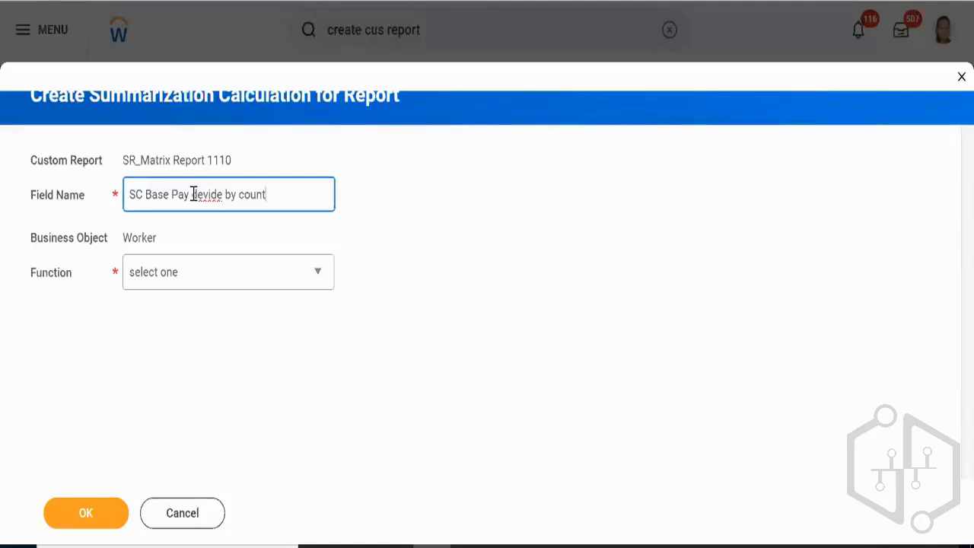
{"action": "type", "text": "of emp"}
{"action": "left_click", "coordinate": [190, 287]}
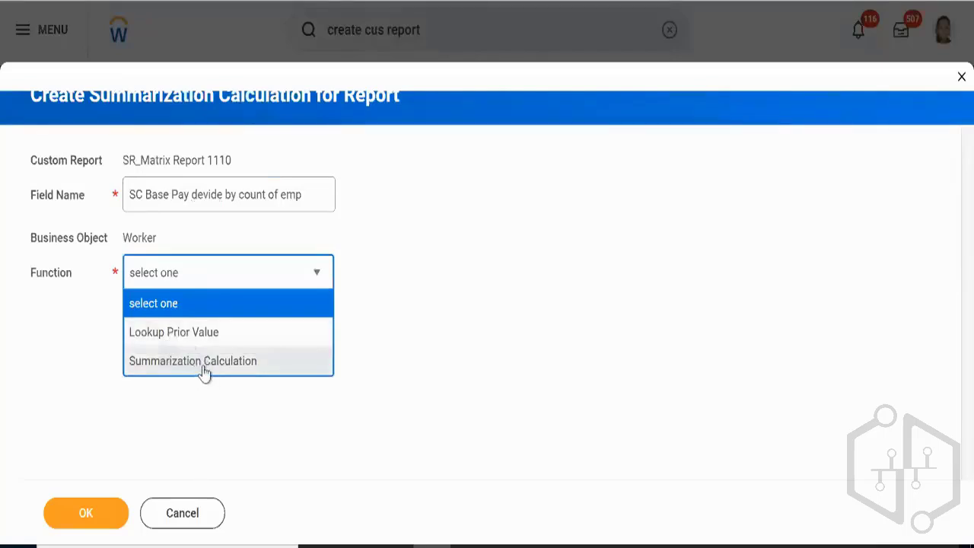
{"action": "left_click", "coordinate": [204, 363]}
{"action": "left_click", "coordinate": [102, 516]}
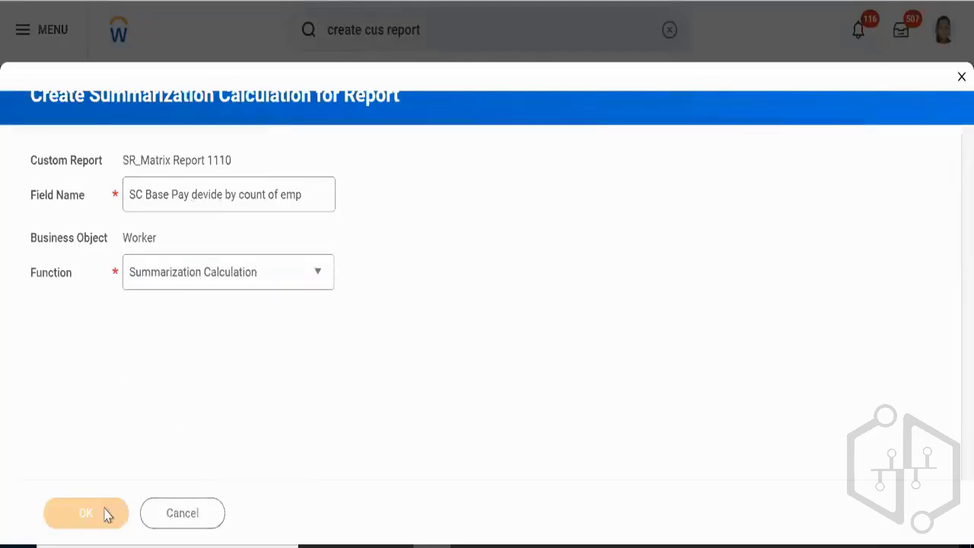
Add a second row to the arithmetic expression and set the first row's summarization type to Sum.
{"action": "scroll", "coordinate": [457, 338], "scroll_direction": "down", "scroll_amount": 4}
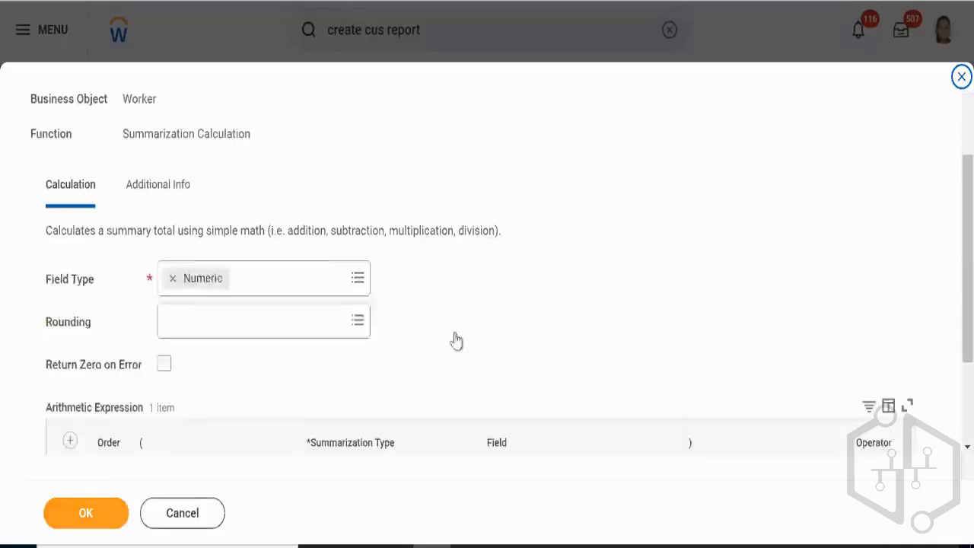
{"action": "left_click", "coordinate": [63, 366]}
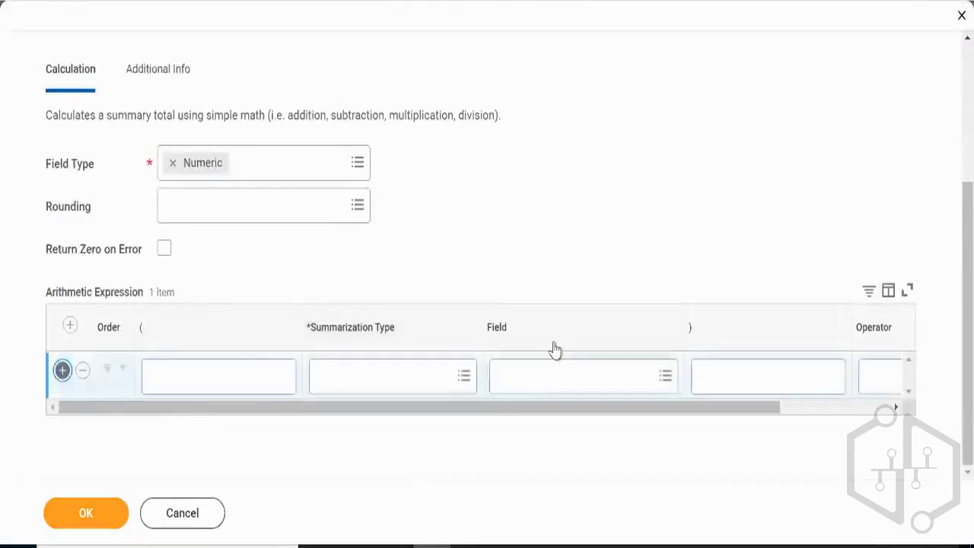
{"action": "left_click", "coordinate": [391, 381]}
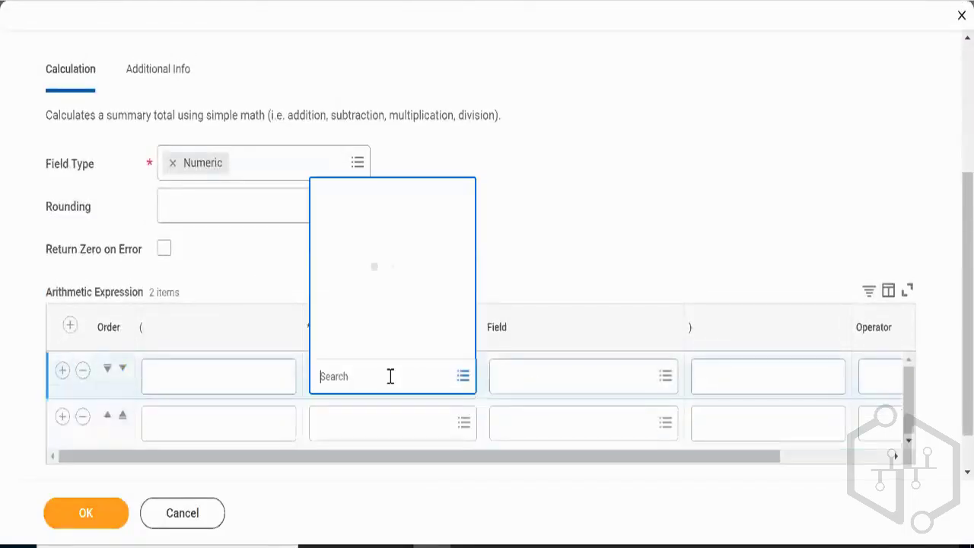
{"action": "left_click", "coordinate": [622, 222]}
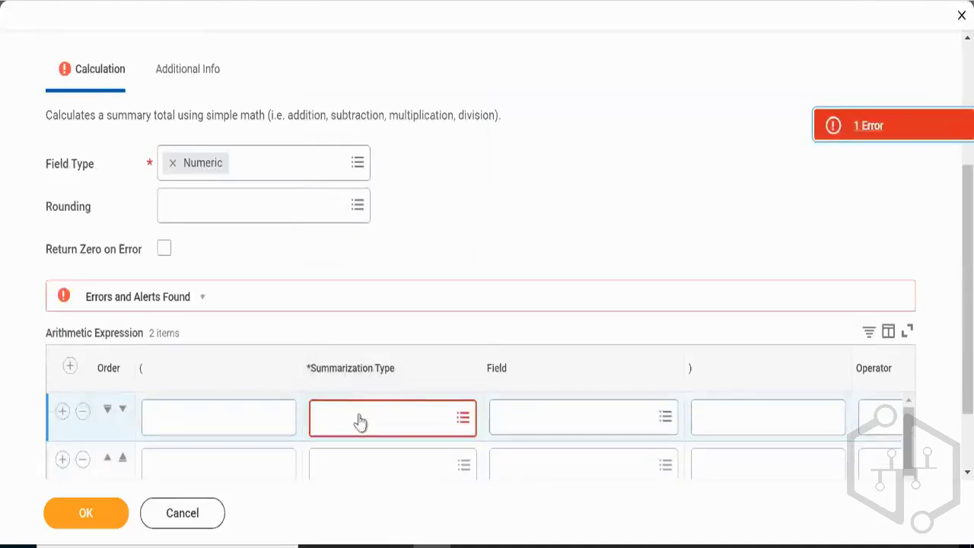
{"action": "left_click", "coordinate": [360, 421]}
{"action": "type", "text": "sum"}
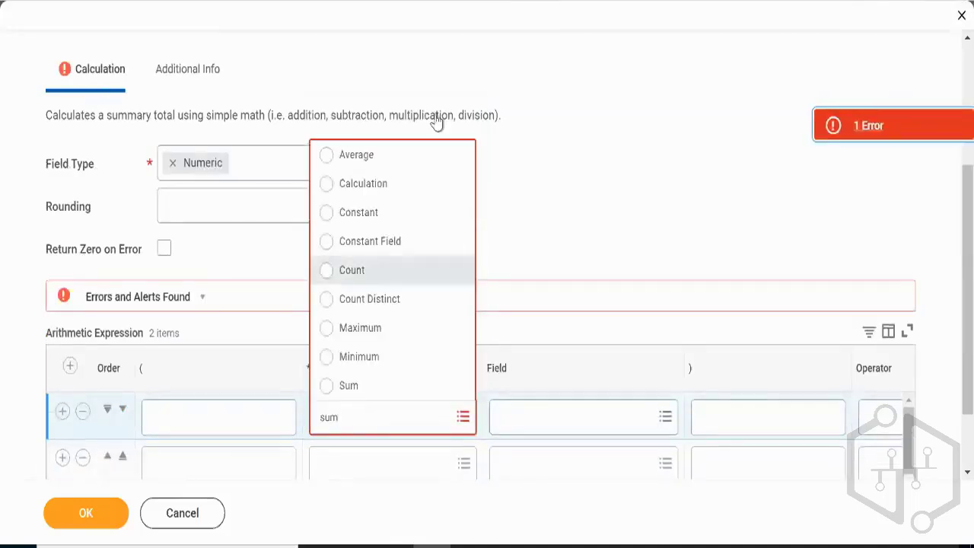
{"action": "left_click", "coordinate": [360, 394]}
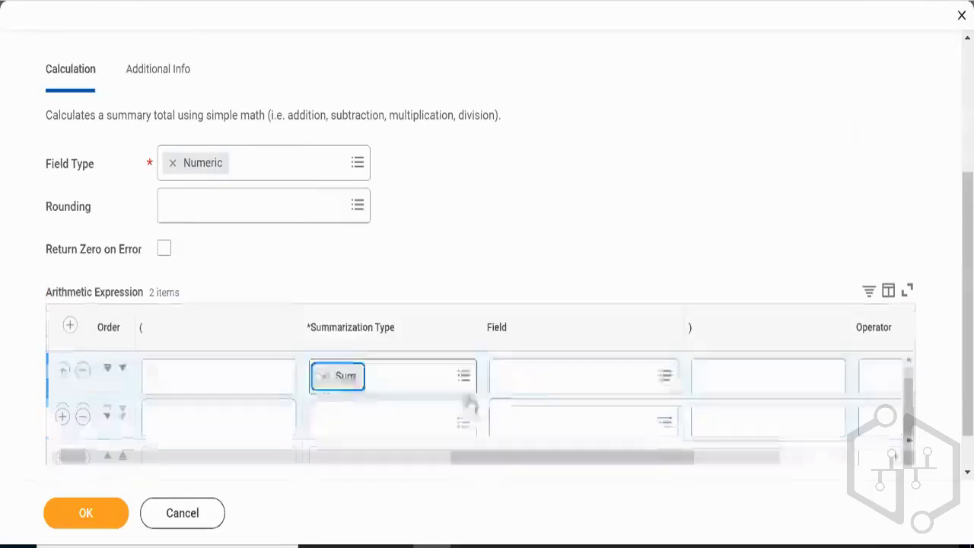
Set the Sum row's field to Base Pay Proposed Annualized Amount and its operator to / (Divide).
{"action": "left_click", "coordinate": [528, 380]}
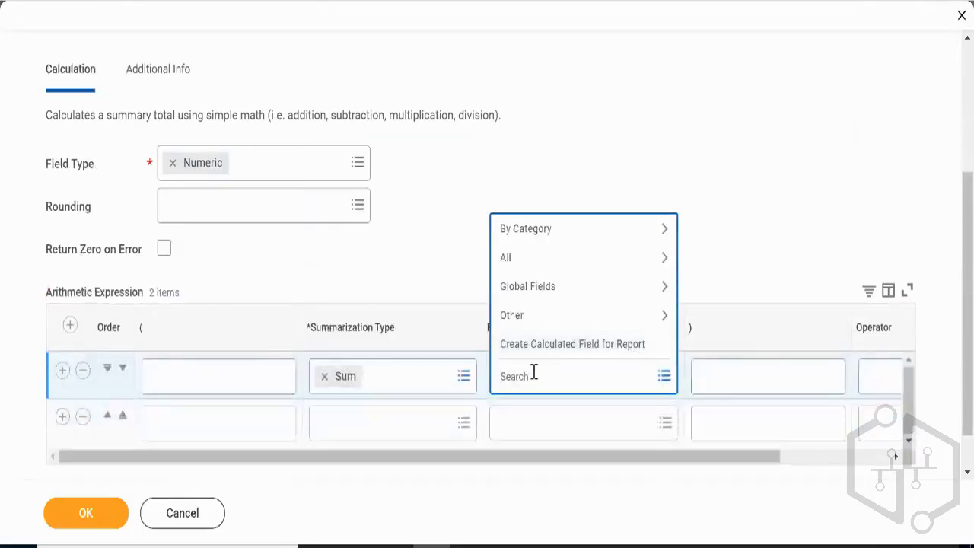
{"action": "type", "text": "base pay accn"}
{"action": "key", "text": "Return"}
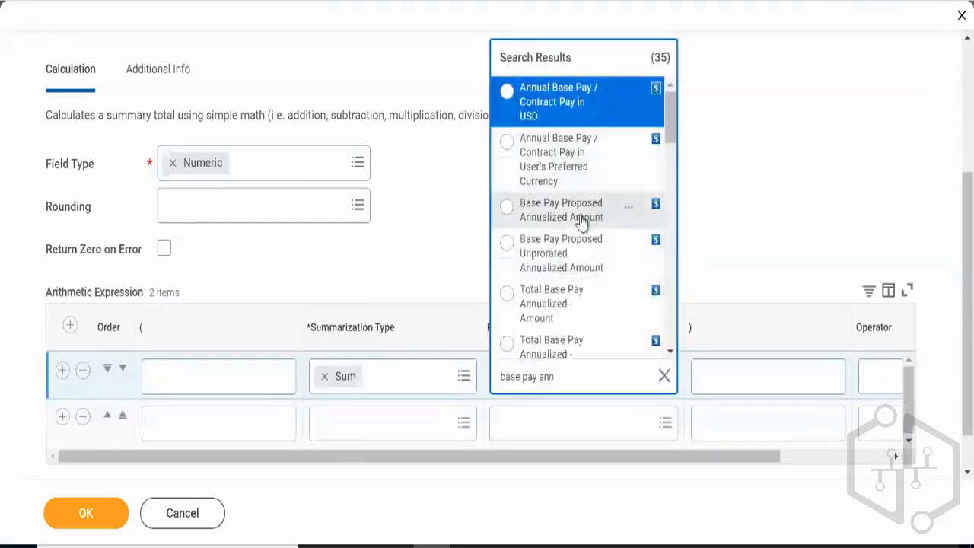
{"action": "left_click", "coordinate": [578, 217]}
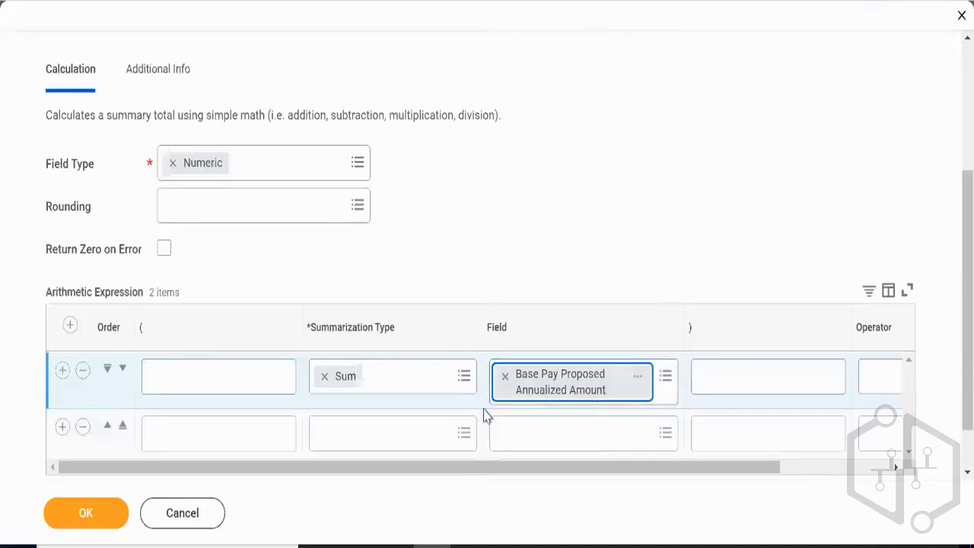
{"action": "left_click_drag", "start_coordinate": [596, 473], "coordinate": [701, 479]}
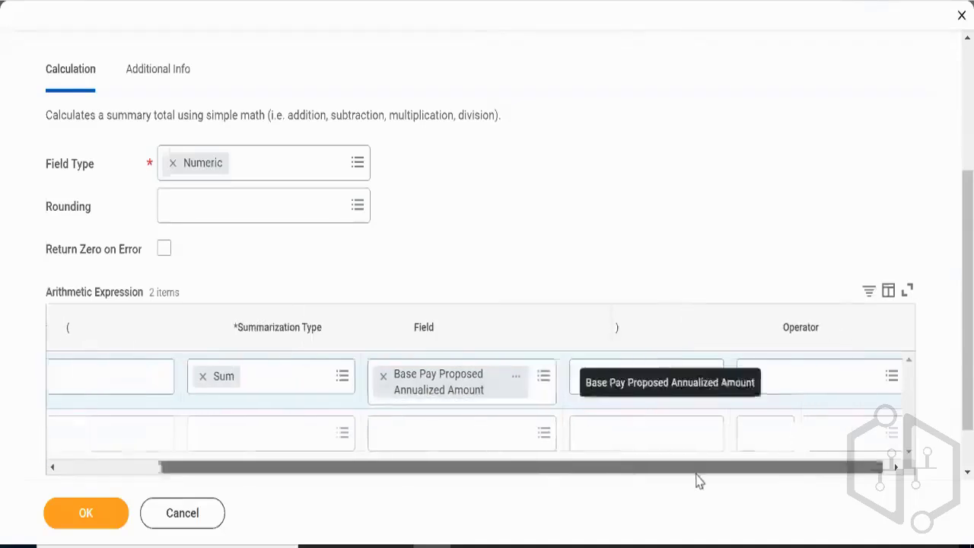
{"action": "left_click", "coordinate": [754, 381]}
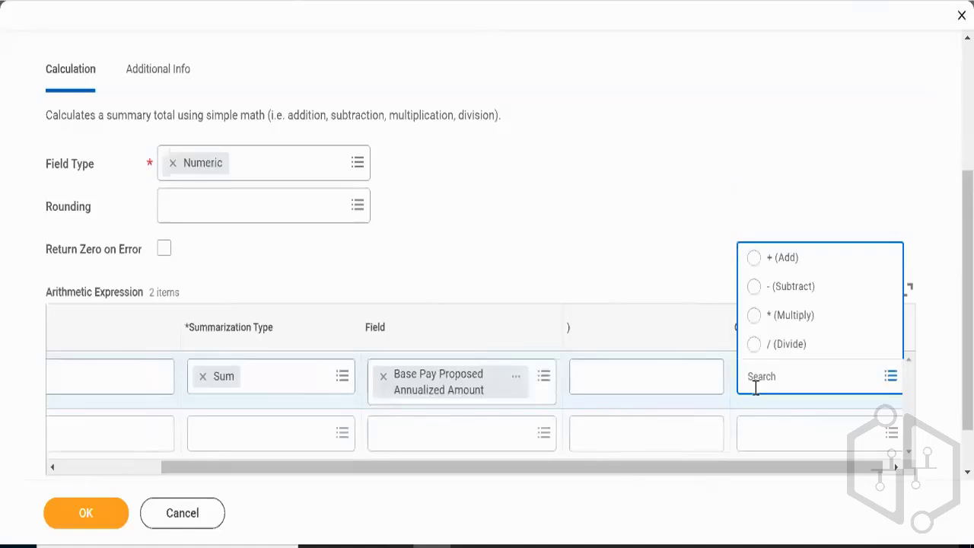
{"action": "type", "text": "/"}
{"action": "left_click", "coordinate": [784, 345]}
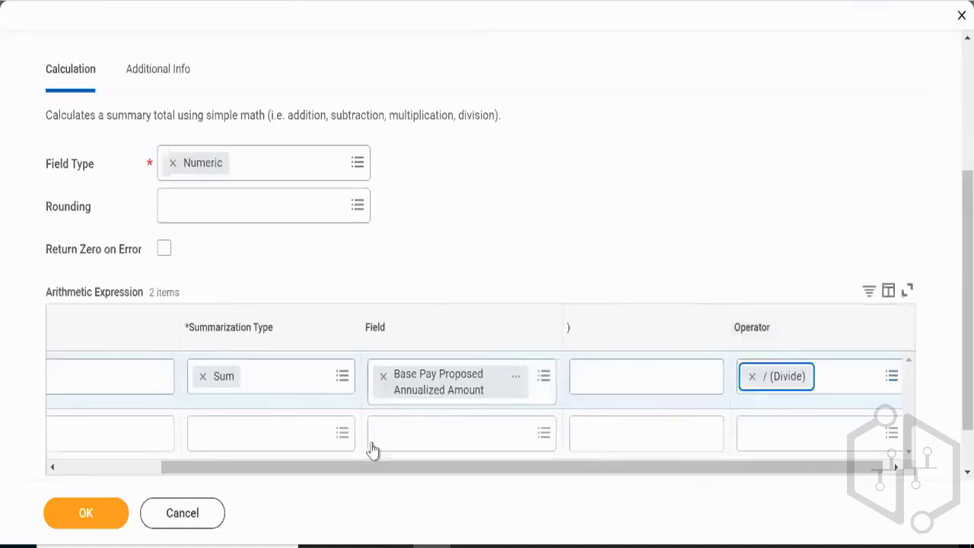
Set the second expression row's summarization type to Count and save the summarization calculation.
{"action": "left_click", "coordinate": [302, 432]}
{"action": "type", "text": "count"}
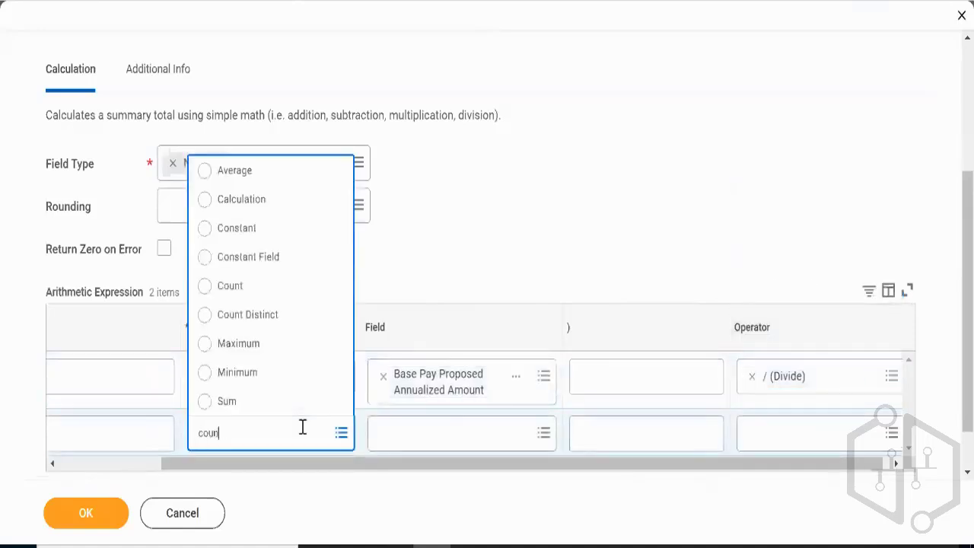
{"action": "key", "text": "Return"}
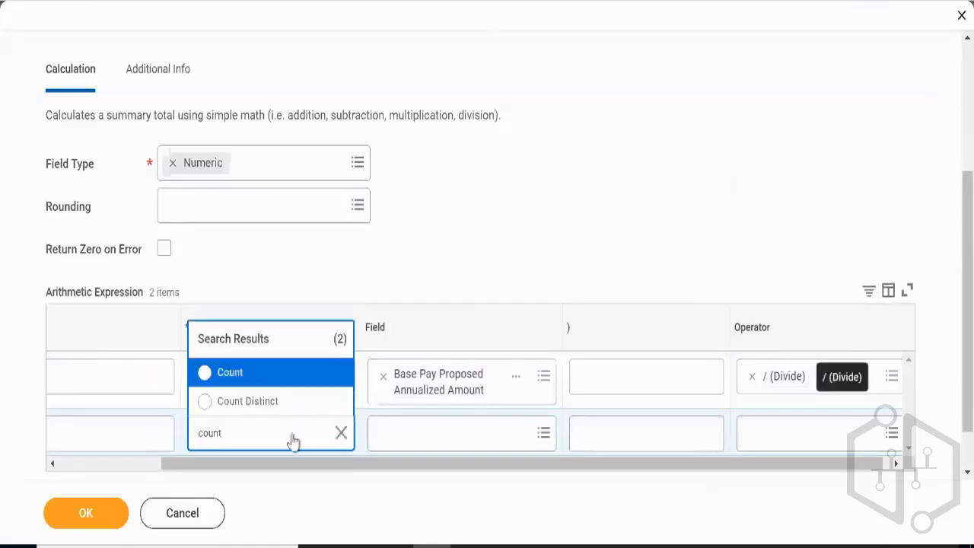
{"action": "left_click", "coordinate": [238, 374]}
{"action": "left_click", "coordinate": [411, 440]}
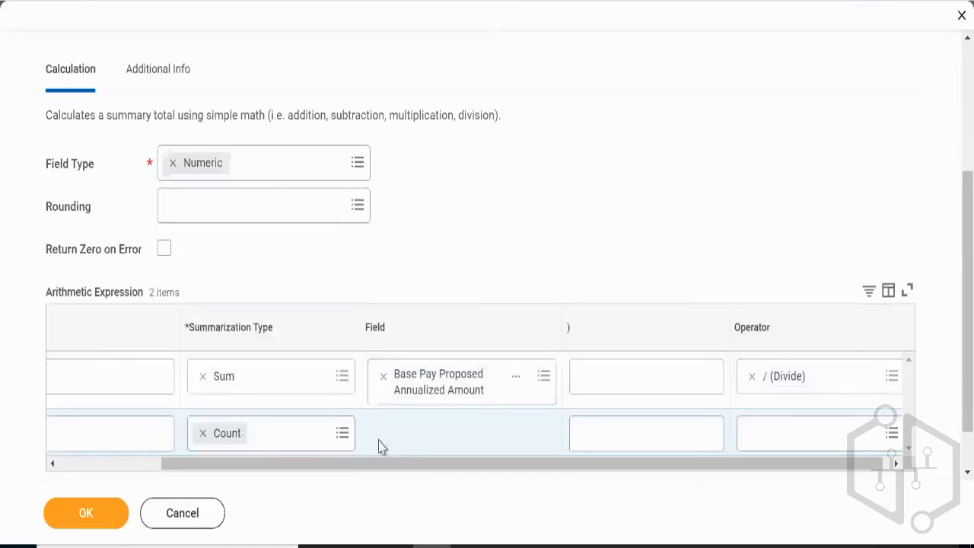
{"action": "left_click_drag", "start_coordinate": [398, 464], "coordinate": [152, 512]}
{"action": "left_click", "coordinate": [85, 513]}
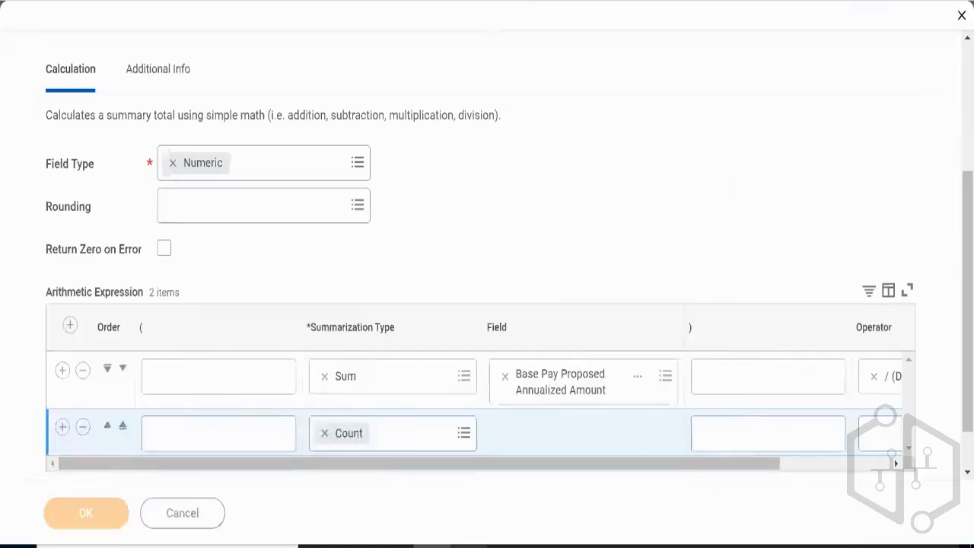
Switch to the Notepad notes and add a USA heading below the existing text, followed by lines lettered A to F.
{"action": "left_click", "coordinate": [469, 545]}
{"action": "left_click", "coordinate": [204, 276]}
{"action": "key", "text": "Return"}
{"action": "key", "text": "Return"}
{"action": "key", "text": "Return"}
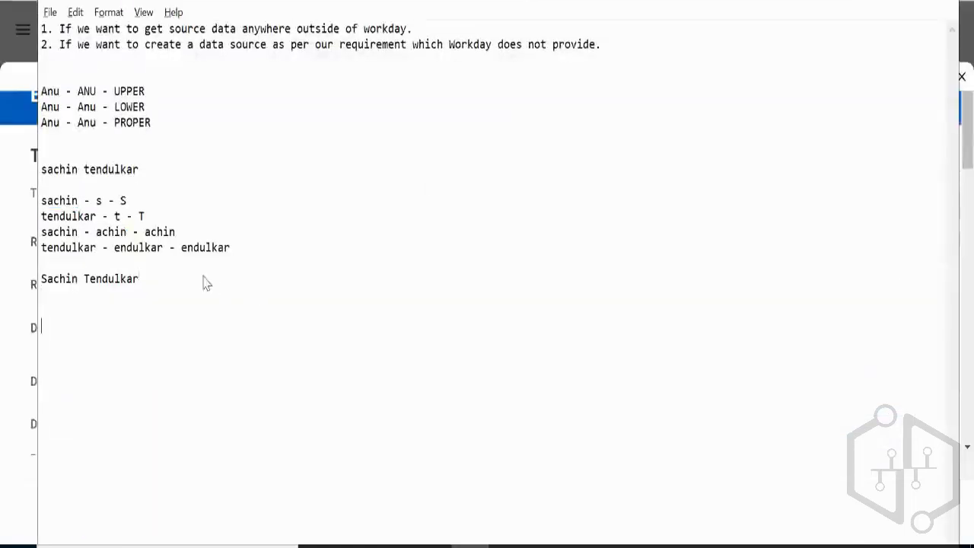
{"action": "type", "text": "US"}
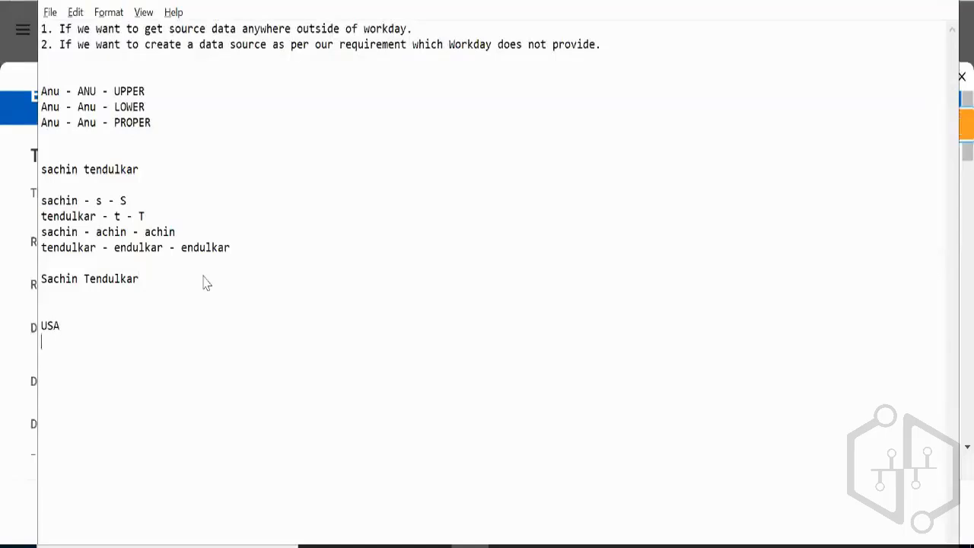
{"action": "type", "text": "A"}
Enter the sample pay amounts 1000 for A, 1200 for B and 1500 for C in the USA list.
{"action": "left_click", "coordinate": [52, 344]}
{"action": "type", "text": "10"}
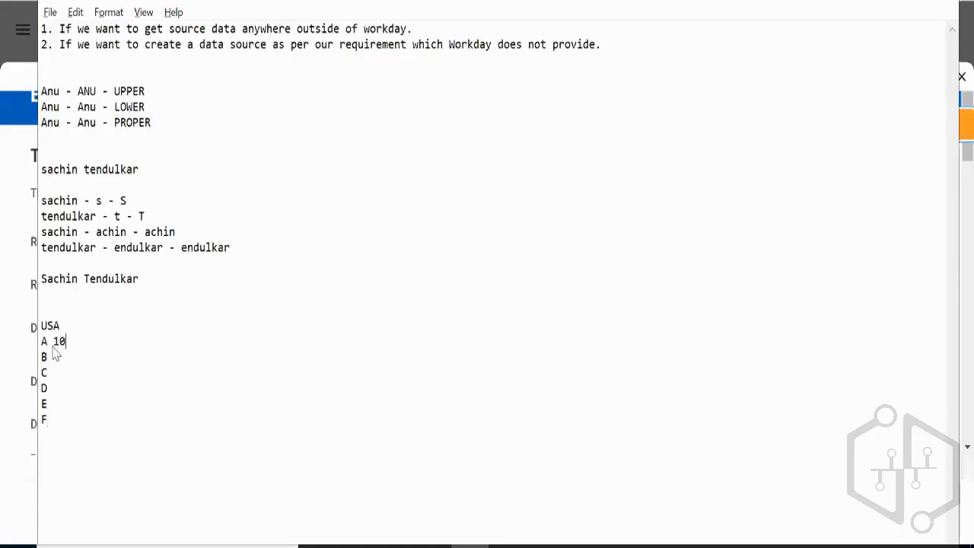
{"action": "type", "text": "00"}
{"action": "key", "text": "Return"}
{"action": "key", "text": "BackSpace"}
{"action": "type", "text": "00"}
{"action": "key", "text": "Down"}
{"action": "type", "text": "1500"}
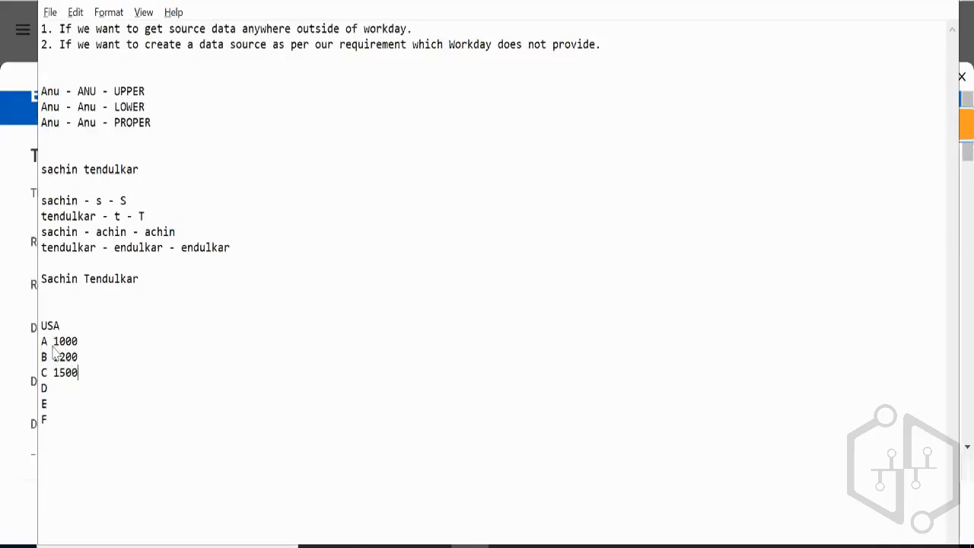
Enter 1800 for D, 2000 for E and 800 for F, and highlight the whole USA list.
{"action": "key", "text": "Down"}
{"action": "type", "text": "1800"}
{"action": "key", "text": "Down"}
{"action": "type", "text": "2000"}
{"action": "key", "text": "Down"}
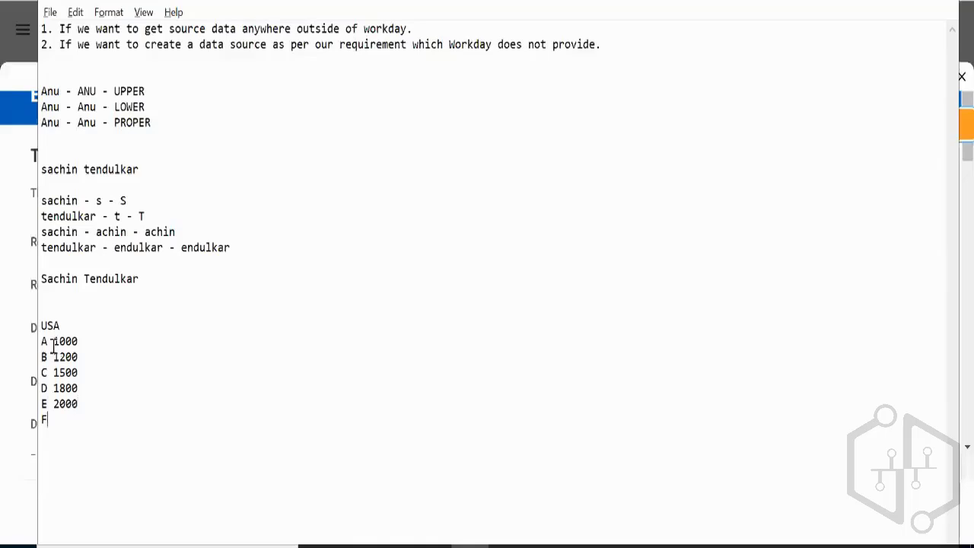
{"action": "type", "text": "800"}
{"action": "left_click_drag", "start_coordinate": [73, 420], "coordinate": [11, 331]}
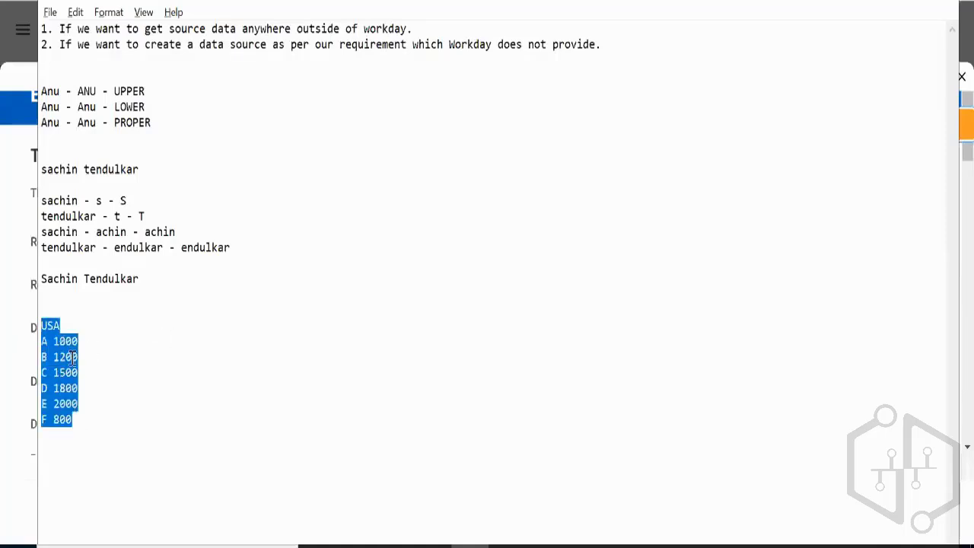
Switch back to Workday and save the edited SR_Matrix Report 1110 definition.
{"action": "key", "text": "alt+Tab"}
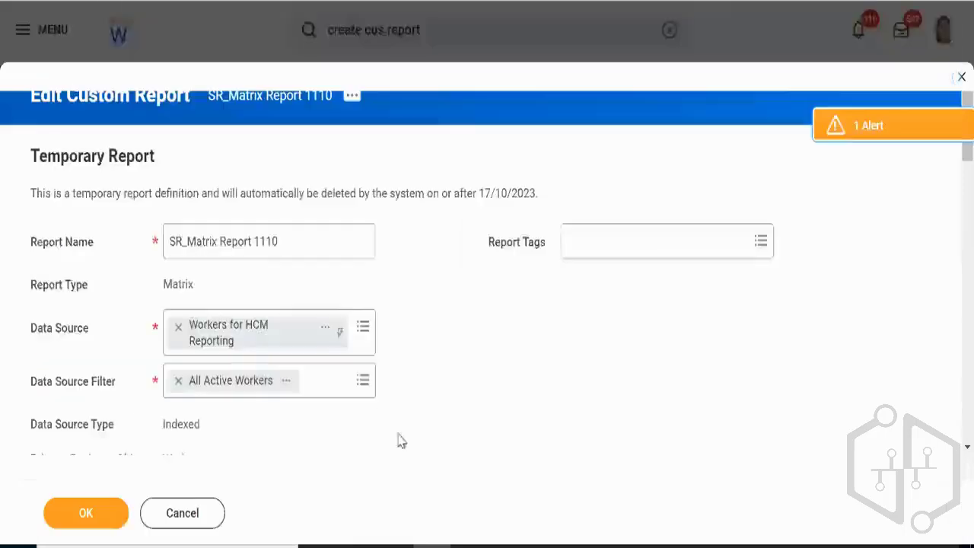
{"action": "scroll", "coordinate": [496, 365], "scroll_direction": "down", "scroll_amount": 10}
{"action": "scroll", "coordinate": [465, 357], "scroll_direction": "down", "scroll_amount": 5}
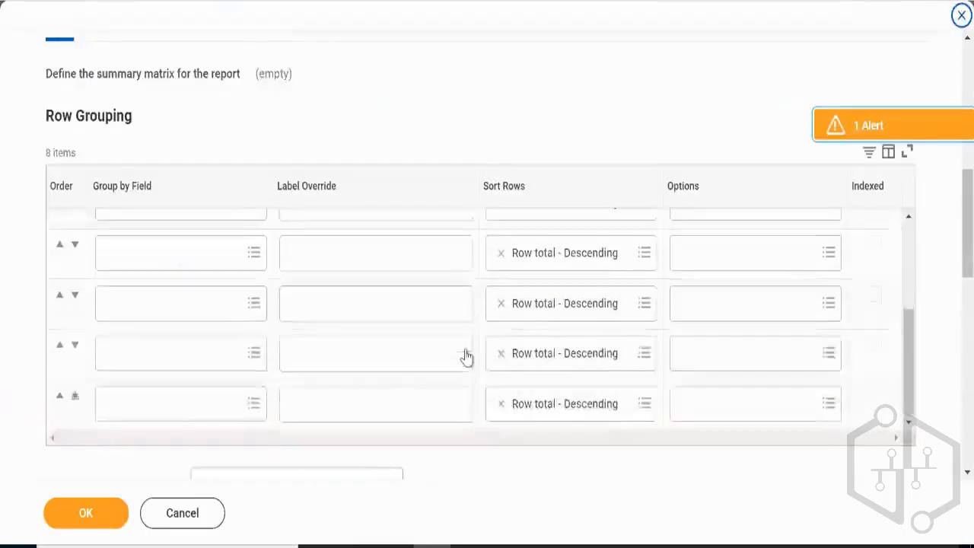
{"action": "key", "text": "alt+Tab"}
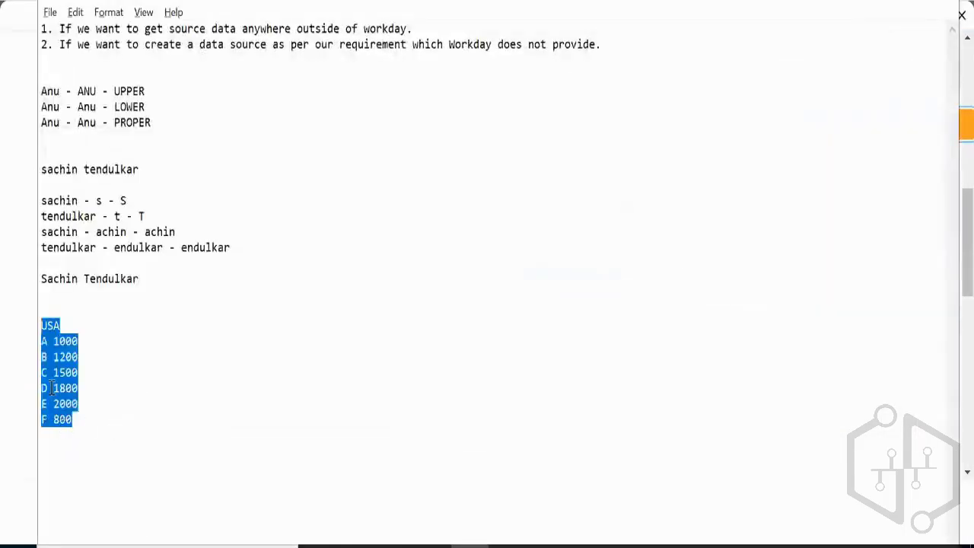
{"action": "key", "text": "alt+Tab"}
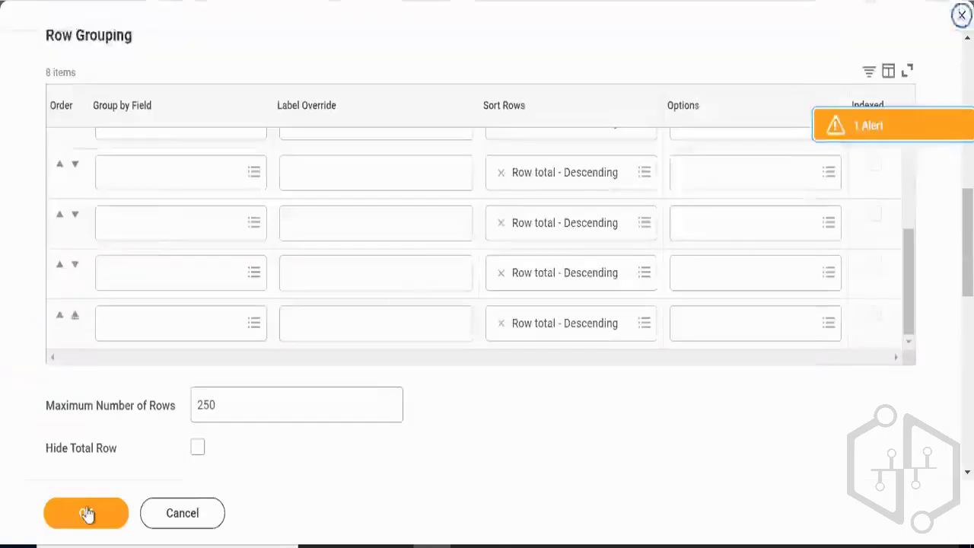
{"action": "left_click", "coordinate": [81, 513]}
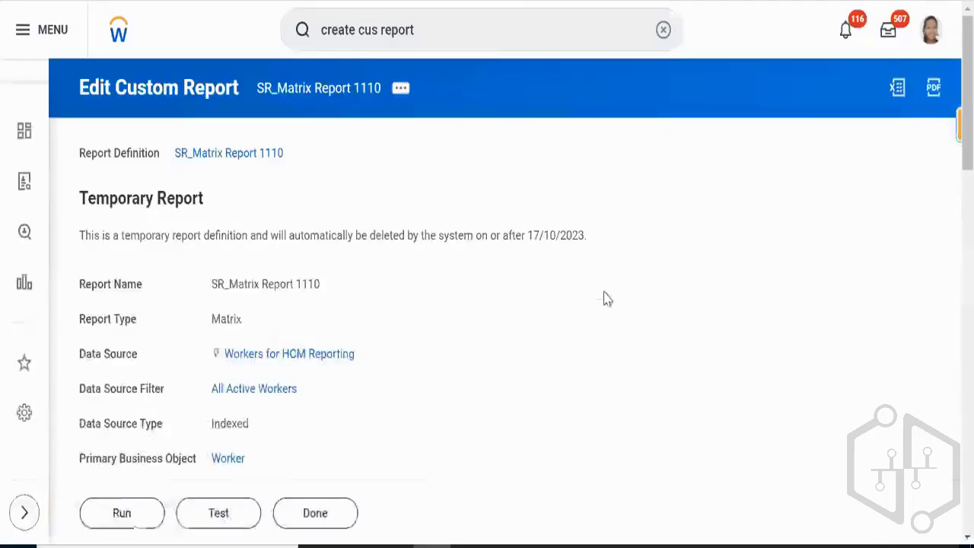
Run SR_Matrix Report 1110 with all worker prompts left blank and read the details of the run error.
{"action": "left_click", "coordinate": [116, 514]}
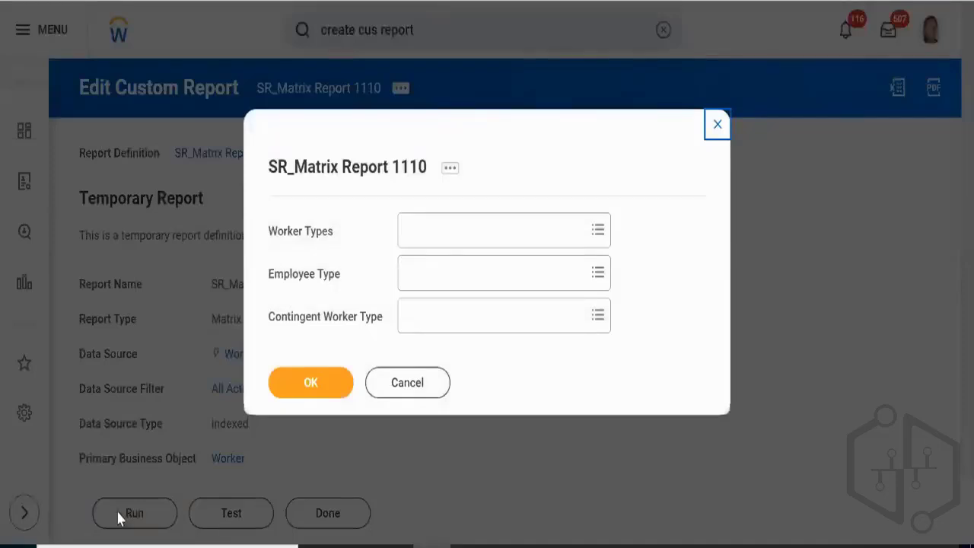
{"action": "left_click", "coordinate": [304, 385]}
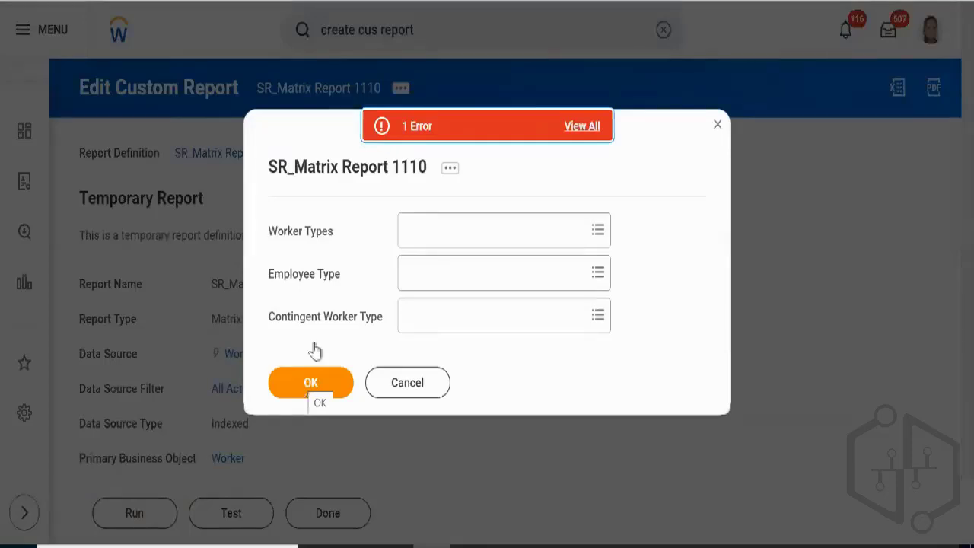
{"action": "left_click", "coordinate": [423, 128]}
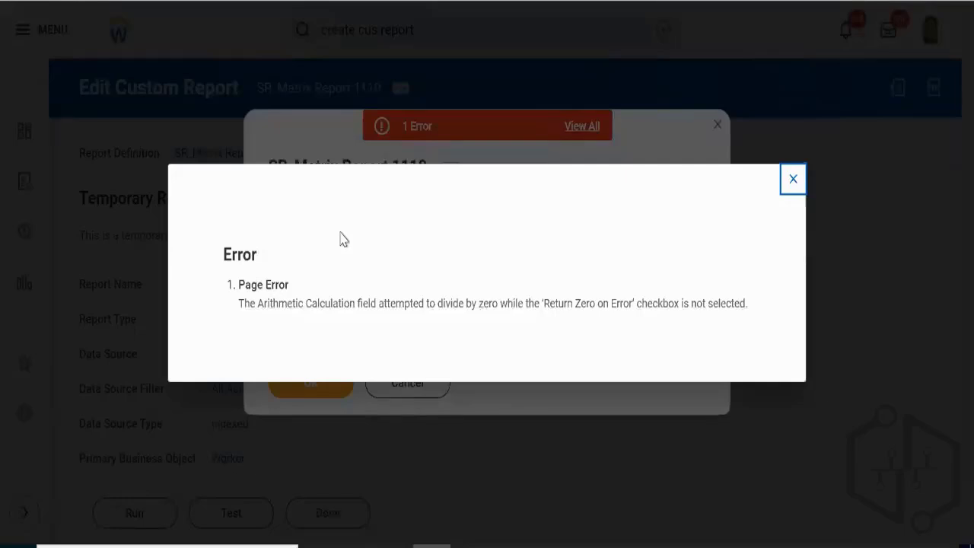
{"action": "left_click", "coordinate": [791, 185]}
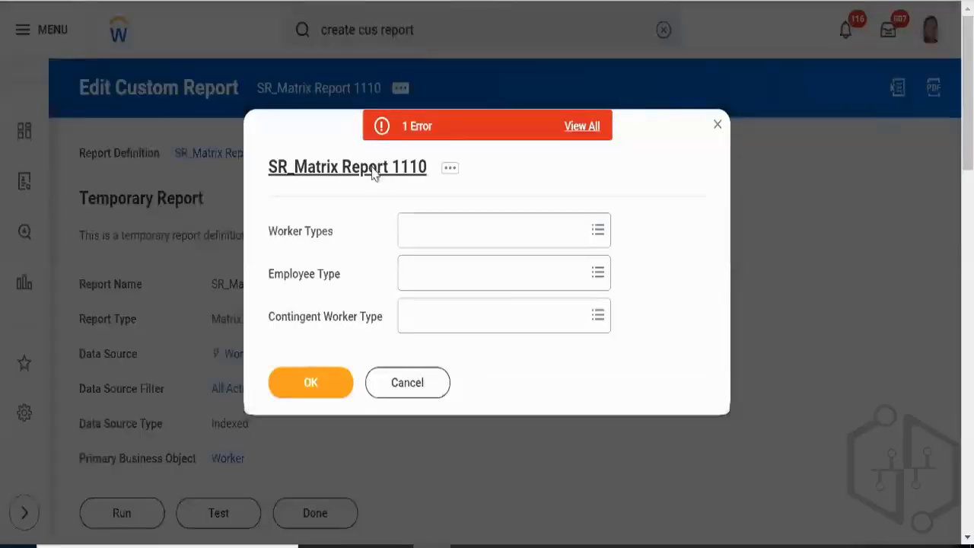
Open the SR_Matrix Report 1110 definition from its run prompt and put the custom report into edit mode.
{"action": "left_click", "coordinate": [371, 173]}
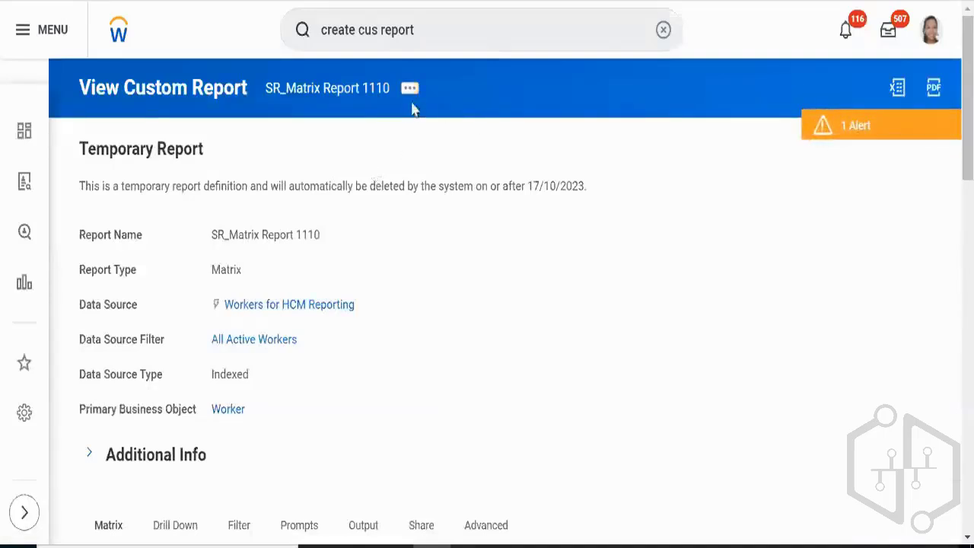
{"action": "left_click", "coordinate": [411, 97]}
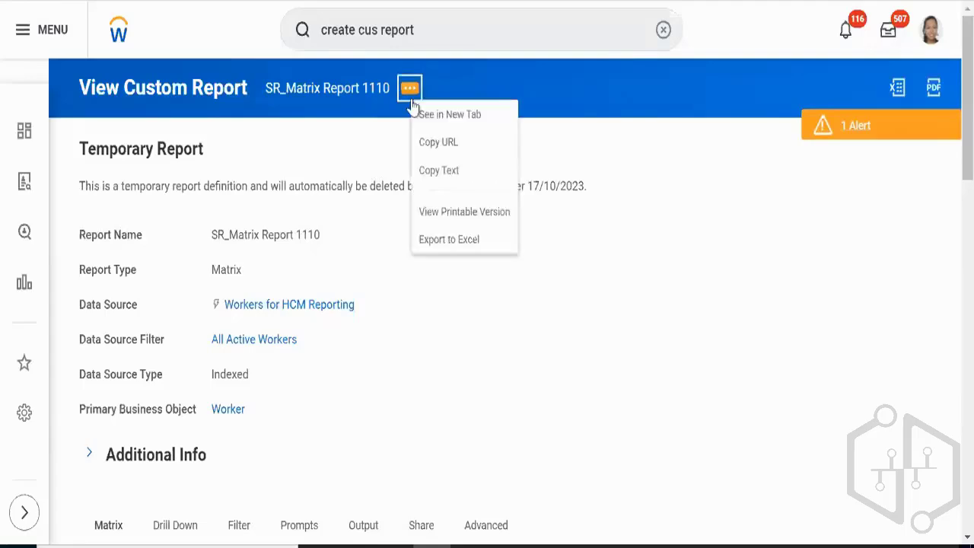
{"action": "left_click", "coordinate": [584, 433]}
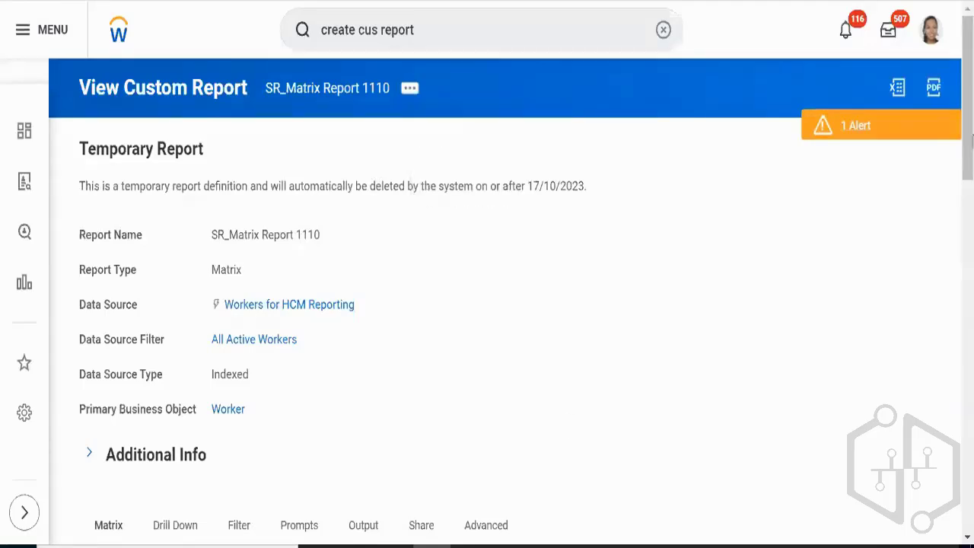
{"action": "scroll", "coordinate": [970, 136], "scroll_direction": "down", "scroll_amount": 5}
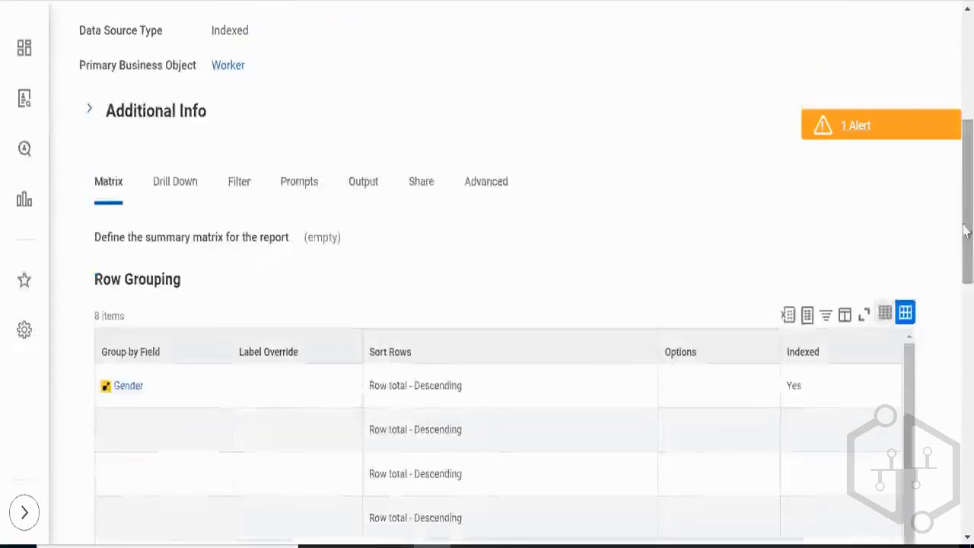
{"action": "scroll", "coordinate": [965, 76], "scroll_direction": "up", "scroll_amount": 4}
{"action": "scroll", "coordinate": [965, 76], "scroll_direction": "up", "scroll_amount": 1}
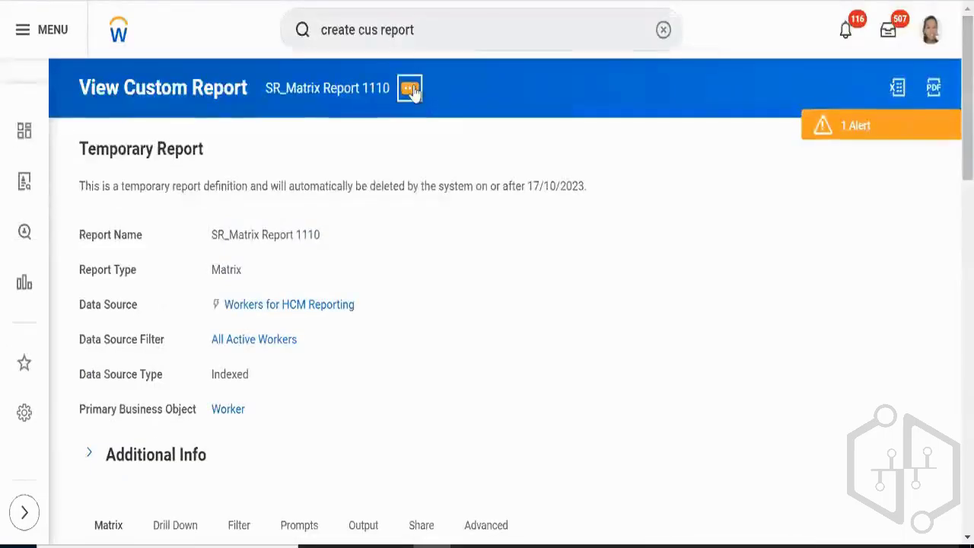
{"action": "left_click", "coordinate": [411, 90]}
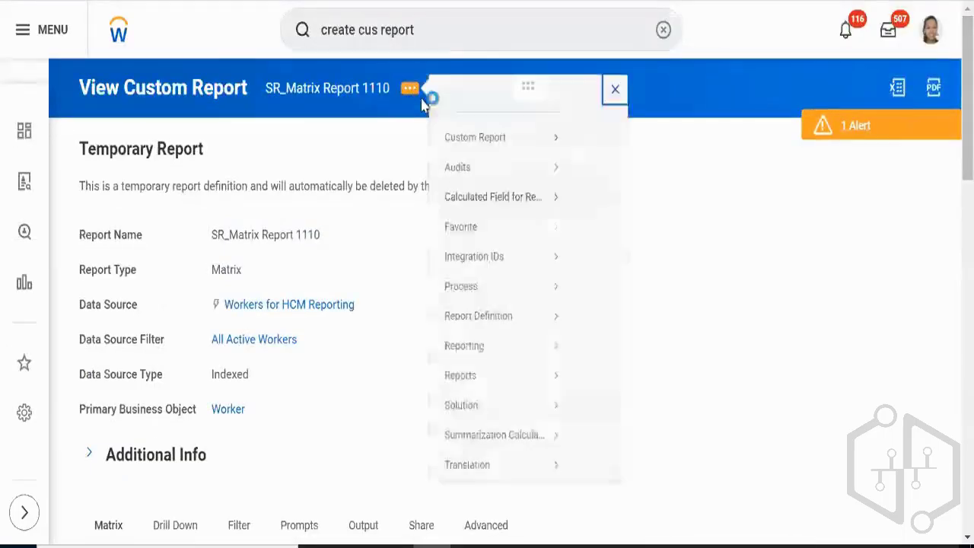
{"action": "mouse_move", "coordinate": [491, 161]}
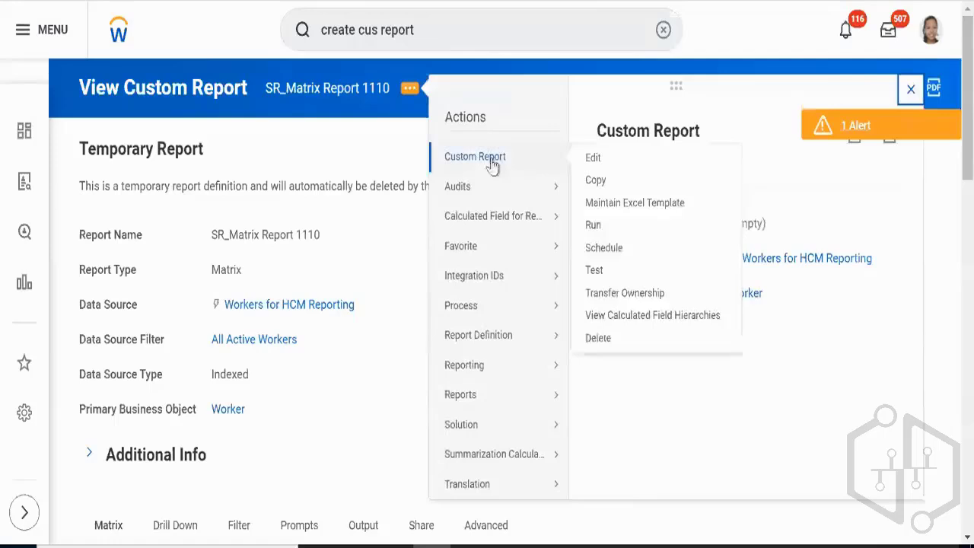
{"action": "left_click", "coordinate": [597, 159]}
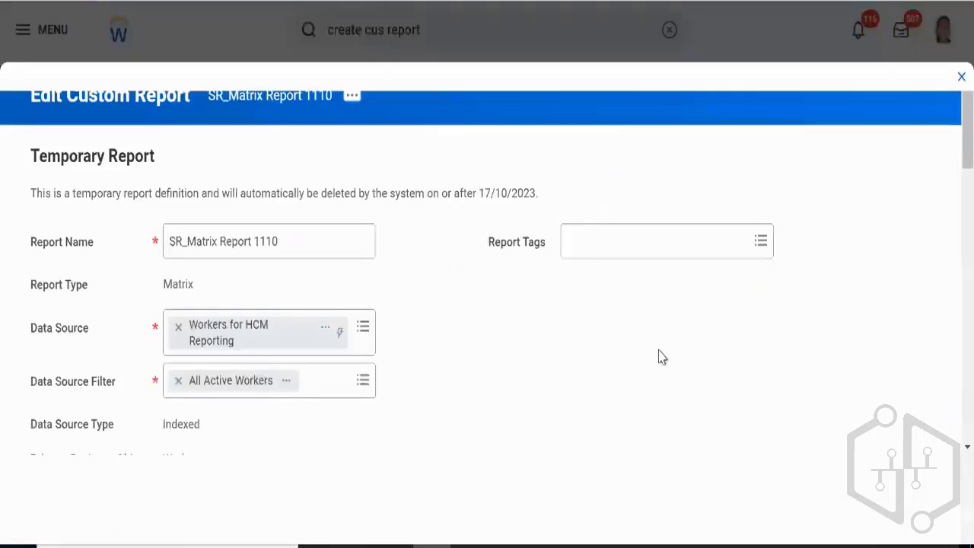
Open the "SC Base Pay devide by count of emp" calculation from the fields to summarize in a new tab for editing.
{"action": "scroll", "coordinate": [659, 356], "scroll_direction": "down", "scroll_amount": 15}
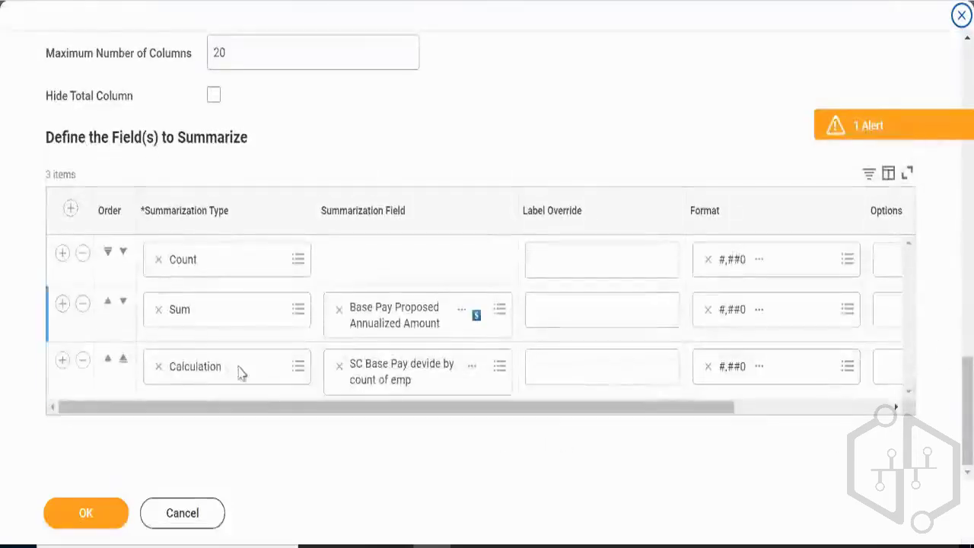
{"action": "right_click", "coordinate": [390, 375]}
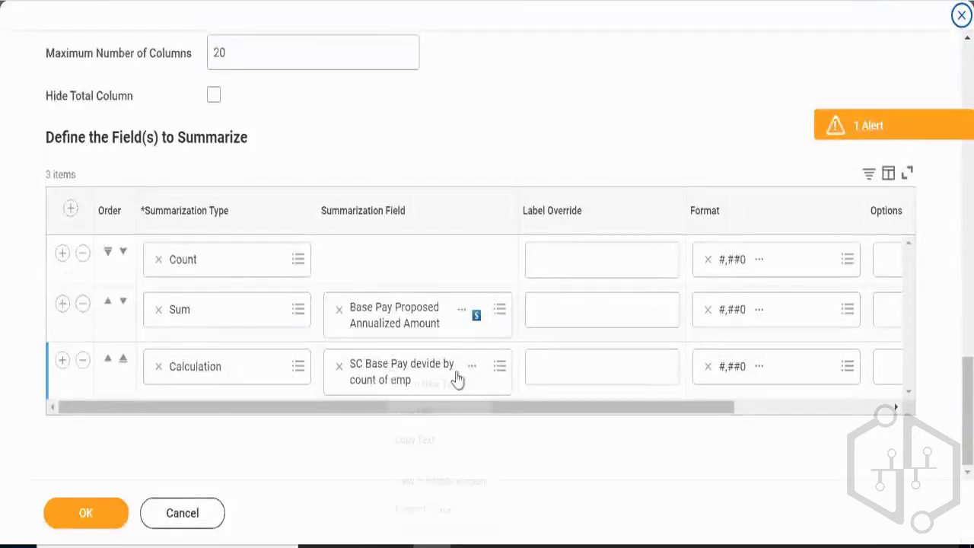
{"action": "left_click", "coordinate": [431, 389]}
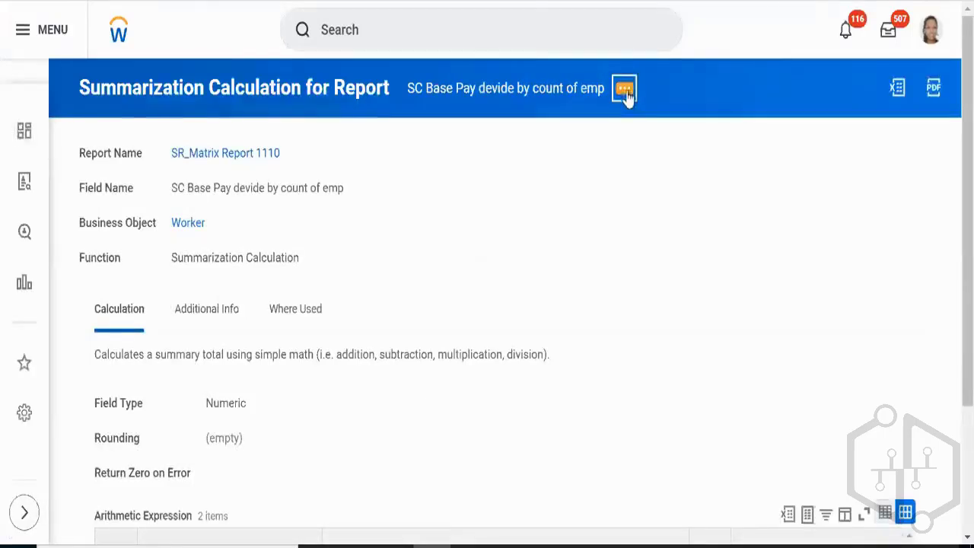
{"action": "left_click", "coordinate": [624, 89]}
{"action": "mouse_move", "coordinate": [204, 194]}
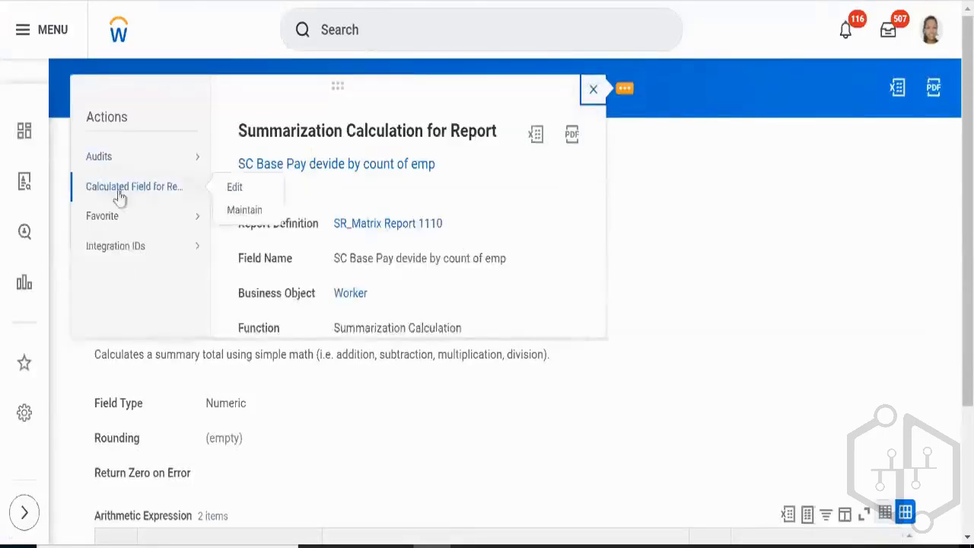
{"action": "left_click", "coordinate": [234, 188]}
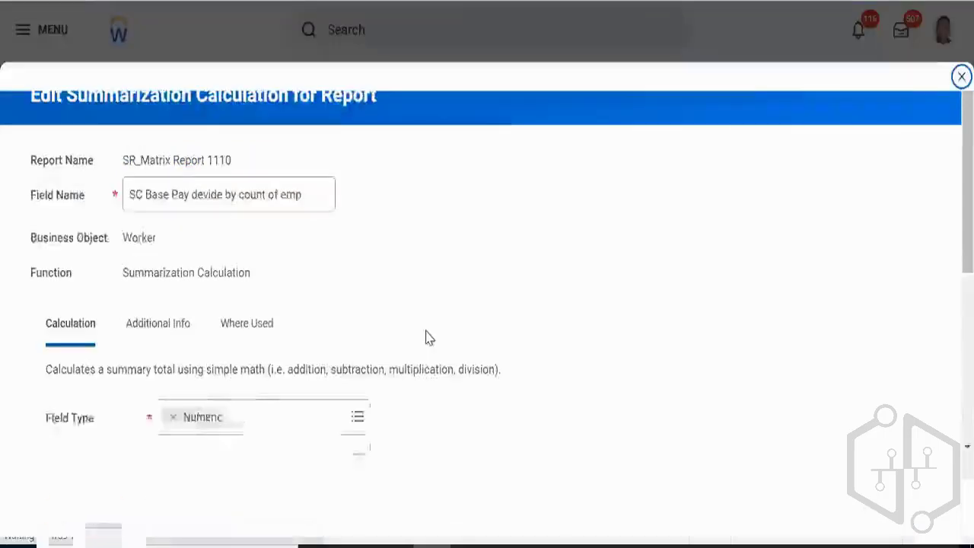
Enable Return Zero on Error for the summarization calculation and save it.
{"action": "scroll", "coordinate": [427, 337], "scroll_direction": "down", "scroll_amount": 4}
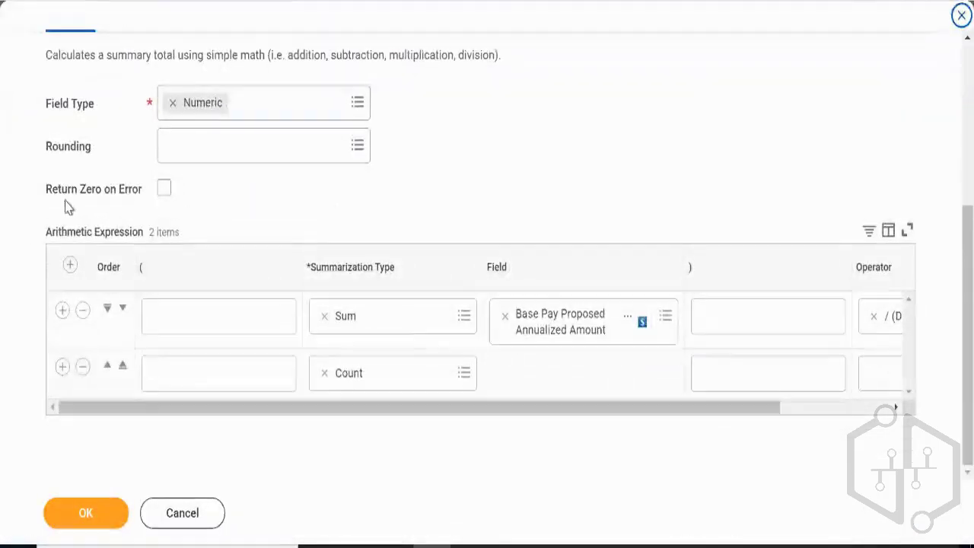
{"action": "left_click", "coordinate": [164, 189]}
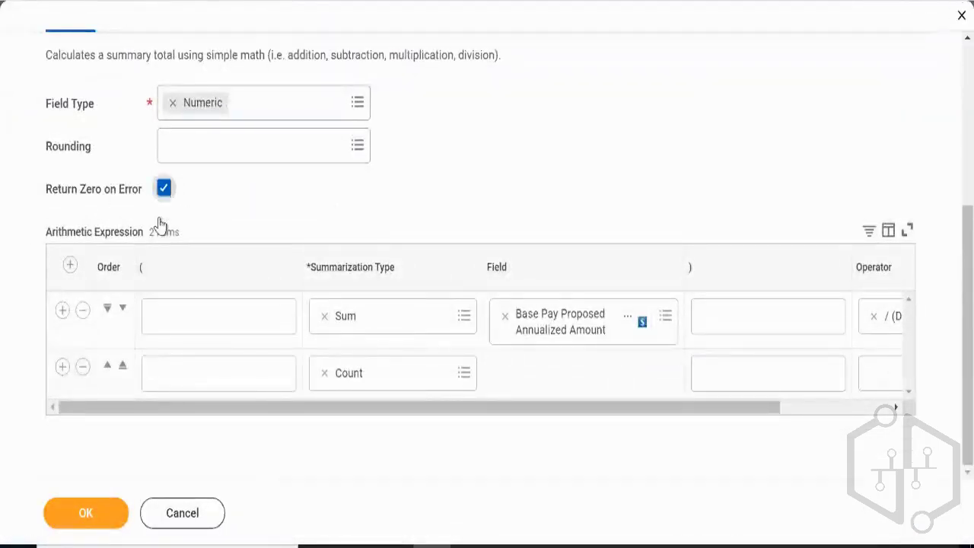
{"action": "left_click", "coordinate": [83, 515]}
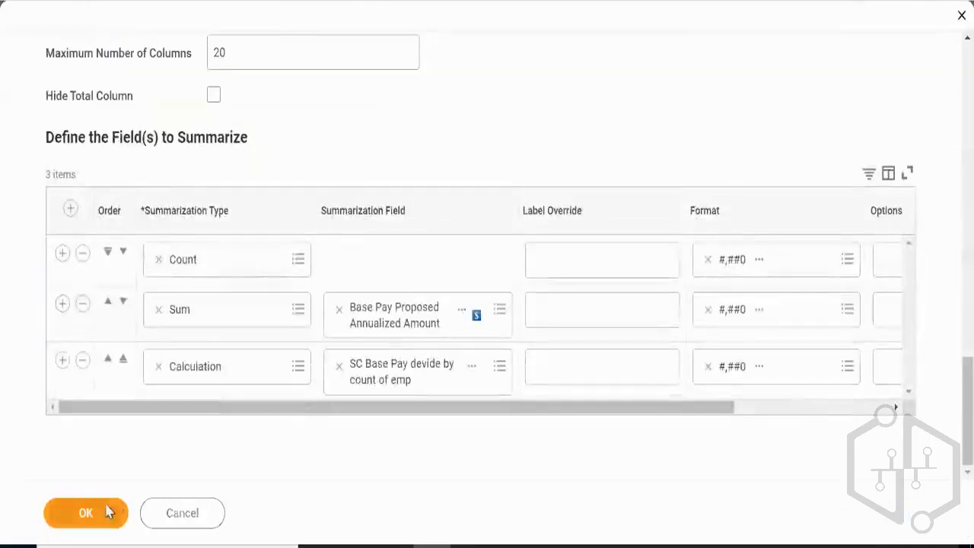
Save the custom report and run it again with all worker prompts left blank.
{"action": "left_click", "coordinate": [107, 512]}
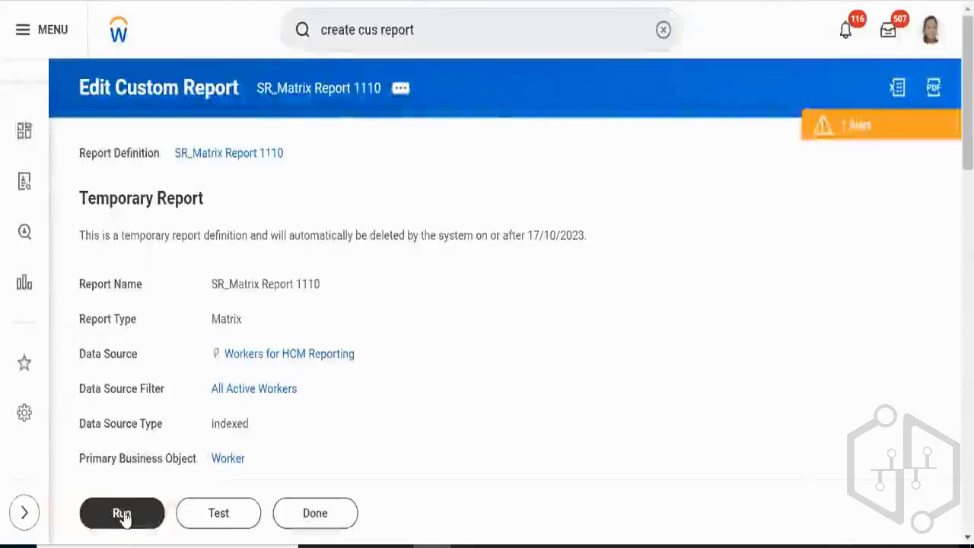
{"action": "left_click", "coordinate": [126, 519]}
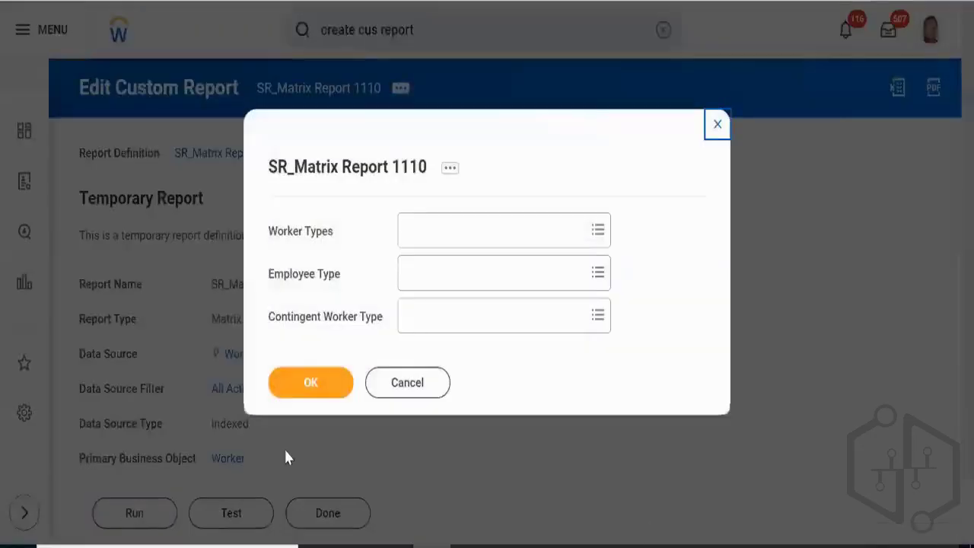
{"action": "left_click", "coordinate": [308, 392]}
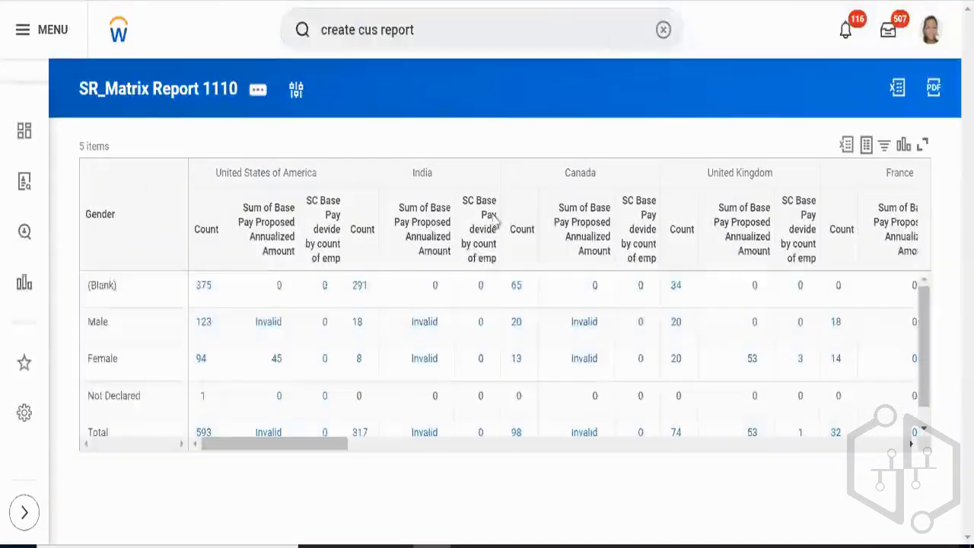
Go back to the saved summarization calculation and highlight its Return Zero on Error setting.
{"action": "left_click", "coordinate": [493, 219]}
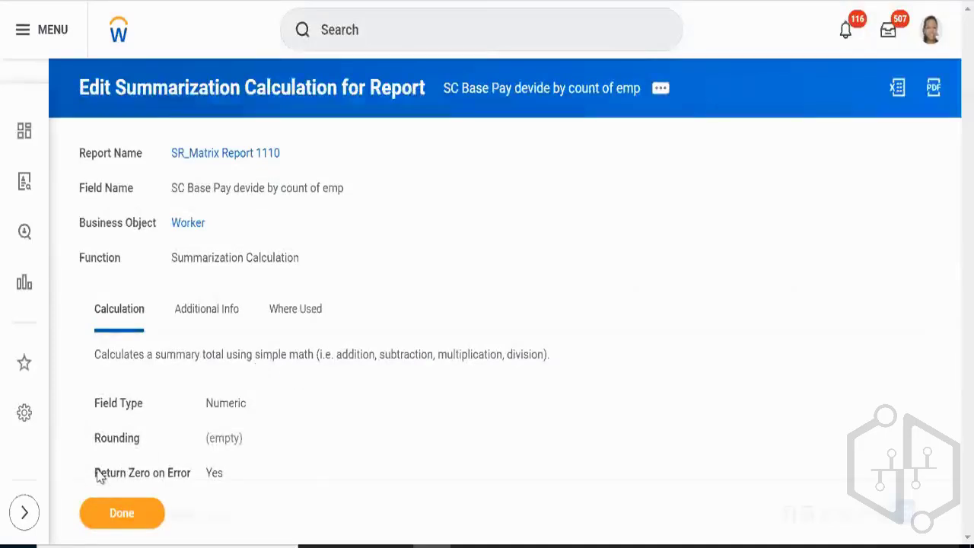
{"action": "left_click_drag", "start_coordinate": [97, 473], "coordinate": [222, 487]}
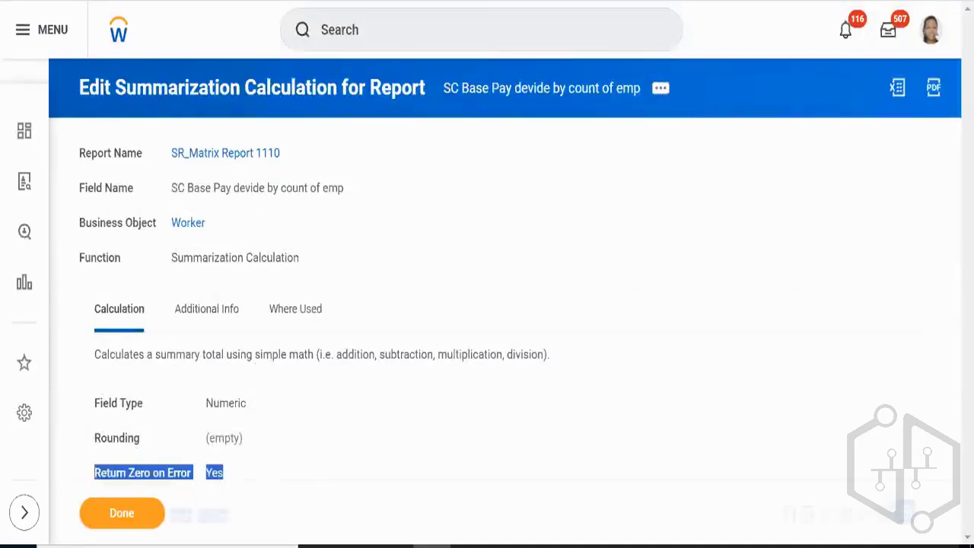